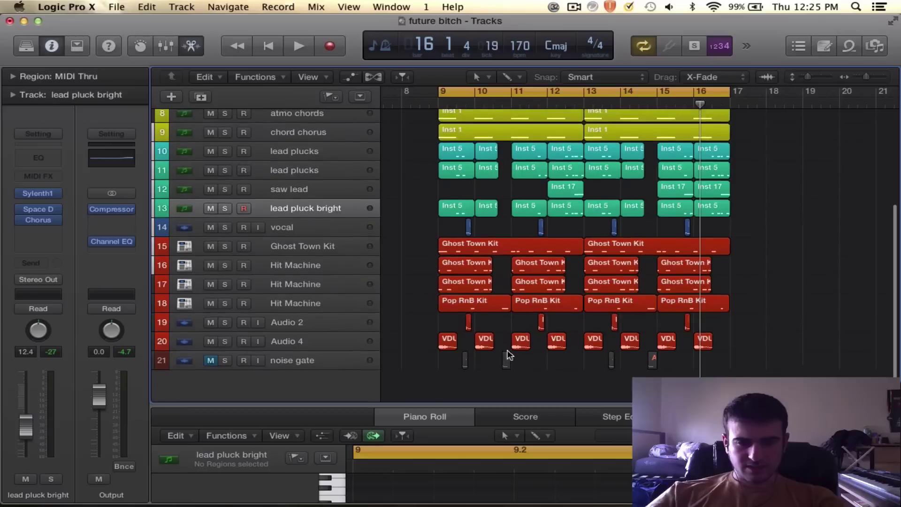
Step: Look over the full track arrangement, from the sub bass down to the noise gate track
{"action": "scroll", "coordinate": [472, 248], "scroll_direction": "up", "scroll_amount": 7}
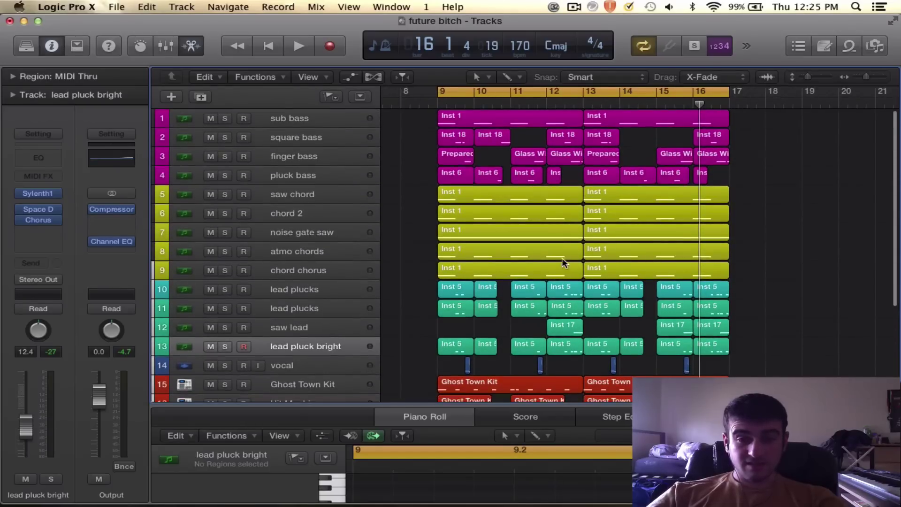
{"action": "scroll", "coordinate": [580, 243], "scroll_direction": "down", "scroll_amount": 7}
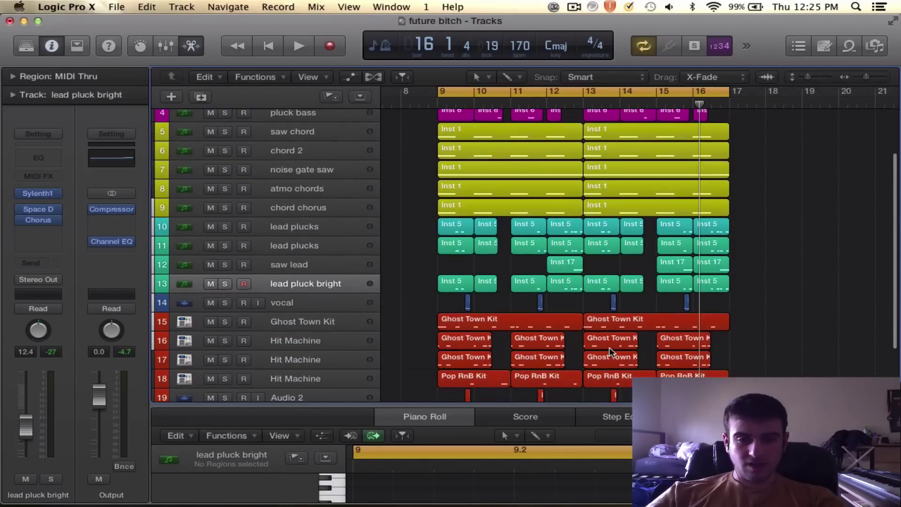
{"action": "scroll", "coordinate": [609, 347], "scroll_direction": "up", "scroll_amount": 7}
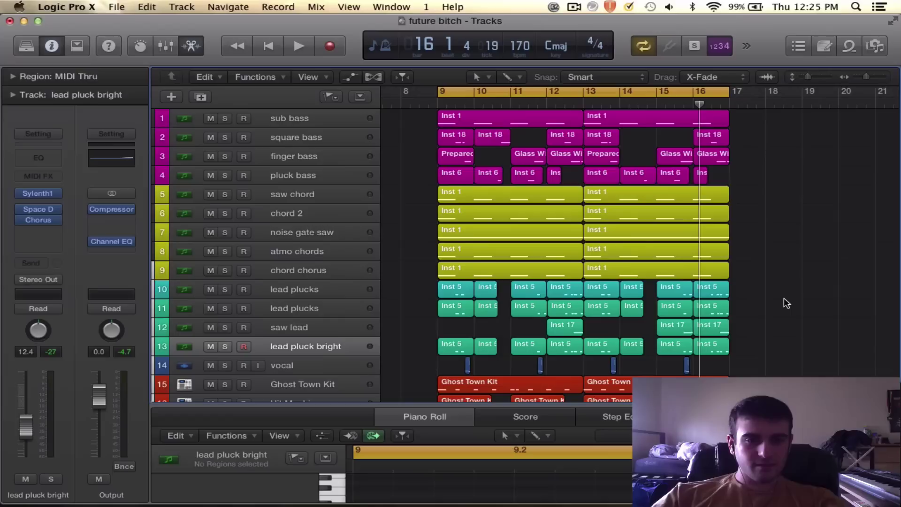
{"action": "scroll", "coordinate": [783, 298], "scroll_direction": "right", "scroll_amount": 1}
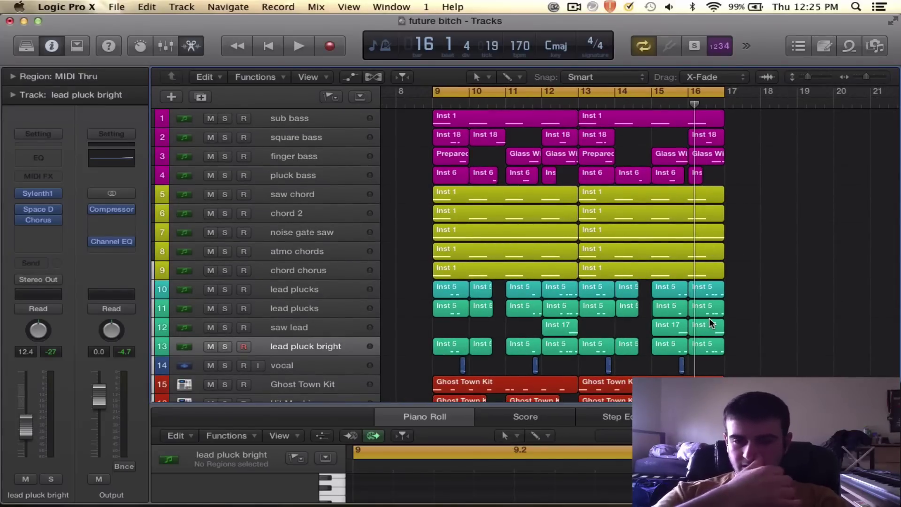
{"action": "scroll", "coordinate": [405, 291], "scroll_direction": "down", "scroll_amount": 5}
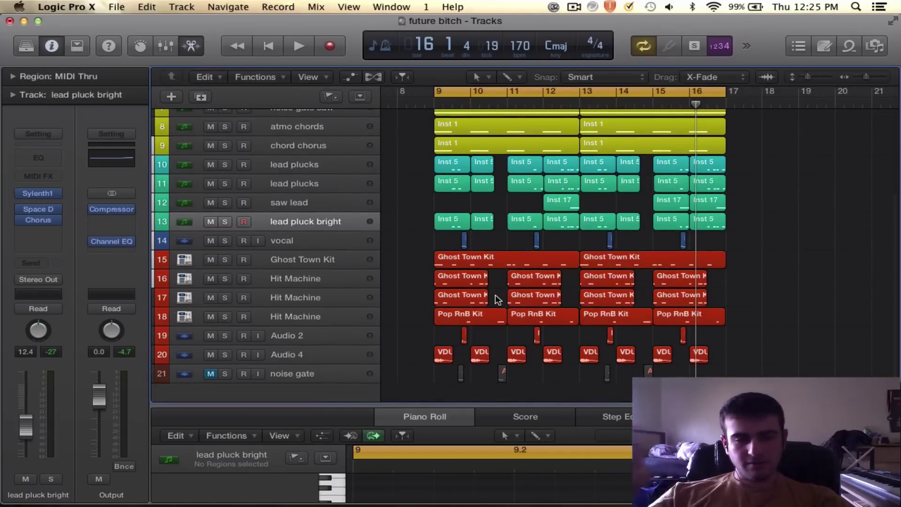
{"action": "scroll", "coordinate": [494, 294], "scroll_direction": "up", "scroll_amount": 5}
{"action": "scroll", "coordinate": [491, 242], "scroll_direction": "down", "scroll_amount": 1}
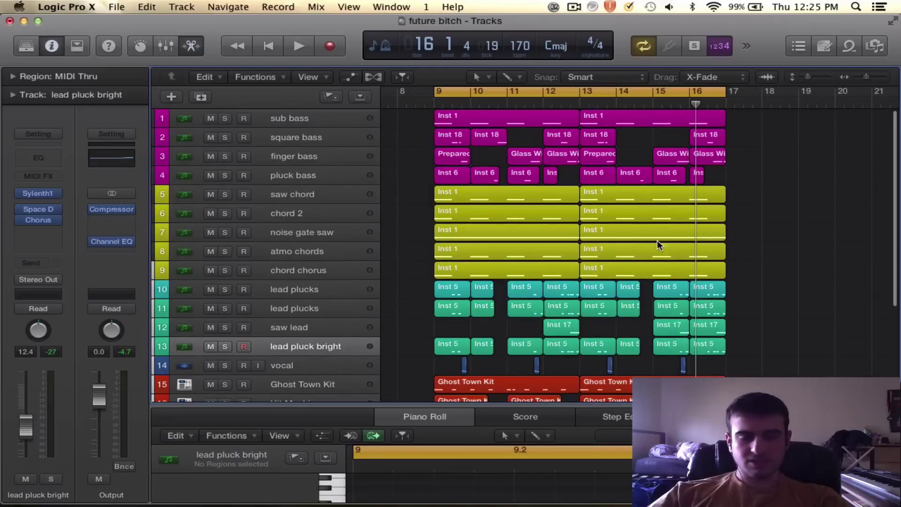
{"action": "scroll", "coordinate": [807, 229], "scroll_direction": "down", "scroll_amount": 1}
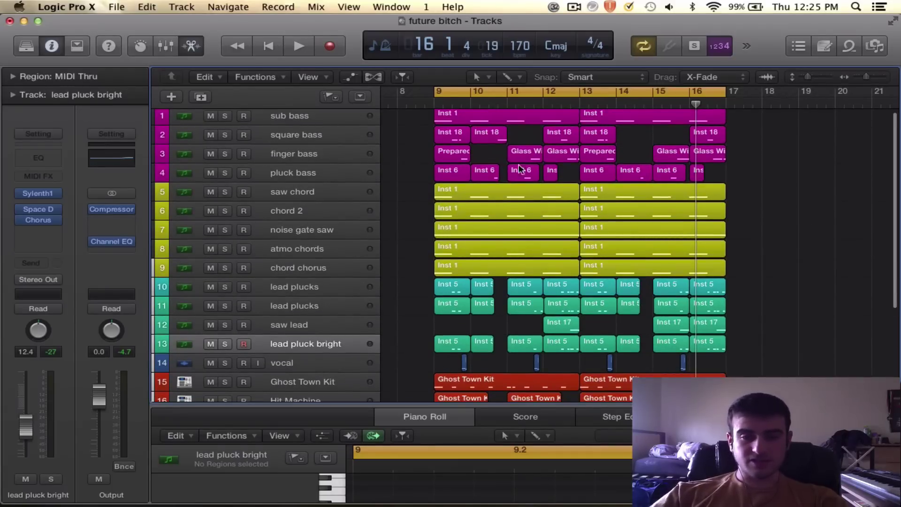
{"action": "scroll", "coordinate": [552, 170], "scroll_direction": "down", "scroll_amount": 6}
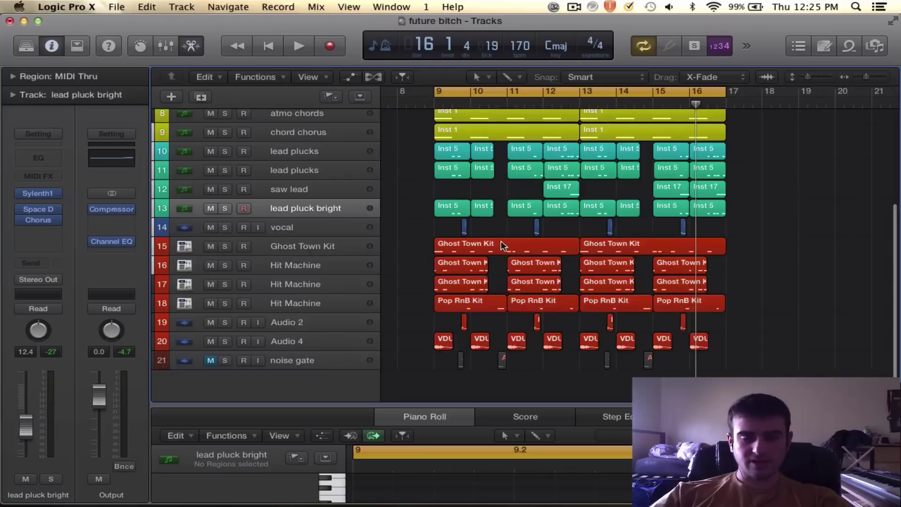
{"action": "scroll", "coordinate": [501, 245], "scroll_direction": "up", "scroll_amount": 6}
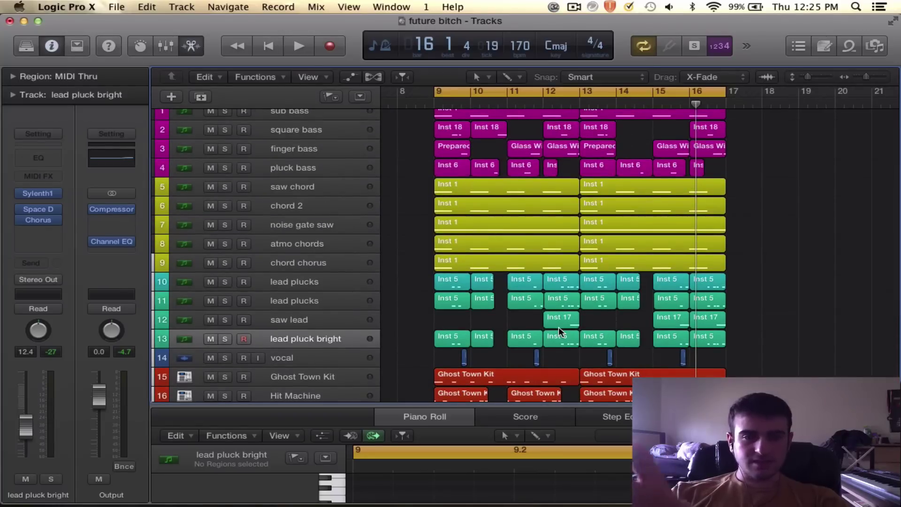
{"action": "scroll", "coordinate": [788, 308], "scroll_direction": "up", "scroll_amount": 1}
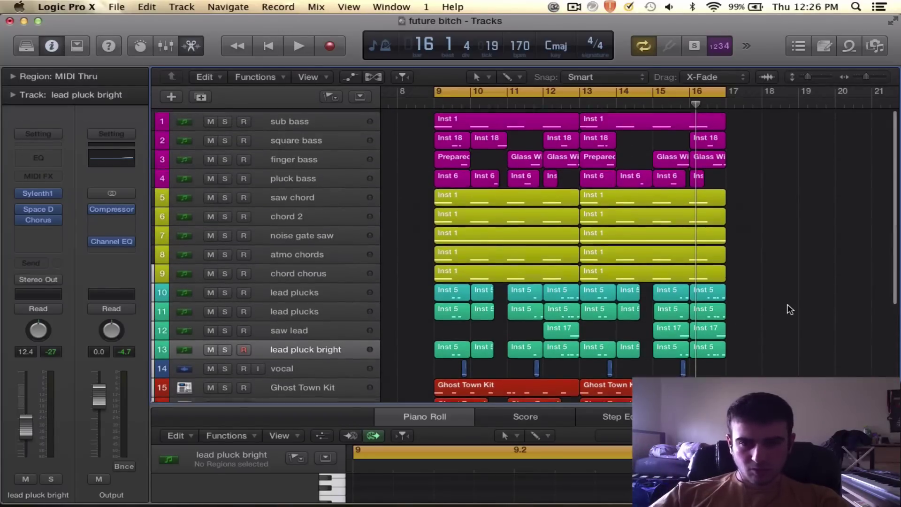
{"action": "scroll", "coordinate": [774, 264], "scroll_direction": "down", "scroll_amount": 4}
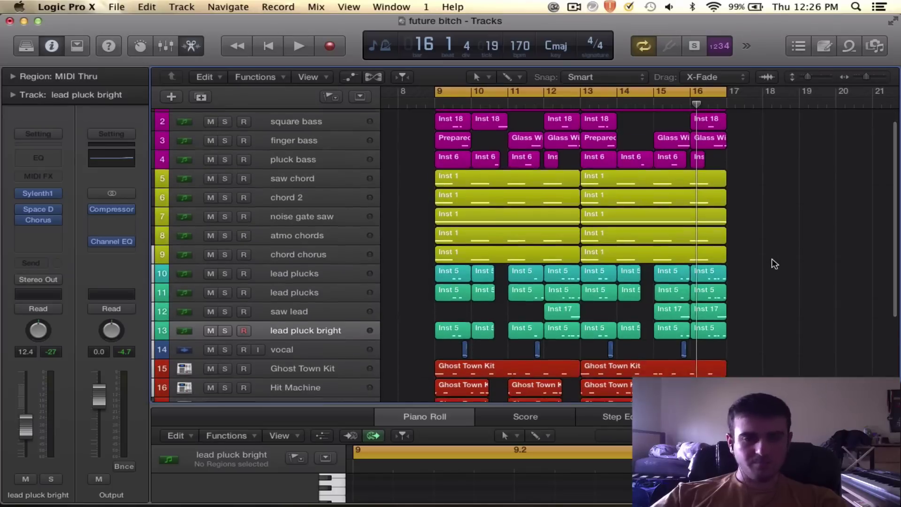
{"action": "scroll", "coordinate": [774, 264], "scroll_direction": "down", "scroll_amount": 3}
{"action": "scroll", "coordinate": [774, 264], "scroll_direction": "up", "scroll_amount": 8}
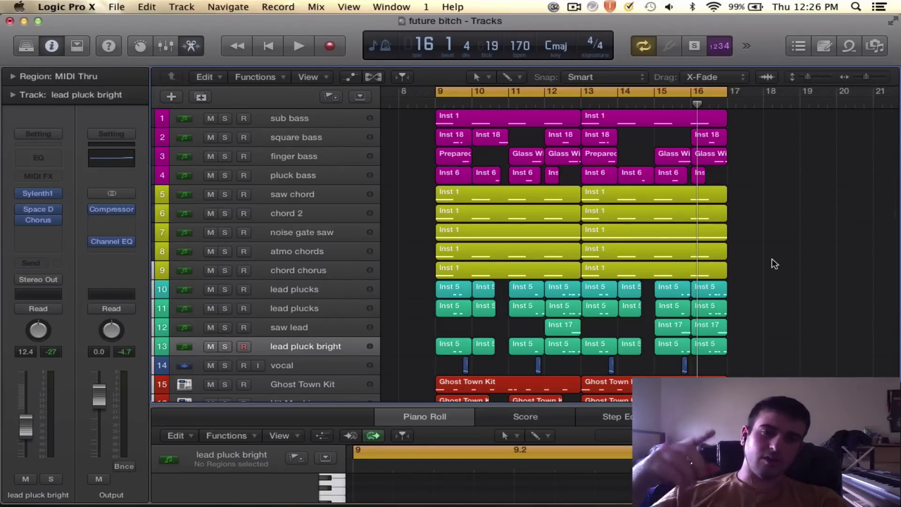
Step: Play the full arrangement across the cycled bars 9 to 16 and stop playback
{"action": "key", "text": "space"}
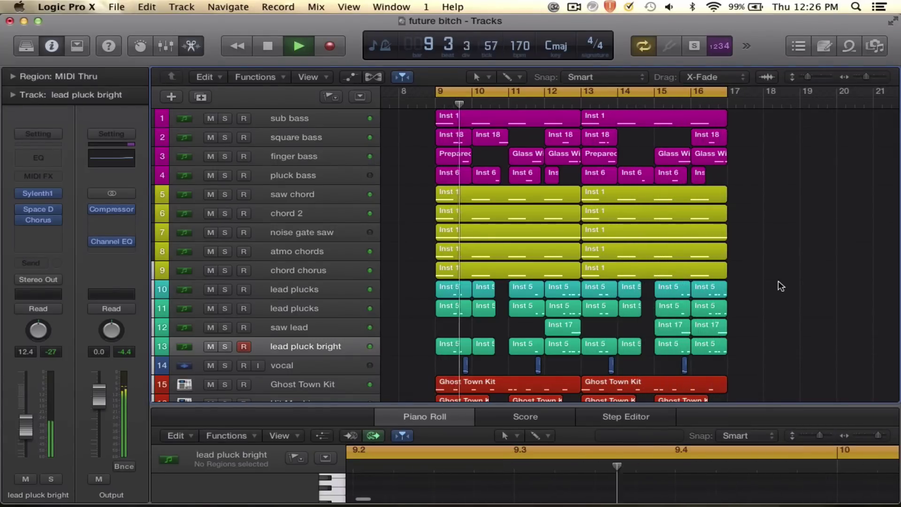
{"action": "scroll", "coordinate": [780, 277], "scroll_direction": "down", "scroll_amount": 1}
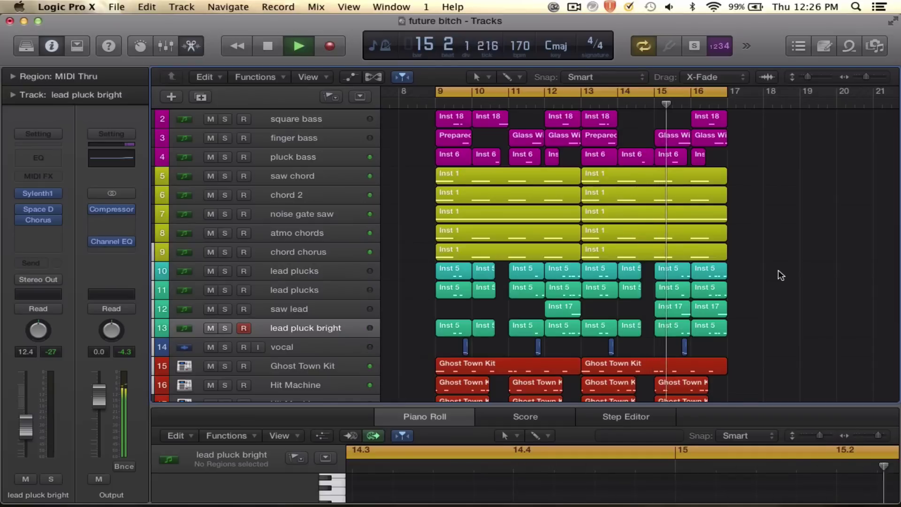
{"action": "scroll", "coordinate": [780, 275], "scroll_direction": "down", "scroll_amount": 5}
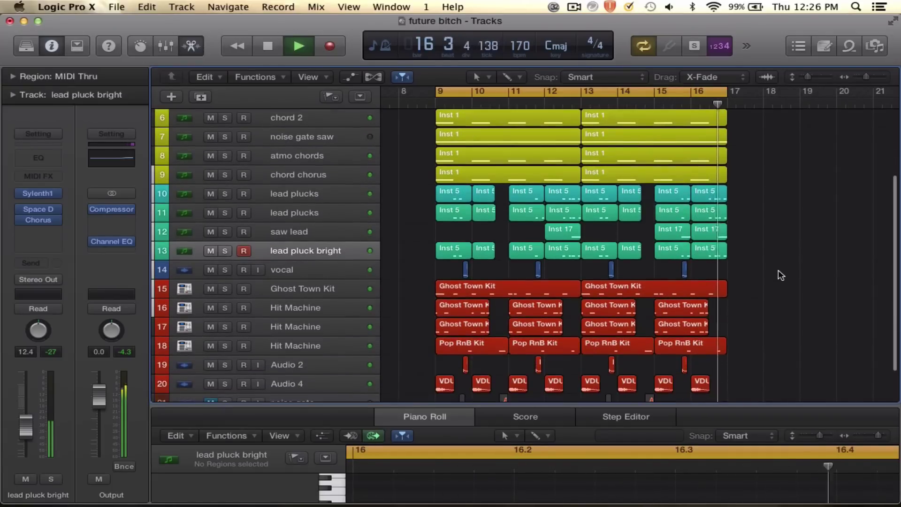
{"action": "scroll", "coordinate": [778, 270], "scroll_direction": "down", "scroll_amount": 1}
{"action": "key", "text": "space"}
Step: Examine how the bass, chord, lead, vocal and drum tracks are layered, both in close-up and as an overview
{"action": "scroll", "coordinate": [777, 270], "scroll_direction": "up", "scroll_amount": 6}
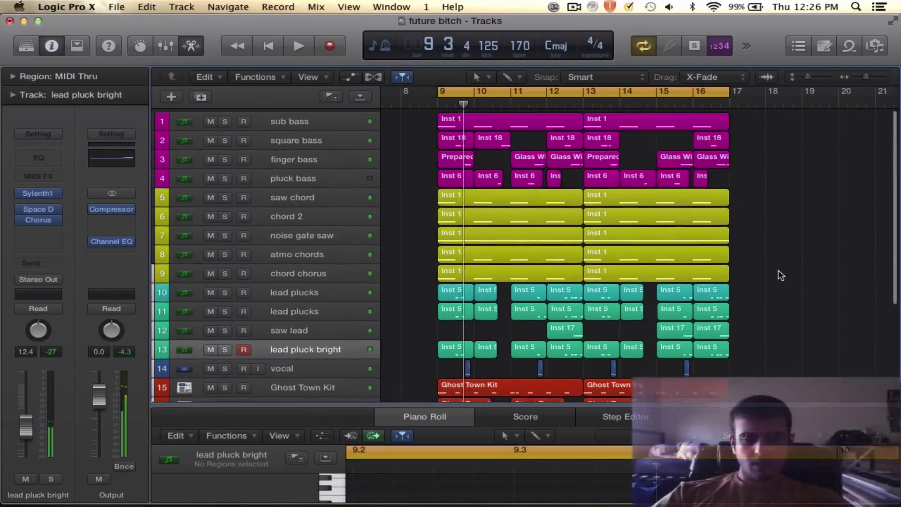
{"action": "scroll", "coordinate": [778, 270], "scroll_direction": "up", "scroll_amount": 4}
{"action": "scroll", "coordinate": [778, 270], "scroll_direction": "up", "scroll_amount": 1}
{"action": "scroll", "coordinate": [778, 271], "scroll_direction": "down", "scroll_amount": 6}
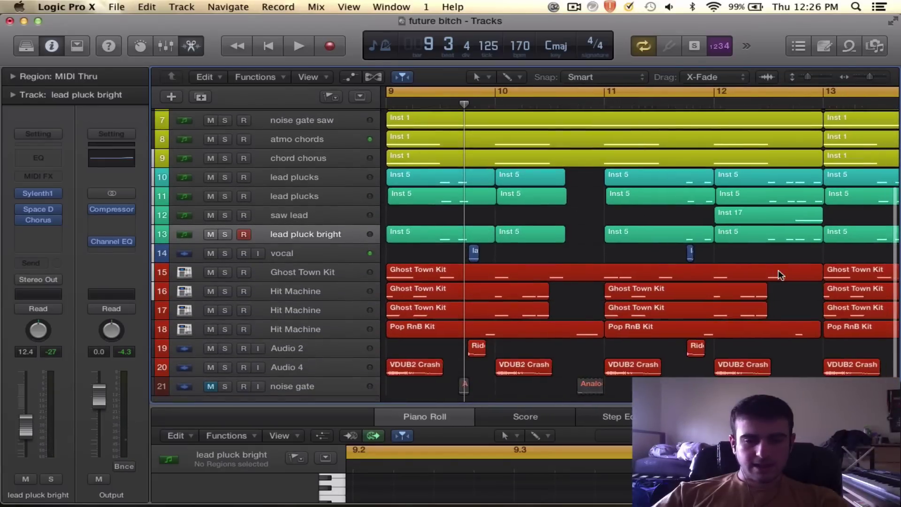
{"action": "scroll", "coordinate": [778, 271], "scroll_direction": "down", "scroll_amount": 5}
{"action": "scroll", "coordinate": [778, 270], "scroll_direction": "up", "scroll_amount": 6}
{"action": "scroll", "coordinate": [483, 270], "scroll_direction": "down", "scroll_amount": 8}
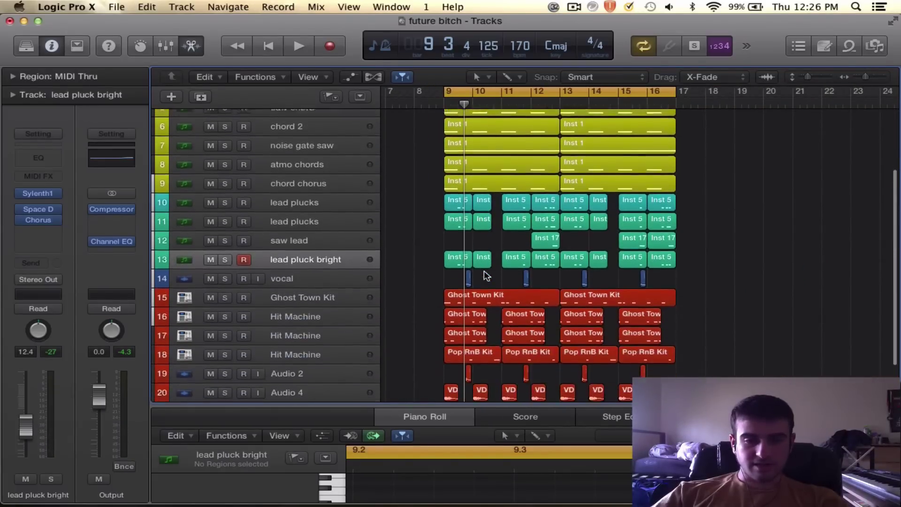
{"action": "scroll", "coordinate": [547, 308], "scroll_direction": "up", "scroll_amount": 8}
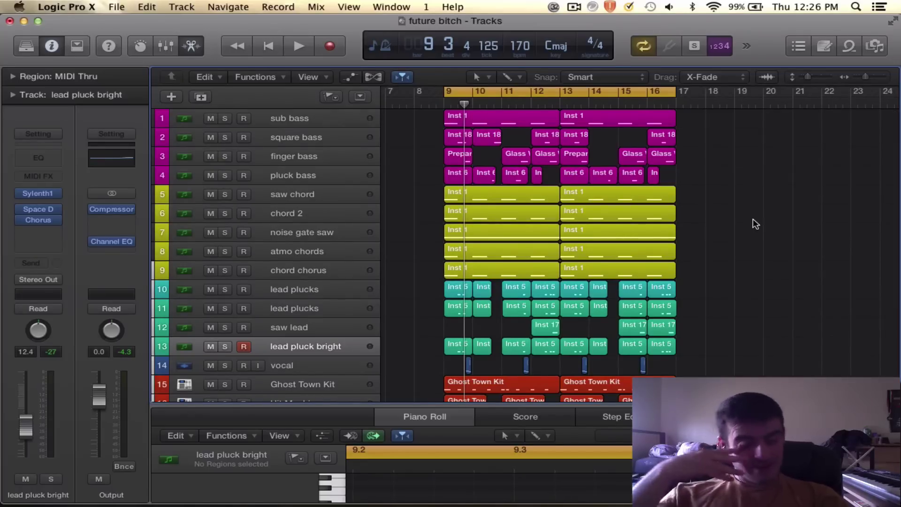
{"action": "scroll", "coordinate": [753, 218], "scroll_direction": "down", "scroll_amount": 5}
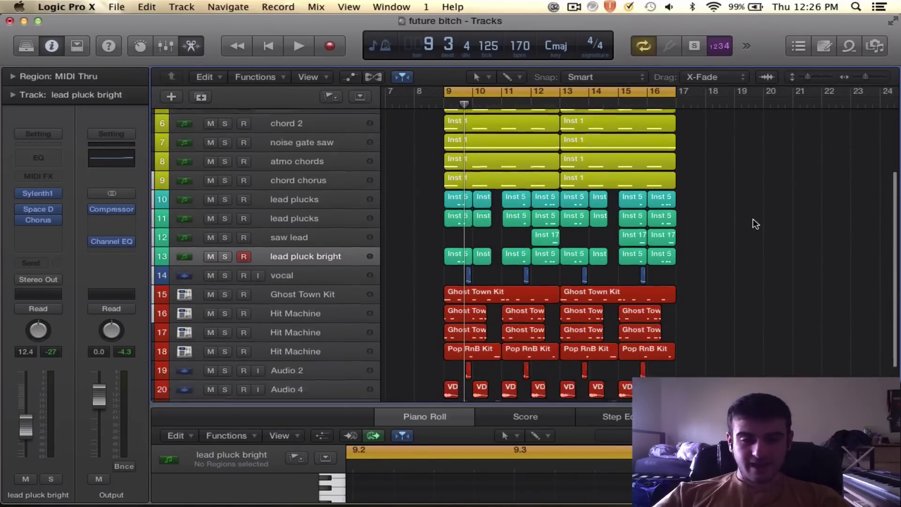
Step: Highlight the four bass tracks together: sub bass, square bass, finger bass and pluck bass
{"action": "scroll", "coordinate": [752, 218], "scroll_direction": "up", "scroll_amount": 8}
{"action": "left_click", "coordinate": [322, 175]}
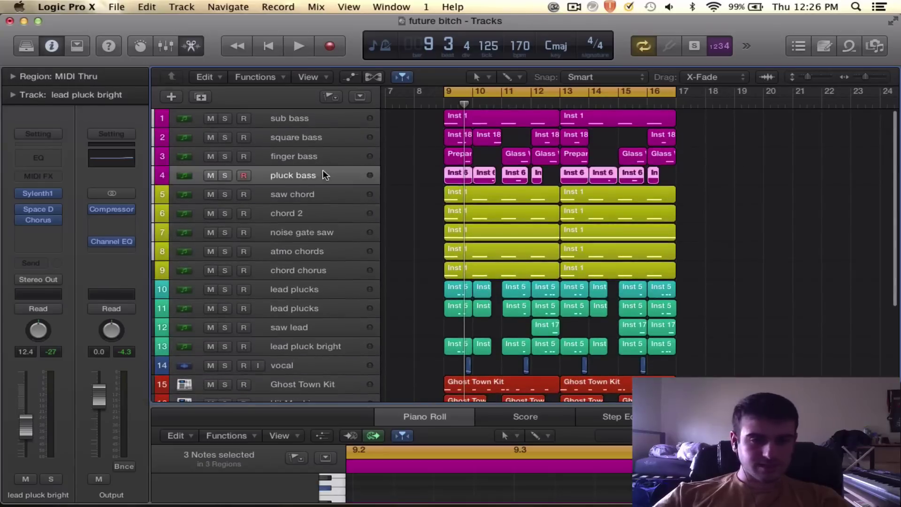
{"action": "left_click", "coordinate": [309, 149]}
{"action": "left_click", "coordinate": [309, 137]}
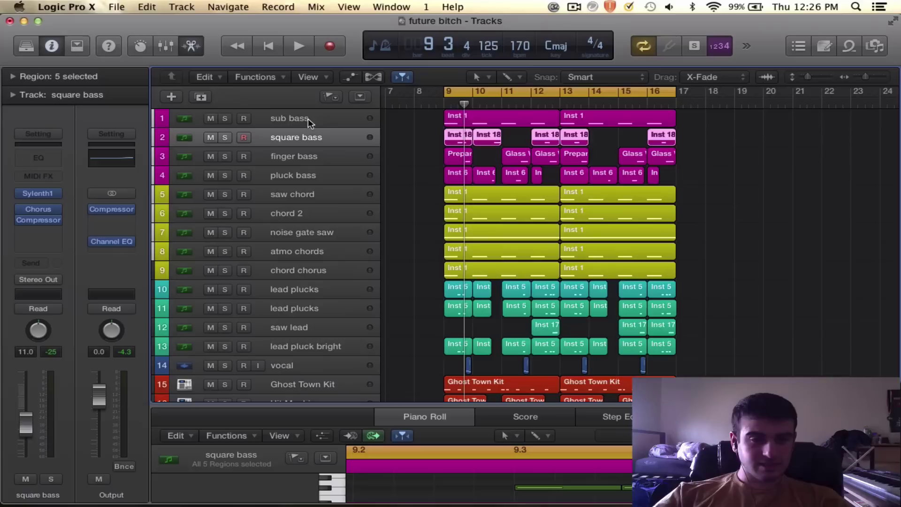
{"action": "left_click", "coordinate": [308, 119]}
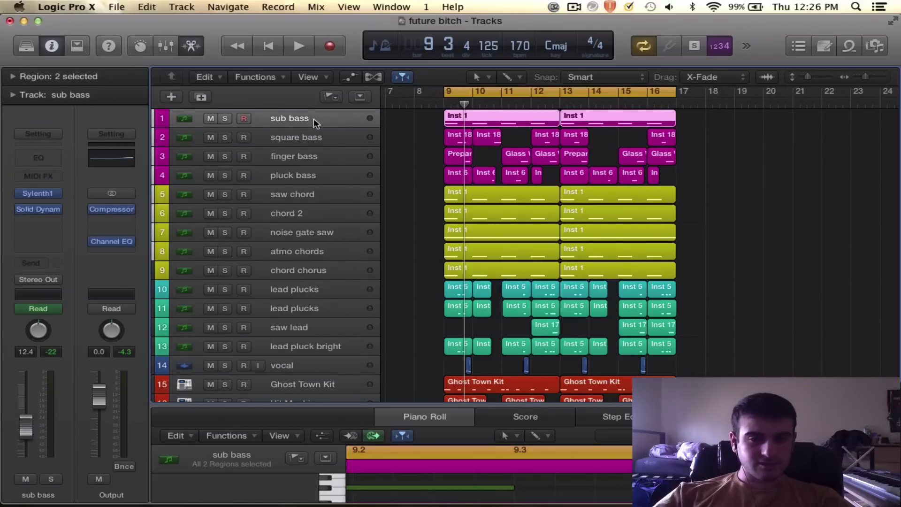
{"action": "left_click", "coordinate": [323, 138], "text": "shift"}
{"action": "left_click", "coordinate": [323, 158], "text": "shift"}
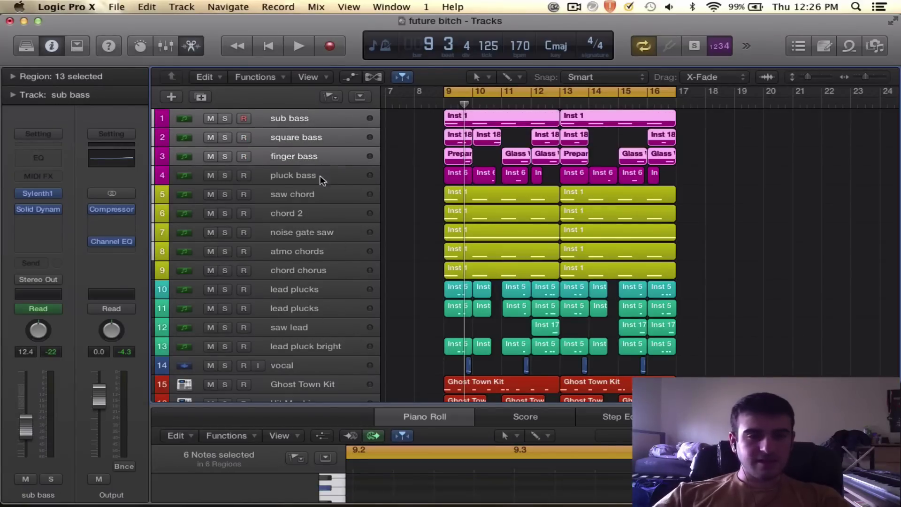
{"action": "left_click", "coordinate": [323, 176], "text": "shift"}
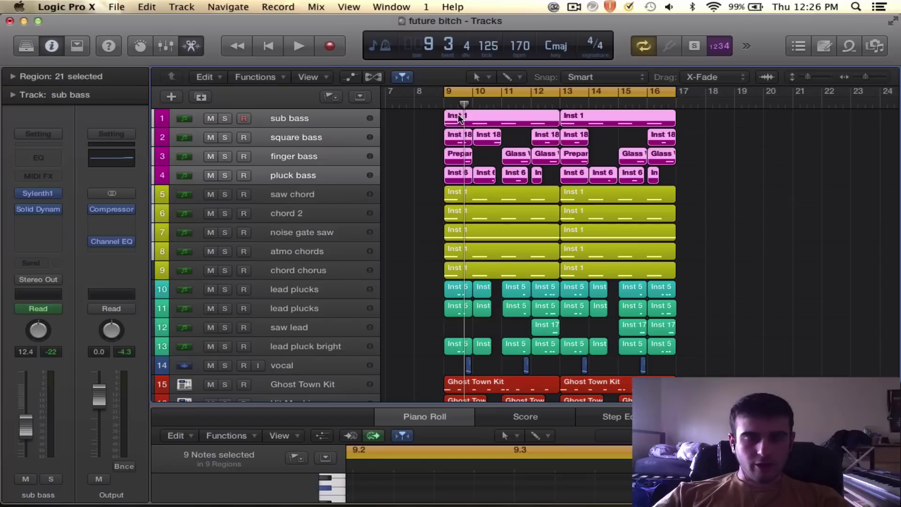
Step: Select only the five chord tracks: saw chord, chord 2, noise gate saw, atmo chords and chord chorus
{"action": "left_click", "coordinate": [292, 197], "text": "shift"}
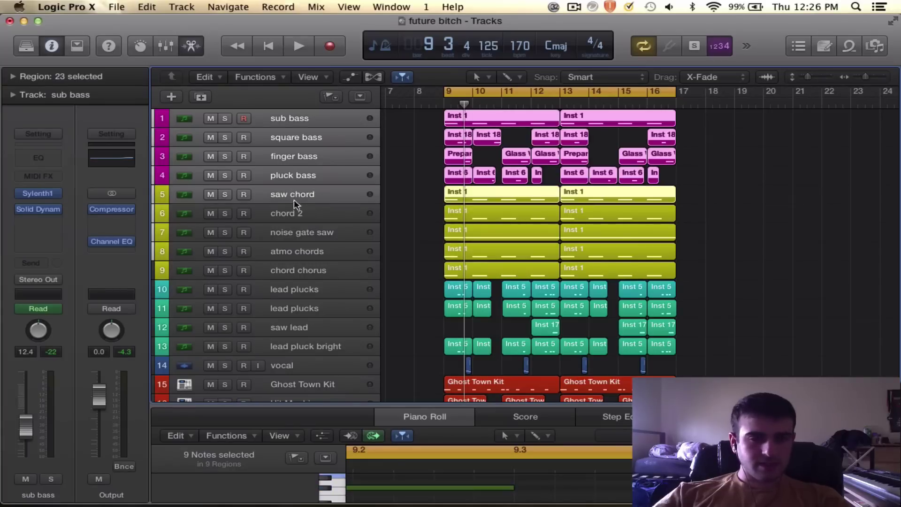
{"action": "left_click", "coordinate": [296, 212], "text": "shift"}
{"action": "left_click", "coordinate": [305, 168]}
{"action": "left_click", "coordinate": [297, 189]}
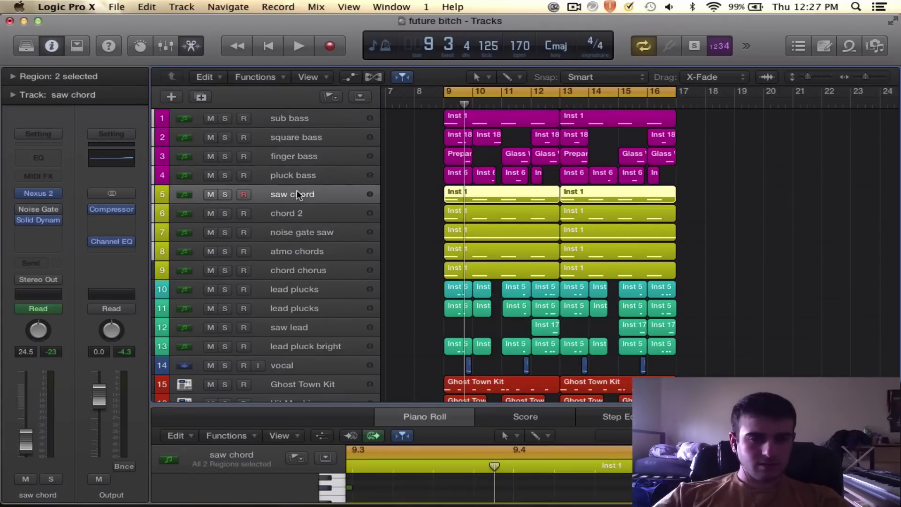
{"action": "left_click", "coordinate": [296, 212], "text": "shift"}
{"action": "left_click", "coordinate": [296, 227], "text": "shift"}
{"action": "left_click", "coordinate": [300, 253], "text": "shift"}
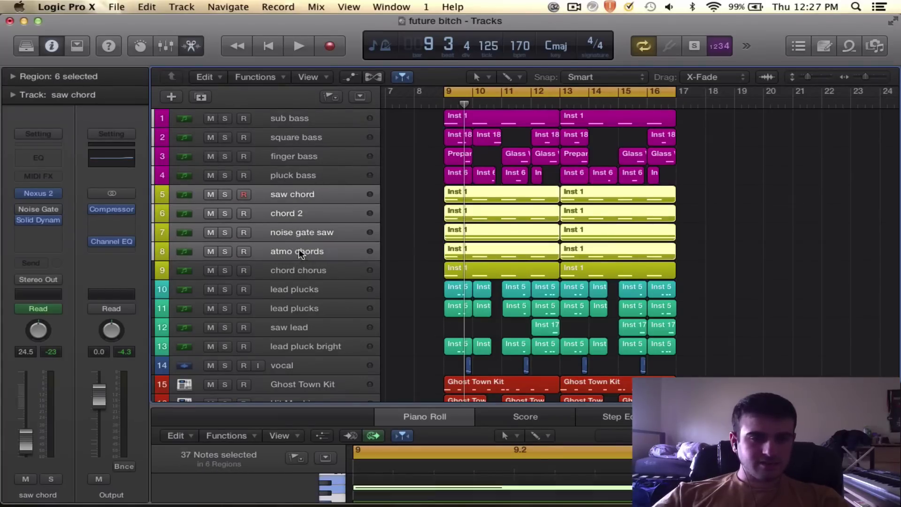
{"action": "left_click", "coordinate": [300, 273], "text": "shift"}
Step: Solo the five chord tracks, from saw chord to chord chorus, and play them briefly
{"action": "left_click", "coordinate": [226, 194]}
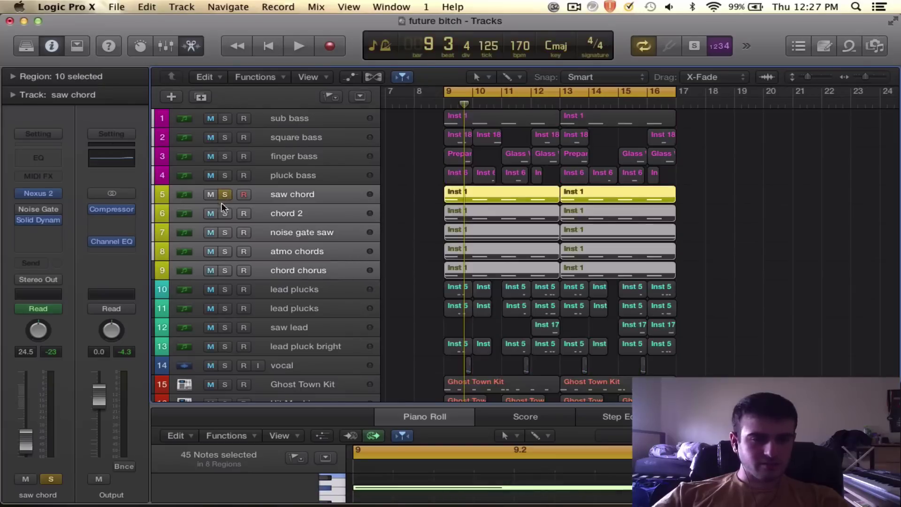
{"action": "left_click", "coordinate": [225, 214]}
{"action": "left_click", "coordinate": [225, 232]}
{"action": "left_click", "coordinate": [225, 251]}
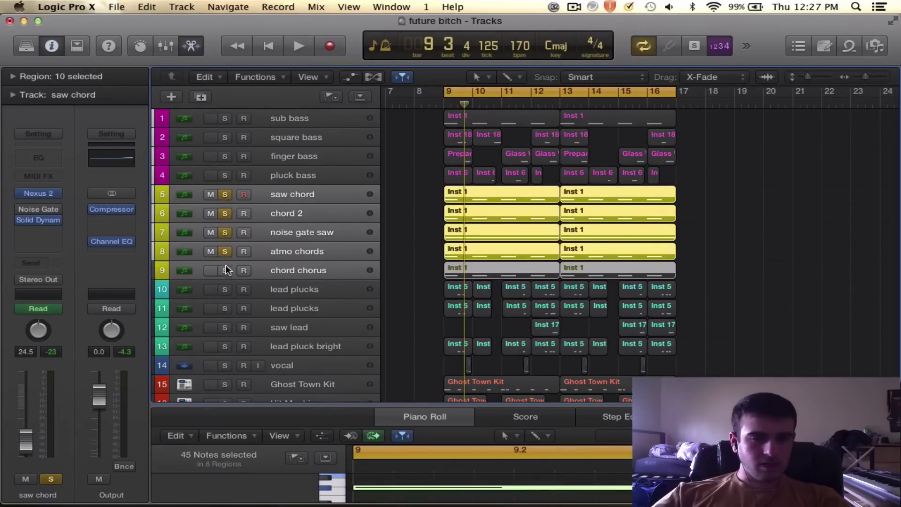
{"action": "left_click", "coordinate": [225, 270]}
{"action": "key", "text": "space"}
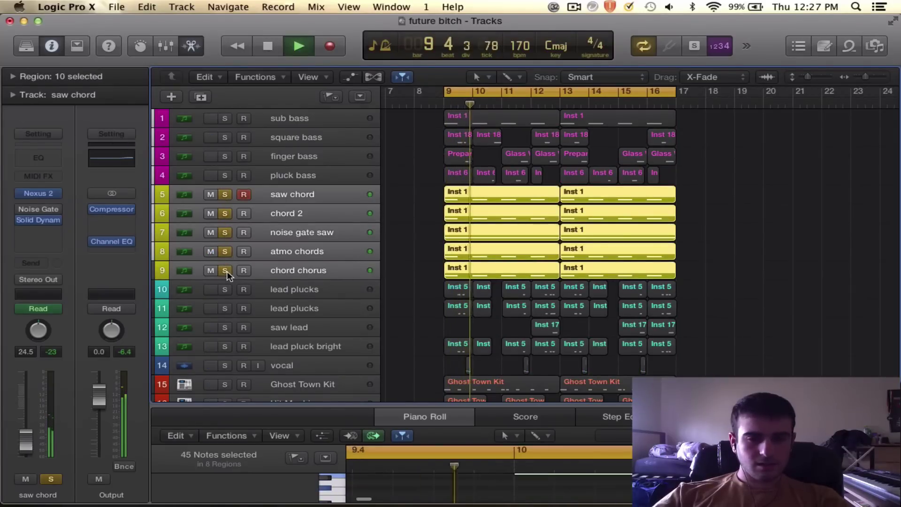
{"action": "key", "text": "space"}
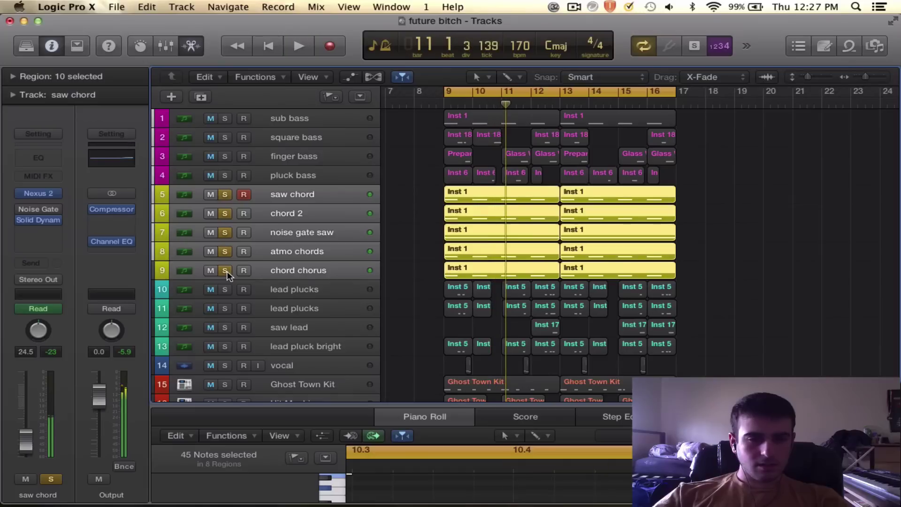
Step: Turn off solo on all five chord tracks
{"action": "left_click", "coordinate": [226, 270]}
{"action": "left_click", "coordinate": [226, 251]}
{"action": "left_click", "coordinate": [225, 233]}
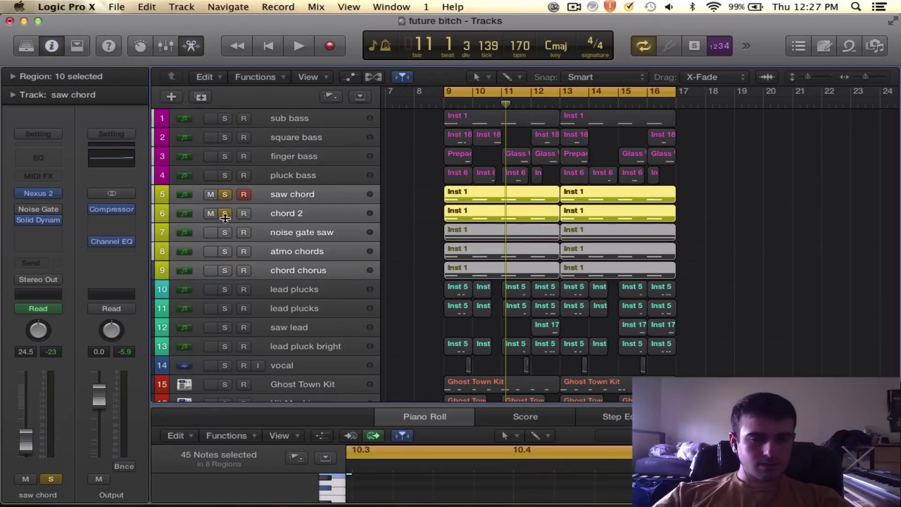
{"action": "left_click", "coordinate": [225, 213]}
{"action": "left_click", "coordinate": [225, 194]}
Step: Select the four lead tracks together: both lead plucks tracks, saw lead and lead pluck bright
{"action": "scroll", "coordinate": [301, 267], "scroll_direction": "down", "scroll_amount": 1}
{"action": "scroll", "coordinate": [301, 267], "scroll_direction": "down", "scroll_amount": 1}
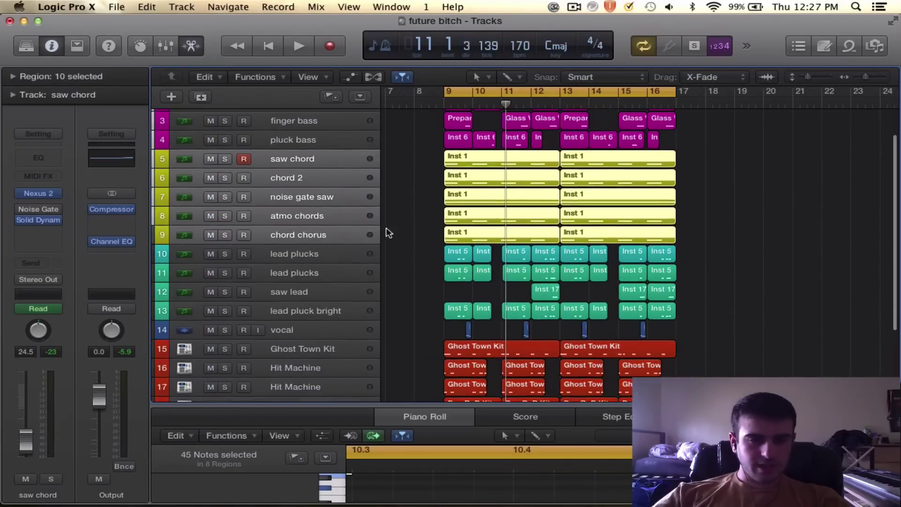
{"action": "left_click", "coordinate": [313, 251]}
{"action": "left_click", "coordinate": [290, 277], "text": "shift"}
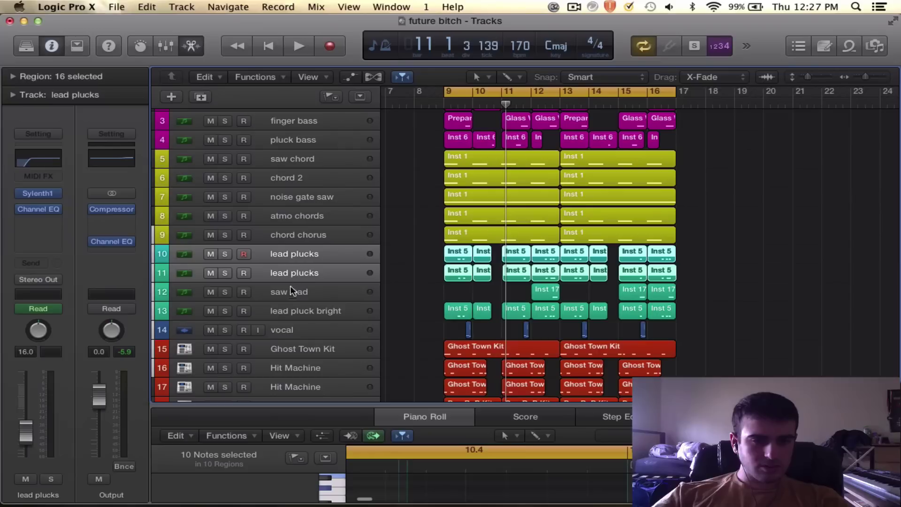
{"action": "left_click", "coordinate": [296, 292], "text": "shift"}
{"action": "left_click", "coordinate": [293, 312], "text": "shift"}
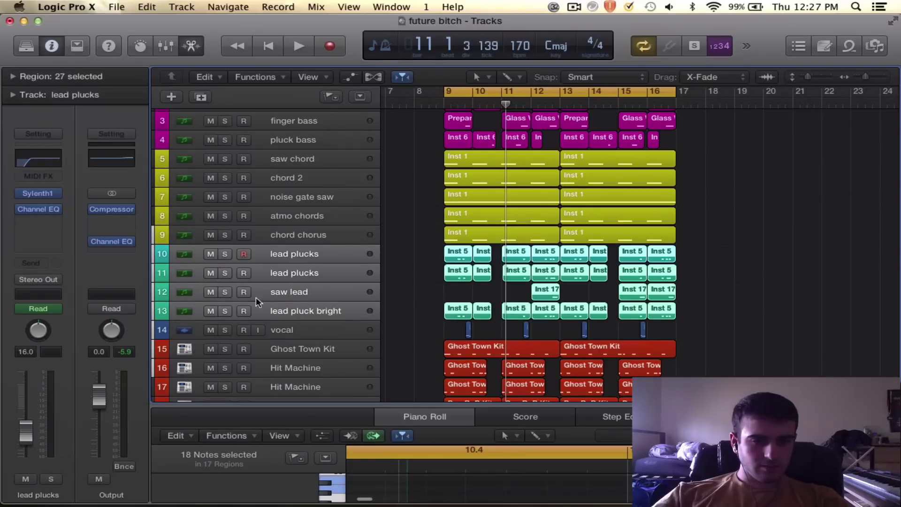
Step: Solo the four lead tracks, from lead plucks to lead pluck bright, and play them briefly
{"action": "left_click", "coordinate": [225, 311]}
{"action": "left_click", "coordinate": [226, 292]}
{"action": "left_click", "coordinate": [225, 273]}
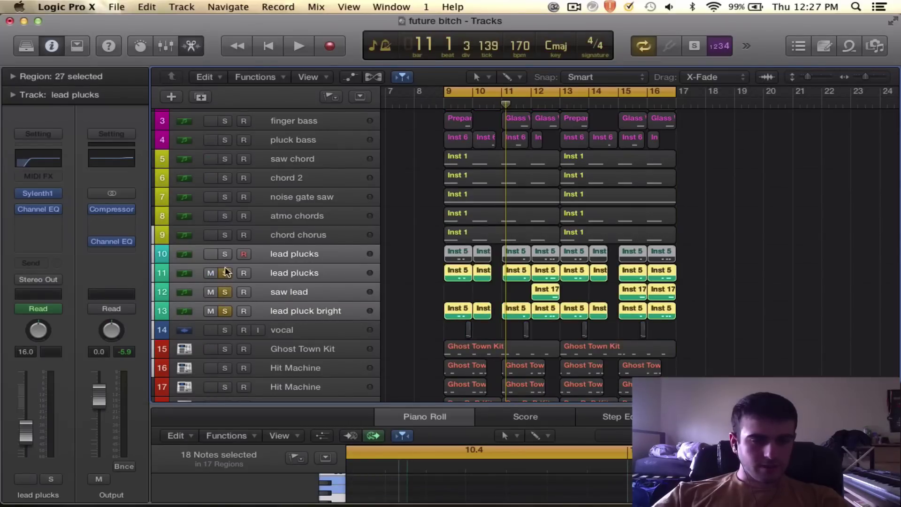
{"action": "left_click", "coordinate": [224, 254]}
{"action": "scroll", "coordinate": [393, 312], "scroll_direction": "down", "scroll_amount": 3}
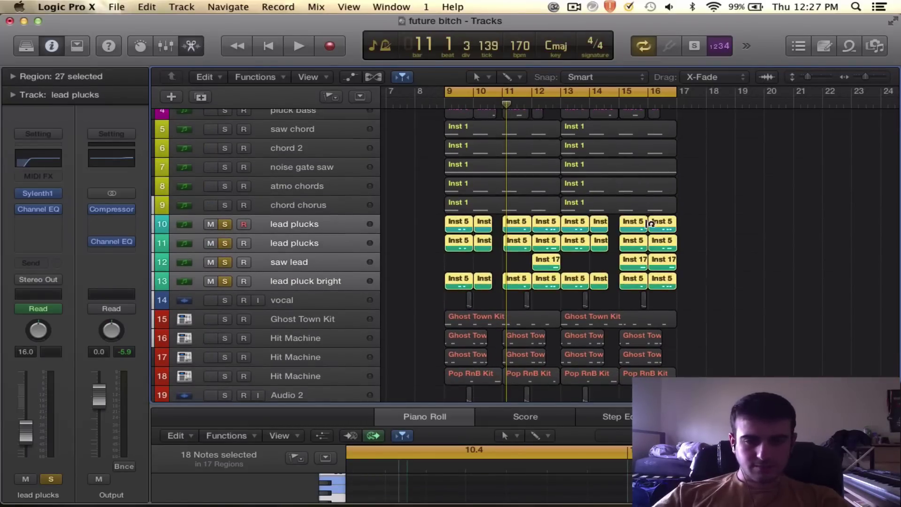
{"action": "left_click", "coordinate": [743, 237]}
{"action": "key", "text": "space"}
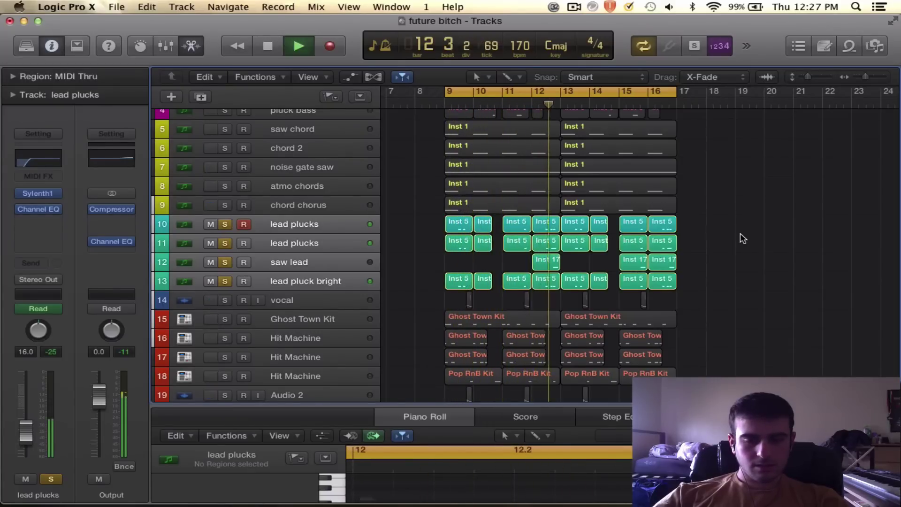
{"action": "key", "text": "space"}
Step: Turn off solo on all four lead tracks
{"action": "left_click", "coordinate": [225, 224]}
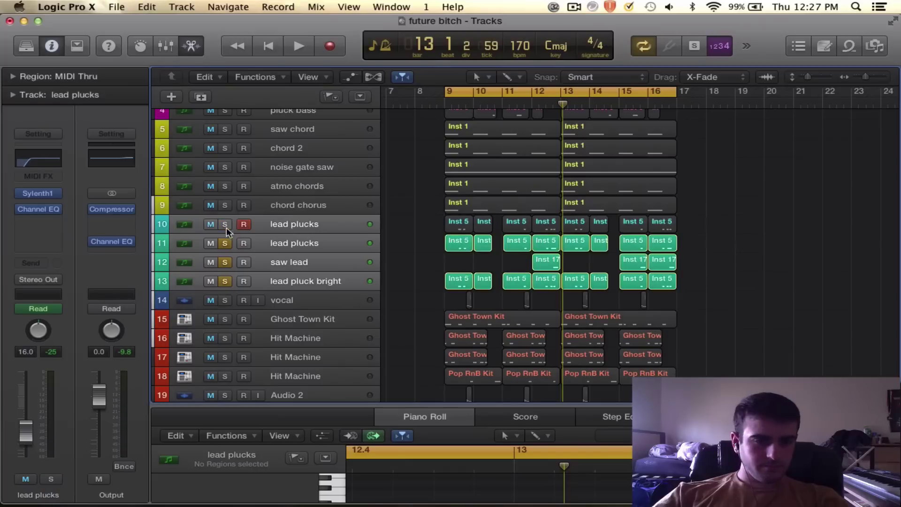
{"action": "left_click", "coordinate": [225, 242]}
{"action": "left_click", "coordinate": [223, 262]}
{"action": "left_click", "coordinate": [224, 281]}
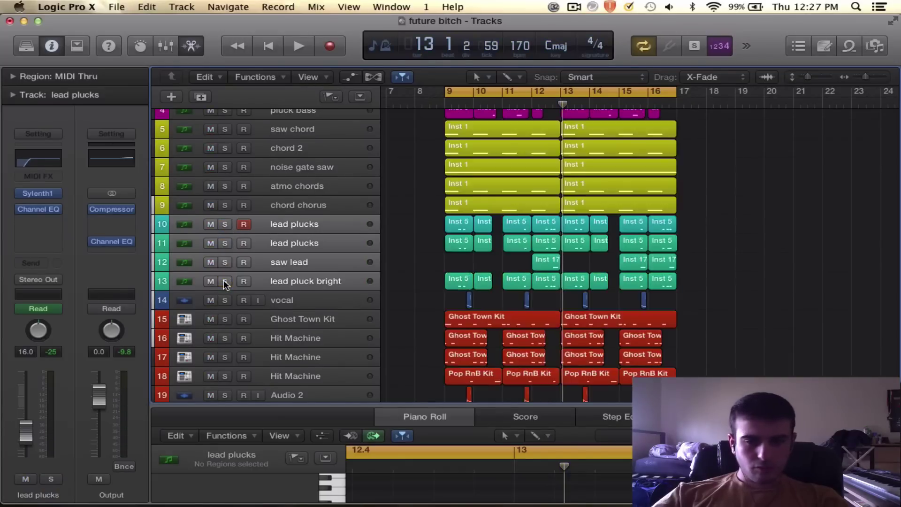
Step: Solo the drum tracks Ghost Town Kit, the three Hit Machine tracks, Audio 2 and Audio 4, and play them briefly
{"action": "scroll", "coordinate": [223, 278], "scroll_direction": "down", "scroll_amount": 3}
{"action": "left_click", "coordinate": [224, 271]}
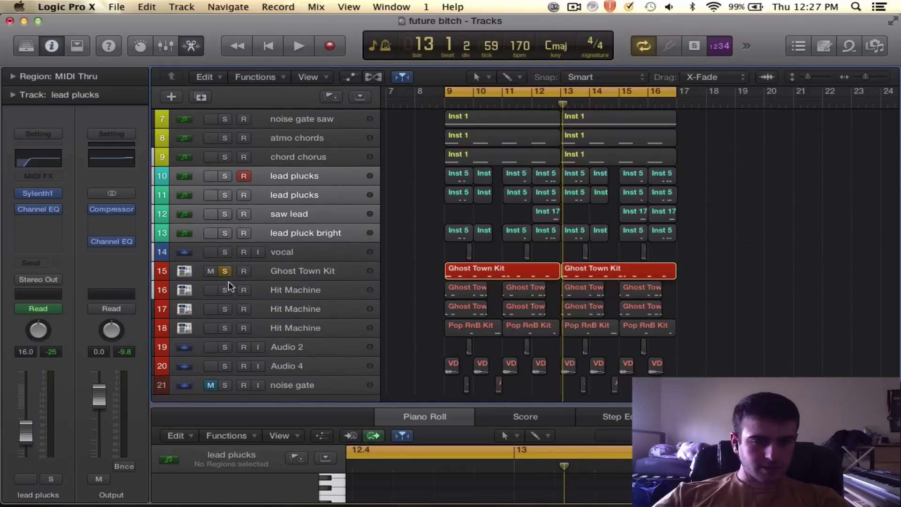
{"action": "left_click", "coordinate": [225, 290]}
{"action": "left_click", "coordinate": [225, 309]}
{"action": "left_click", "coordinate": [225, 328]}
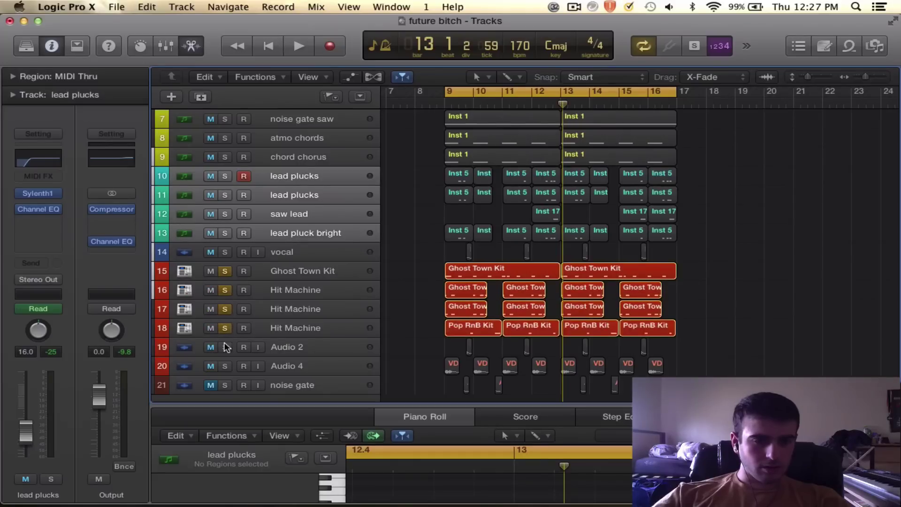
{"action": "left_click", "coordinate": [223, 358]}
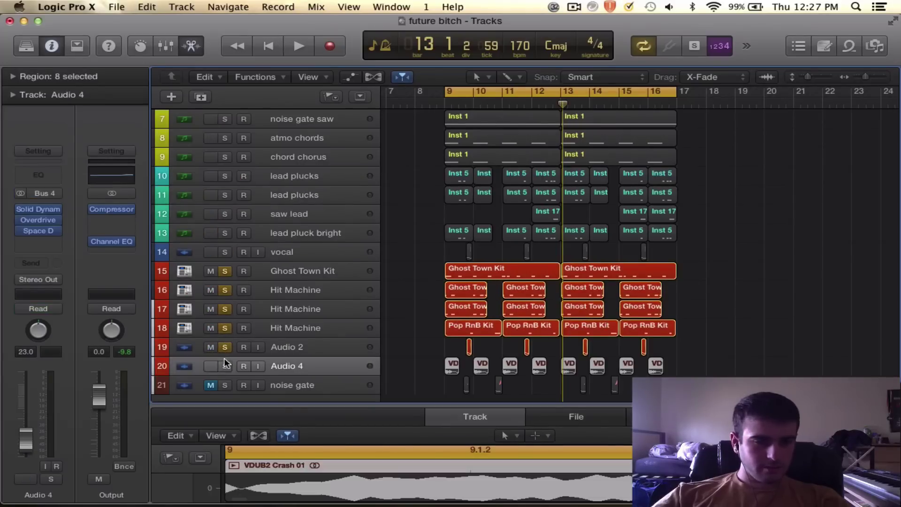
{"action": "left_click", "coordinate": [225, 366]}
{"action": "key", "text": "space"}
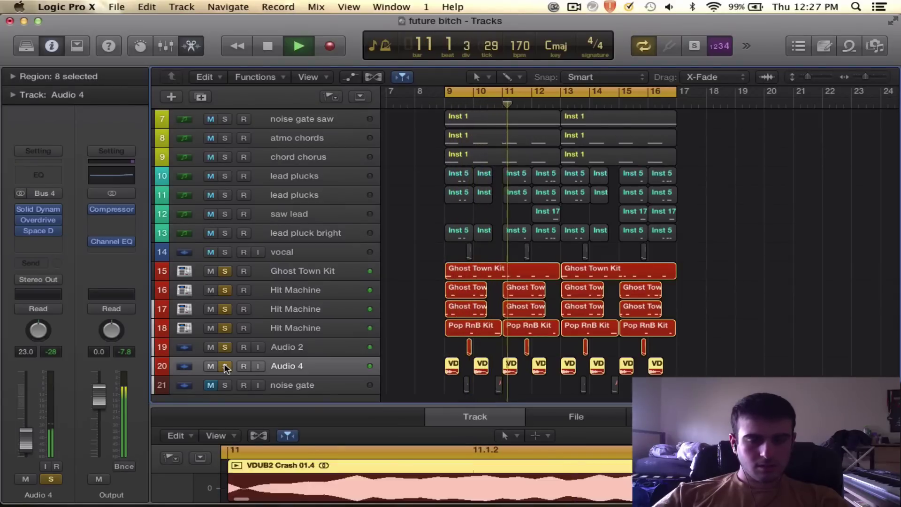
{"action": "key", "text": "space"}
Step: Turn off solo on all six drum tracks, from Audio 4 up to Ghost Town Kit
{"action": "left_click", "coordinate": [225, 366]}
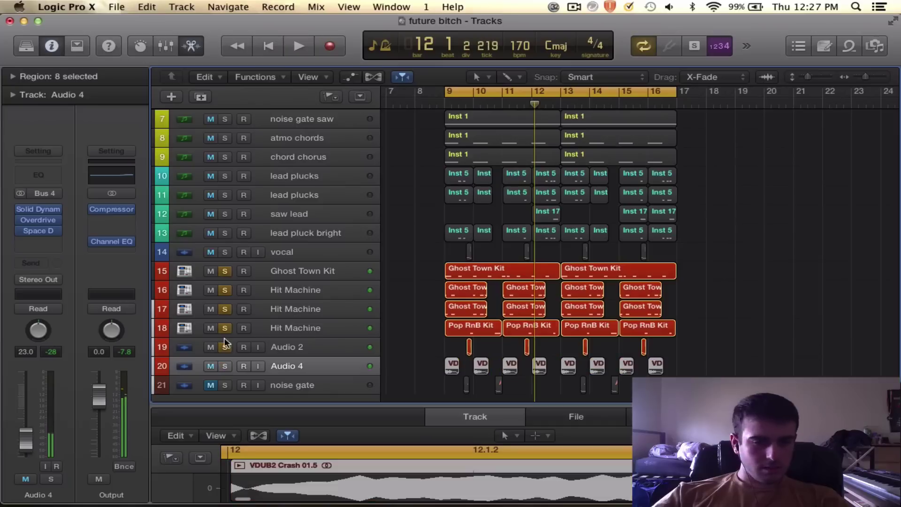
{"action": "left_click", "coordinate": [225, 328]}
{"action": "left_click", "coordinate": [225, 309]}
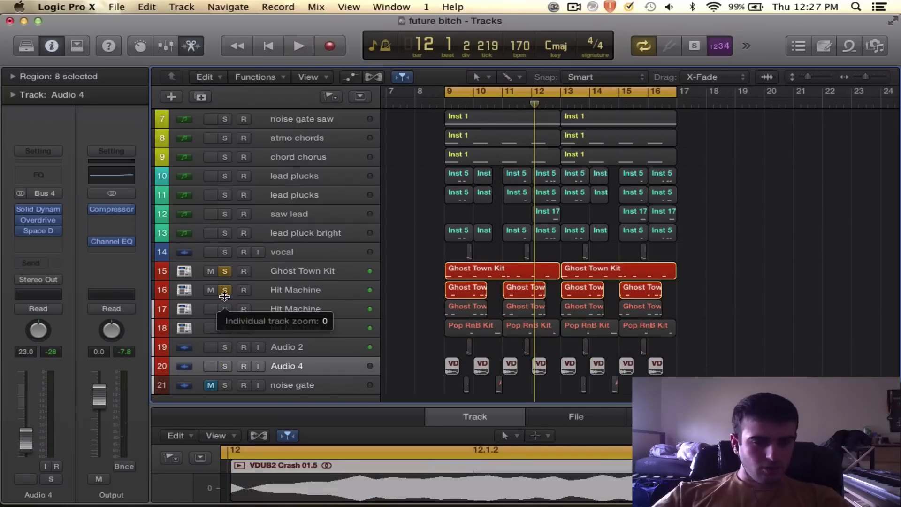
{"action": "left_click", "coordinate": [225, 286]}
{"action": "left_click", "coordinate": [225, 290]}
{"action": "left_click", "coordinate": [225, 272]}
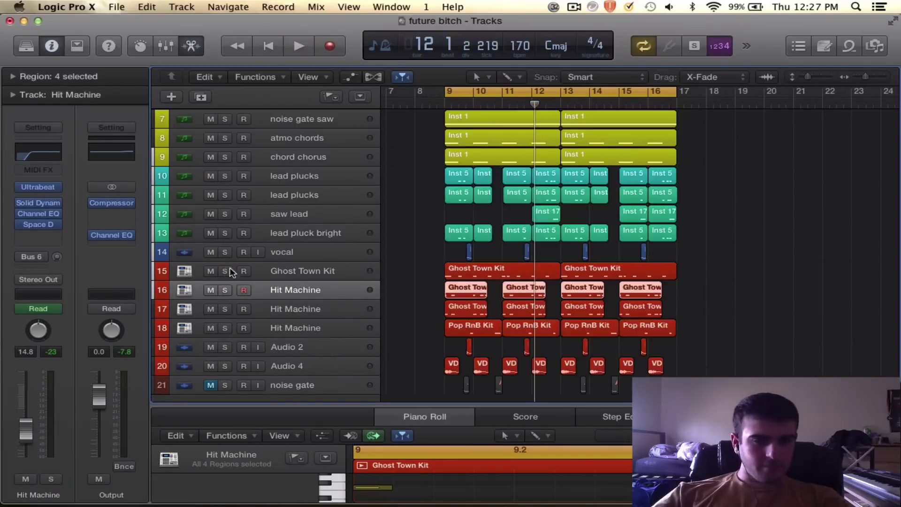
Step: Solo the four bass tracks, from sub bass to pluck bass, and play them together briefly
{"action": "scroll", "coordinate": [404, 271], "scroll_direction": "up", "scroll_amount": 5}
{"action": "left_click", "coordinate": [224, 175]}
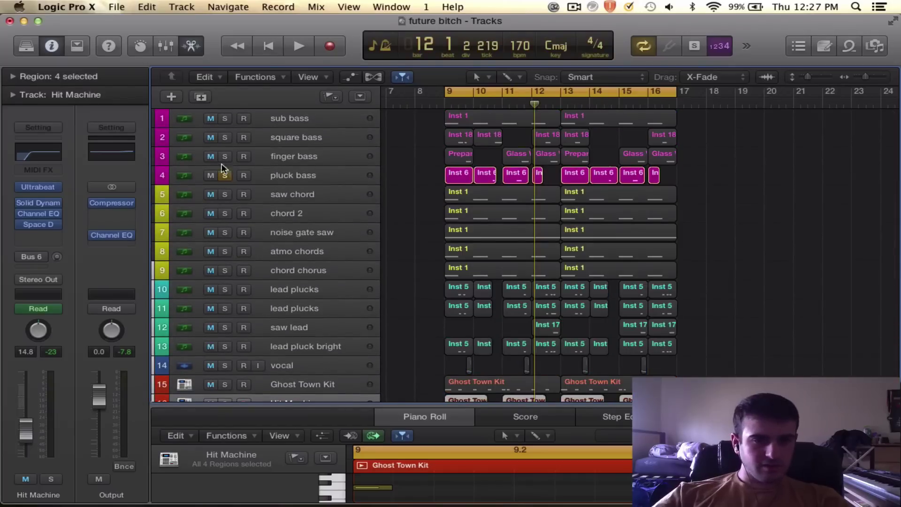
{"action": "left_click", "coordinate": [224, 157]}
{"action": "left_click", "coordinate": [225, 137]}
{"action": "left_click", "coordinate": [224, 118]}
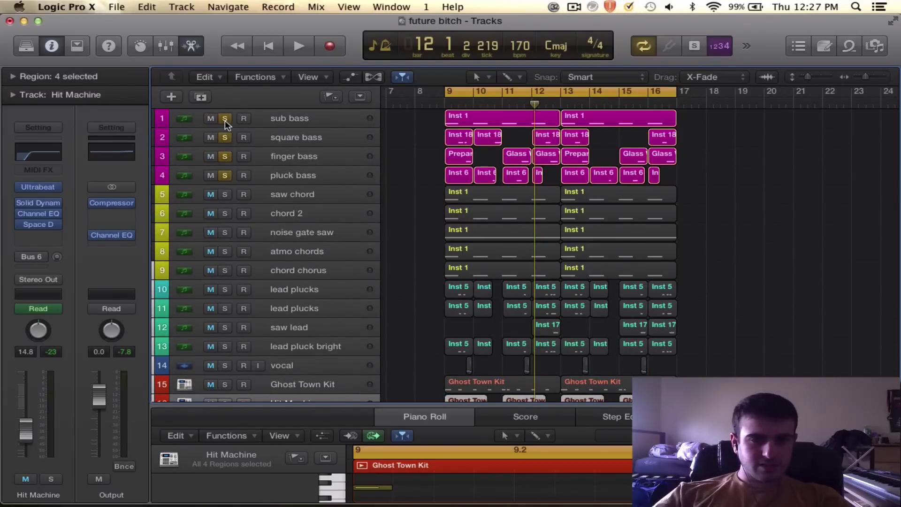
{"action": "key", "text": "space"}
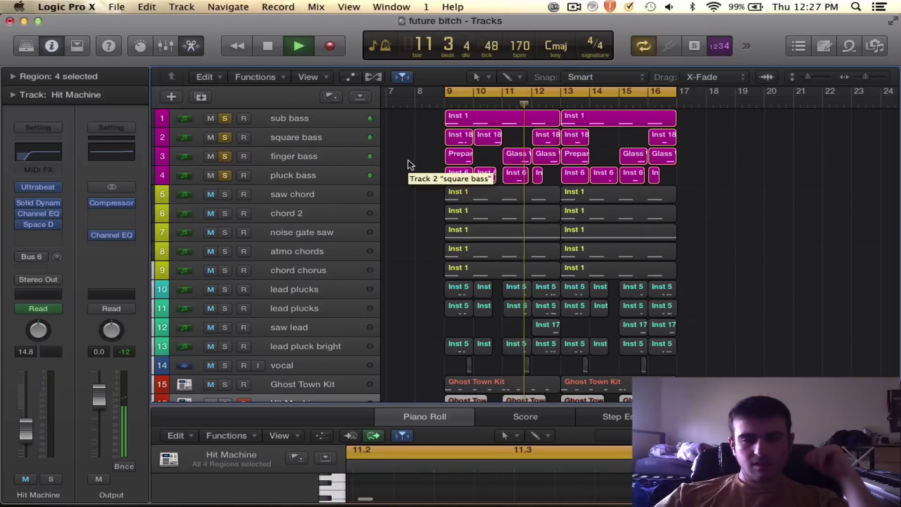
{"action": "scroll", "coordinate": [572, 160], "scroll_direction": "up", "scroll_amount": 1}
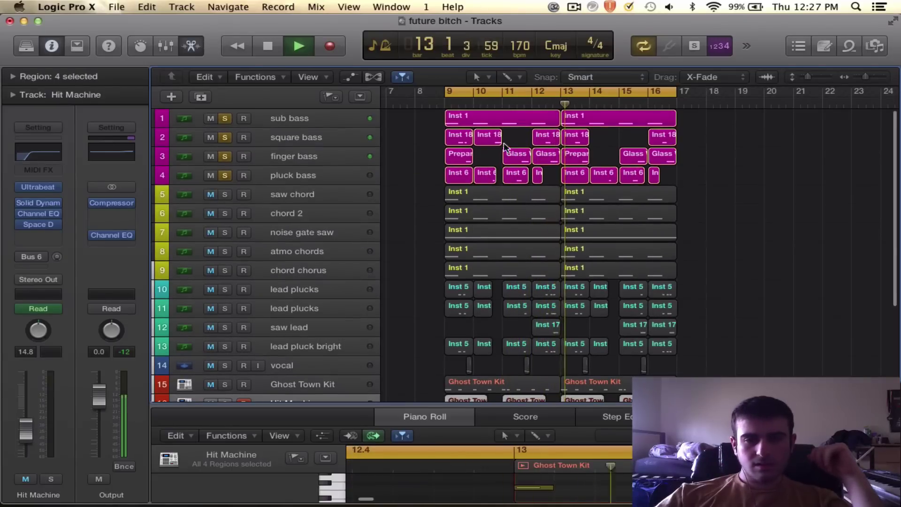
{"action": "key", "text": "space"}
Step: Turn off solo on all four bass tracks
{"action": "left_click", "coordinate": [227, 175]}
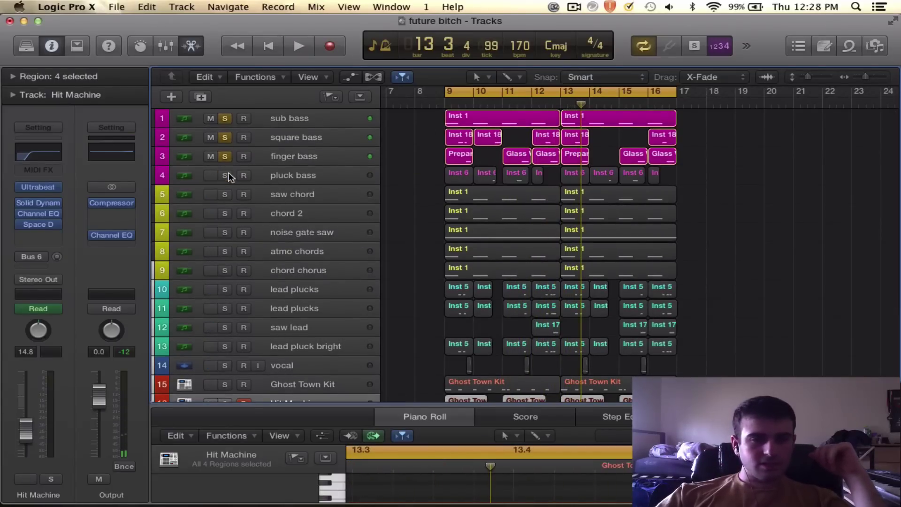
{"action": "left_click", "coordinate": [226, 156]}
{"action": "left_click", "coordinate": [226, 136]}
{"action": "left_click", "coordinate": [225, 118]}
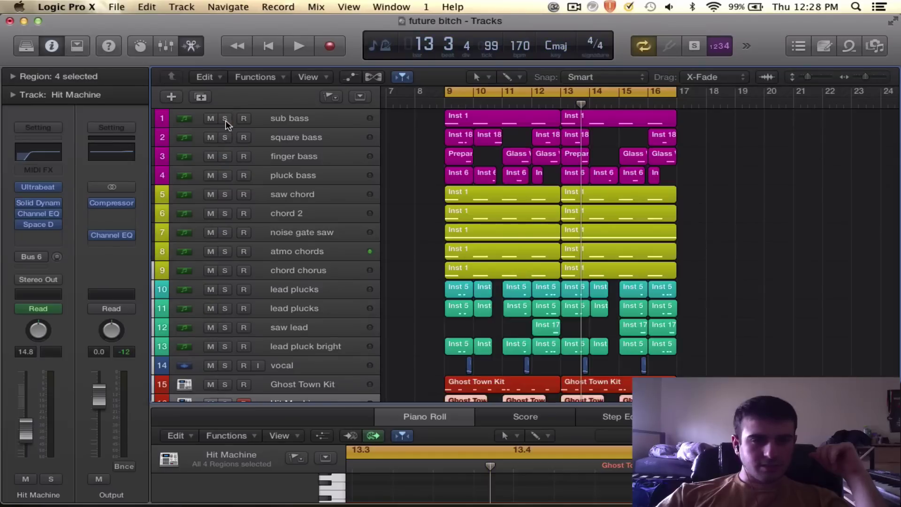
Step: Audition the square bass track alone by soloing it, playing it briefly and removing its solo
{"action": "left_click", "coordinate": [225, 136]}
{"action": "key", "text": "space"}
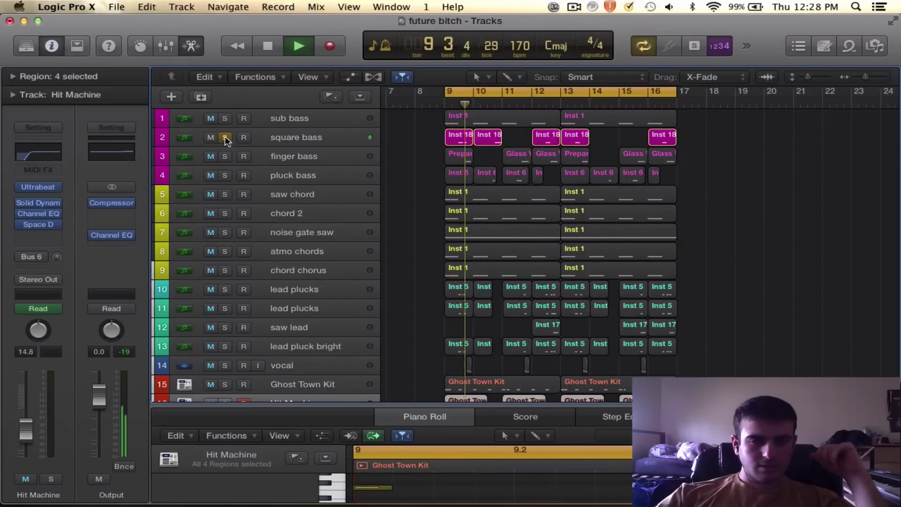
{"action": "key", "text": "space"}
{"action": "left_click", "coordinate": [224, 136]}
Step: Solo the finger bass track, play it briefly and select the track
{"action": "left_click", "coordinate": [225, 157]}
{"action": "key", "text": "space"}
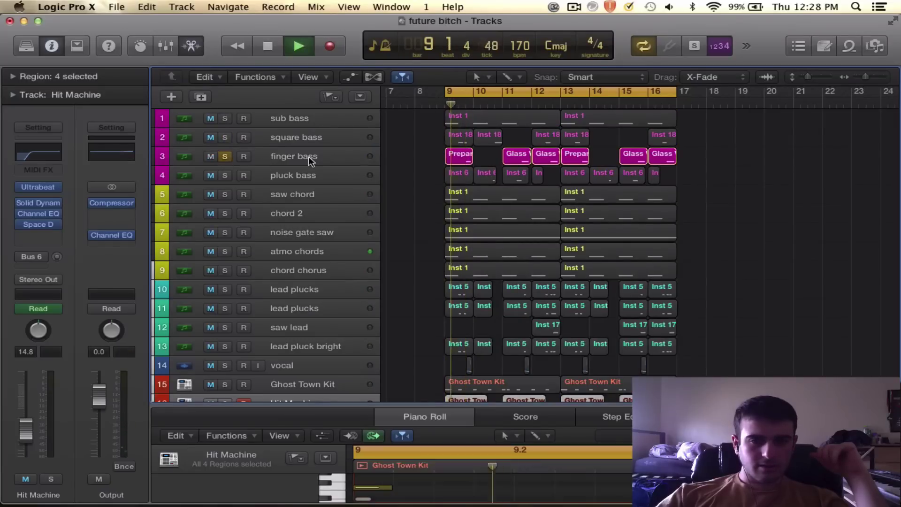
{"action": "key", "text": "space"}
{"action": "left_click", "coordinate": [309, 162]}
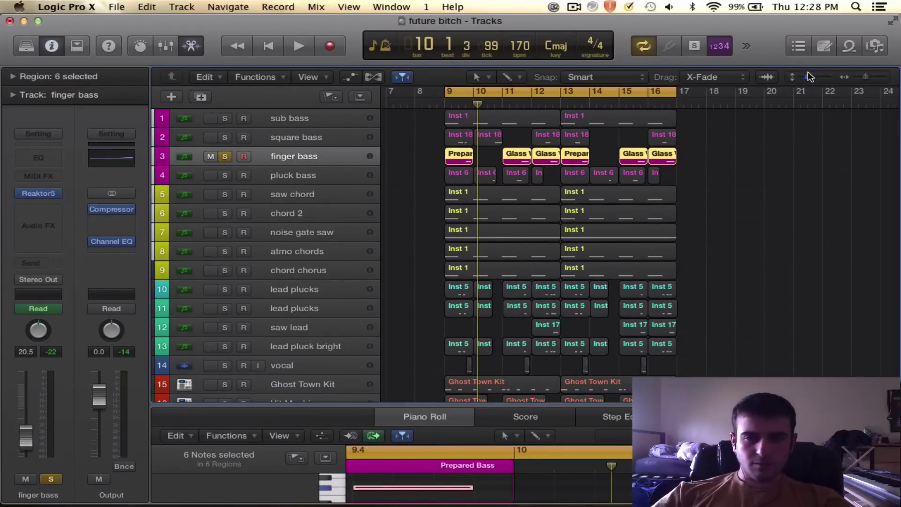
Step: Enlarge the track display, open the finger bass track's Reaktor instrument to show its Prism patch, and close it
{"action": "left_click_drag", "start_coordinate": [807, 76], "coordinate": [815, 76]}
{"action": "scroll", "coordinate": [714, 224], "scroll_direction": "up", "scroll_amount": 5}
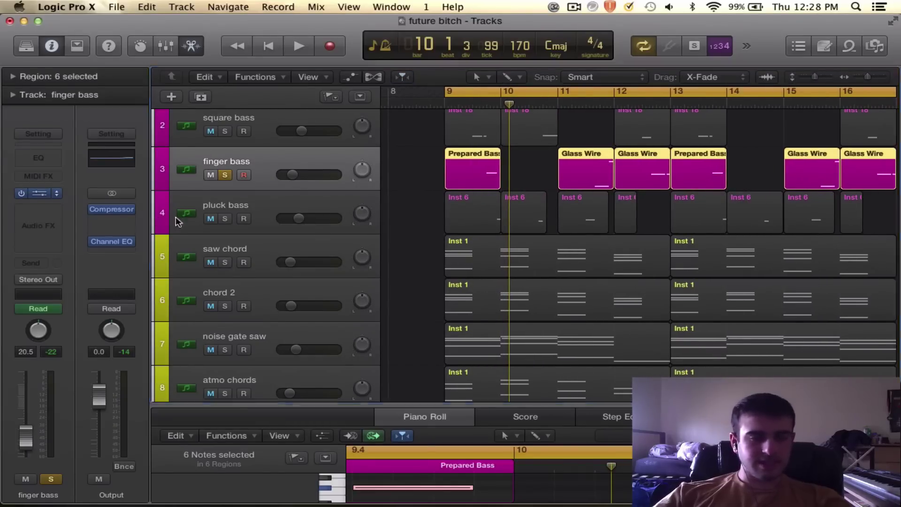
{"action": "key", "text": "v"}
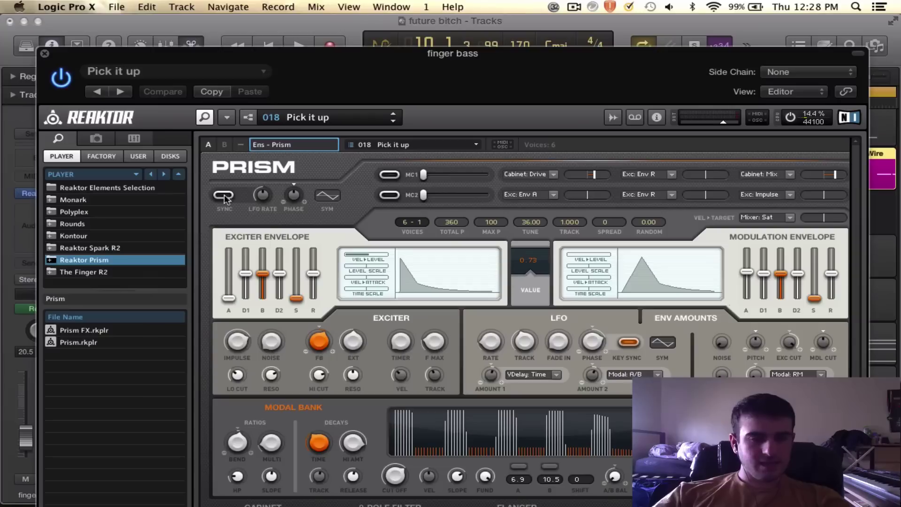
{"action": "double_click", "coordinate": [445, 55]}
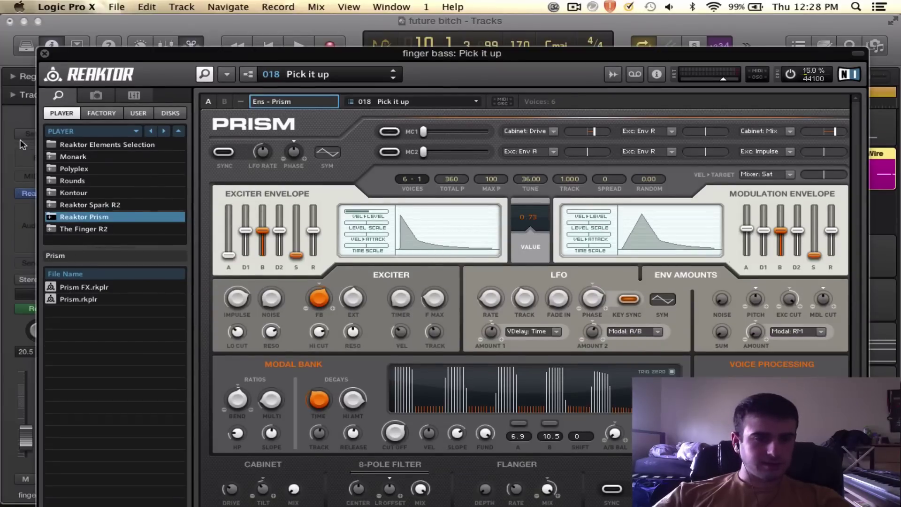
{"action": "left_click", "coordinate": [43, 53]}
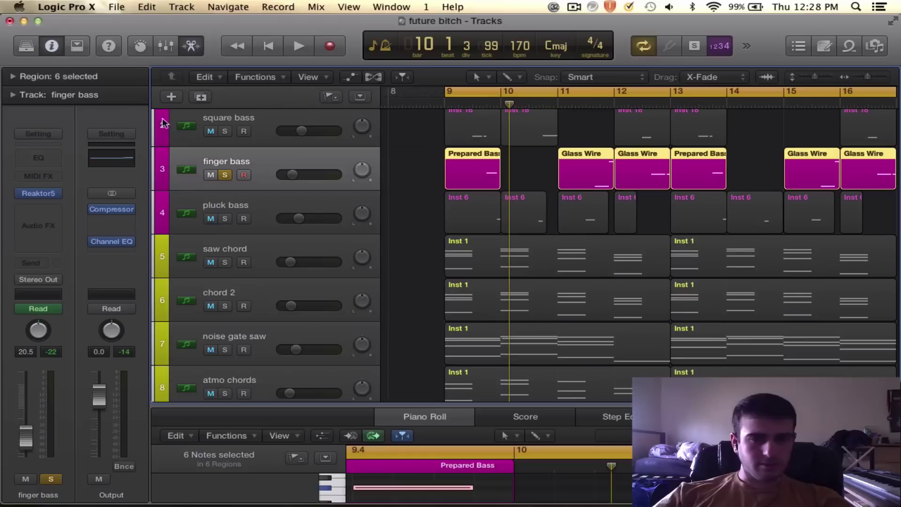
Step: Start the cycle range at bar 12 and play the soloed finger bass from there
{"action": "left_click", "coordinate": [596, 92]}
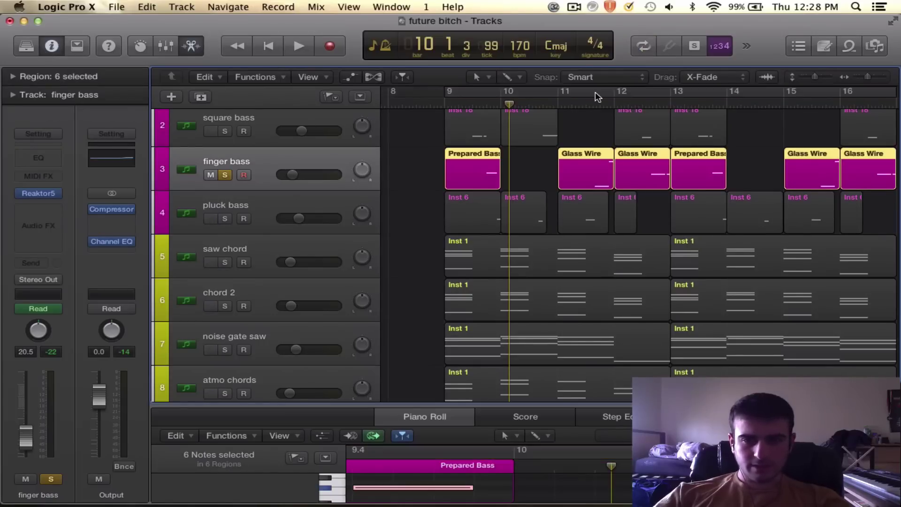
{"action": "left_click", "coordinate": [597, 92], "text": "shift"}
{"action": "key", "text": "space"}
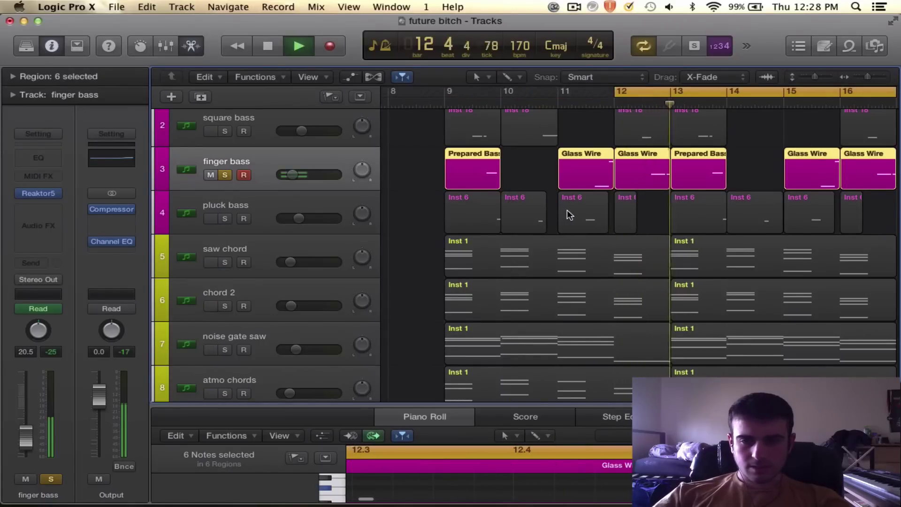
{"action": "key", "text": "space"}
Step: Extend the start of the cycle range back to bar 9
{"action": "scroll", "coordinate": [572, 208], "scroll_direction": "up", "scroll_amount": 3}
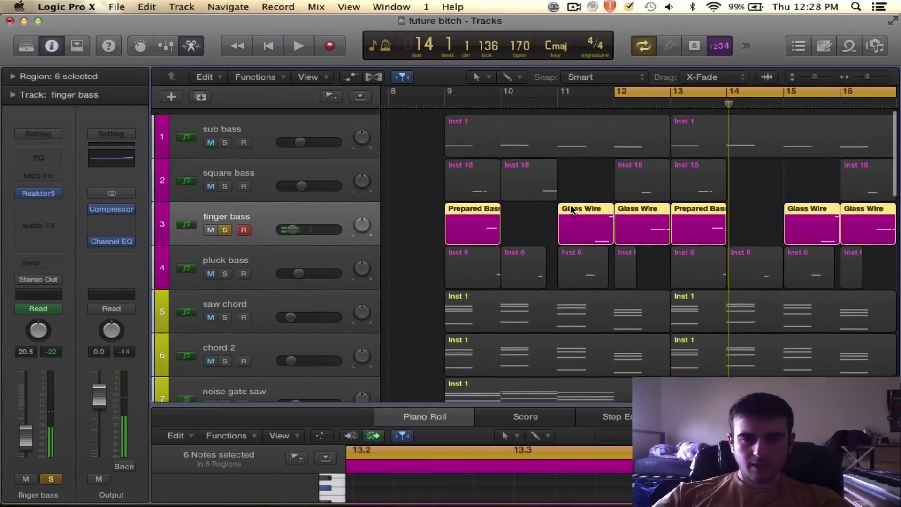
{"action": "scroll", "coordinate": [573, 208], "scroll_direction": "up", "scroll_amount": 5}
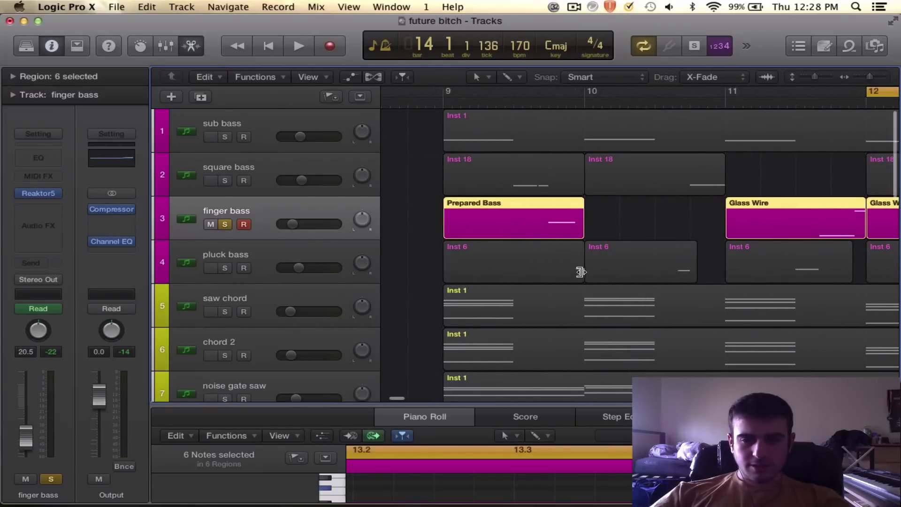
{"action": "scroll", "coordinate": [618, 197], "scroll_direction": "right", "scroll_amount": 3}
{"action": "scroll", "coordinate": [758, 153], "scroll_direction": "left", "scroll_amount": 2}
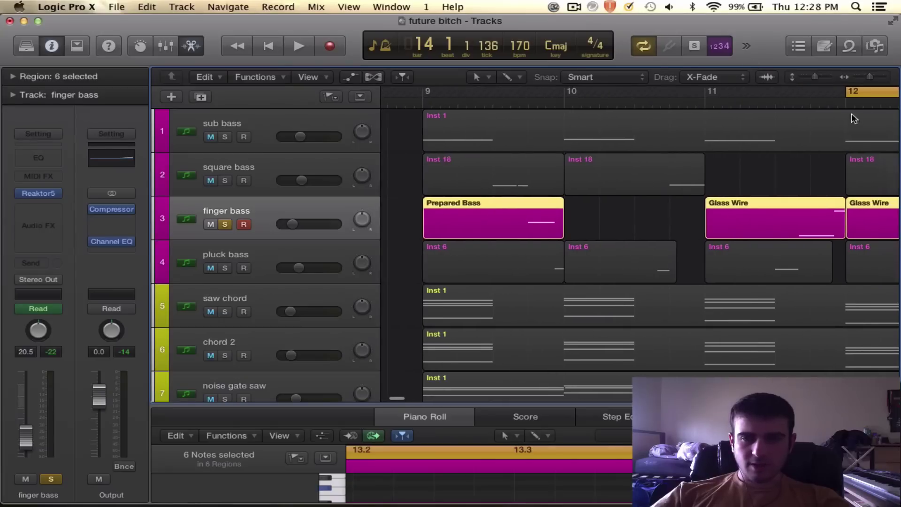
{"action": "left_click_drag", "start_coordinate": [848, 97], "coordinate": [426, 98]}
Step: Solo the pluck bass, finger bass, square bass and sub bass tracks together
{"action": "left_click", "coordinate": [225, 224]}
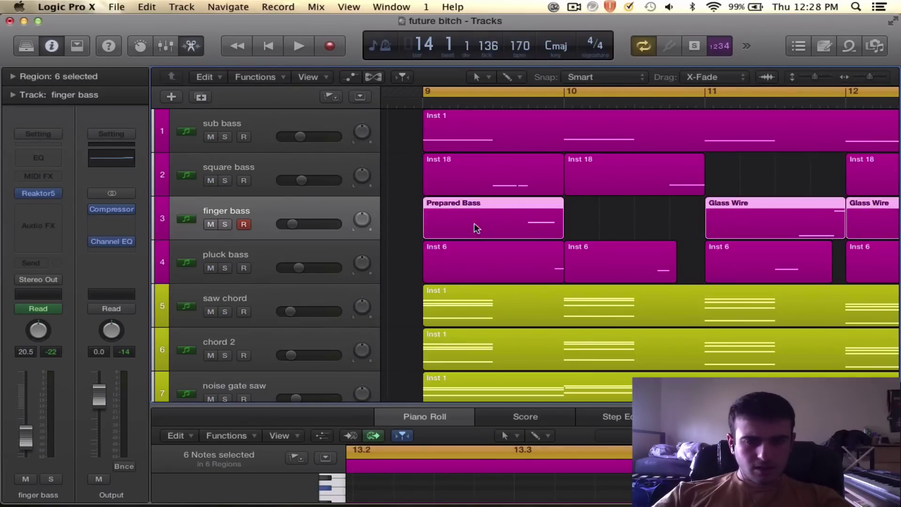
{"action": "left_click", "coordinate": [224, 268]}
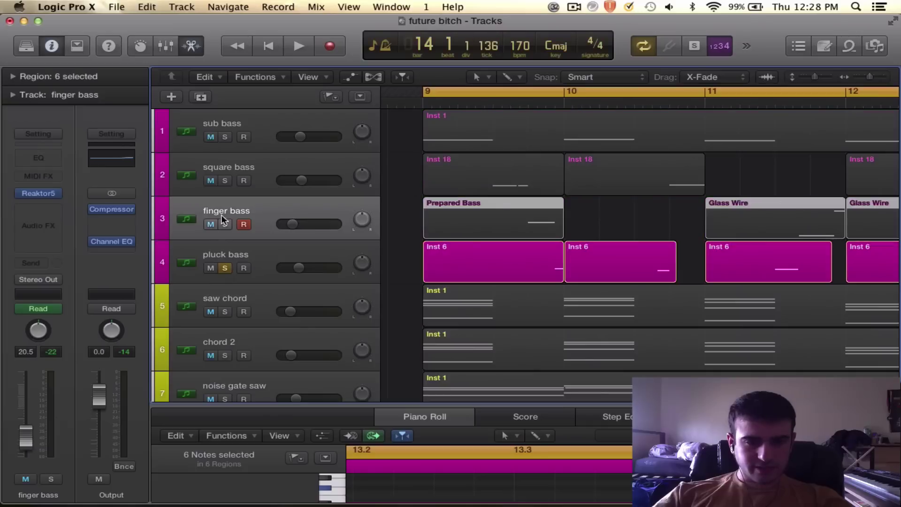
{"action": "left_click", "coordinate": [225, 223]}
{"action": "left_click", "coordinate": [225, 181]}
{"action": "left_click", "coordinate": [225, 137]}
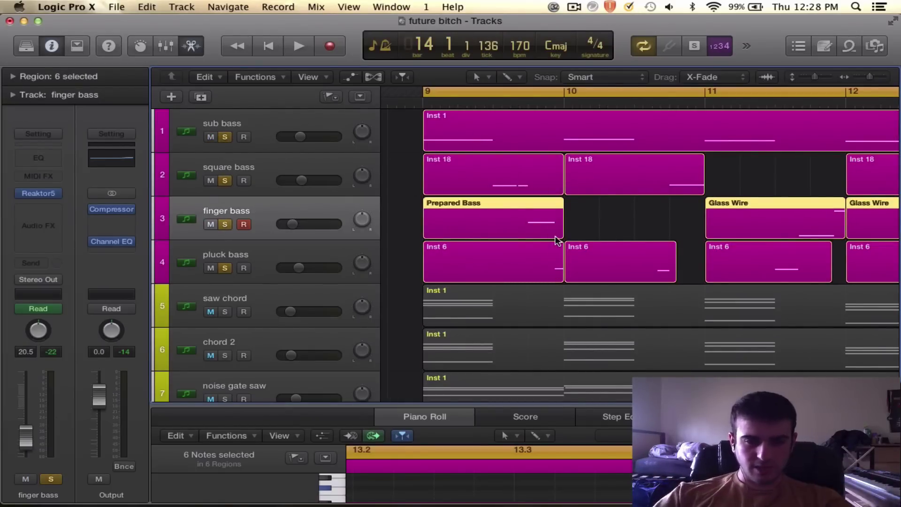
Step: Select the Prepared Bass region at bar 9 on the finger bass track
{"action": "key", "text": "super+Right"}
{"action": "key", "text": "super+Right"}
{"action": "left_click", "coordinate": [812, 223]}
{"action": "scroll", "coordinate": [797, 219], "scroll_direction": "right", "scroll_amount": 5}
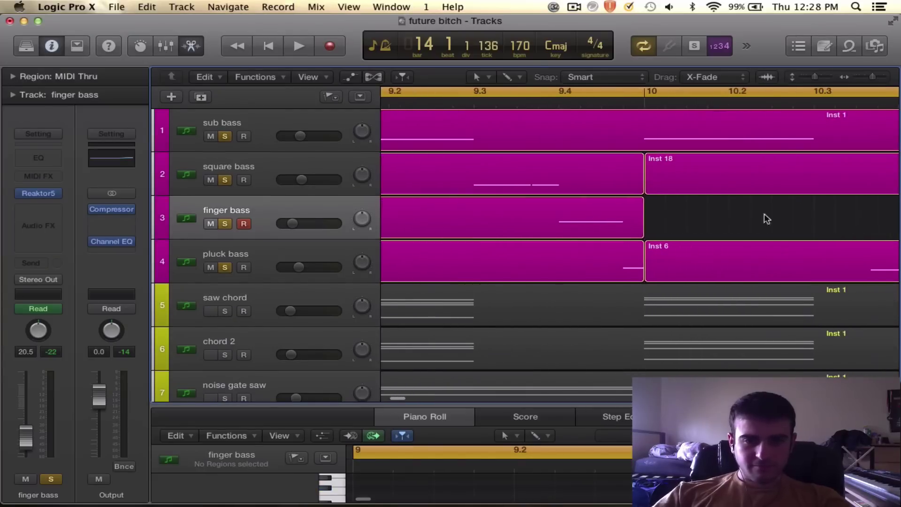
{"action": "left_click", "coordinate": [547, 218]}
{"action": "scroll", "coordinate": [547, 220], "scroll_direction": "left", "scroll_amount": 3}
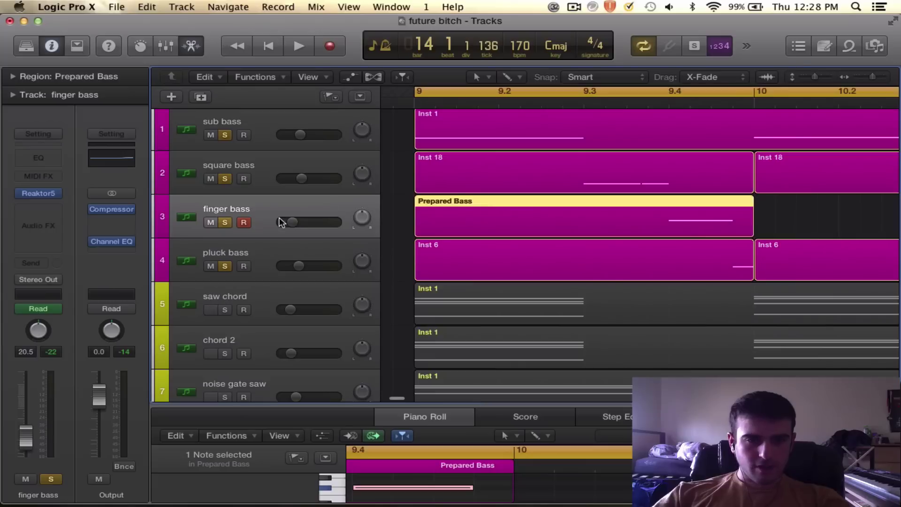
Step: Unsolo the square bass and sub bass tracks and play the finger and pluck basses from bar 9
{"action": "left_click", "coordinate": [226, 266]}
{"action": "left_click", "coordinate": [226, 266]}
{"action": "left_click", "coordinate": [226, 178]}
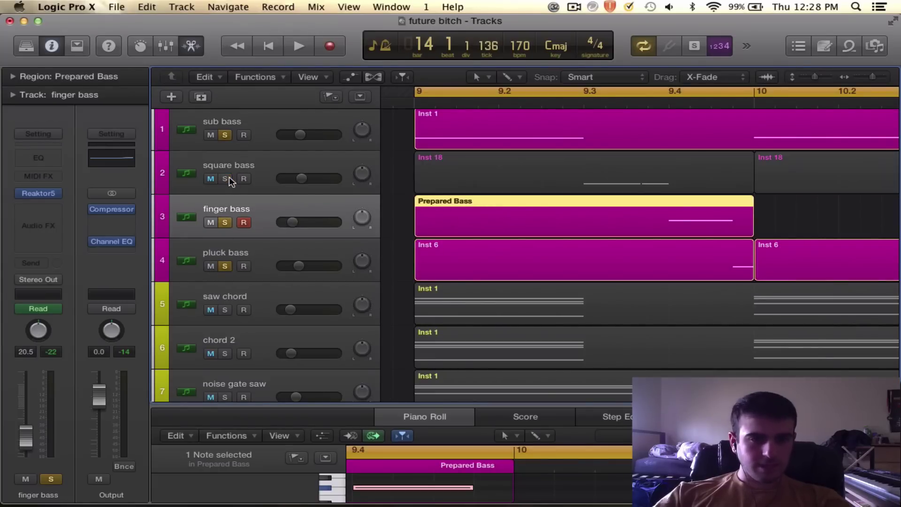
{"action": "left_click", "coordinate": [223, 135]}
{"action": "key", "text": "space"}
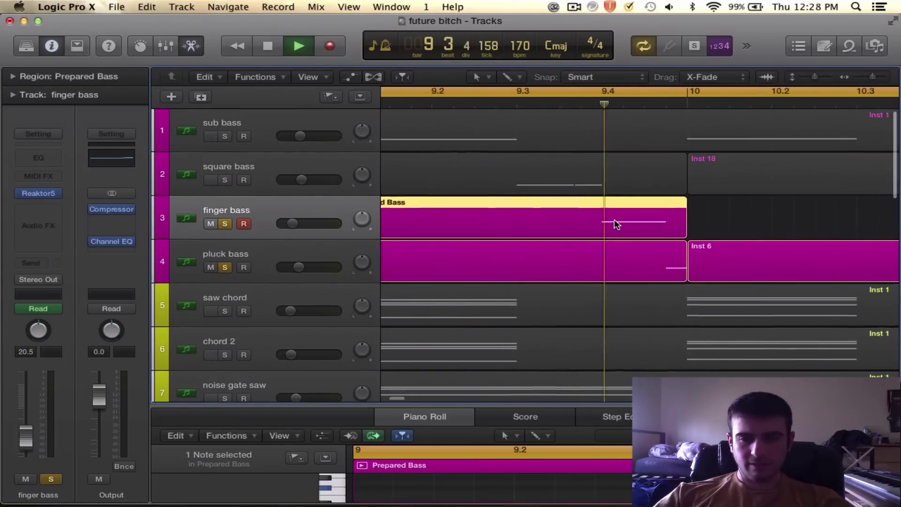
{"action": "key", "text": "space"}
Step: Set the cycle range from bar 11 to bar 14 and play the soloed finger and pluck basses
{"action": "scroll", "coordinate": [476, 251], "scroll_direction": "right", "scroll_amount": 3}
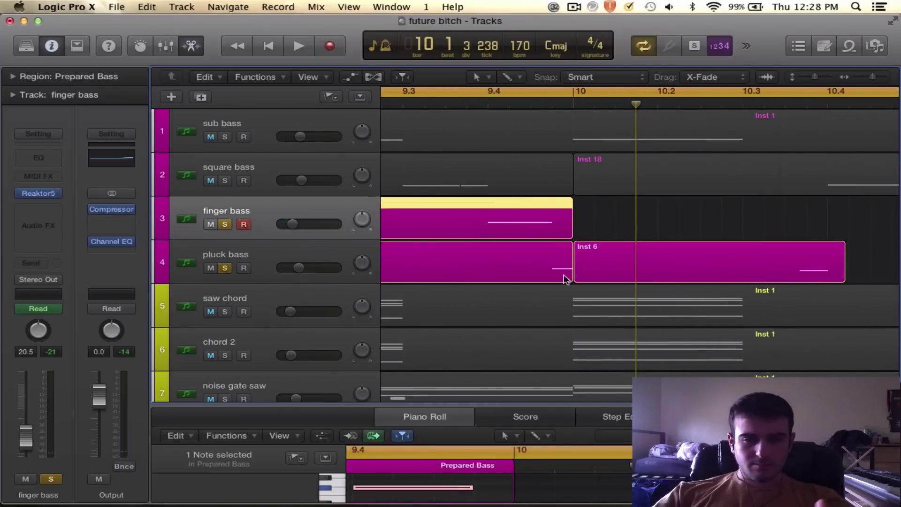
{"action": "scroll", "coordinate": [550, 241], "scroll_direction": "down", "scroll_amount": 5}
{"action": "scroll", "coordinate": [550, 241], "scroll_direction": "left", "scroll_amount": 1}
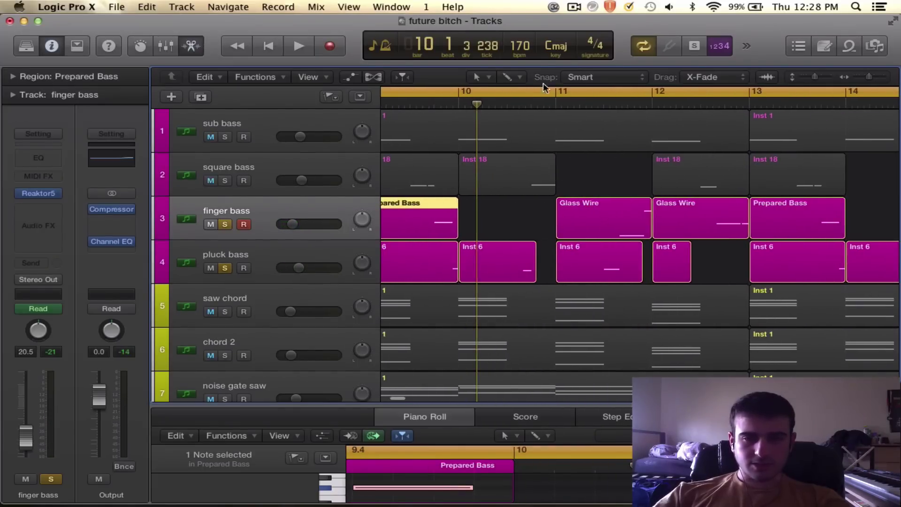
{"action": "left_click_drag", "start_coordinate": [543, 90], "coordinate": [826, 103]}
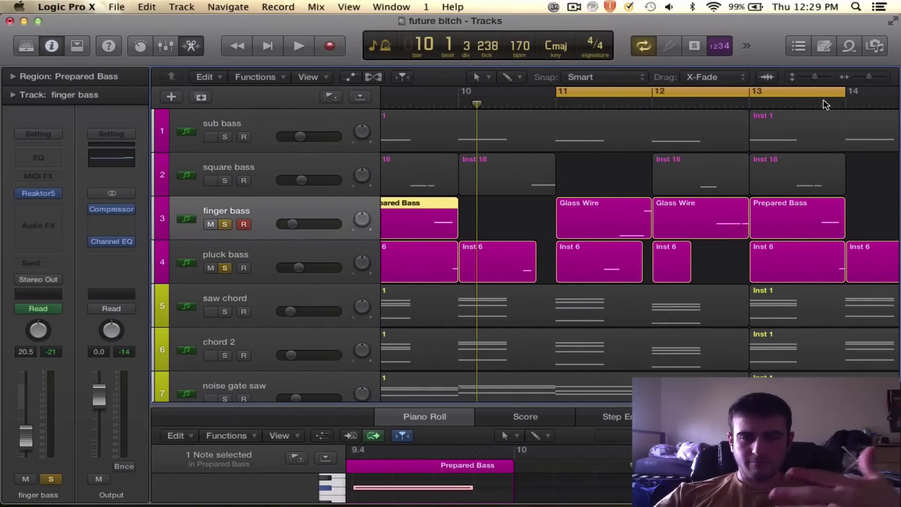
{"action": "key", "text": "space"}
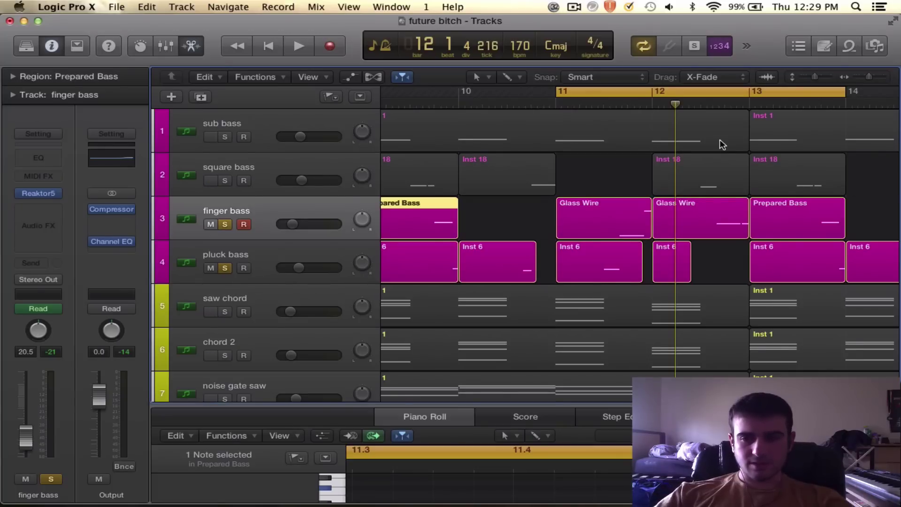
{"action": "scroll", "coordinate": [722, 144], "scroll_direction": "right", "scroll_amount": 5}
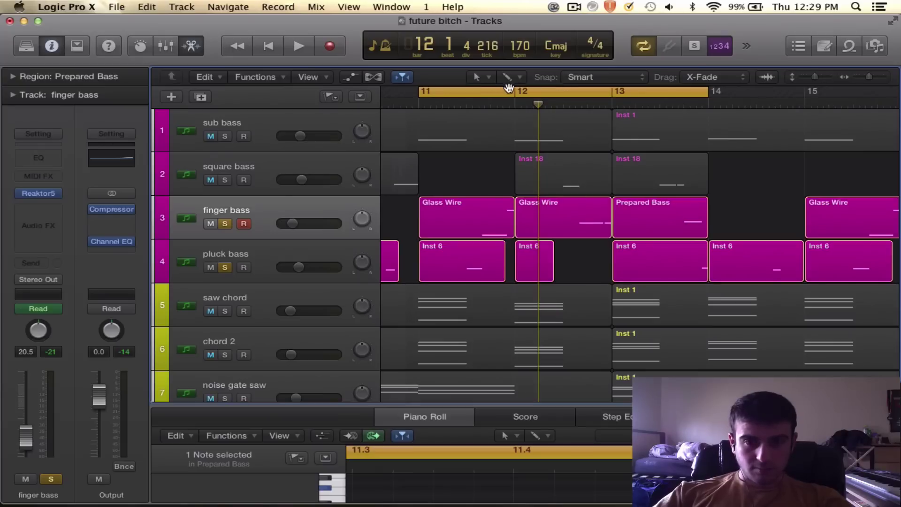
Step: Narrow the cycle range to run from mid-bar 12 to just past the start of bar 14, and play the two soloed basses
{"action": "left_click_drag", "start_coordinate": [509, 88], "coordinate": [709, 91]}
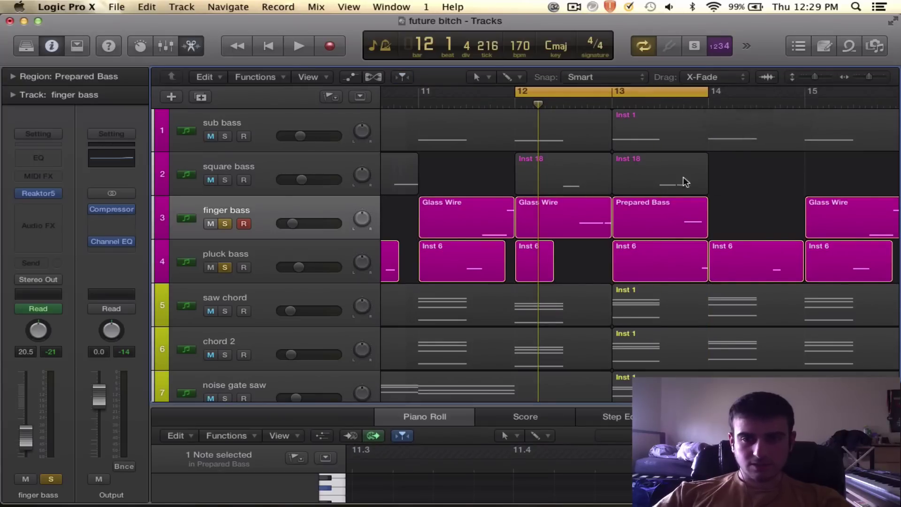
{"action": "left_click", "coordinate": [719, 210]}
{"action": "scroll", "coordinate": [719, 210], "scroll_direction": "up", "scroll_amount": 5}
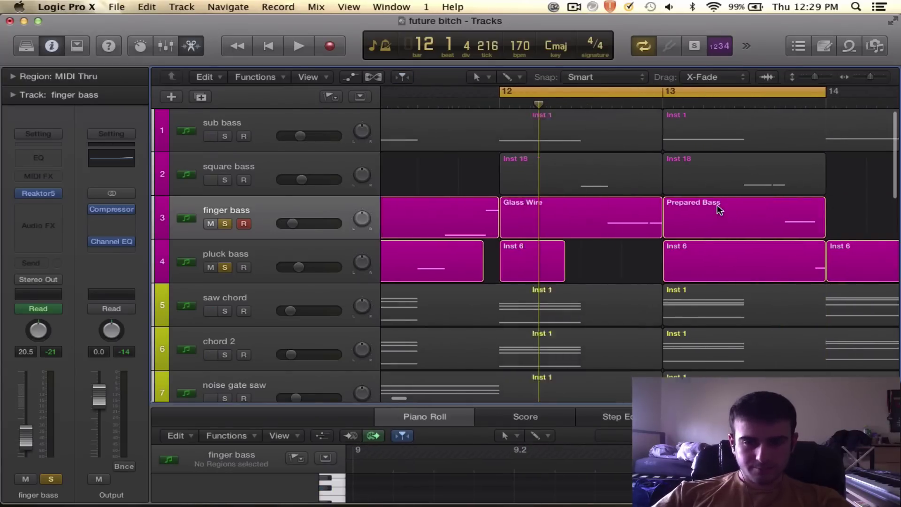
{"action": "left_click_drag", "start_coordinate": [549, 89], "coordinate": [660, 90]}
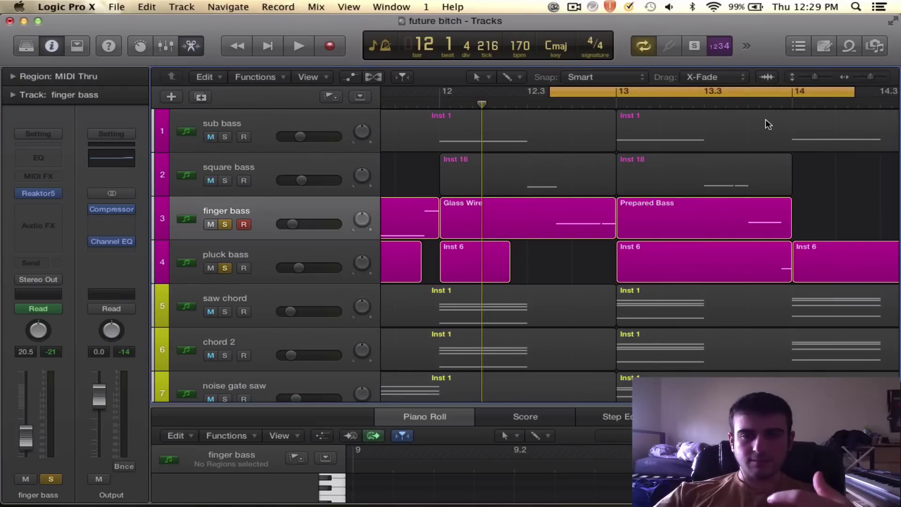
{"action": "key", "text": "space"}
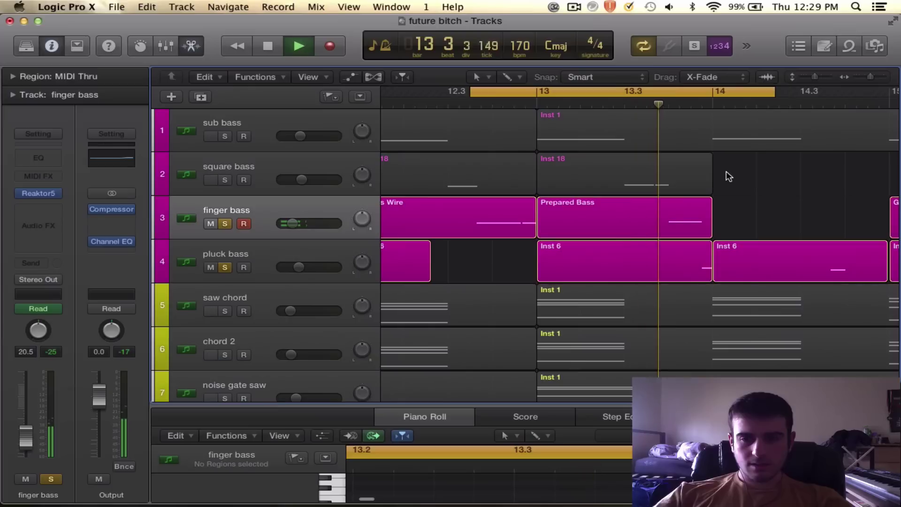
{"action": "key", "text": "space"}
Step: Set the cycle range from bar 9 to bar 14
{"action": "scroll", "coordinate": [725, 176], "scroll_direction": "down", "scroll_amount": 5}
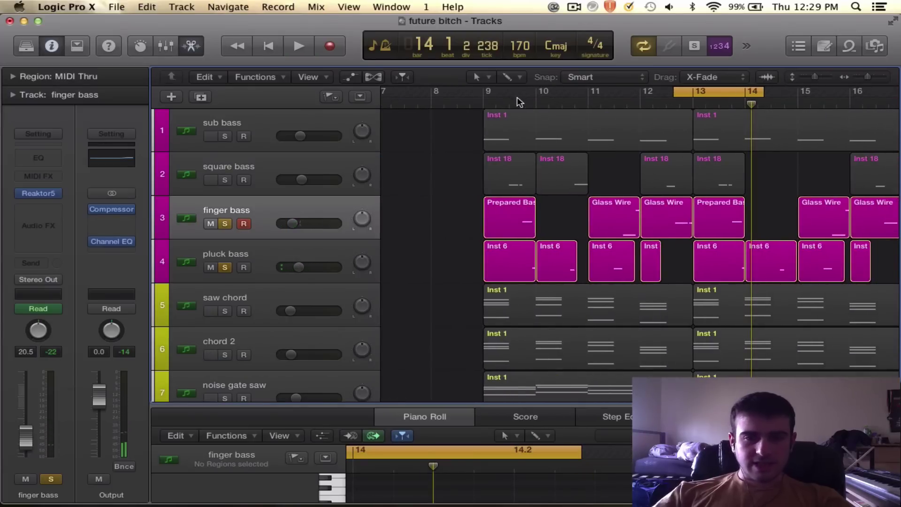
{"action": "left_click_drag", "start_coordinate": [486, 93], "coordinate": [745, 96]}
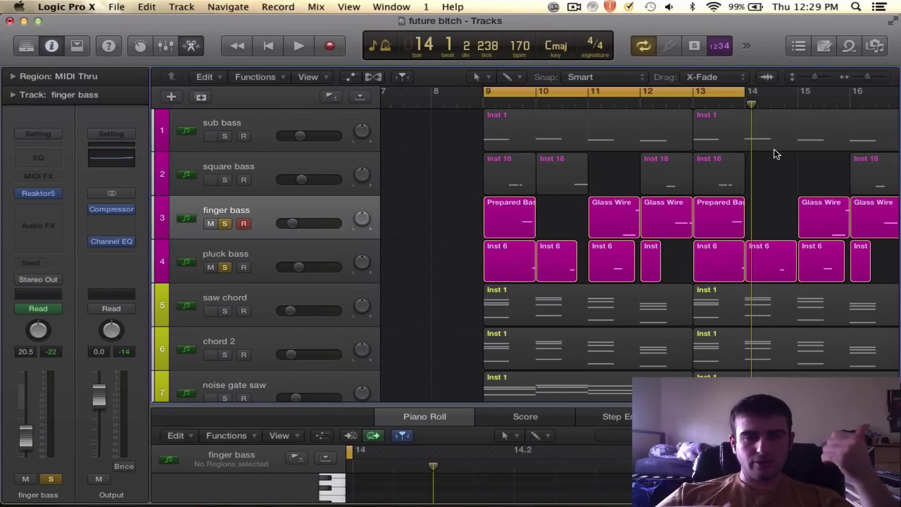
{"action": "scroll", "coordinate": [776, 201], "scroll_direction": "up", "scroll_amount": 5}
{"action": "scroll", "coordinate": [776, 201], "scroll_direction": "left", "scroll_amount": 6}
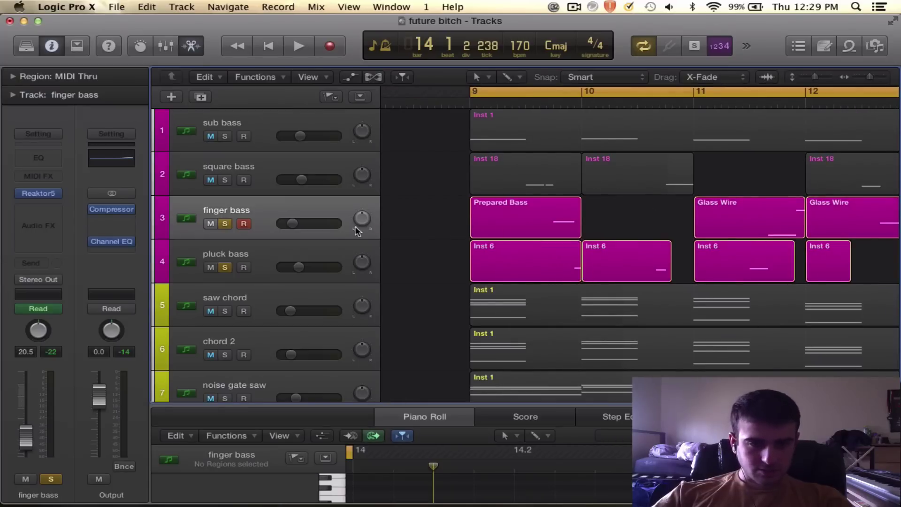
{"action": "scroll", "coordinate": [569, 250], "scroll_direction": "right", "scroll_amount": 2}
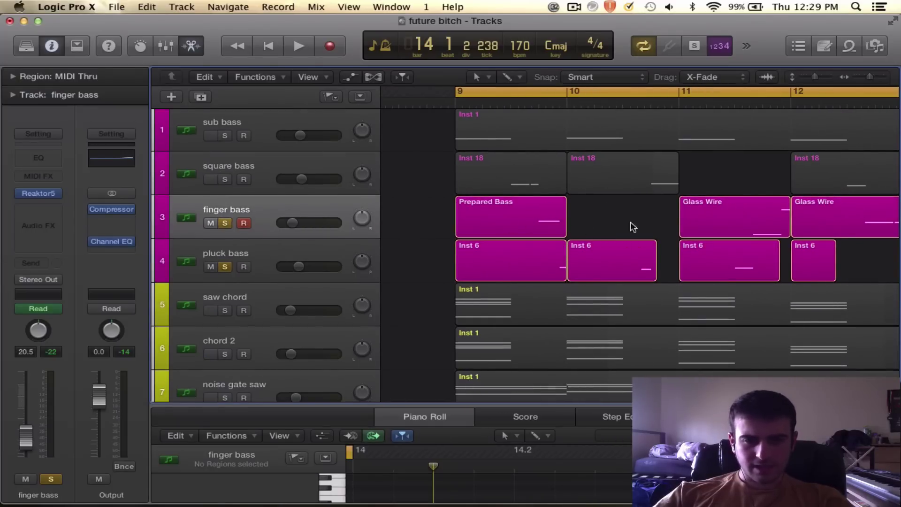
Step: Leave only the pluck bass soloed, cycle from just before bar 10 to bar 12, and play it
{"action": "left_click", "coordinate": [258, 250]}
{"action": "left_click", "coordinate": [226, 224]}
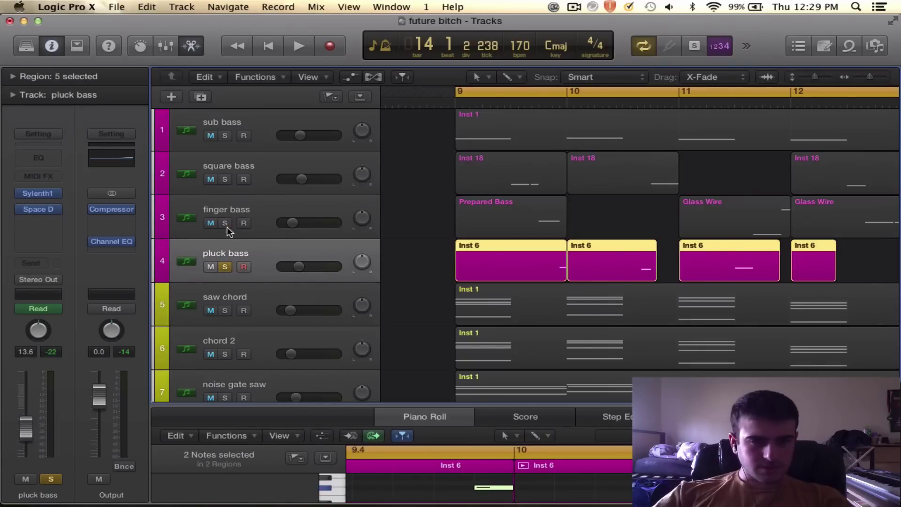
{"action": "left_click_drag", "start_coordinate": [554, 91], "coordinate": [809, 91]}
{"action": "left_click_drag", "start_coordinate": [568, 92], "coordinate": [556, 93]}
{"action": "key", "text": "space"}
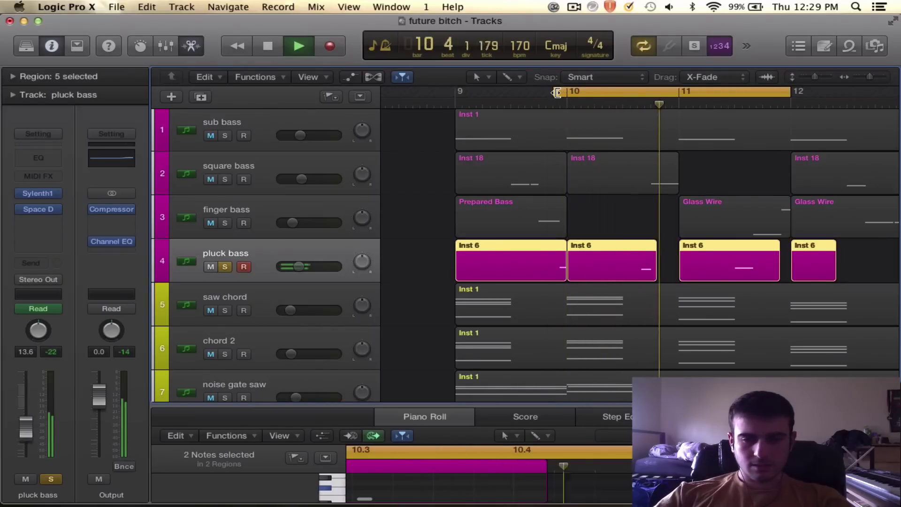
{"action": "key", "text": "space"}
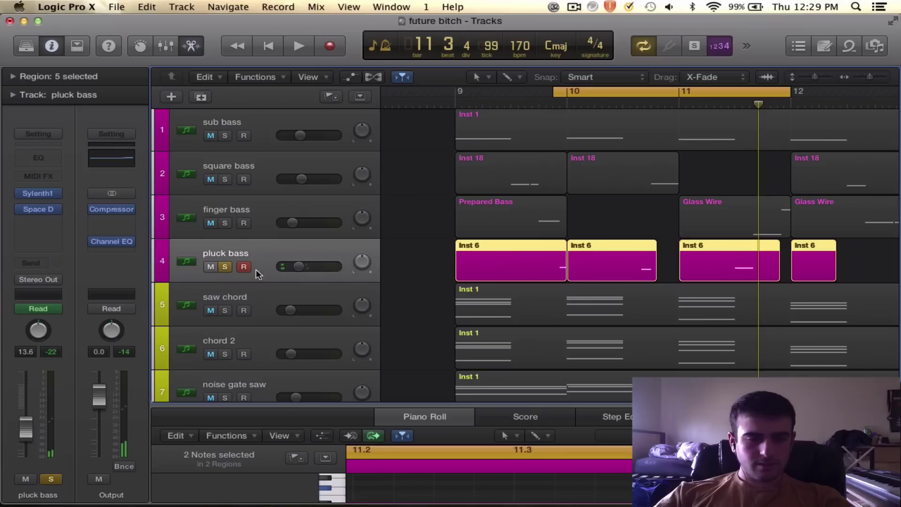
Step: Unsolo the pluck bass, extend the start of the cycle range back to bar 9 and deselect the regions
{"action": "left_click", "coordinate": [226, 266]}
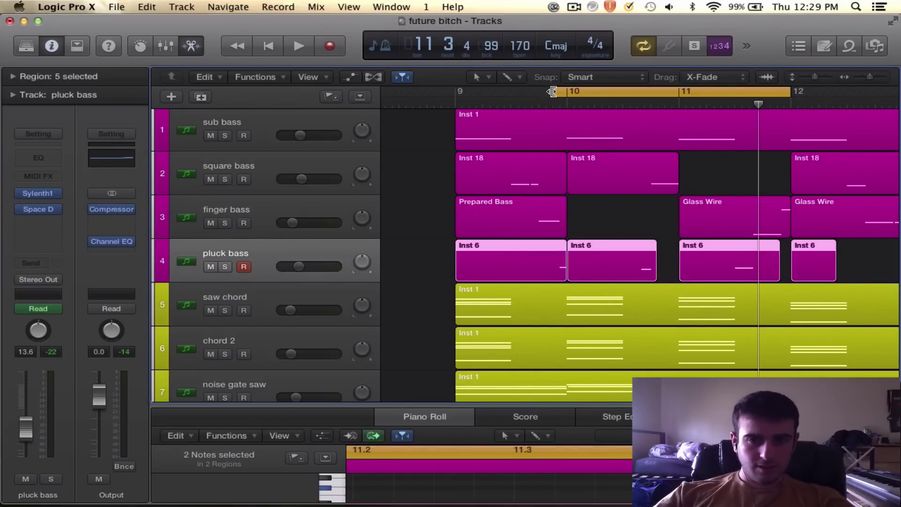
{"action": "left_click_drag", "start_coordinate": [552, 91], "coordinate": [455, 94]}
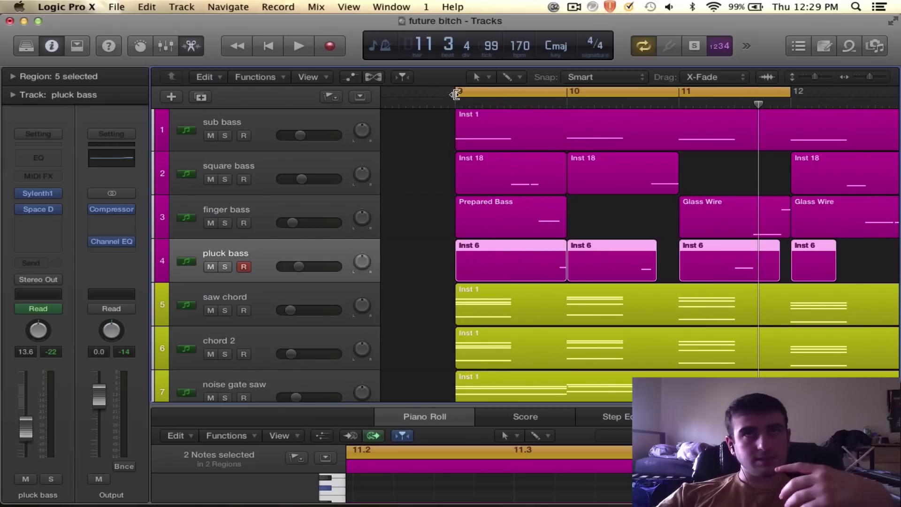
{"action": "key", "text": "super+Right"}
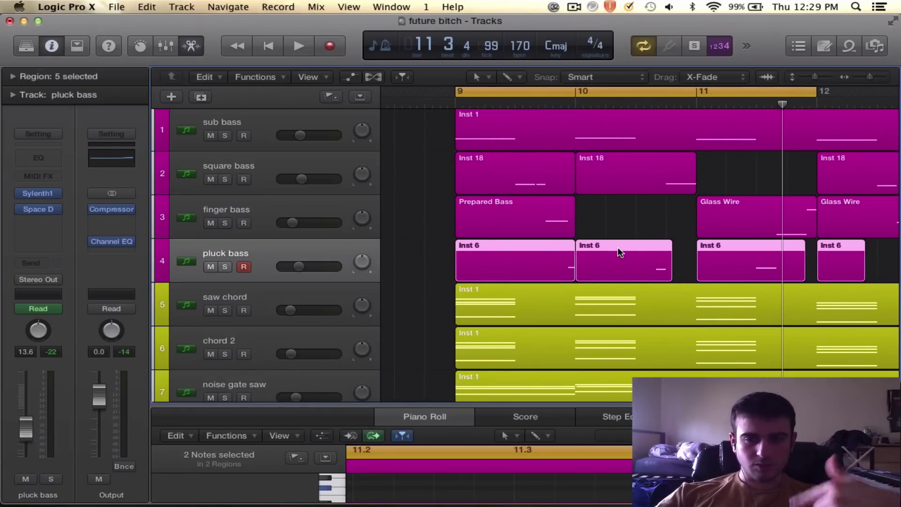
{"action": "left_click", "coordinate": [592, 226]}
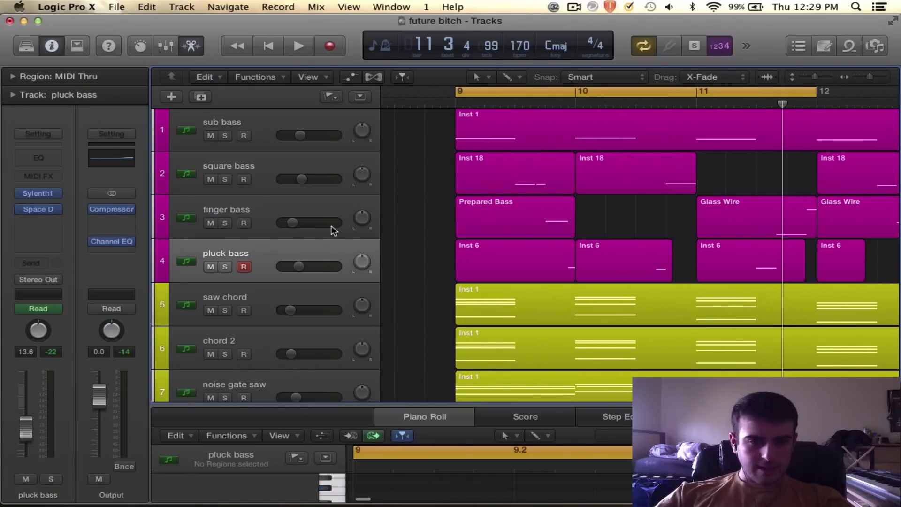
Step: Solo the square bass track, play it from bar 9 and look over its regions
{"action": "left_click", "coordinate": [224, 179]}
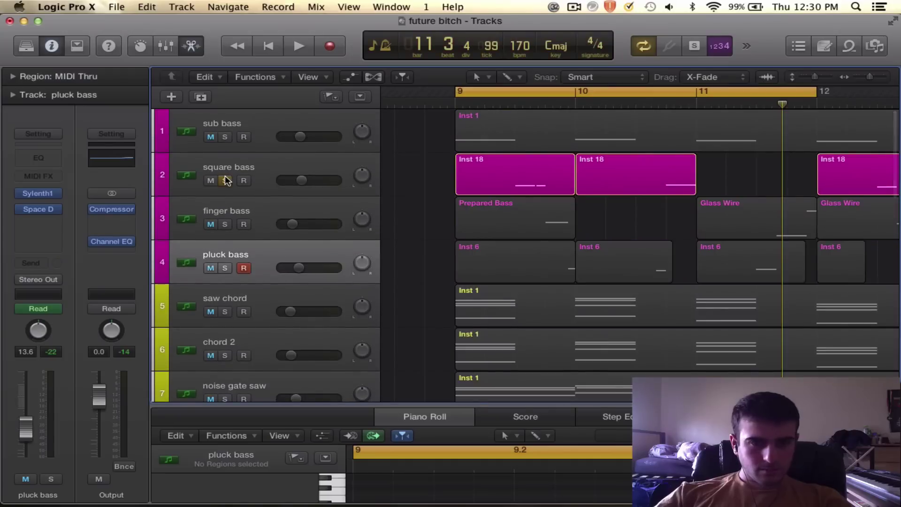
{"action": "key", "text": "space"}
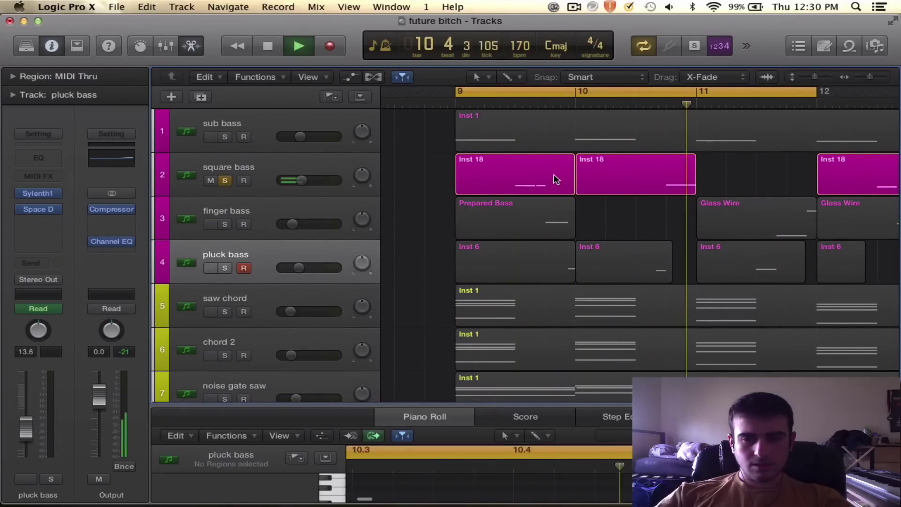
{"action": "key", "text": "space"}
{"action": "scroll", "coordinate": [555, 169], "scroll_direction": "right", "scroll_amount": 5}
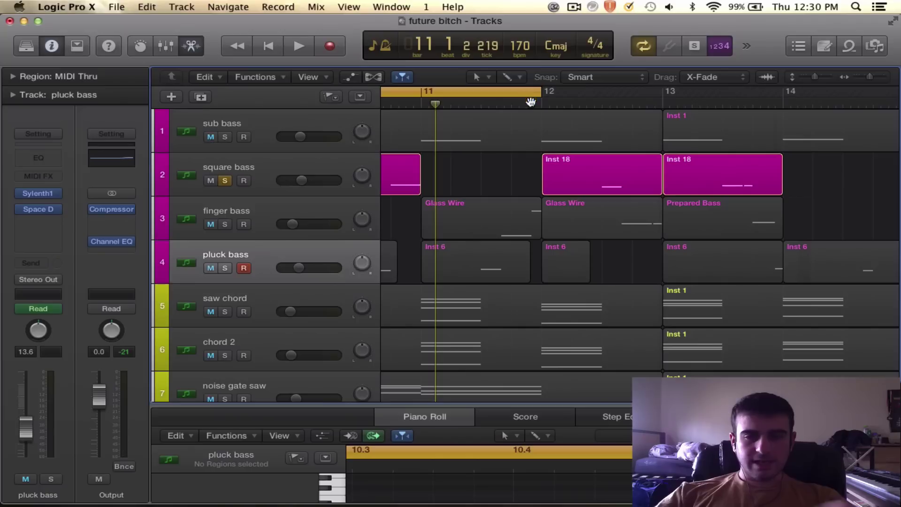
{"action": "scroll", "coordinate": [553, 174], "scroll_direction": "left", "scroll_amount": 5}
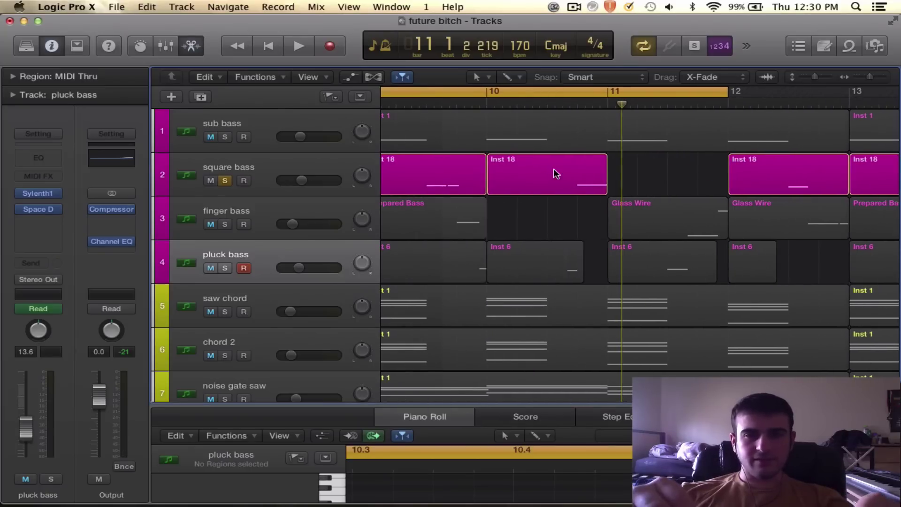
{"action": "scroll", "coordinate": [555, 173], "scroll_direction": "left", "scroll_amount": 3}
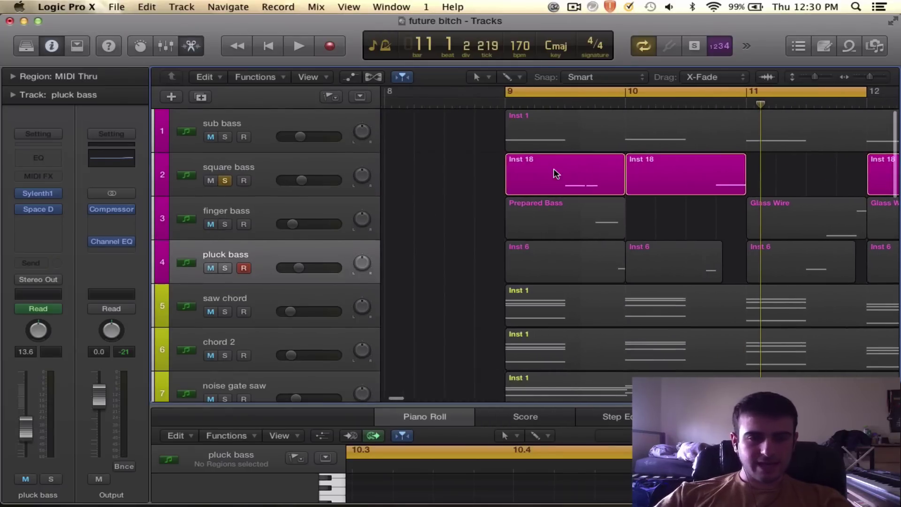
Step: Unsolo the square bass and solo the sub bass, finger bass and pluck bass tracks instead
{"action": "left_click", "coordinate": [224, 181]}
{"action": "left_click", "coordinate": [224, 137]}
{"action": "left_click", "coordinate": [225, 224]}
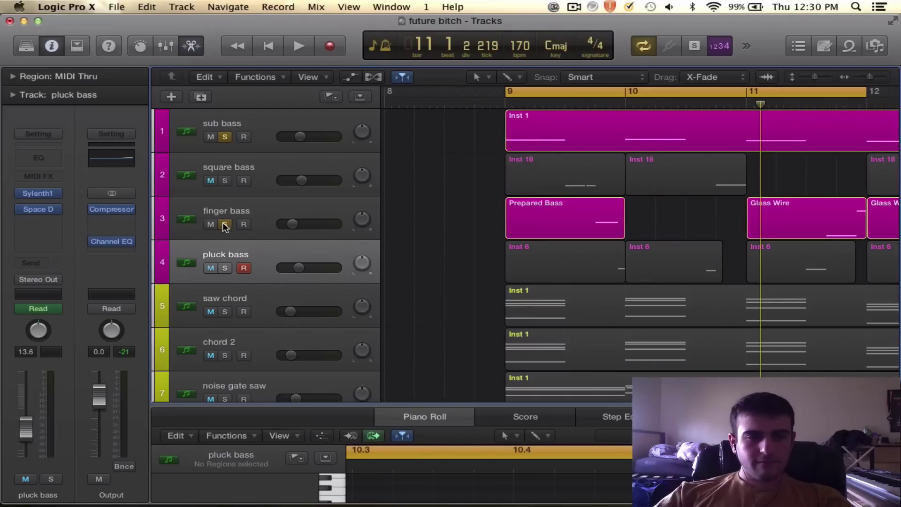
{"action": "left_click", "coordinate": [224, 268]}
Step: Select all the Inst 18 regions on the square bass track
{"action": "scroll", "coordinate": [653, 191], "scroll_direction": "right", "scroll_amount": 4}
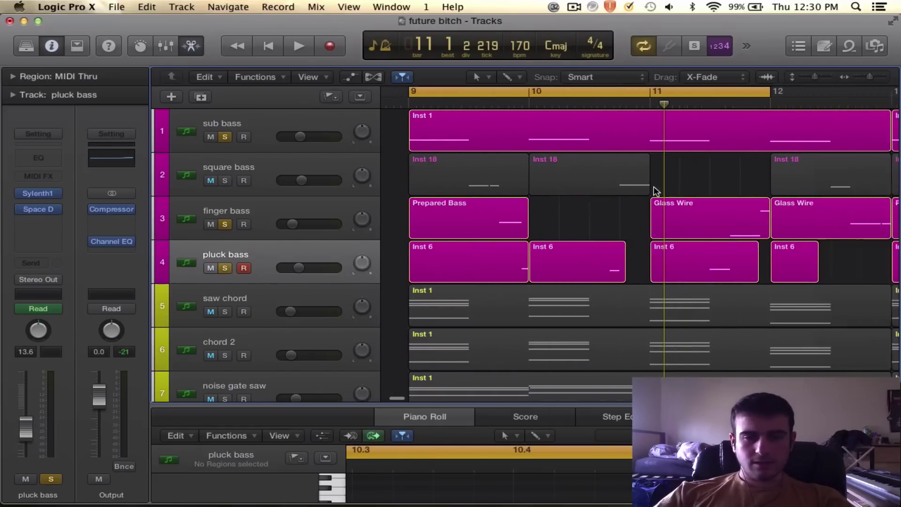
{"action": "scroll", "coordinate": [654, 191], "scroll_direction": "down", "scroll_amount": 5}
{"action": "left_click_drag", "start_coordinate": [517, 184], "coordinate": [878, 177]}
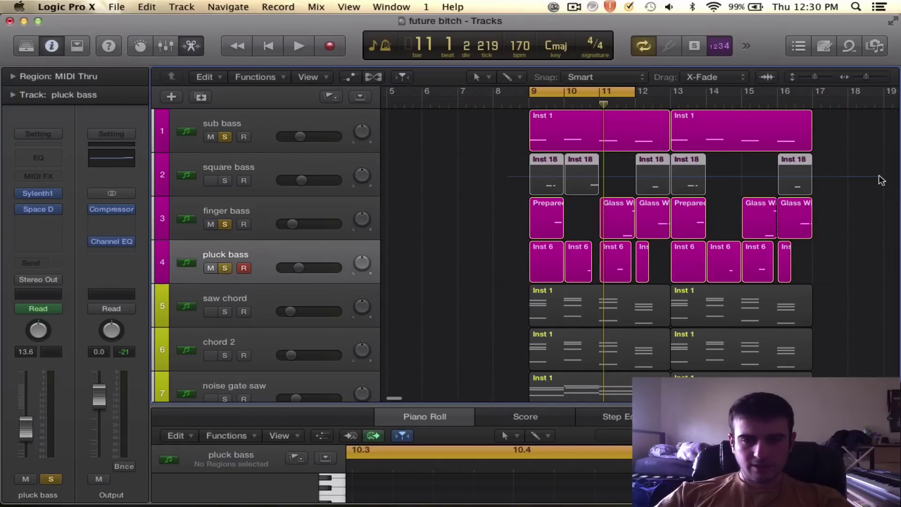
Step: Play the soloed sub, finger and pluck bass tracks, switch cycling off midway, and stop playback
{"action": "key", "text": "space"}
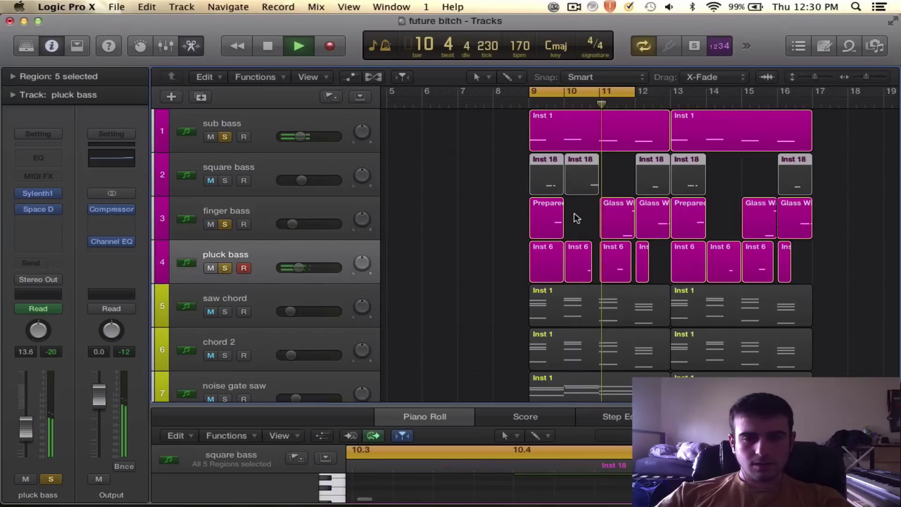
{"action": "left_click", "coordinate": [627, 89]}
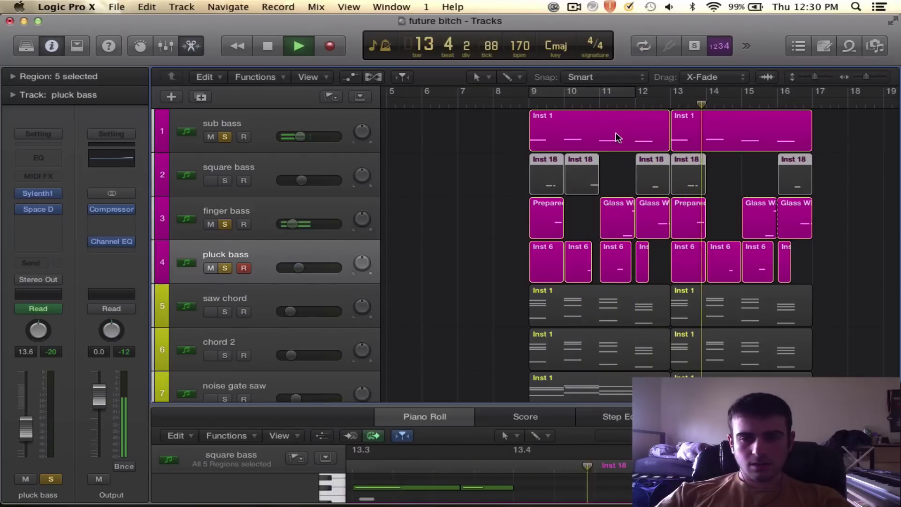
{"action": "key", "text": "space"}
{"action": "left_click", "coordinate": [478, 166]}
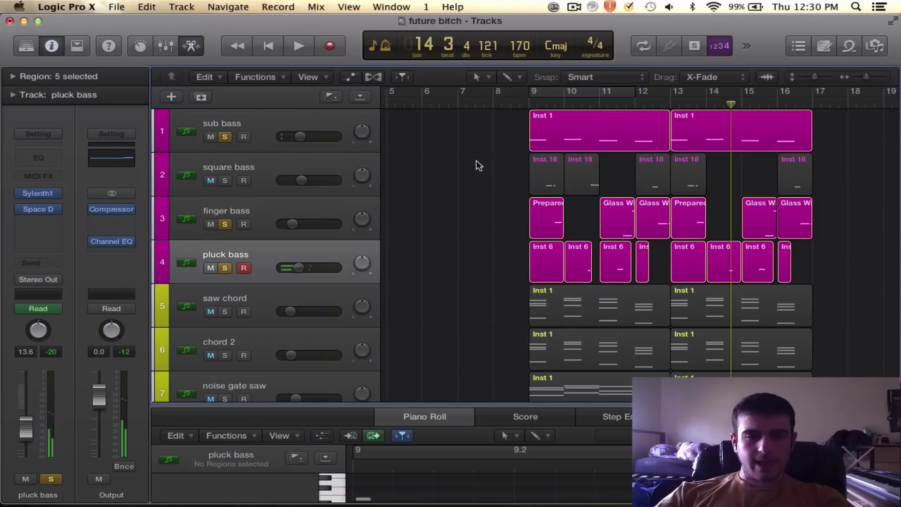
Step: Add the square bass track to the soloed bass tracks
{"action": "scroll", "coordinate": [615, 182], "scroll_direction": "up", "scroll_amount": 5}
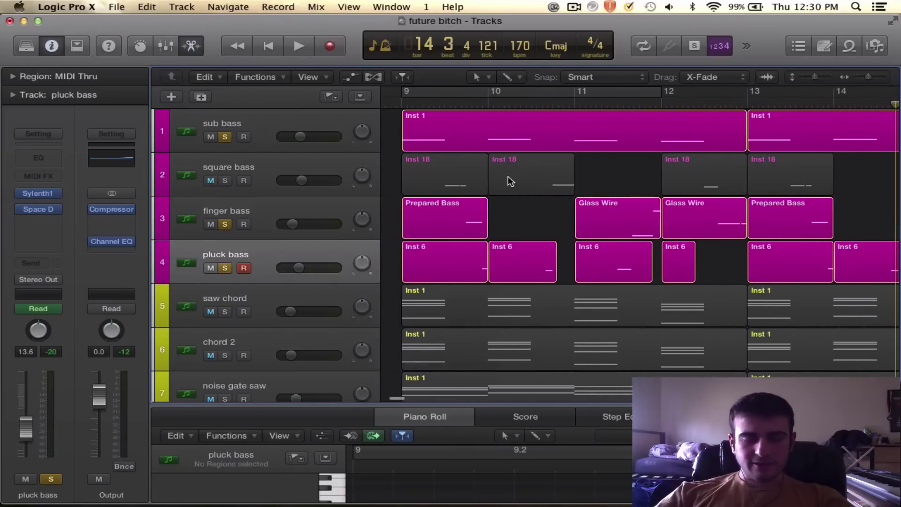
{"action": "left_click", "coordinate": [212, 181]}
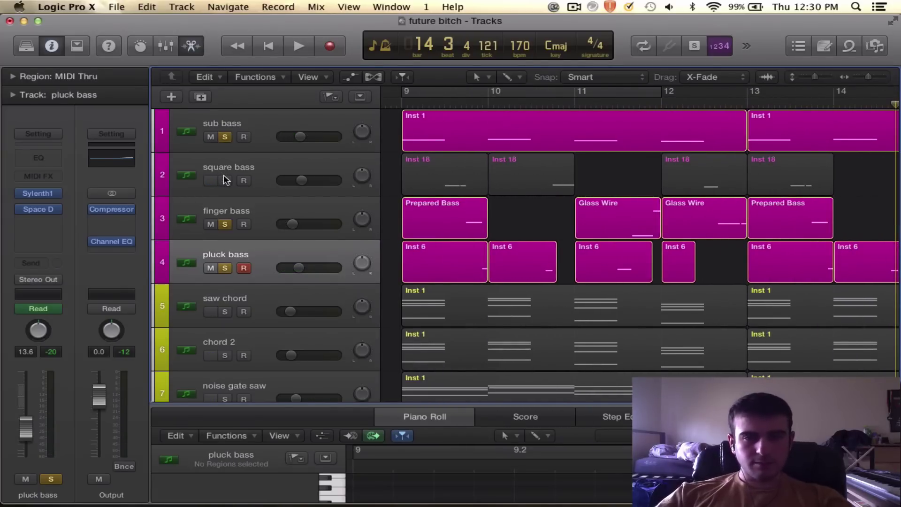
{"action": "left_click", "coordinate": [224, 180]}
{"action": "scroll", "coordinate": [466, 173], "scroll_direction": "left", "scroll_amount": 5}
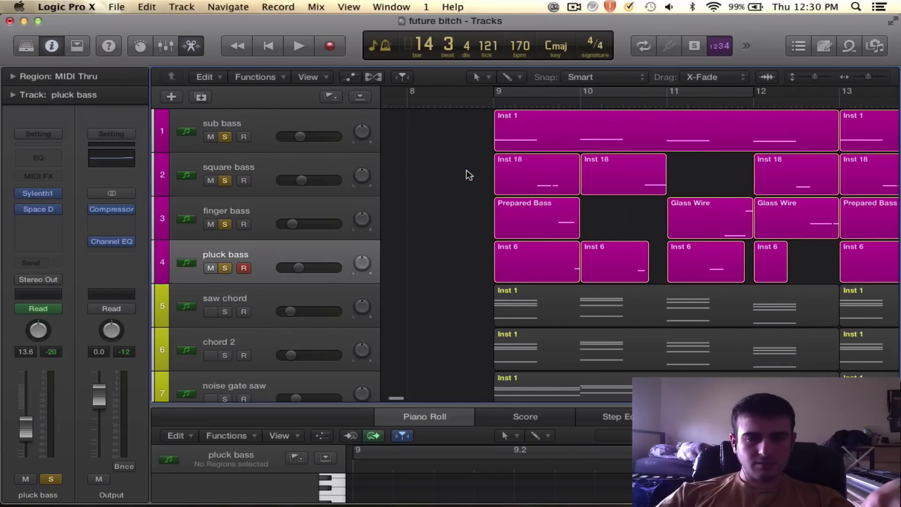
Step: Move the playhead to bar 9 and play all four soloed bass tracks together through to bar 13
{"action": "left_click", "coordinate": [485, 103]}
{"action": "scroll", "coordinate": [516, 281], "scroll_direction": "down", "scroll_amount": 3}
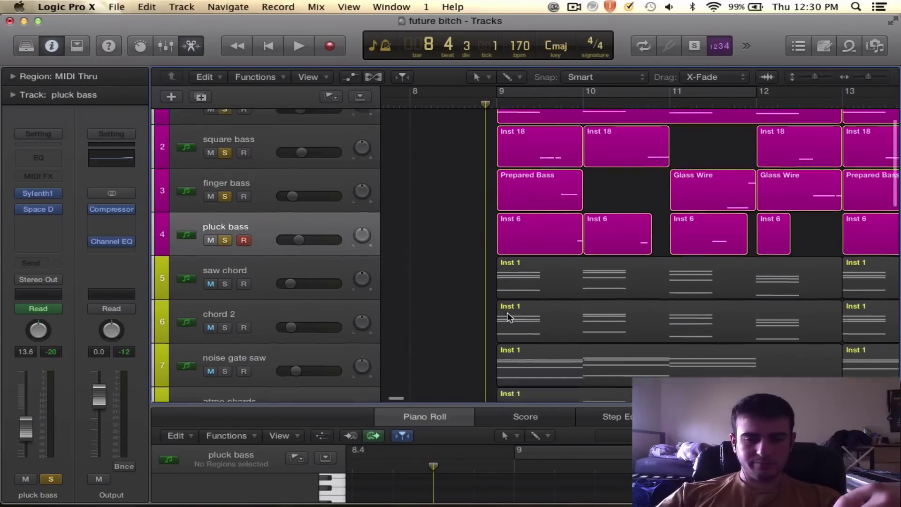
{"action": "scroll", "coordinate": [654, 258], "scroll_direction": "up", "scroll_amount": 3}
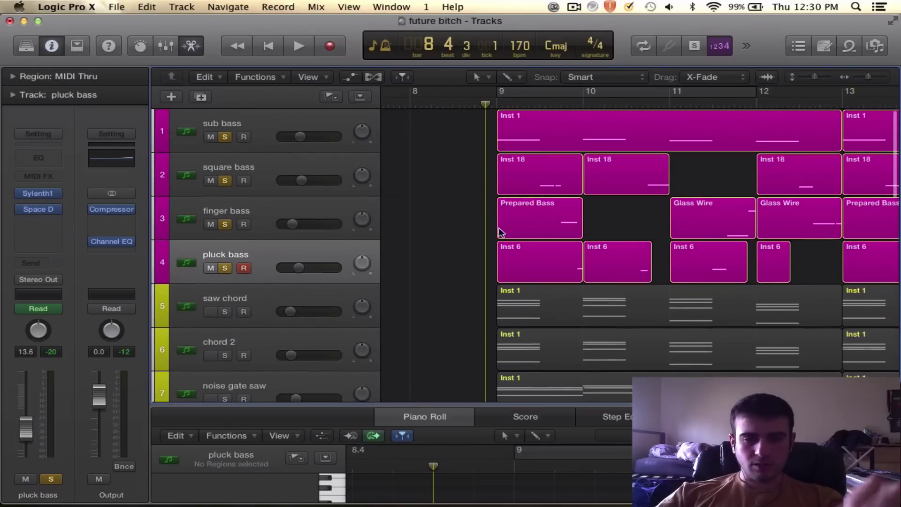
{"action": "scroll", "coordinate": [498, 234], "scroll_direction": "left", "scroll_amount": 1}
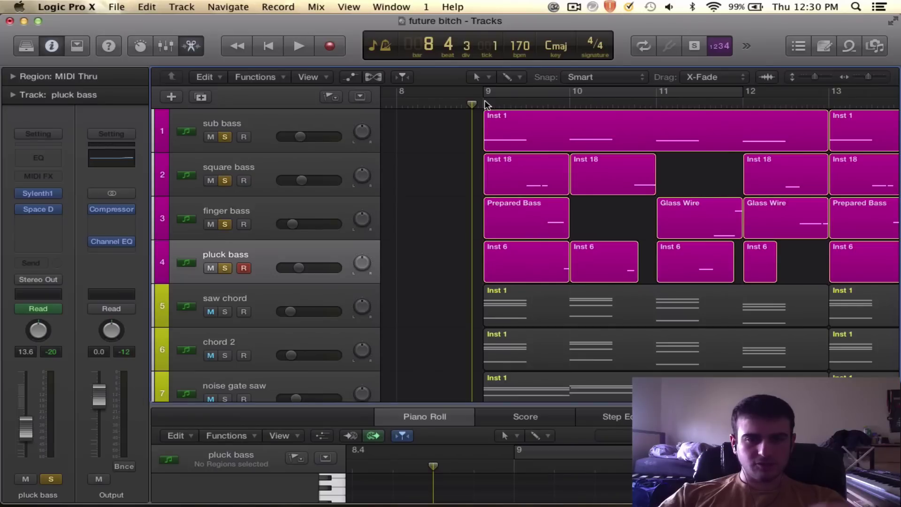
{"action": "scroll", "coordinate": [477, 179], "scroll_direction": "right", "scroll_amount": 2}
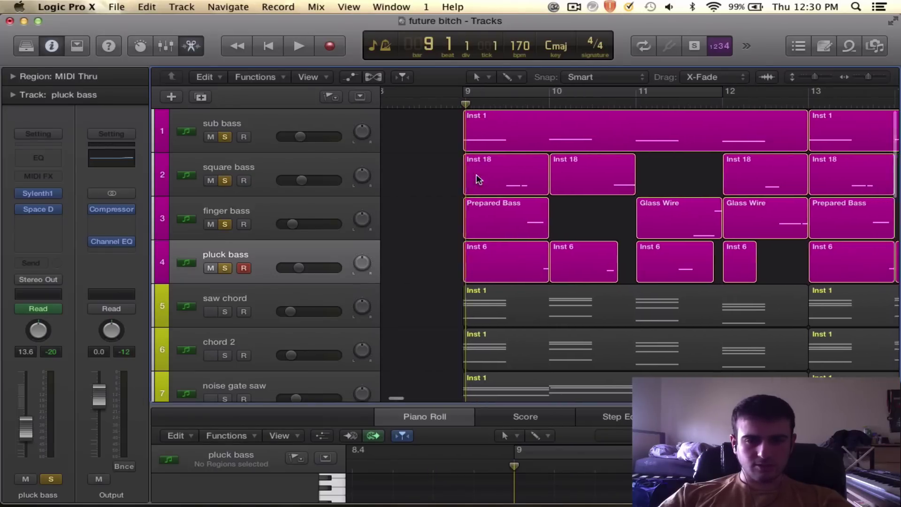
{"action": "scroll", "coordinate": [478, 180], "scroll_direction": "down", "scroll_amount": 4}
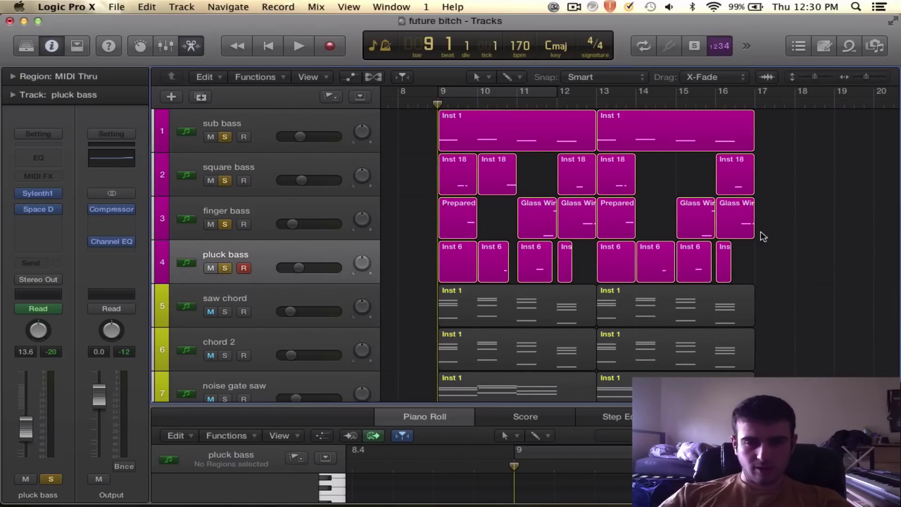
{"action": "key", "text": "space"}
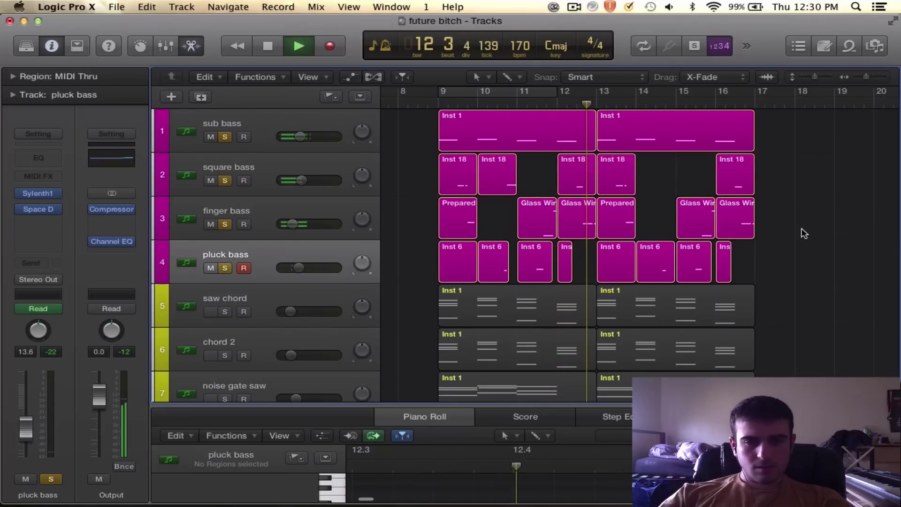
{"action": "key", "text": "space"}
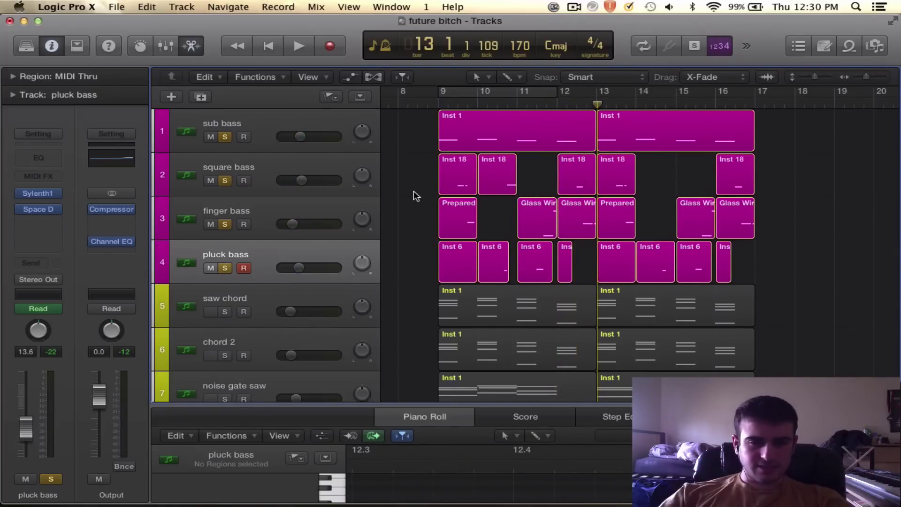
Step: Extend the end of the cycle range from bar 9 to just before bar 17, leaving cycling switched off
{"action": "scroll", "coordinate": [644, 171], "scroll_direction": "left", "scroll_amount": 5}
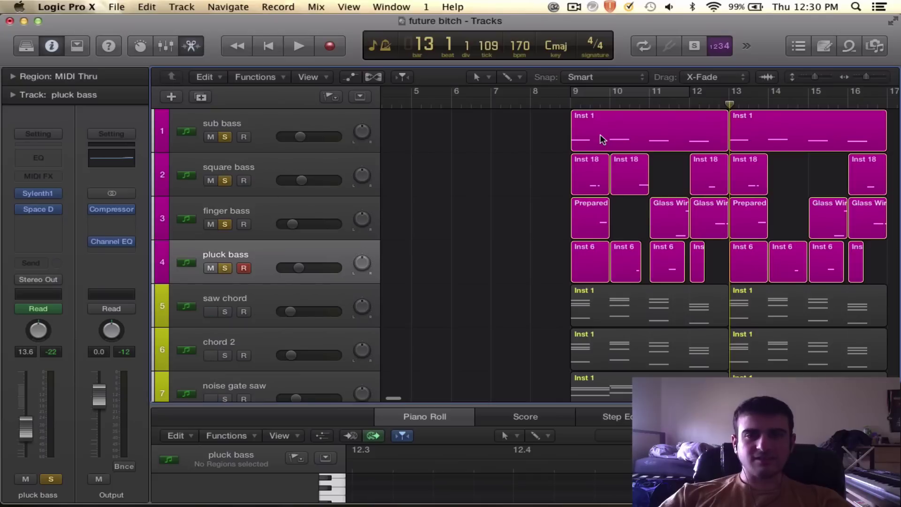
{"action": "scroll", "coordinate": [600, 139], "scroll_direction": "right", "scroll_amount": 1}
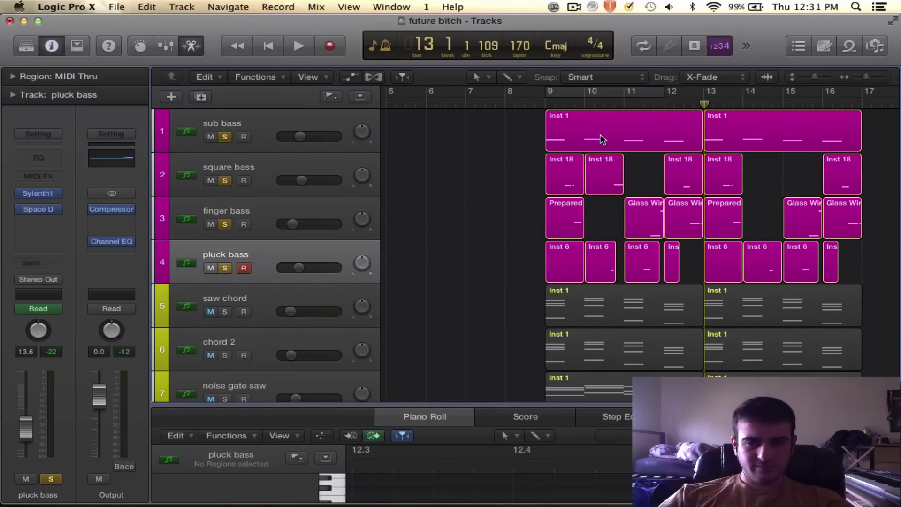
{"action": "scroll", "coordinate": [599, 136], "scroll_direction": "right", "scroll_amount": 2}
{"action": "left_click", "coordinate": [530, 92]}
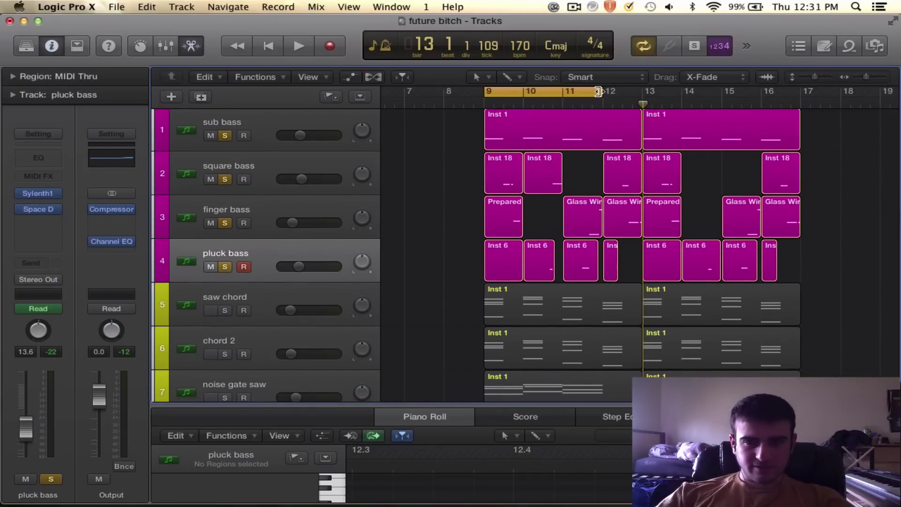
{"action": "left_click_drag", "start_coordinate": [598, 91], "coordinate": [791, 91]}
{"action": "key", "text": "c"}
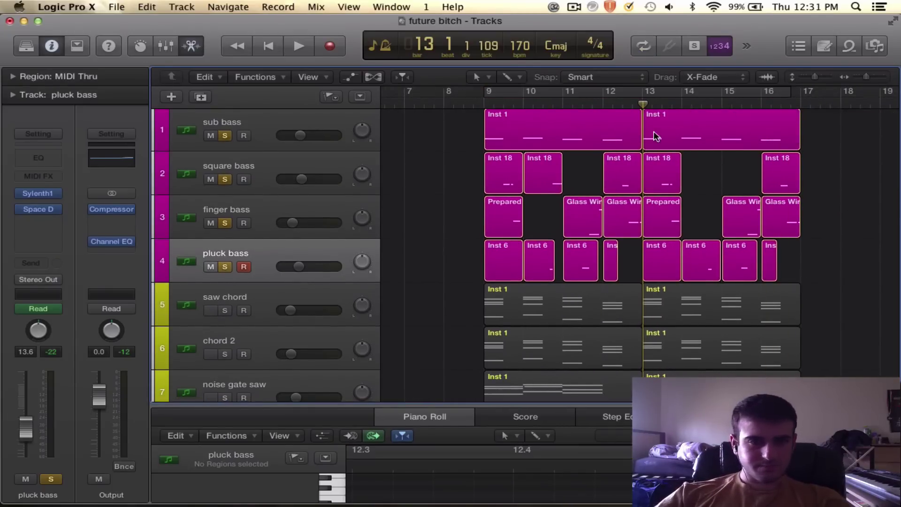
Step: Look over the channel strips of the square, finger, pluck and sub bass tracks in turn
{"action": "left_click", "coordinate": [262, 159]}
{"action": "left_click", "coordinate": [272, 221]}
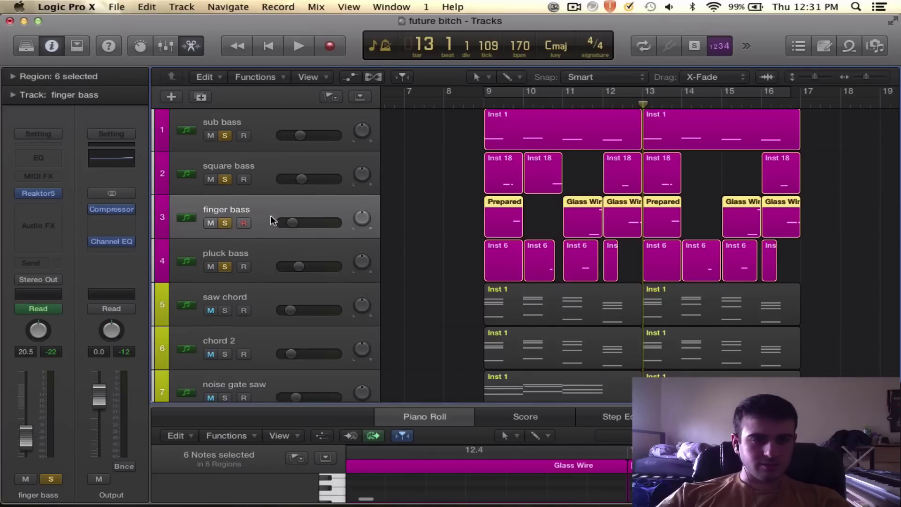
{"action": "left_click", "coordinate": [257, 255]}
{"action": "left_click", "coordinate": [262, 176]}
{"action": "left_click", "coordinate": [263, 136]}
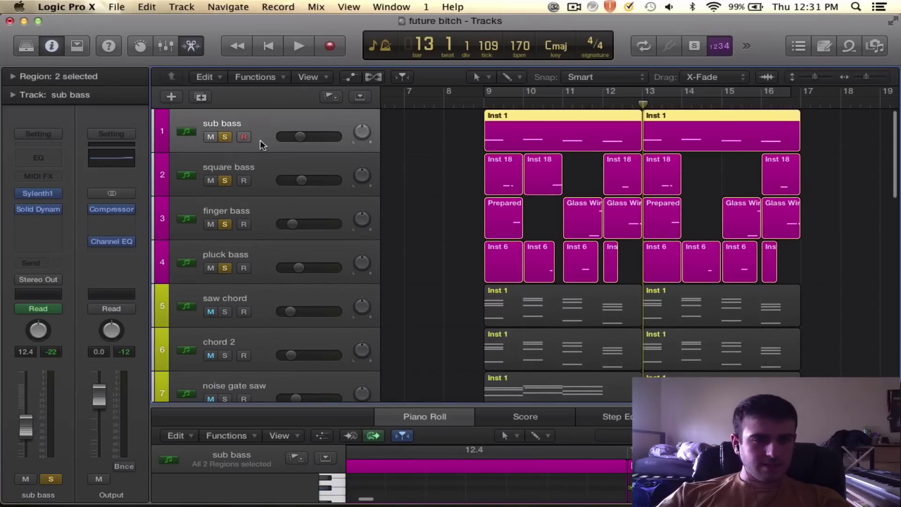
Step: Unsolo the square, finger and pluck bass tracks and play the sub bass alone from bar 9 with cycling on
{"action": "left_click", "coordinate": [226, 182]}
{"action": "left_click", "coordinate": [225, 225]}
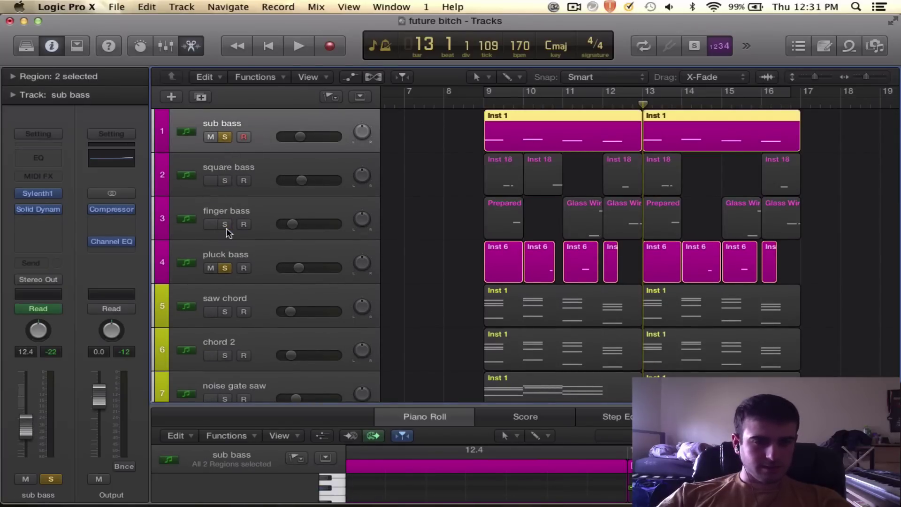
{"action": "left_click", "coordinate": [226, 268]}
{"action": "key", "text": "super+Right"}
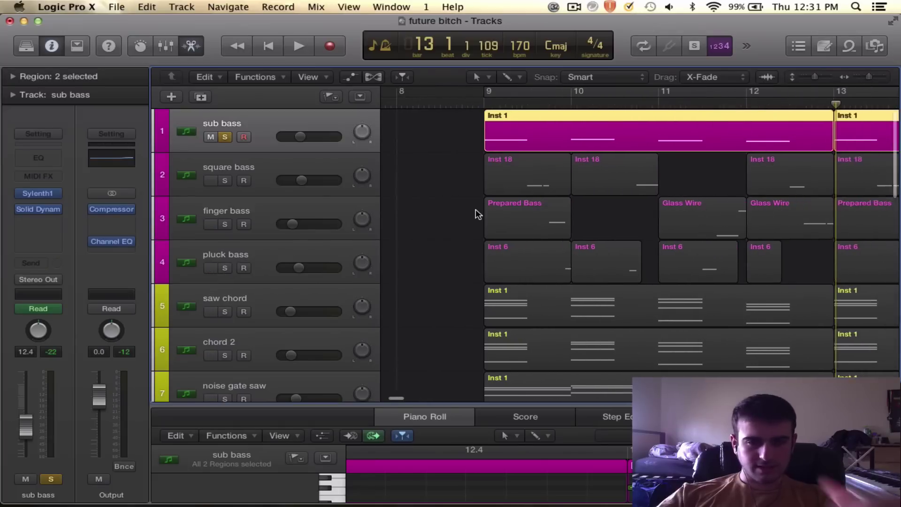
{"action": "left_click", "coordinate": [548, 93]}
{"action": "key", "text": "space"}
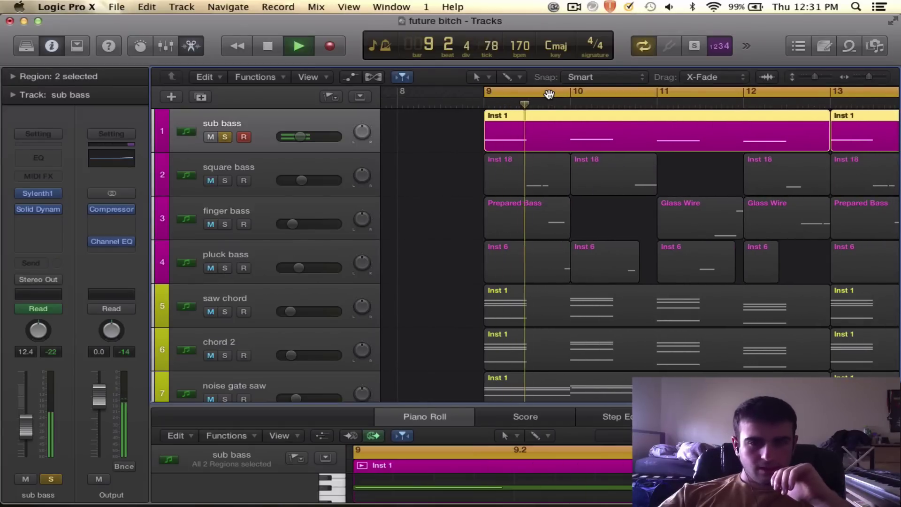
Step: Solo the saw chord and chord 2 tracks alongside the sub bass and play them from bar 9
{"action": "scroll", "coordinate": [229, 319], "scroll_direction": "down", "scroll_amount": 2}
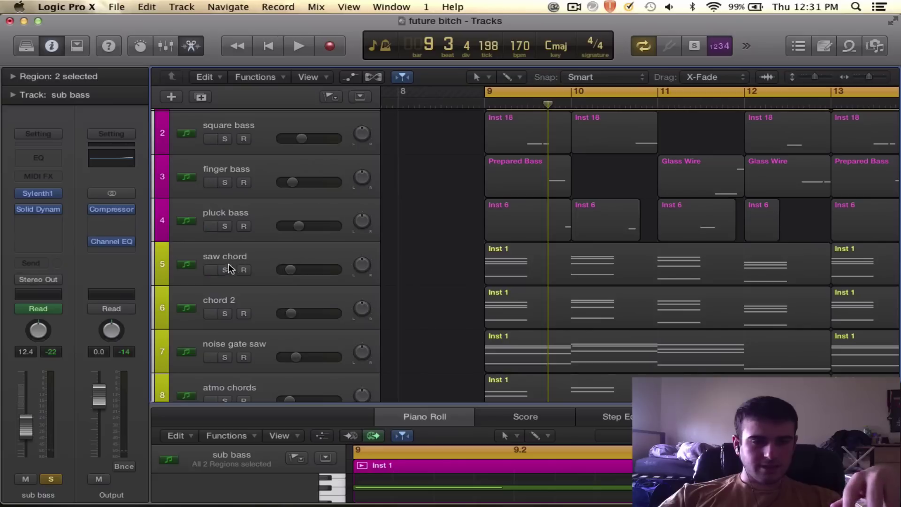
{"action": "left_click", "coordinate": [226, 269]}
{"action": "left_click", "coordinate": [225, 313]}
{"action": "key", "text": "space"}
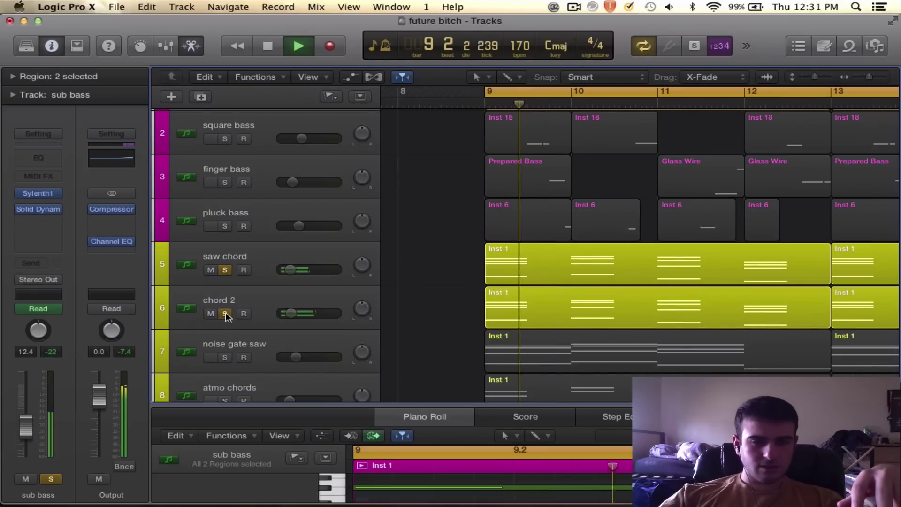
{"action": "key", "text": "space"}
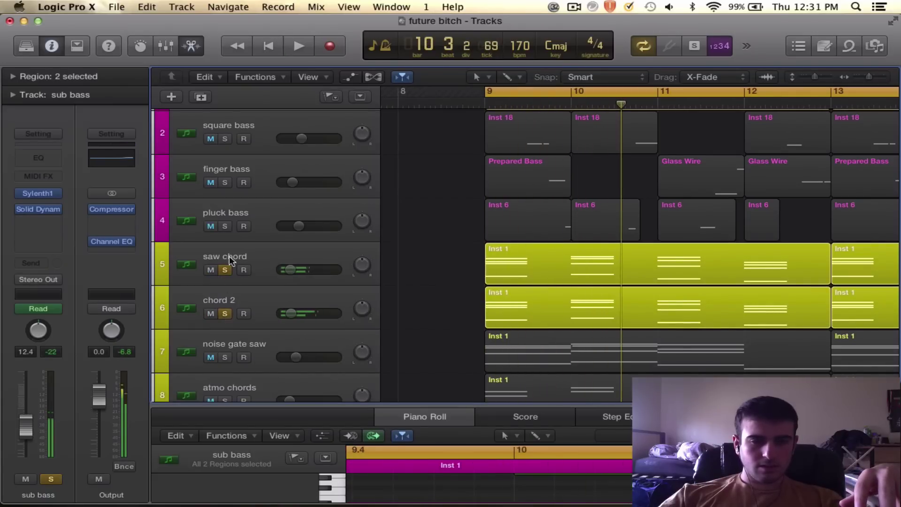
Step: Unsolo the sub bass and play the saw chord and chord 2 tracks by themselves
{"action": "scroll", "coordinate": [248, 216], "scroll_direction": "up", "scroll_amount": 2}
{"action": "left_click", "coordinate": [224, 138]}
{"action": "scroll", "coordinate": [240, 240], "scroll_direction": "down", "scroll_amount": 3}
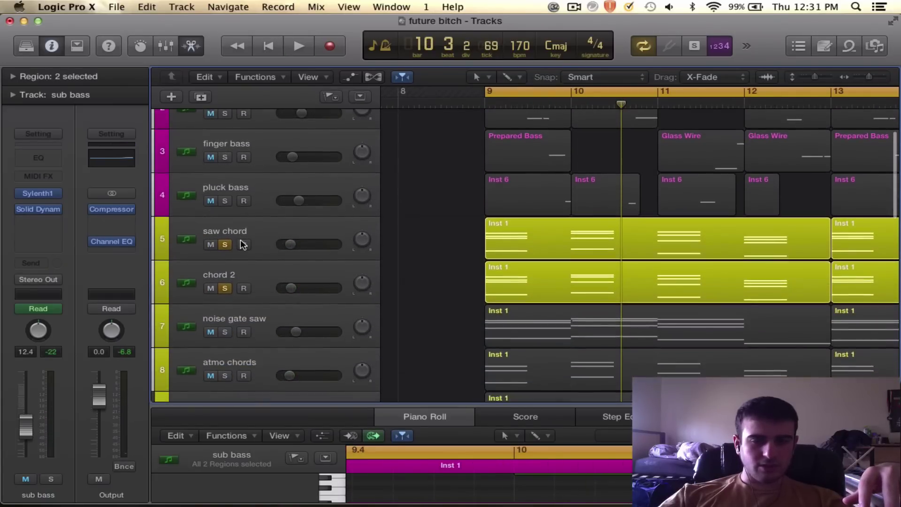
{"action": "key", "text": "space"}
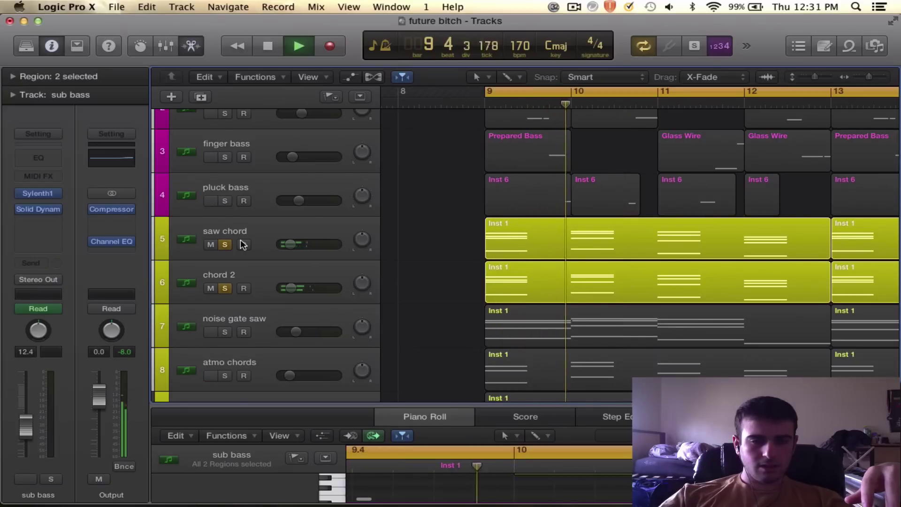
{"action": "key", "text": "space"}
Step: Compare the channel strip plug-ins of the saw chord and chord 2 tracks
{"action": "left_click", "coordinate": [255, 248]}
{"action": "left_click", "coordinate": [270, 288]}
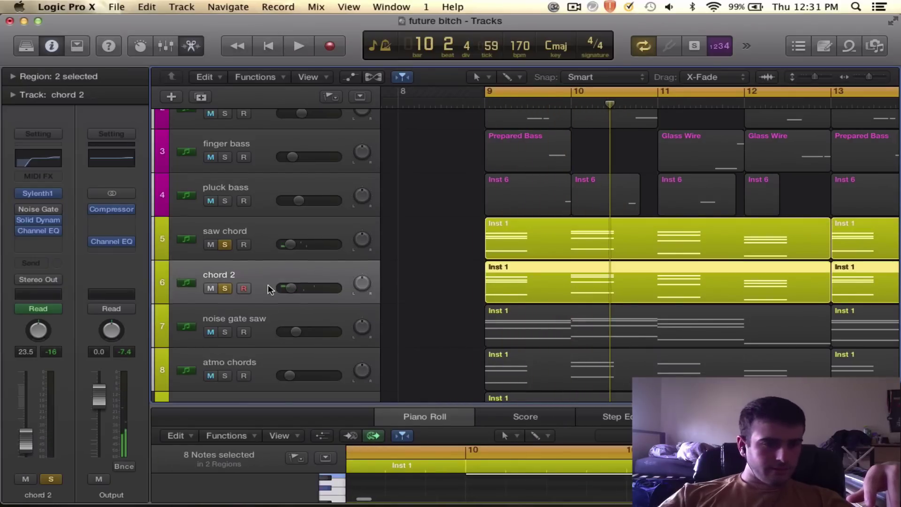
{"action": "left_click", "coordinate": [269, 249]}
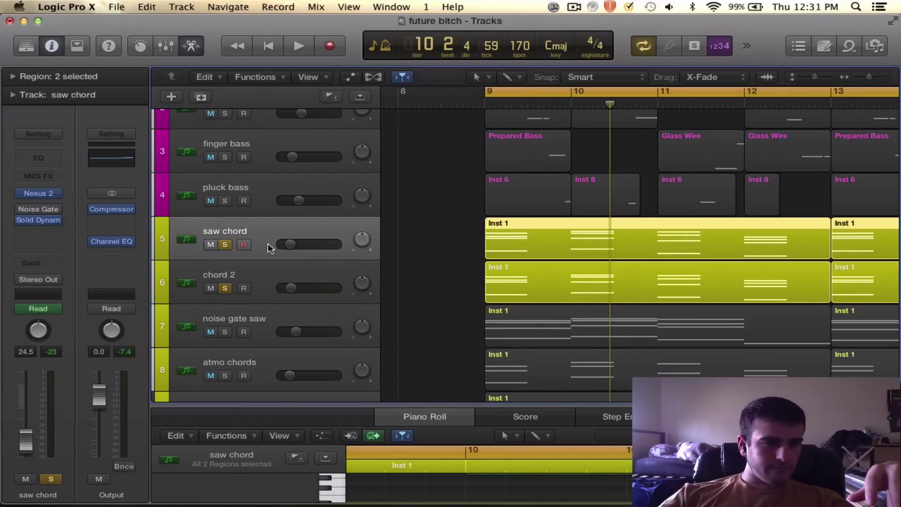
Step: Unsolo chord 2 and play the saw chord track on its own
{"action": "left_click", "coordinate": [227, 290]}
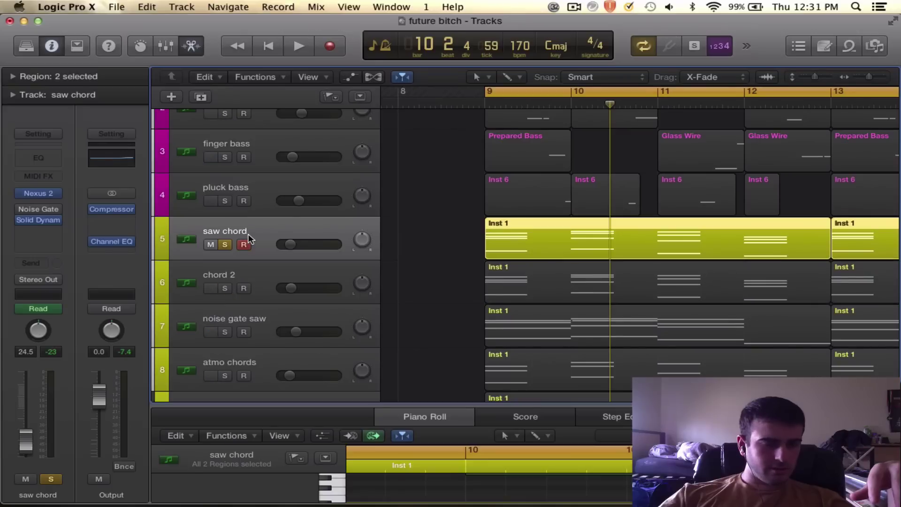
{"action": "key", "text": "space"}
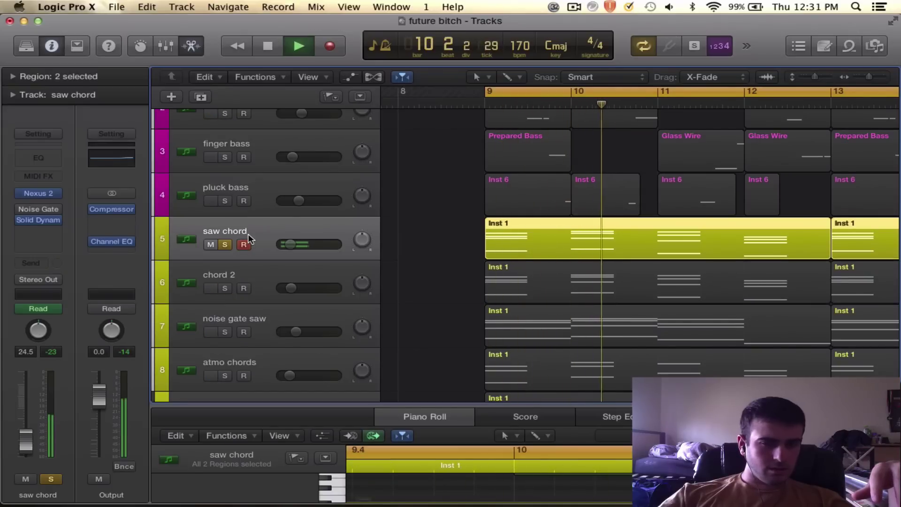
{"action": "key", "text": "space"}
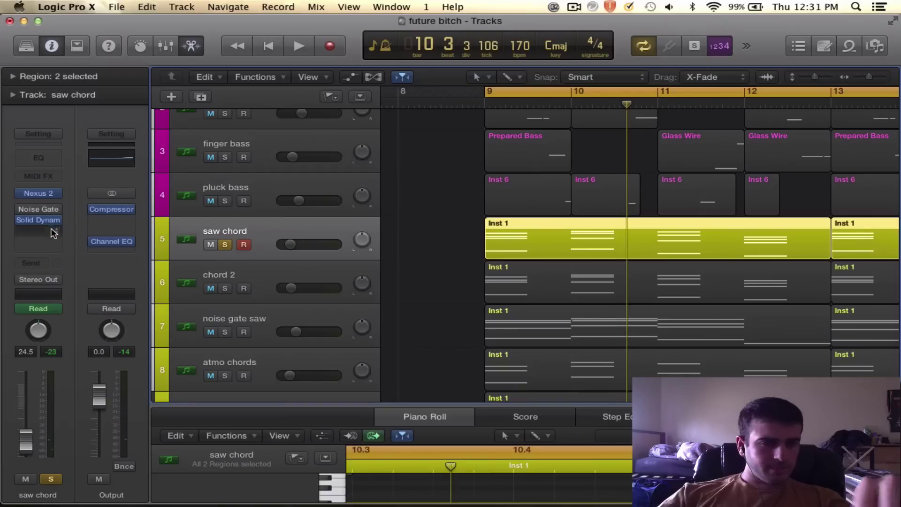
Step: Insert a stereo Channel EQ on the saw chord track, raise its low-cut frequency to 196 Hz and play the result
{"action": "left_click", "coordinate": [54, 221]}
{"action": "mouse_move", "coordinate": [45, 292]}
{"action": "mouse_move", "coordinate": [203, 291]}
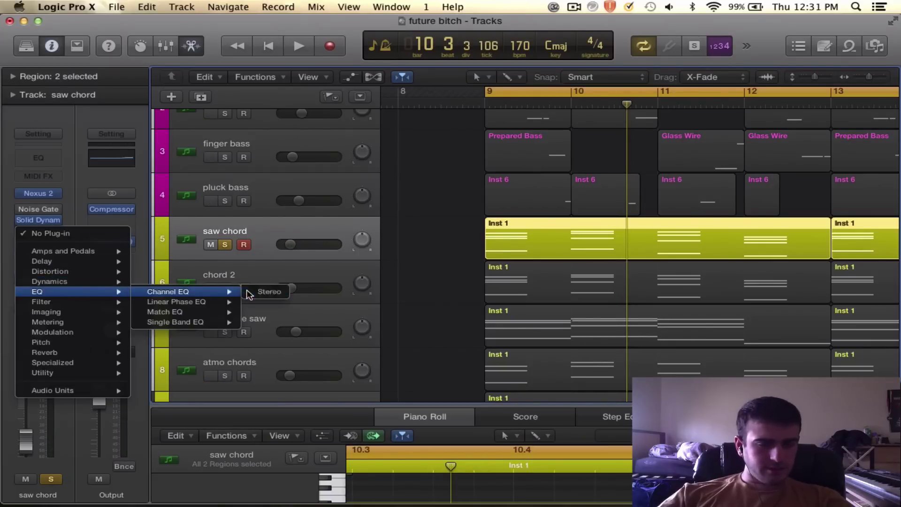
{"action": "left_click", "coordinate": [265, 292]}
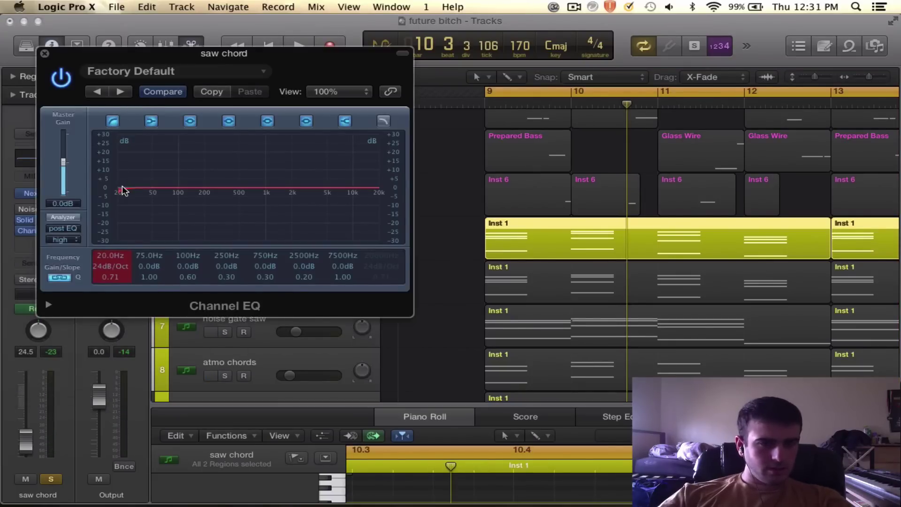
{"action": "left_click_drag", "start_coordinate": [123, 190], "coordinate": [204, 193]}
{"action": "key", "text": "space"}
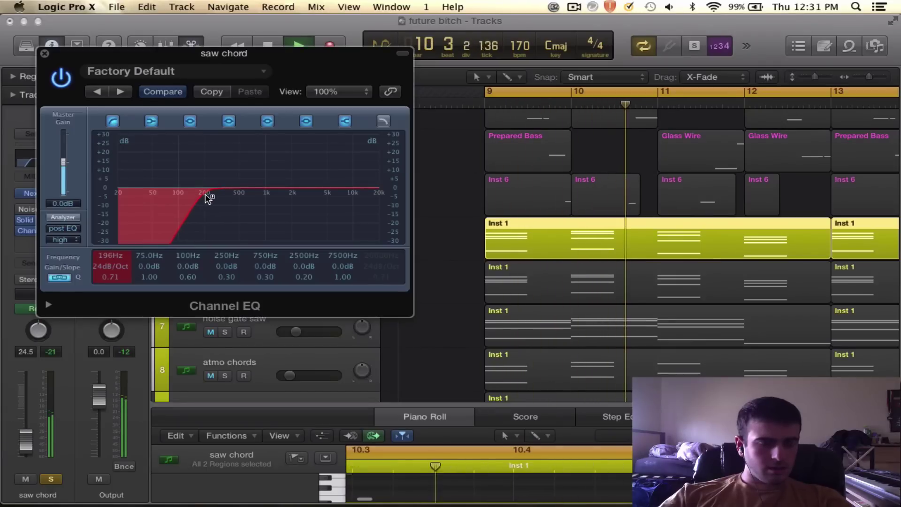
Step: Close the saw chord's Channel EQ, unsolo the track and play the full arrangement
{"action": "left_click", "coordinate": [45, 53]}
{"action": "left_click", "coordinate": [225, 244]}
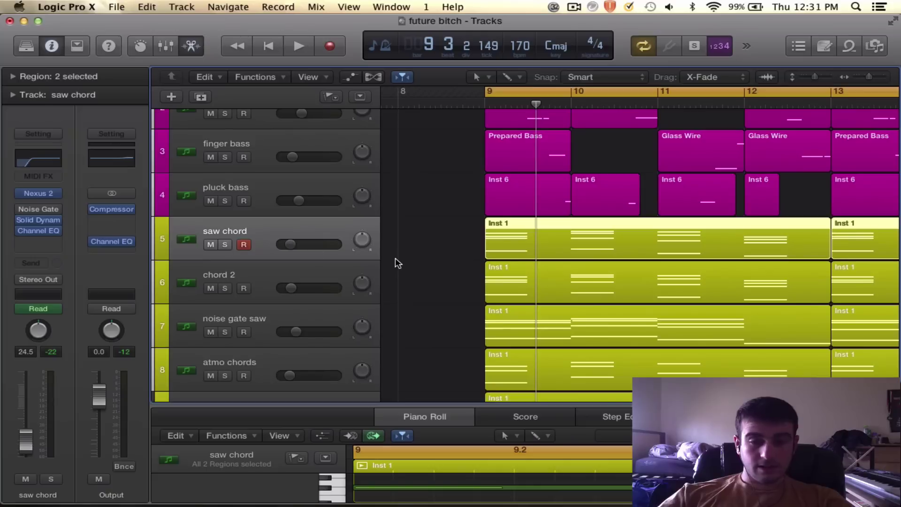
{"action": "scroll", "coordinate": [395, 260], "scroll_direction": "up", "scroll_amount": 3}
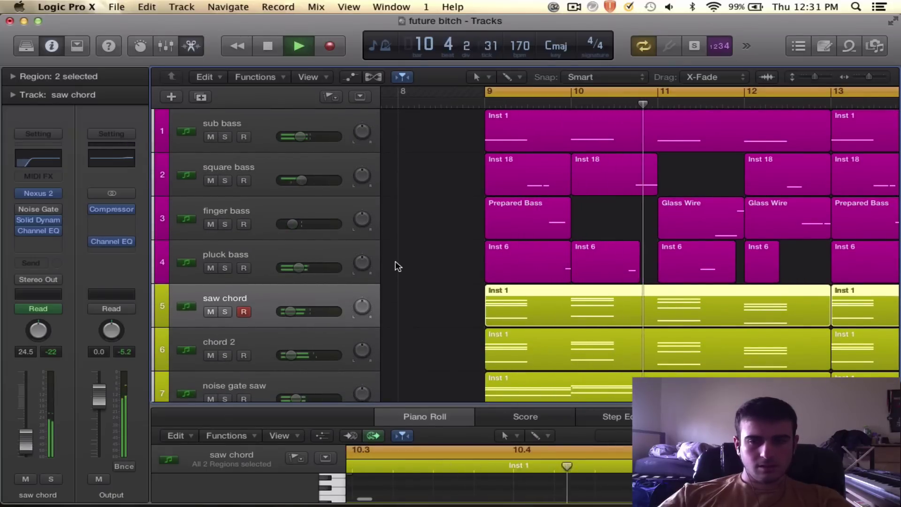
{"action": "key", "text": "space"}
Step: Solo the saw chord, chord 2, noise gate saw, atmo chords and chord chorus tracks
{"action": "scroll", "coordinate": [395, 263], "scroll_direction": "down", "scroll_amount": 1}
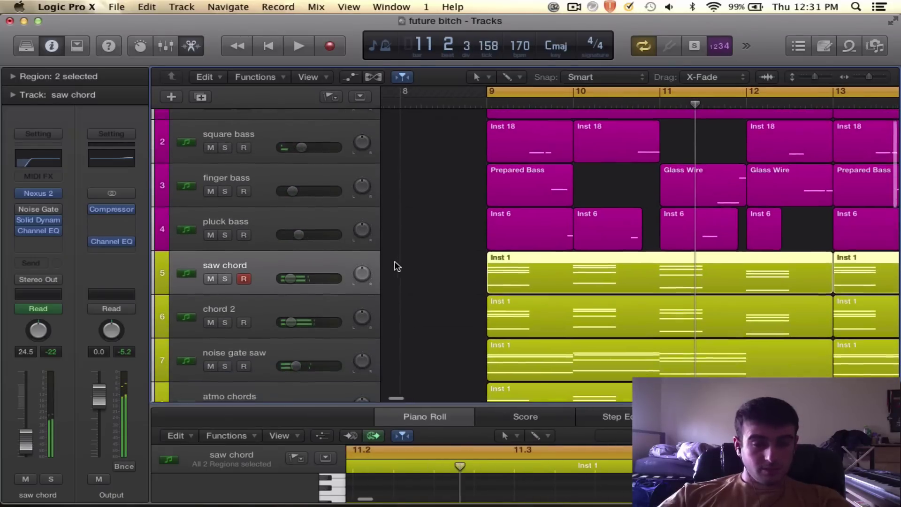
{"action": "left_click", "coordinate": [221, 278]}
{"action": "scroll", "coordinate": [225, 277], "scroll_direction": "down", "scroll_amount": 1}
{"action": "left_click", "coordinate": [224, 267]}
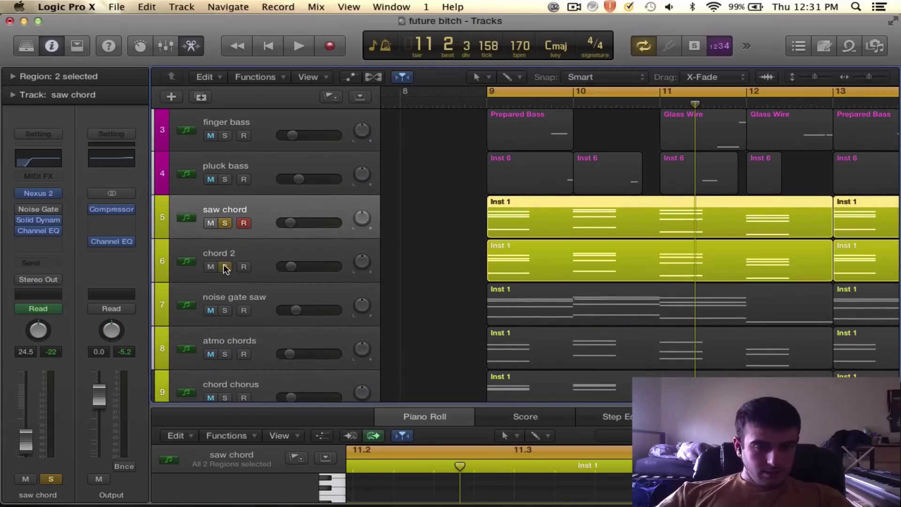
{"action": "scroll", "coordinate": [223, 265], "scroll_direction": "down", "scroll_amount": 1}
{"action": "left_click", "coordinate": [224, 283]}
{"action": "left_click", "coordinate": [224, 327]}
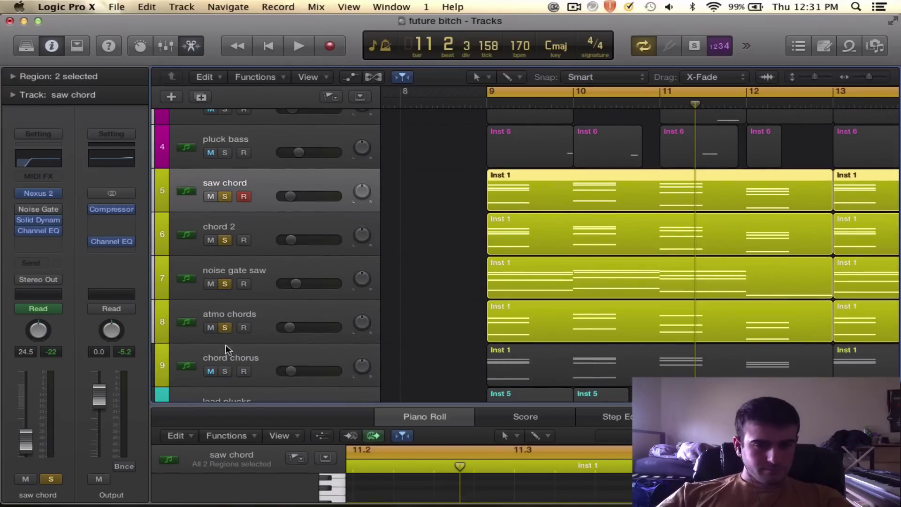
{"action": "left_click", "coordinate": [224, 371]}
{"action": "scroll", "coordinate": [226, 368], "scroll_direction": "down", "scroll_amount": 2}
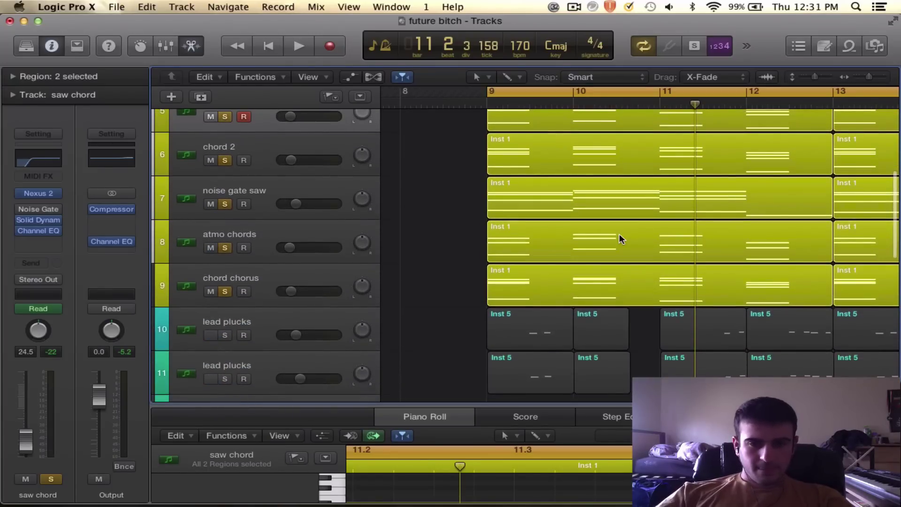
Step: Play the five soloed chord tracks together from bar 9
{"action": "scroll", "coordinate": [618, 234], "scroll_direction": "up", "scroll_amount": 2}
{"action": "scroll", "coordinate": [618, 234], "scroll_direction": "right", "scroll_amount": 1}
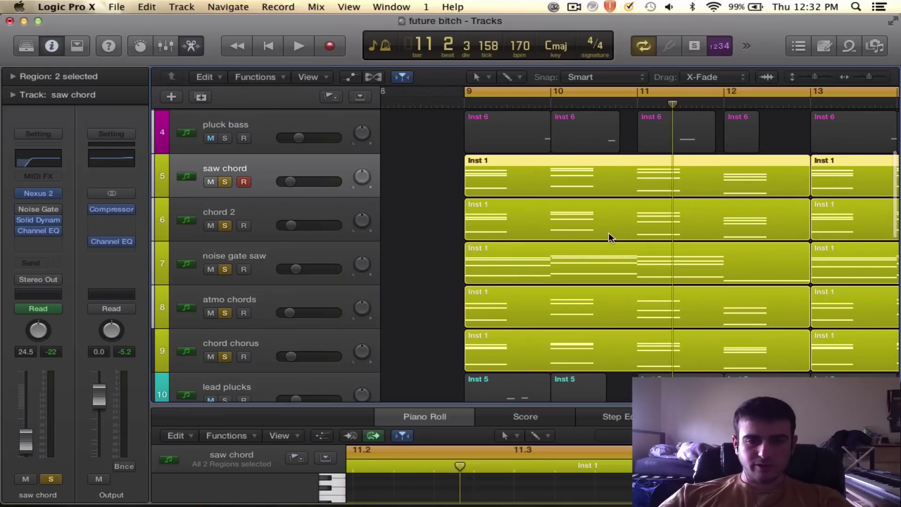
{"action": "key", "text": "space"}
{"action": "key", "text": "super+Left"}
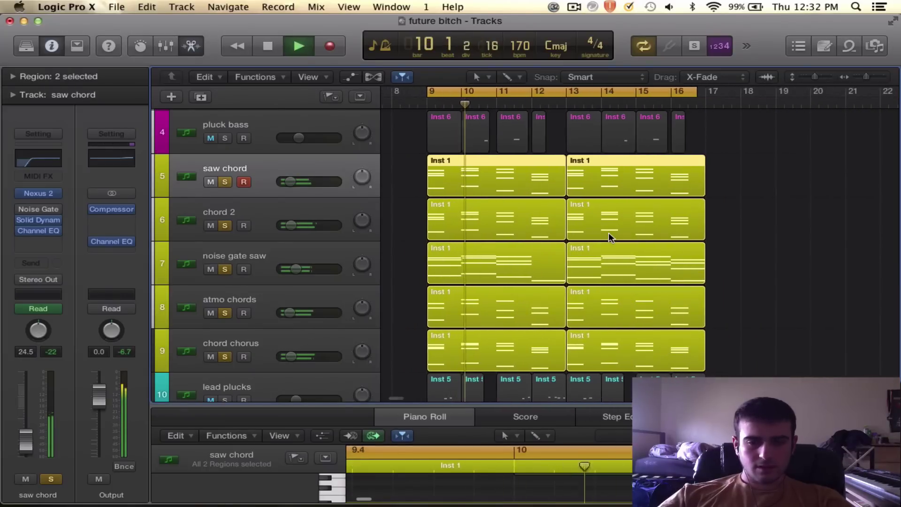
{"action": "scroll", "coordinate": [607, 232], "scroll_direction": "left", "scroll_amount": 1}
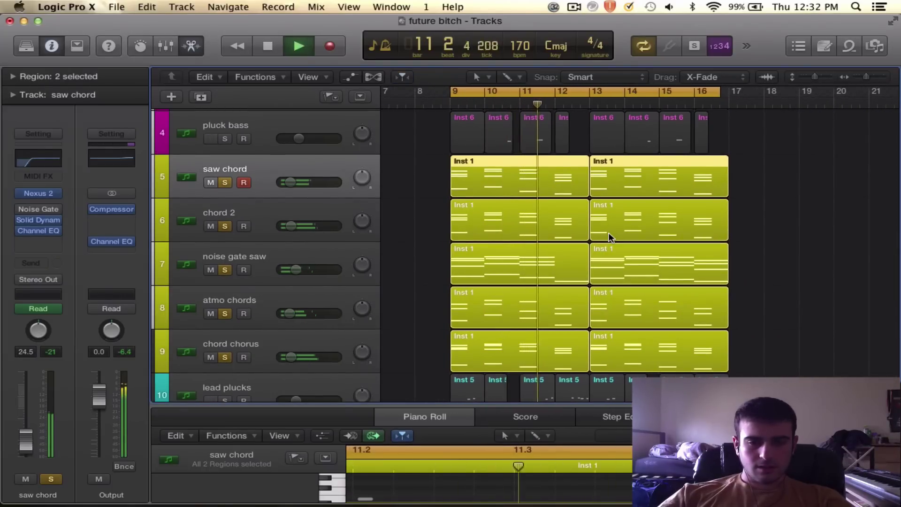
{"action": "key", "text": "space"}
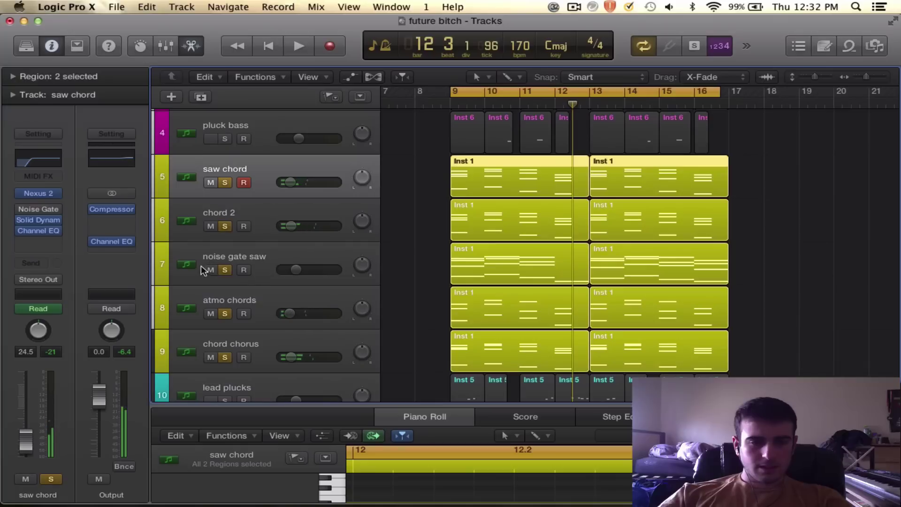
Step: Unsolo the noise gate saw and atmo chords tracks and move the chord chorus track directly below saw chord
{"action": "left_click", "coordinate": [224, 270]}
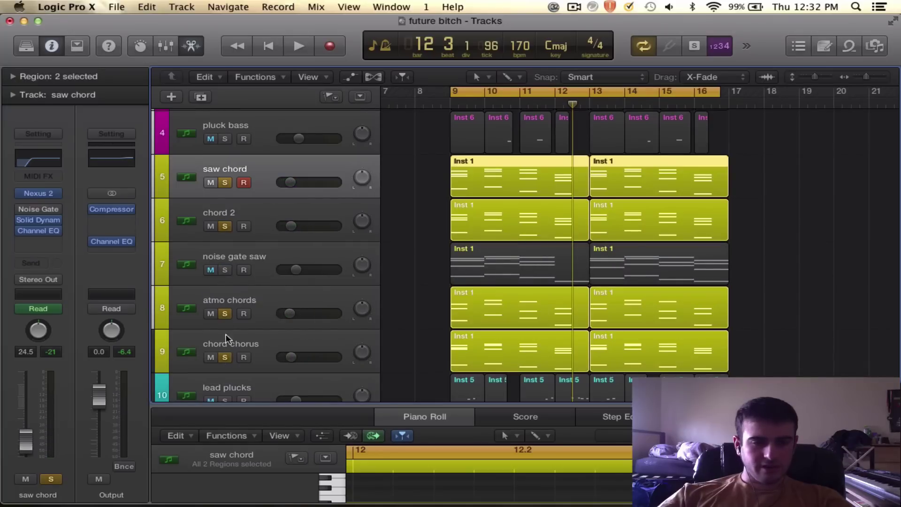
{"action": "left_click", "coordinate": [226, 314]}
{"action": "left_click_drag", "start_coordinate": [398, 169], "coordinate": [631, 210]}
{"action": "left_click_drag", "start_coordinate": [426, 350], "coordinate": [699, 352]}
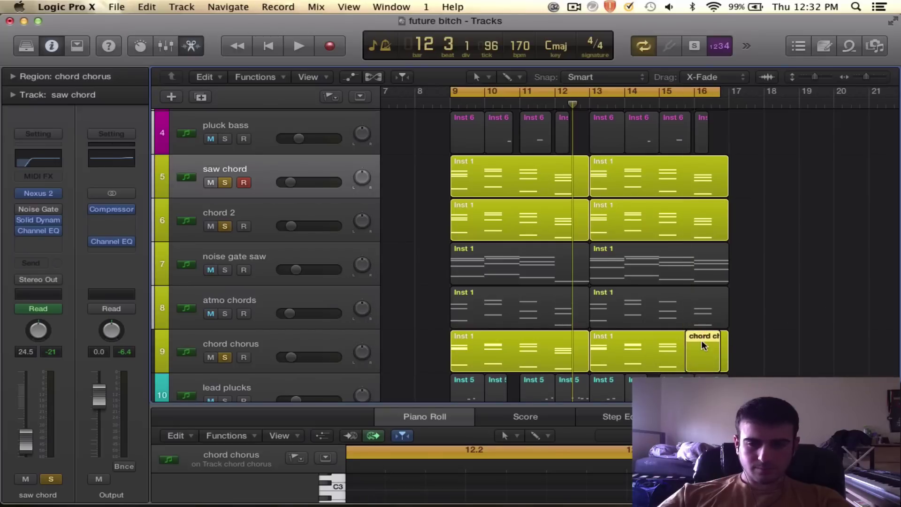
{"action": "key", "text": "Delete"}
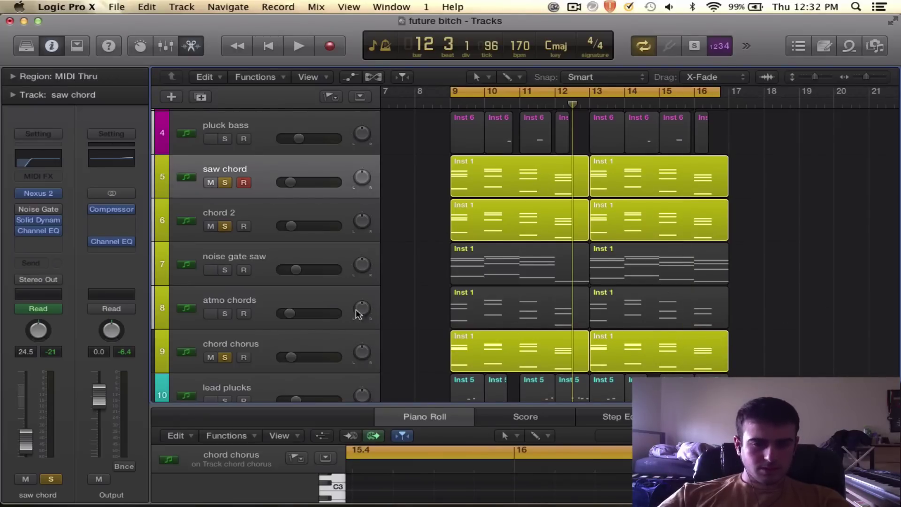
{"action": "left_click_drag", "start_coordinate": [327, 346], "coordinate": [328, 207]}
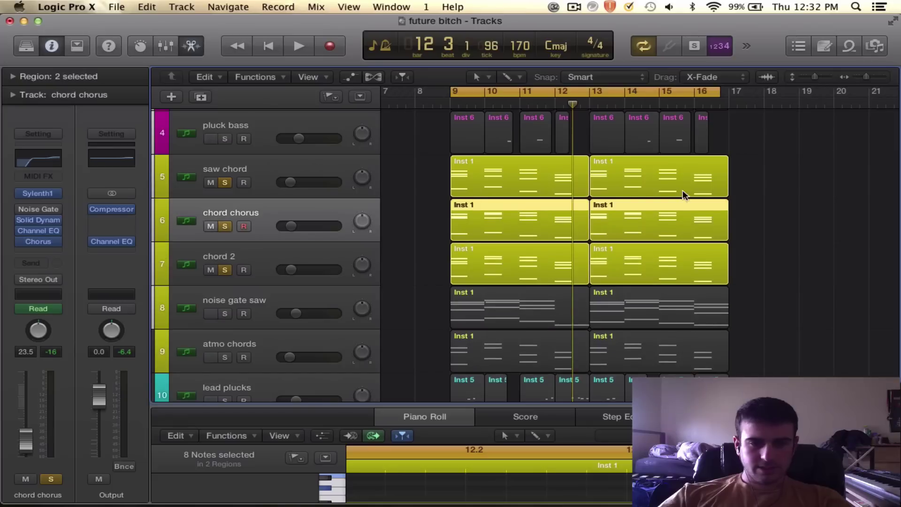
Step: Select all regions on the saw chord, chord chorus and chord 2 tracks and show their notes in an enlarged Piano Roll
{"action": "left_click_drag", "start_coordinate": [782, 252], "coordinate": [497, 166]}
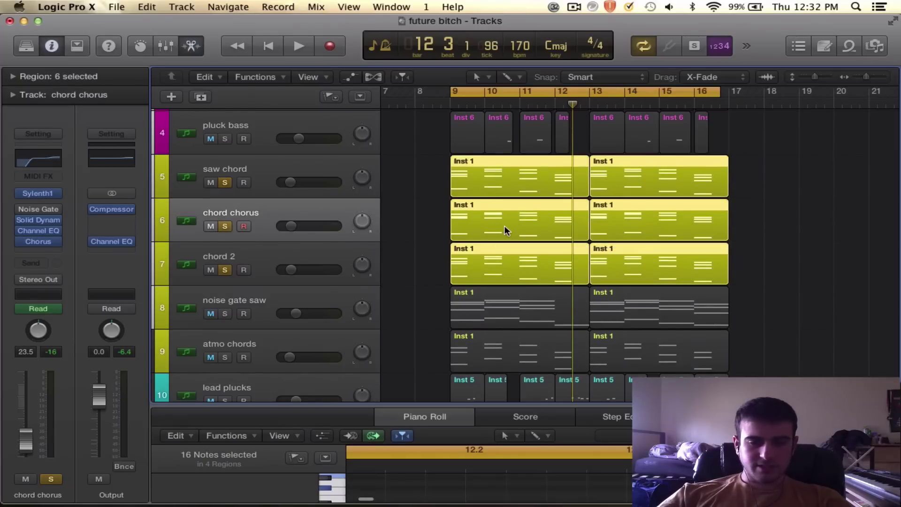
{"action": "double_click", "coordinate": [504, 226]}
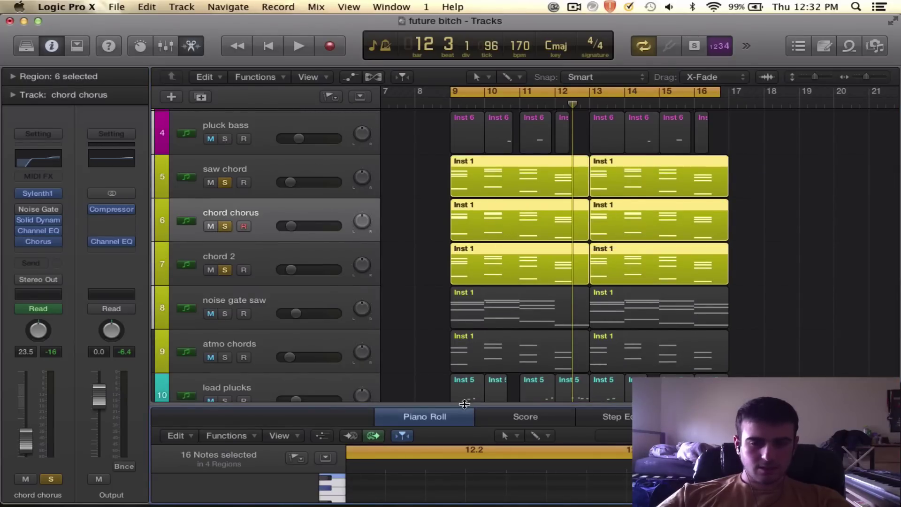
{"action": "left_click_drag", "start_coordinate": [464, 403], "coordinate": [464, 126]}
{"action": "key", "text": "z"}
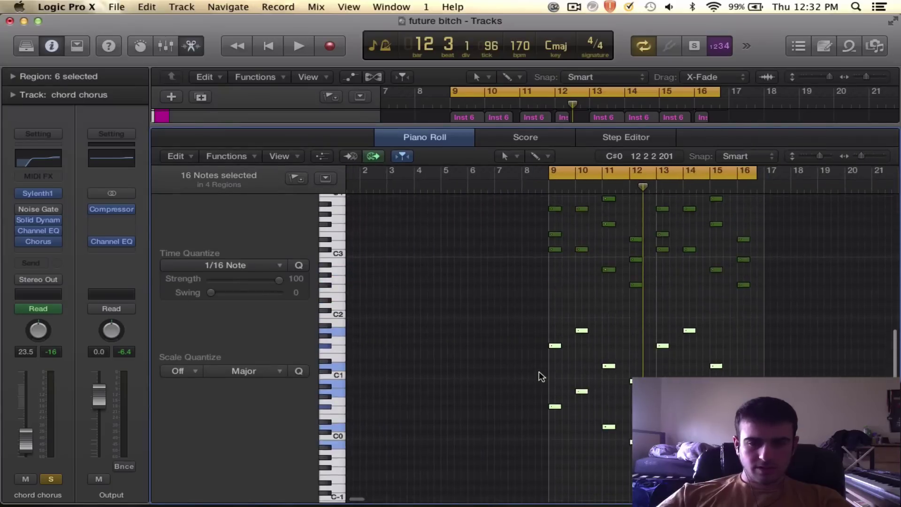
Step: Examine the chord voicings and doubled bass notes across bars 9 to 16 in the Piano Roll
{"action": "scroll", "coordinate": [539, 372], "scroll_direction": "up", "scroll_amount": 5}
{"action": "left_click", "coordinate": [538, 371]}
{"action": "key", "text": "super+Right"}
{"action": "key", "text": "super+Right"}
{"action": "key", "text": "super+Right"}
{"action": "key", "text": "super+Right"}
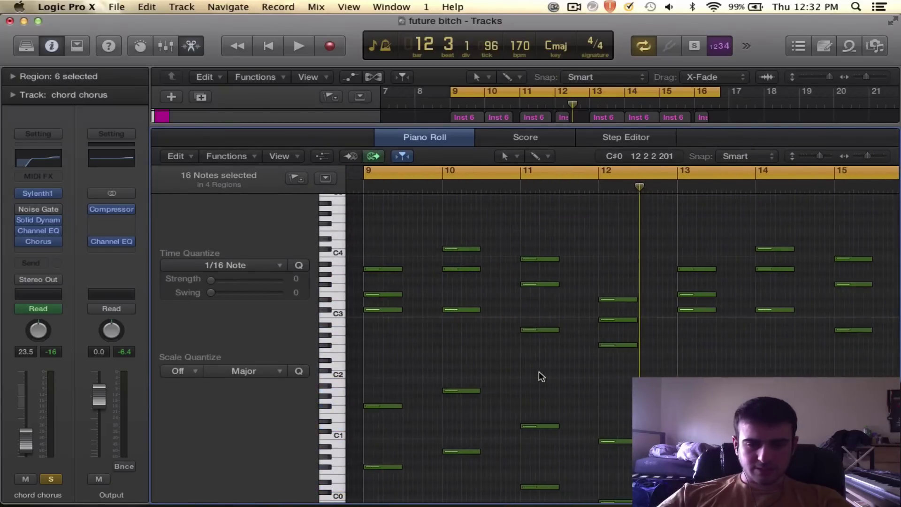
{"action": "scroll", "coordinate": [540, 376], "scroll_direction": "down", "scroll_amount": 2}
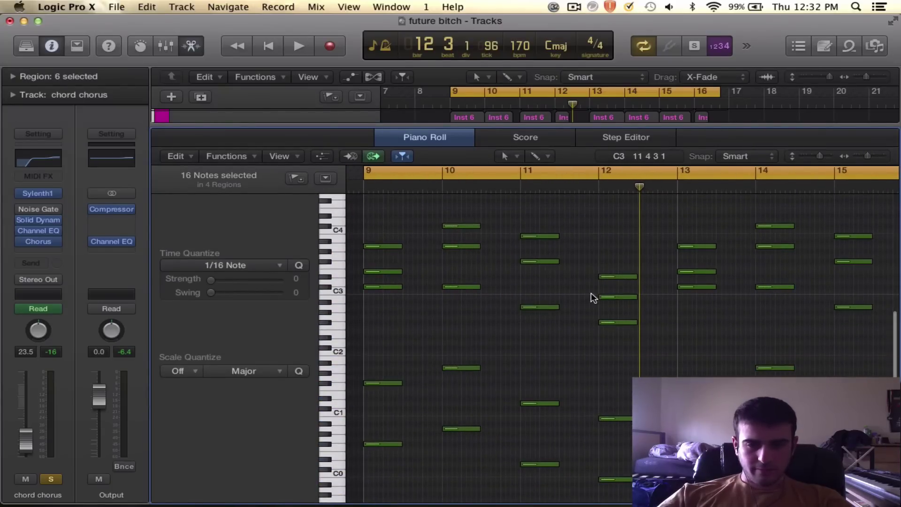
{"action": "scroll", "coordinate": [593, 297], "scroll_direction": "down", "scroll_amount": 1}
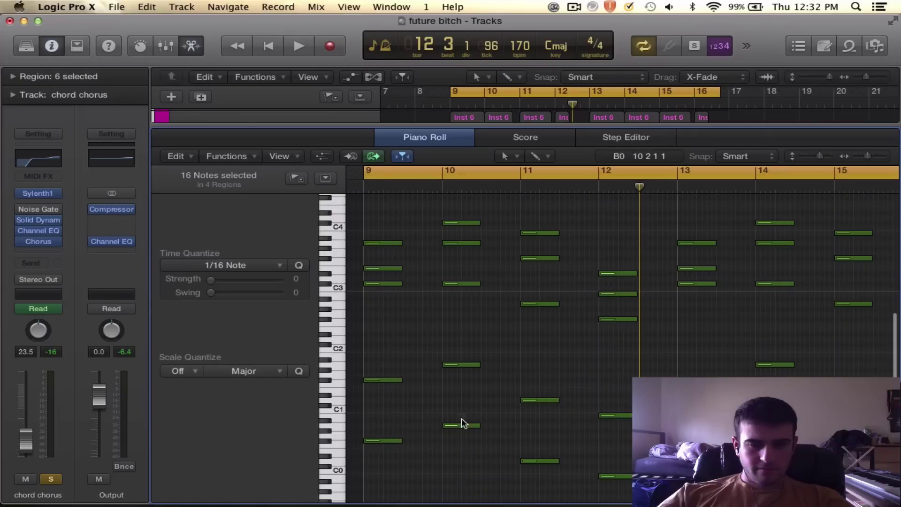
{"action": "scroll", "coordinate": [533, 317], "scroll_direction": "right", "scroll_amount": 6}
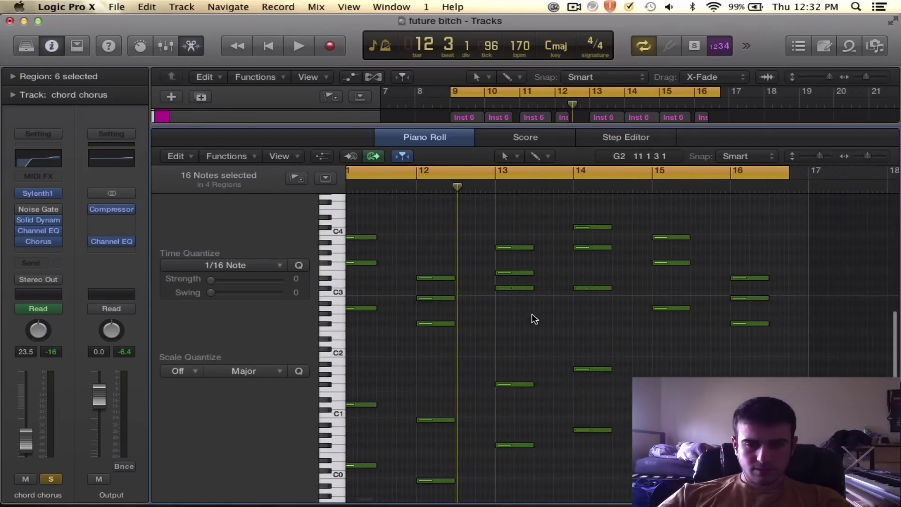
{"action": "scroll", "coordinate": [534, 319], "scroll_direction": "left", "scroll_amount": 3}
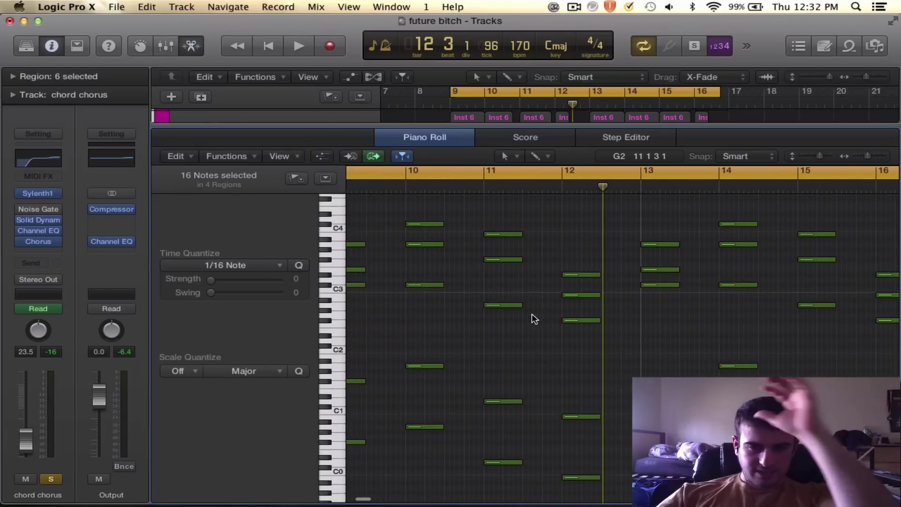
Step: Extend the end of the cycle range to bar 17
{"action": "scroll", "coordinate": [535, 318], "scroll_direction": "right", "scroll_amount": 4}
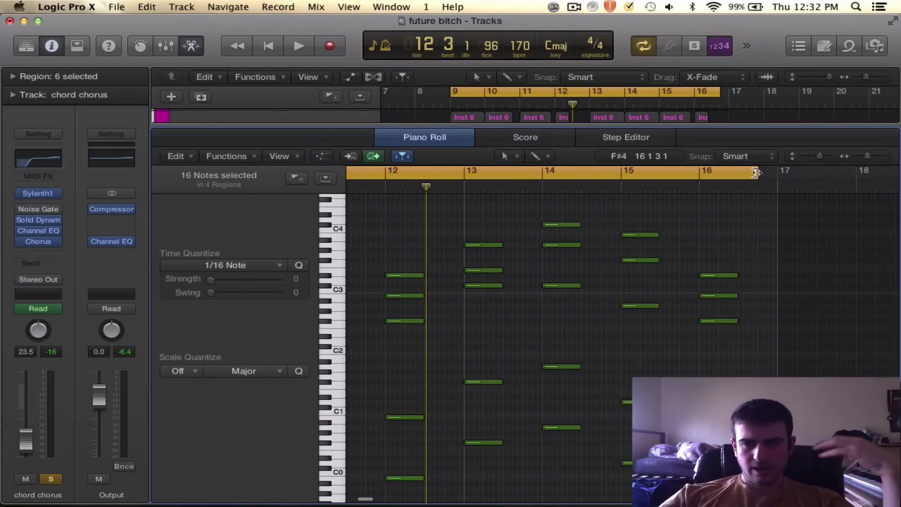
{"action": "left_click_drag", "start_coordinate": [753, 174], "coordinate": [779, 173]}
{"action": "scroll", "coordinate": [639, 307], "scroll_direction": "left", "scroll_amount": 8}
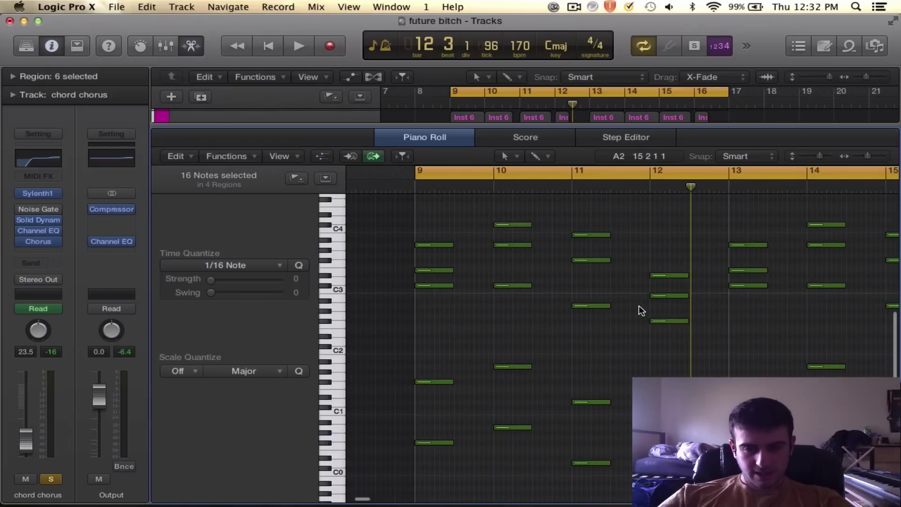
Step: Select all the chord notes in the Piano Roll and lengthen each one to a full bar
{"action": "scroll", "coordinate": [638, 305], "scroll_direction": "down", "scroll_amount": 6}
{"action": "scroll", "coordinate": [639, 308], "scroll_direction": "down", "scroll_amount": 3}
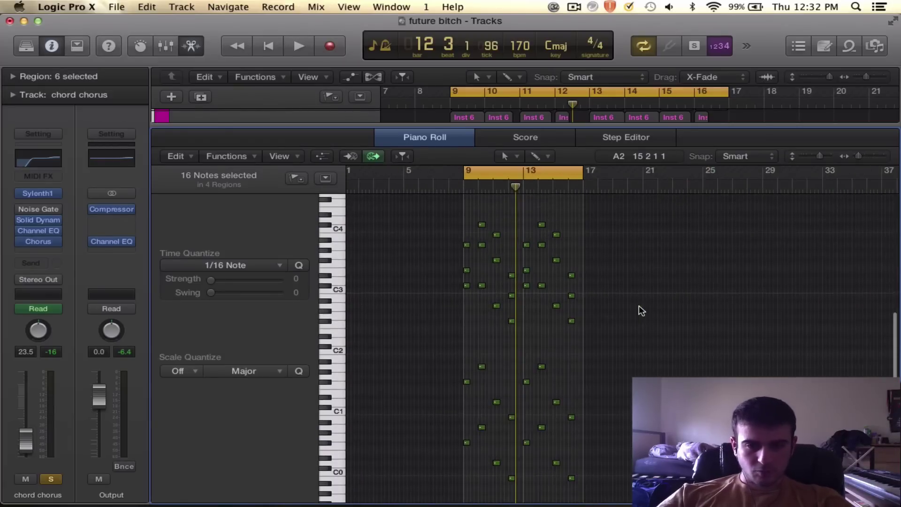
{"action": "left_click_drag", "start_coordinate": [433, 210], "coordinate": [680, 500]}
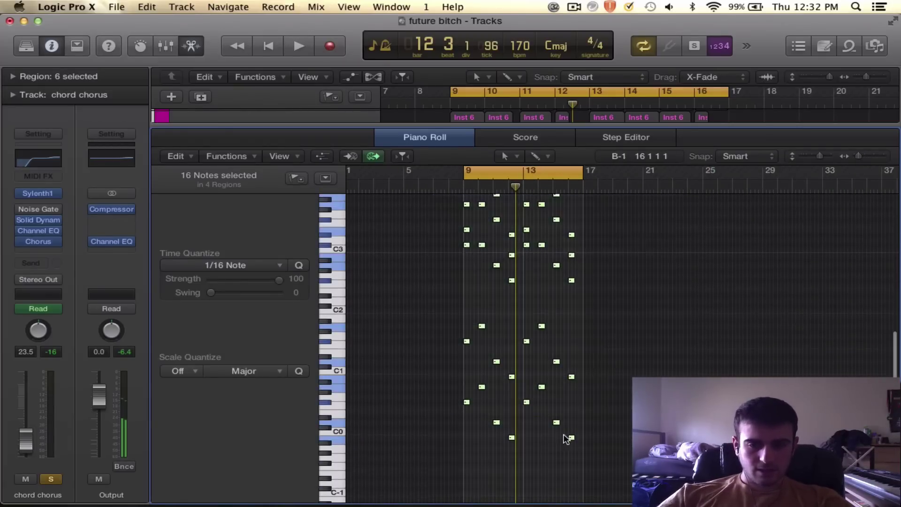
{"action": "scroll", "coordinate": [565, 437], "scroll_direction": "up", "scroll_amount": 9}
{"action": "left_click_drag", "start_coordinate": [508, 377], "coordinate": [571, 379]}
Step: Play the full-bar chords from bar 9 to hear them sustained
{"action": "key", "text": "space"}
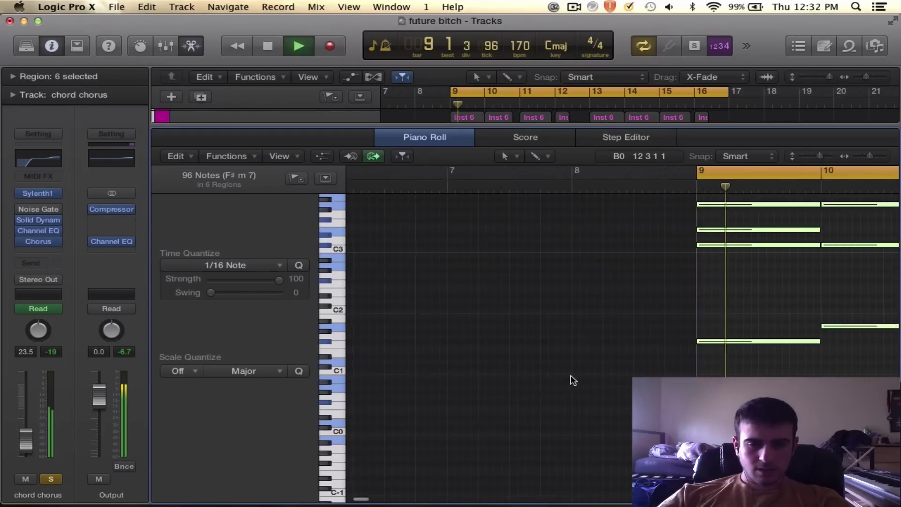
{"action": "scroll", "coordinate": [571, 380], "scroll_direction": "right", "scroll_amount": 4}
{"action": "scroll", "coordinate": [573, 379], "scroll_direction": "up", "scroll_amount": 3}
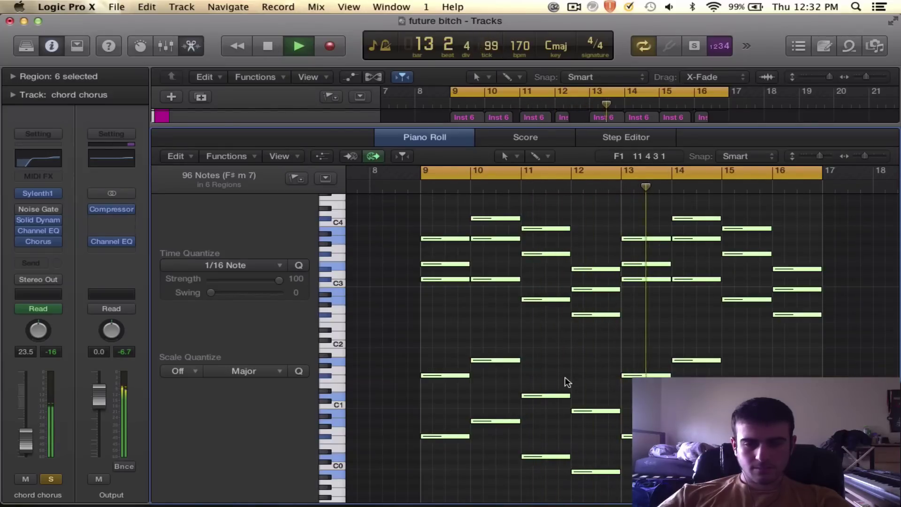
{"action": "key", "text": "space"}
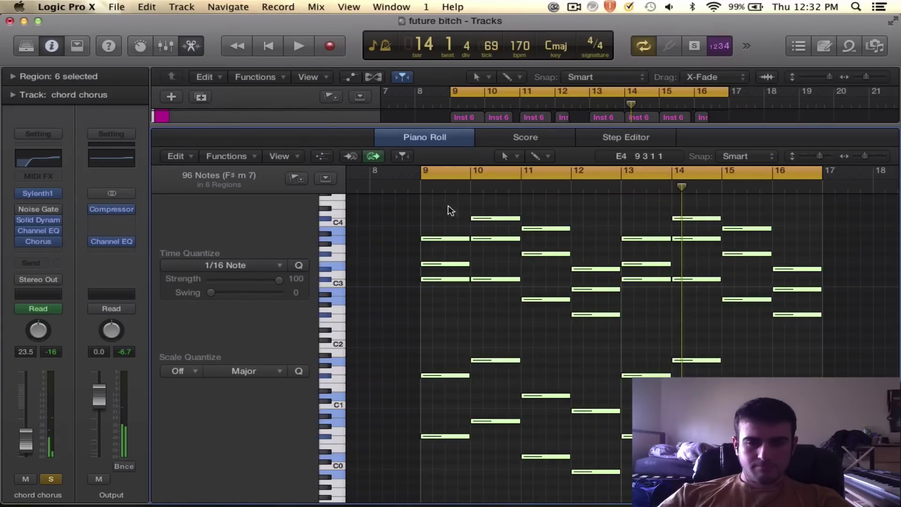
Step: Shorten all the selected chord notes to half a bar each
{"action": "scroll", "coordinate": [569, 426], "scroll_direction": "up", "scroll_amount": 6}
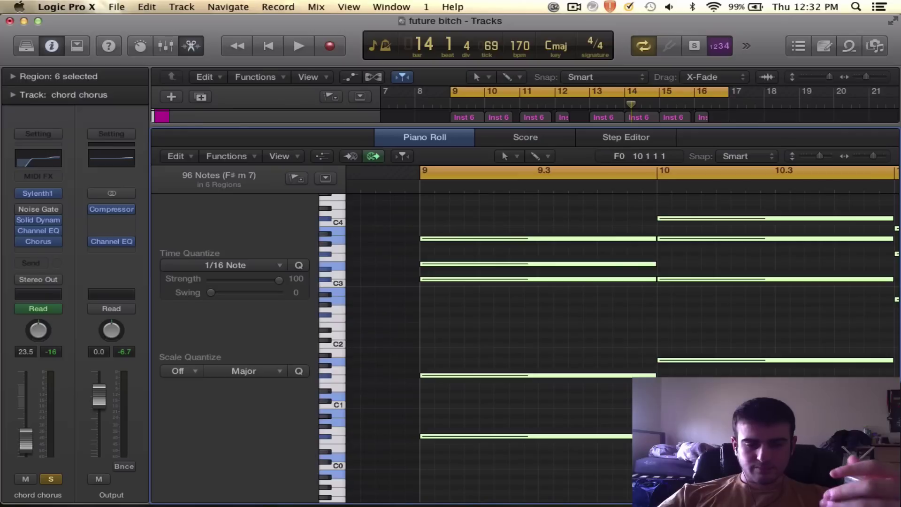
{"action": "left_click_drag", "start_coordinate": [654, 436], "coordinate": [538, 436]}
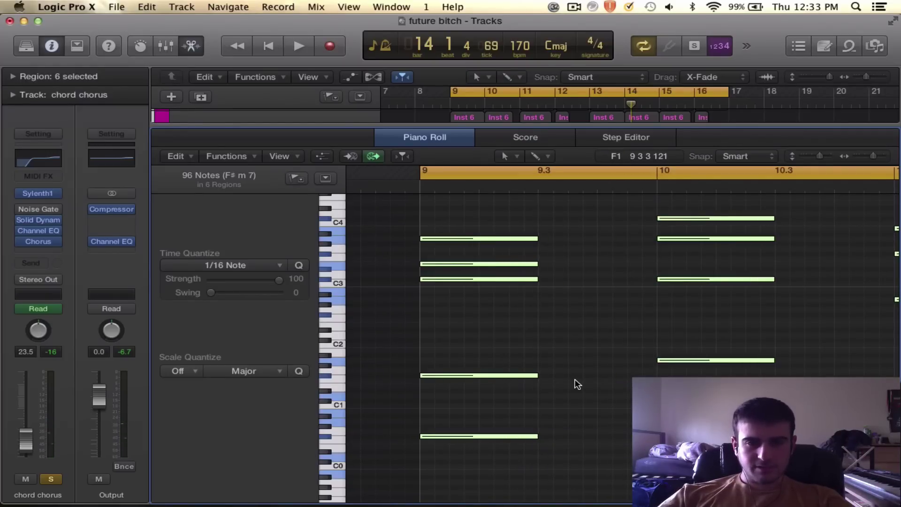
{"action": "scroll", "coordinate": [597, 310], "scroll_direction": "right", "scroll_amount": 3}
Step: Show the whole eight-bar chord progression in the Piano Roll and play the half-bar chords
{"action": "key", "text": "super+Left"}
{"action": "key", "text": "super+Left"}
{"action": "key", "text": "super+Left"}
{"action": "key", "text": "super+Left"}
{"action": "key", "text": "super+Left"}
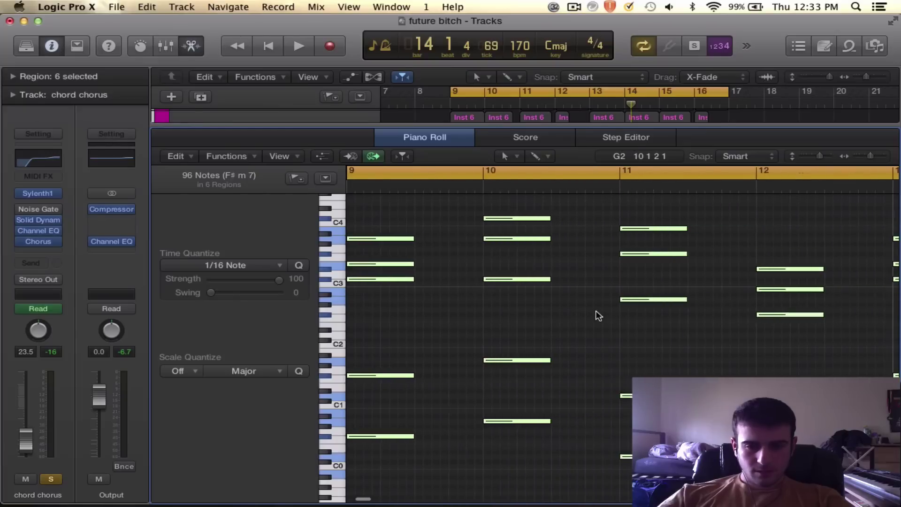
{"action": "key", "text": "super+Left"}
{"action": "key", "text": "super+Left"}
{"action": "key", "text": "super+Left"}
{"action": "key", "text": "super+Left"}
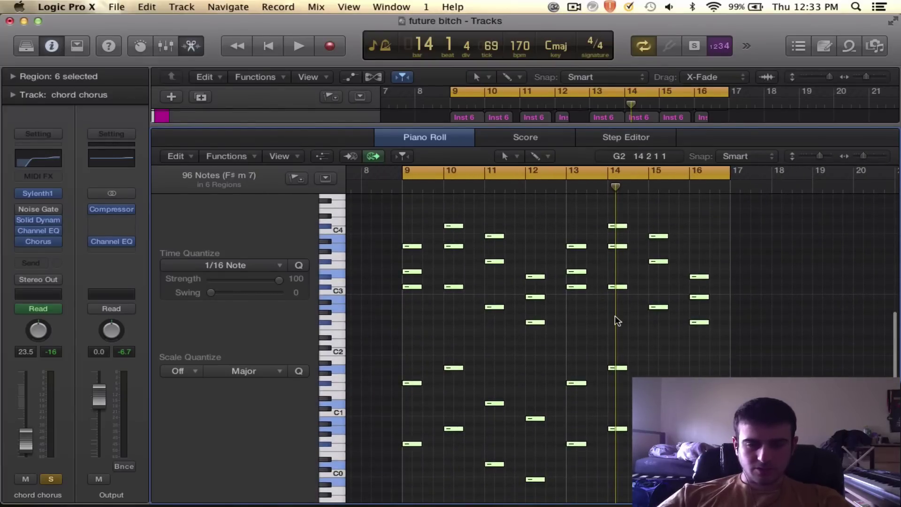
{"action": "key", "text": "super+Right"}
{"action": "key", "text": "super+Right"}
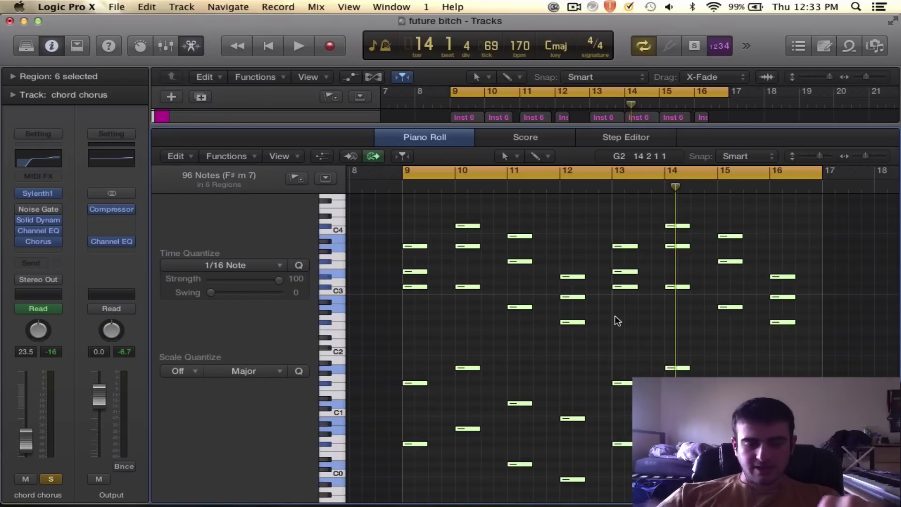
{"action": "key", "text": "space"}
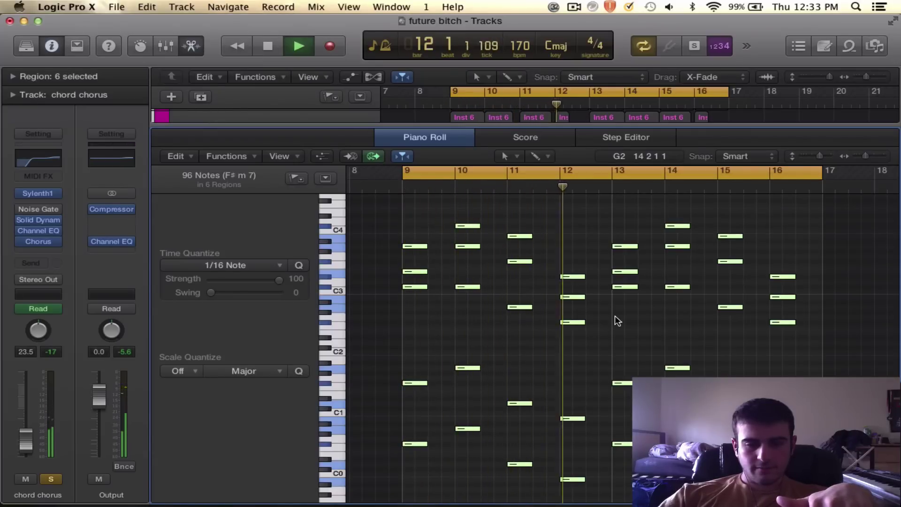
Step: Stop playback, close the Piano Roll and take the saw chord, chord chorus and chord 2 tracks out of solo
{"action": "key", "text": "space"}
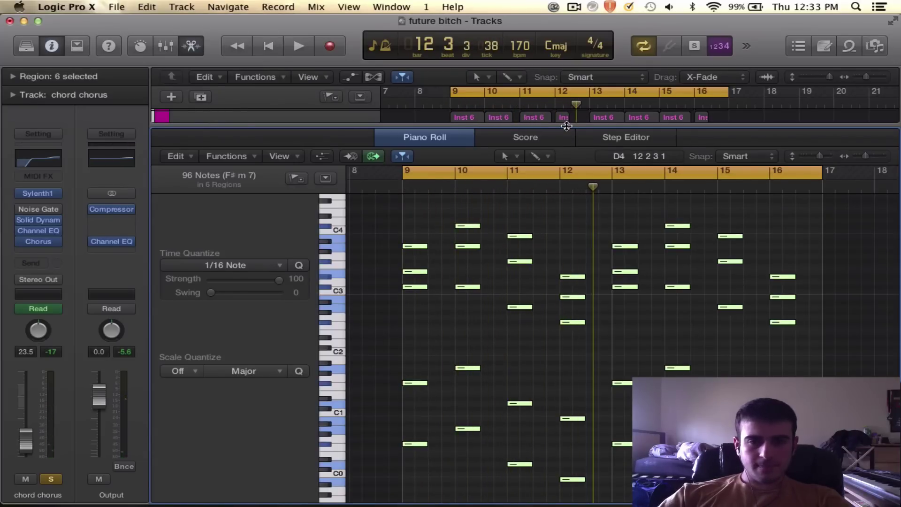
{"action": "key", "text": "e"}
{"action": "left_click", "coordinate": [226, 270]}
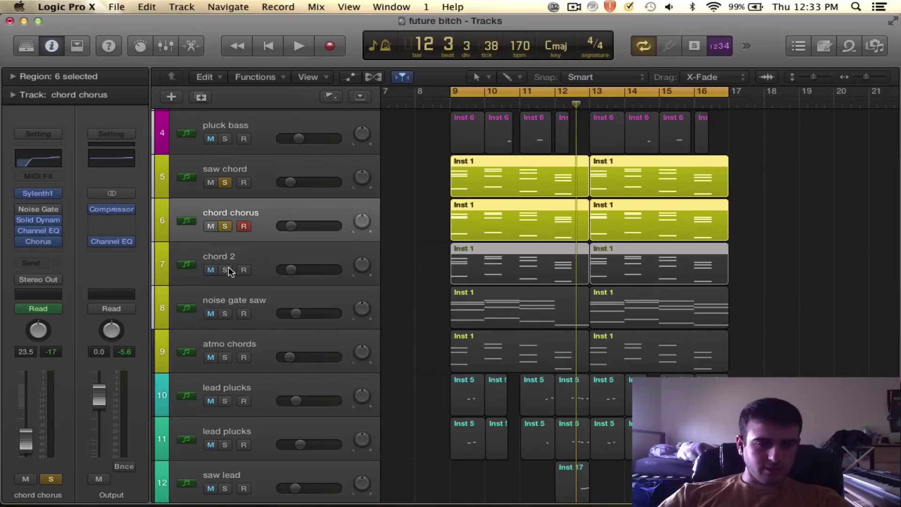
{"action": "left_click", "coordinate": [225, 226]}
{"action": "left_click", "coordinate": [225, 182]}
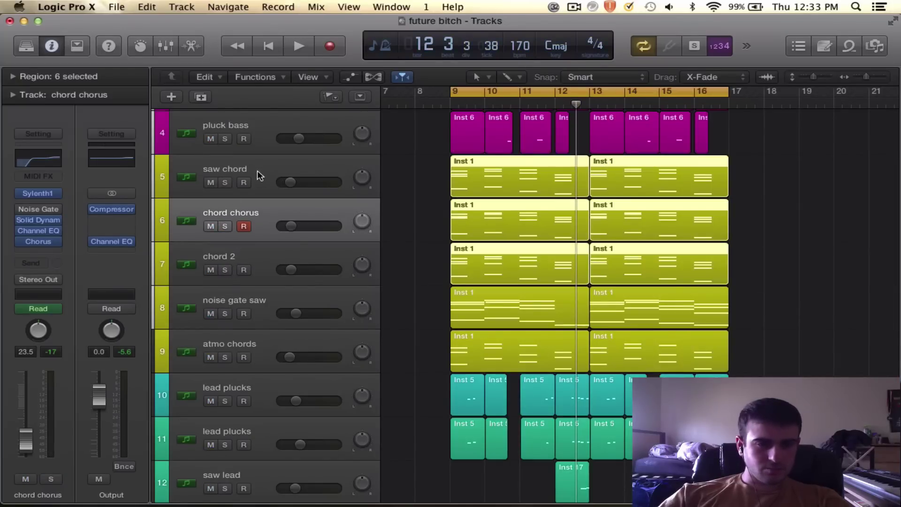
Step: Select and solo the saw chord track and play it briefly on its own
{"action": "left_click", "coordinate": [258, 170]}
{"action": "left_click", "coordinate": [225, 182]}
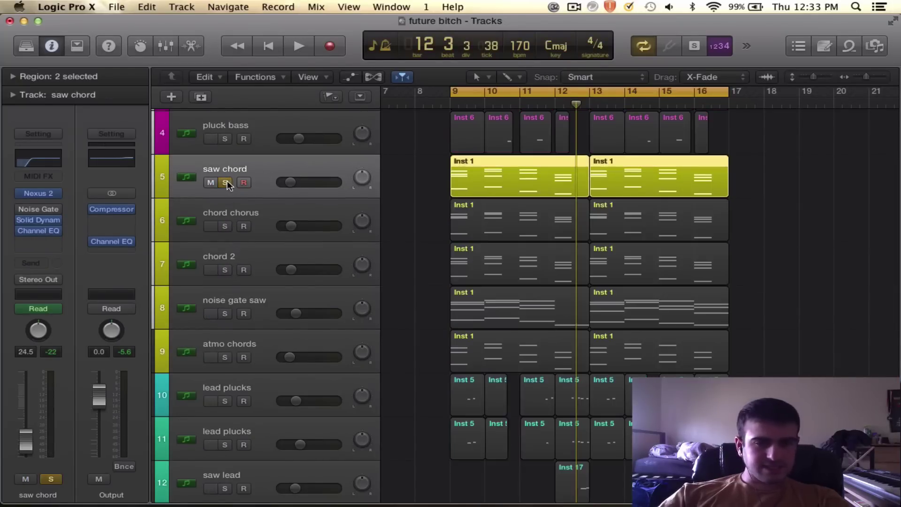
{"action": "key", "text": "space"}
{"action": "key", "text": "space"}
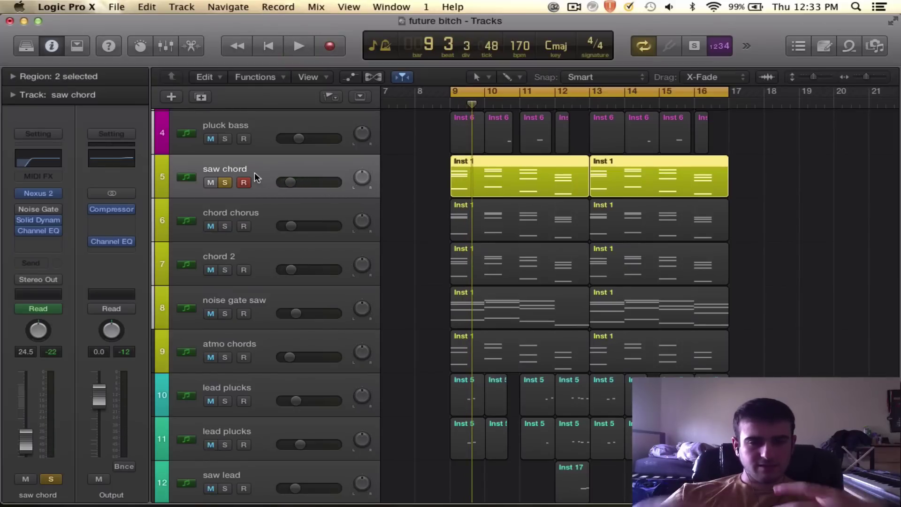
Step: Solo the chord chorus track in place of saw chord and play it alone
{"action": "left_click", "coordinate": [225, 226]}
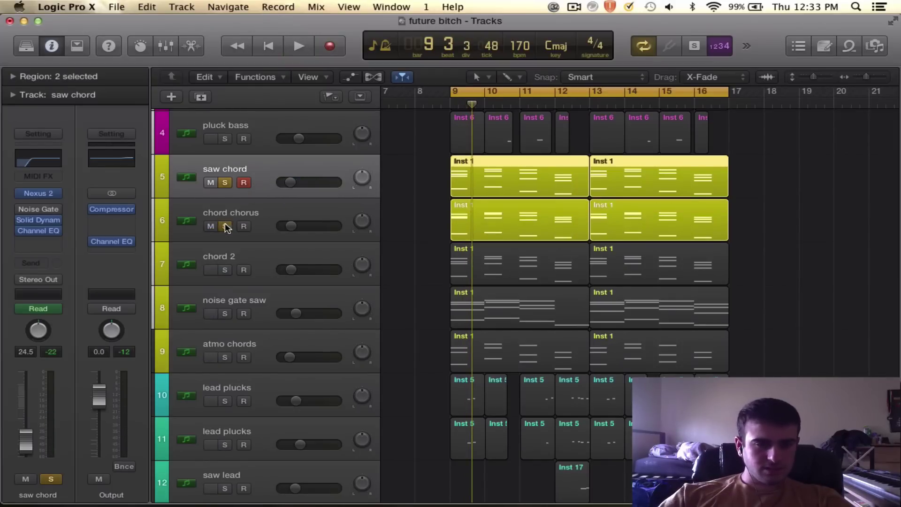
{"action": "left_click", "coordinate": [225, 183]}
{"action": "left_click", "coordinate": [257, 207]}
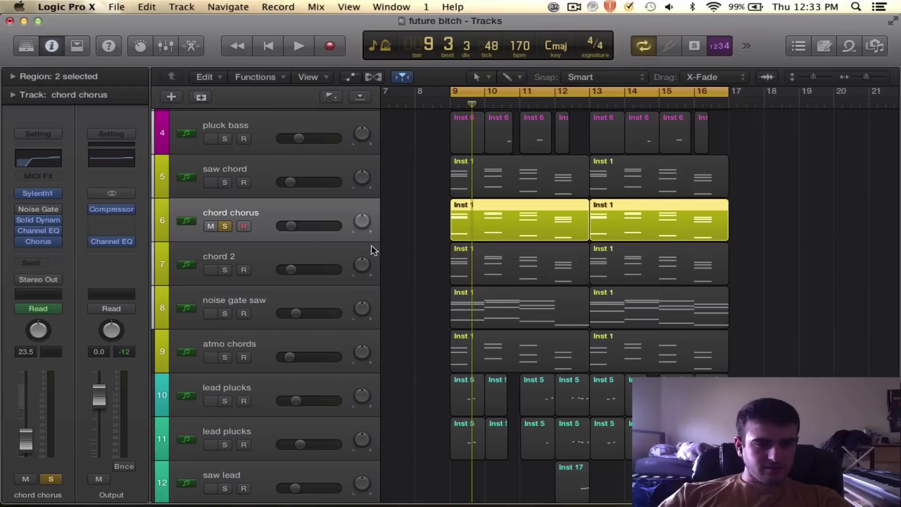
{"action": "key", "text": "space"}
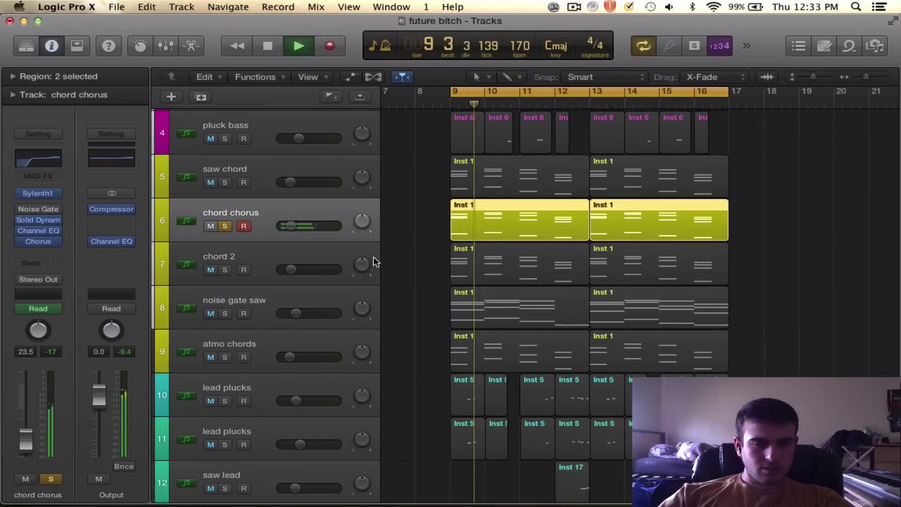
{"action": "key", "text": "space"}
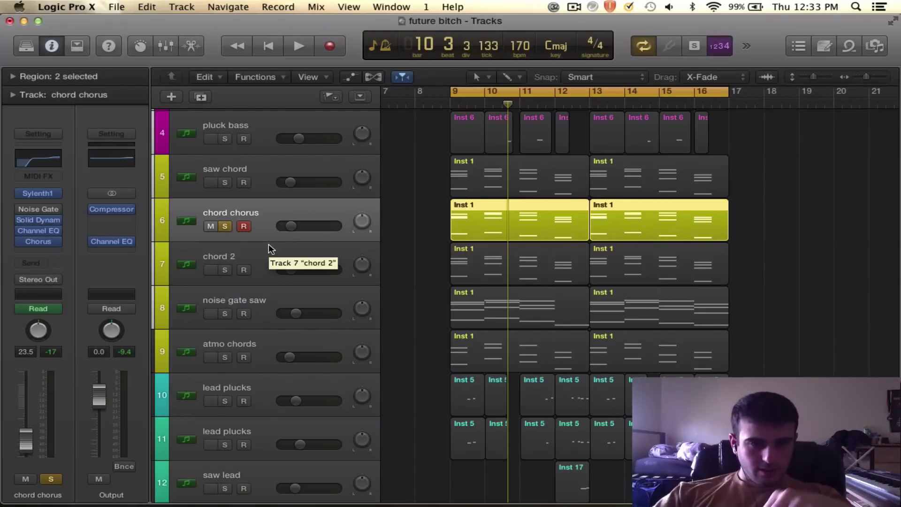
Step: Solo the chord 2 track in place of chord chorus and play it alone
{"action": "left_click", "coordinate": [224, 269]}
{"action": "left_click", "coordinate": [225, 227]}
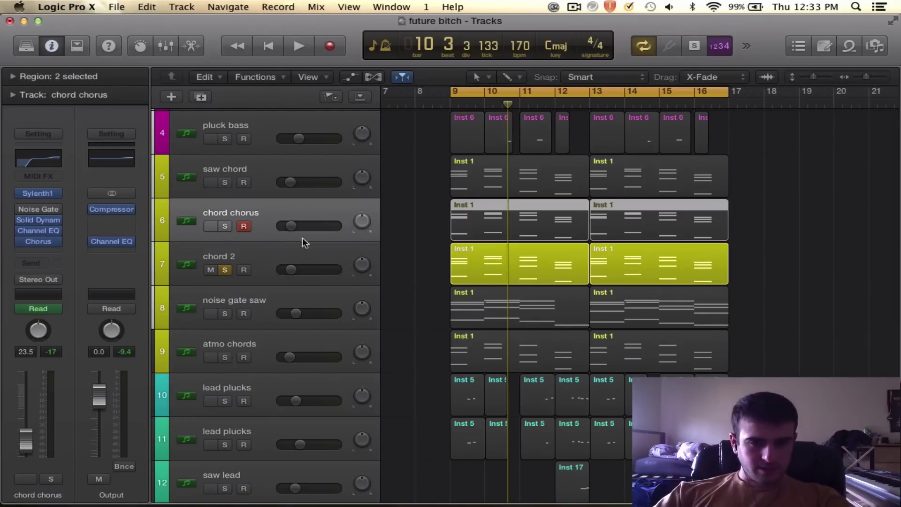
{"action": "left_click", "coordinate": [335, 252]}
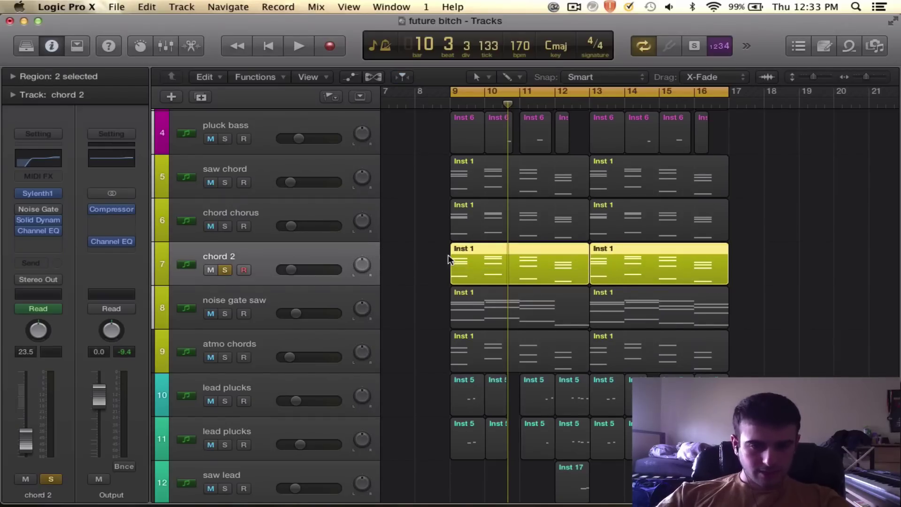
{"action": "key", "text": "space"}
{"action": "key", "text": "space"}
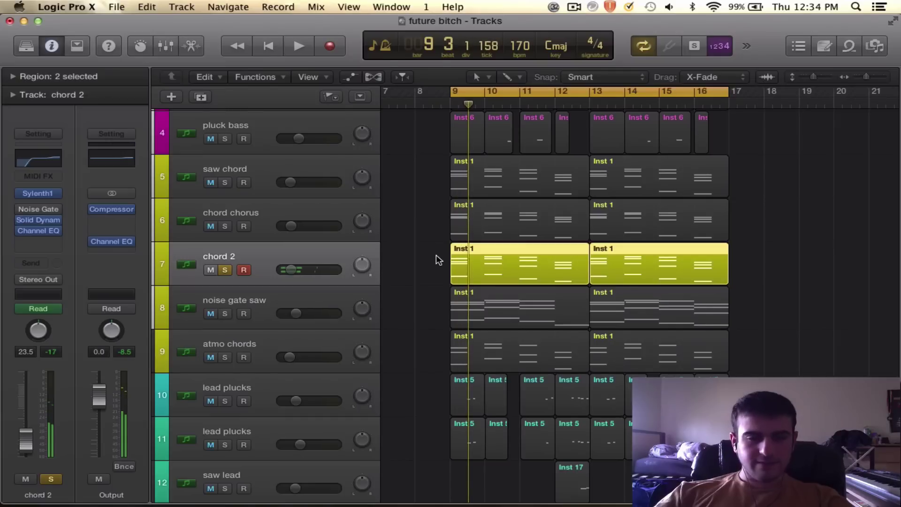
Step: Play chord 2 while toggling chord chorus in and out of solo to compare the layers, and select both chord chorus regions
{"action": "left_click", "coordinate": [226, 226]}
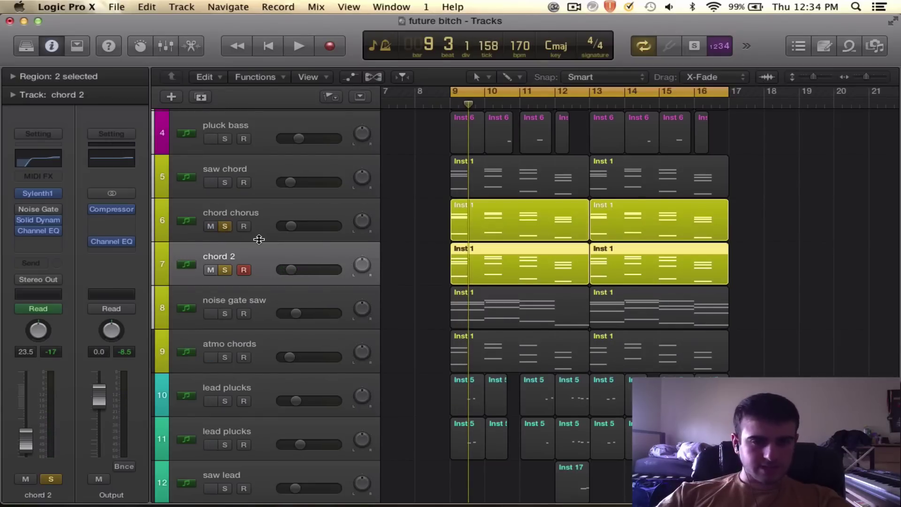
{"action": "key", "text": "space"}
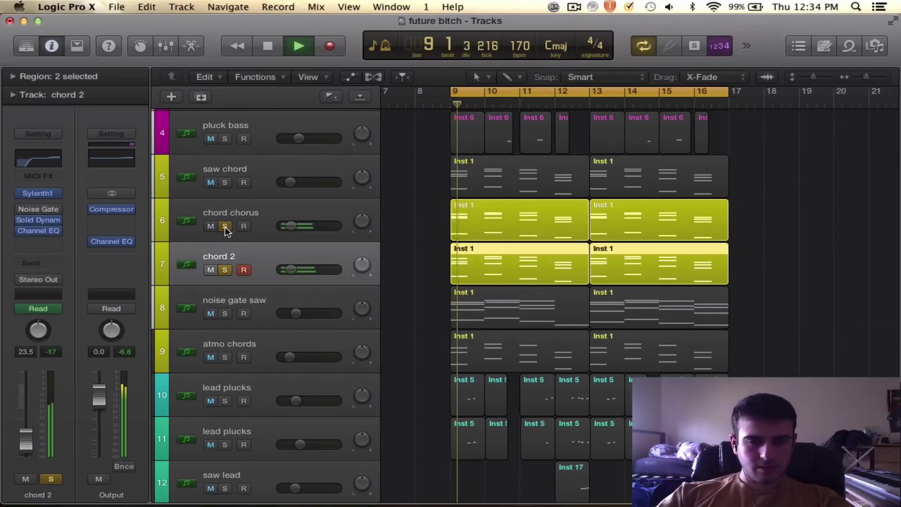
{"action": "left_click", "coordinate": [225, 226]}
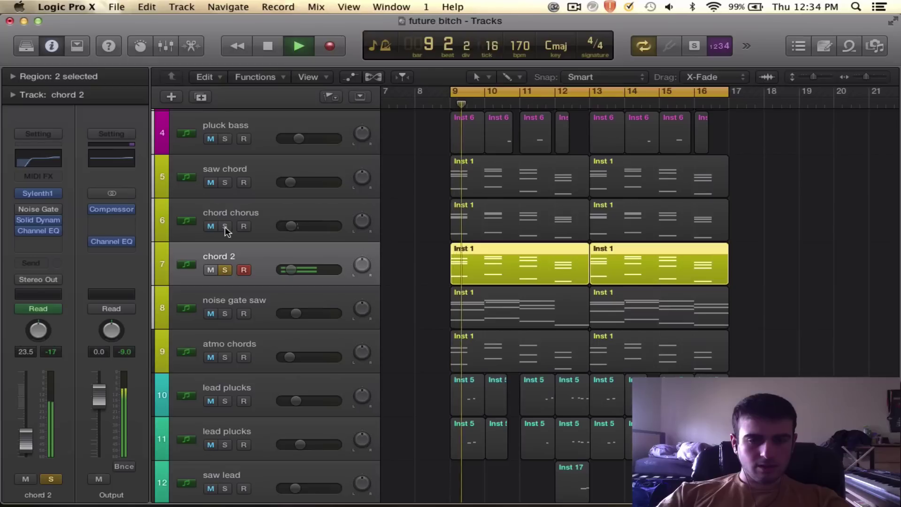
{"action": "left_click", "coordinate": [224, 227]}
{"action": "left_click", "coordinate": [224, 227]}
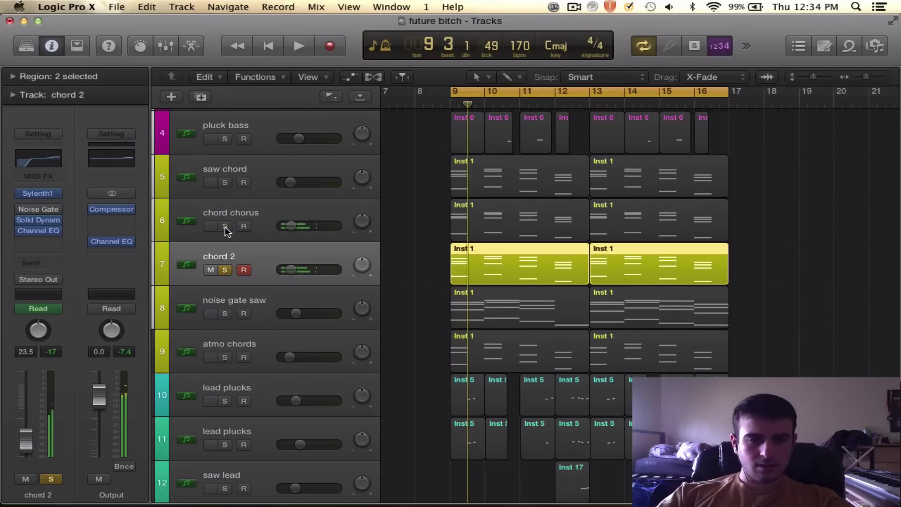
{"action": "key", "text": "space"}
{"action": "left_click", "coordinate": [225, 227]}
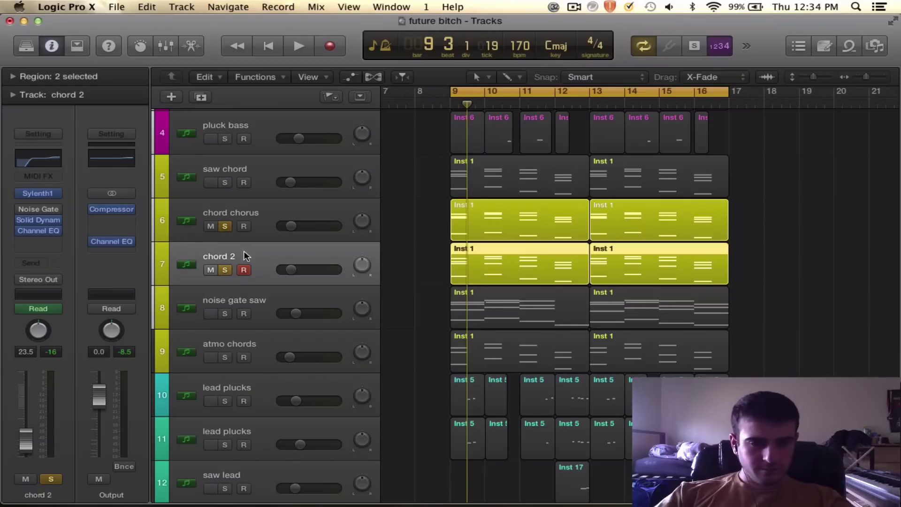
{"action": "left_click", "coordinate": [453, 220]}
{"action": "left_click", "coordinate": [655, 217], "text": "shift"}
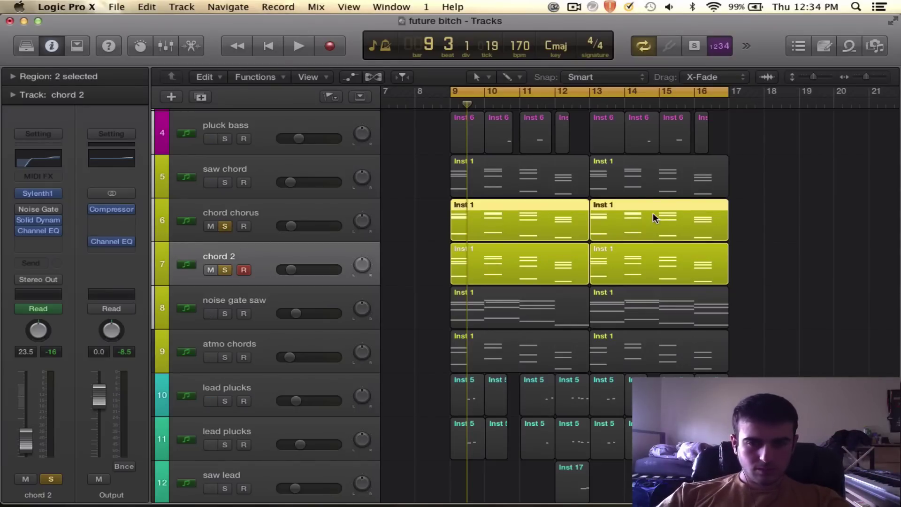
Step: Take chord chorus and chord 2 out of solo, solo the noise gate saw track and play it alone
{"action": "left_click", "coordinate": [224, 226]}
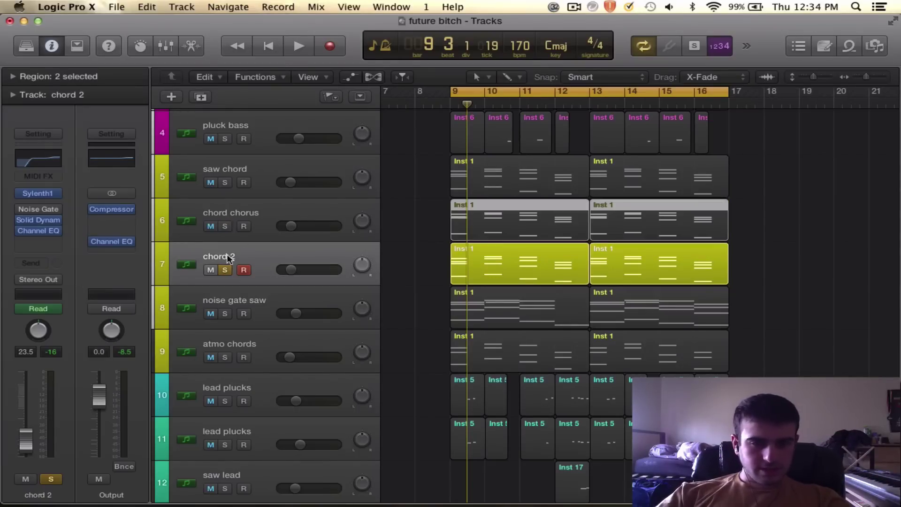
{"action": "left_click", "coordinate": [226, 271]}
{"action": "left_click", "coordinate": [225, 313]}
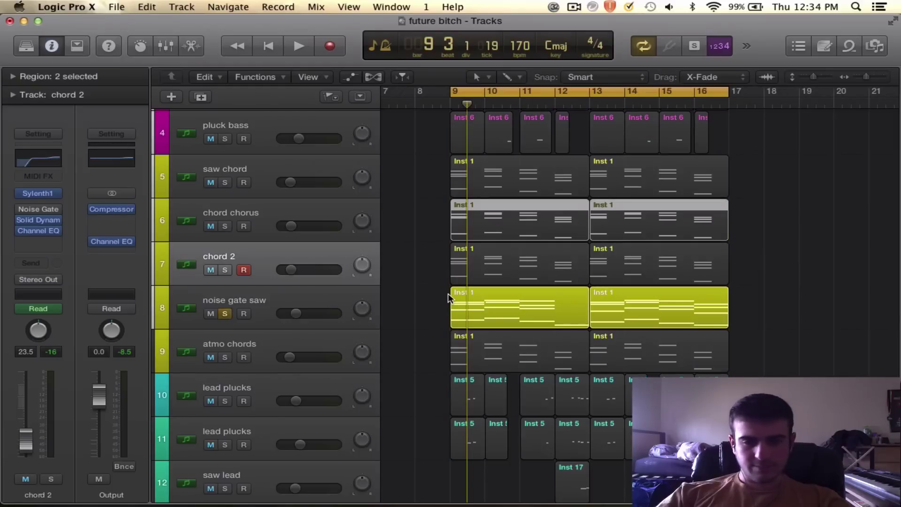
{"action": "key", "text": "space"}
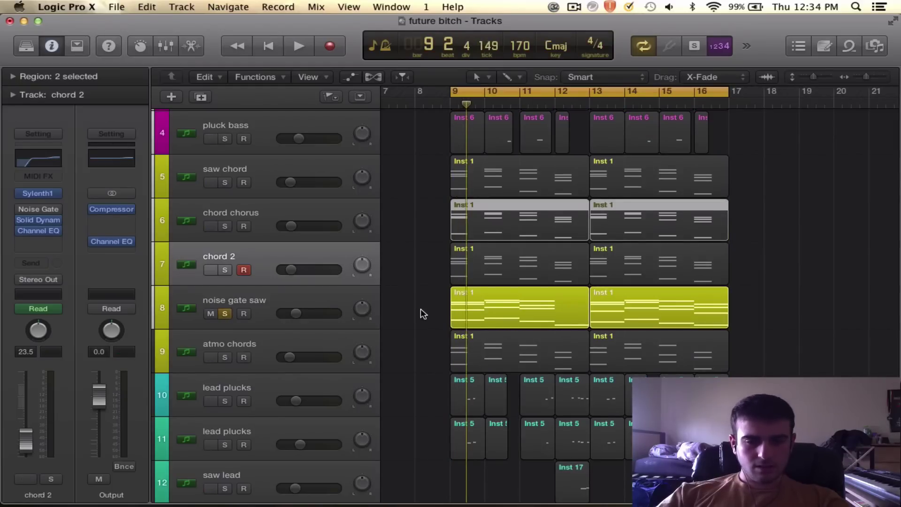
{"action": "key", "text": "space"}
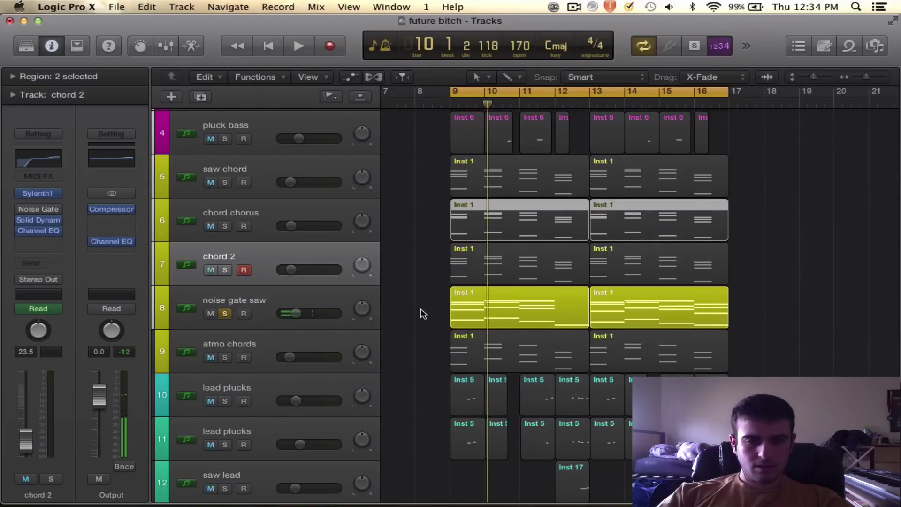
Step: Solo the atmo chords track in place of noise gate saw and play it alone
{"action": "left_click", "coordinate": [238, 301]}
{"action": "left_click", "coordinate": [224, 313]}
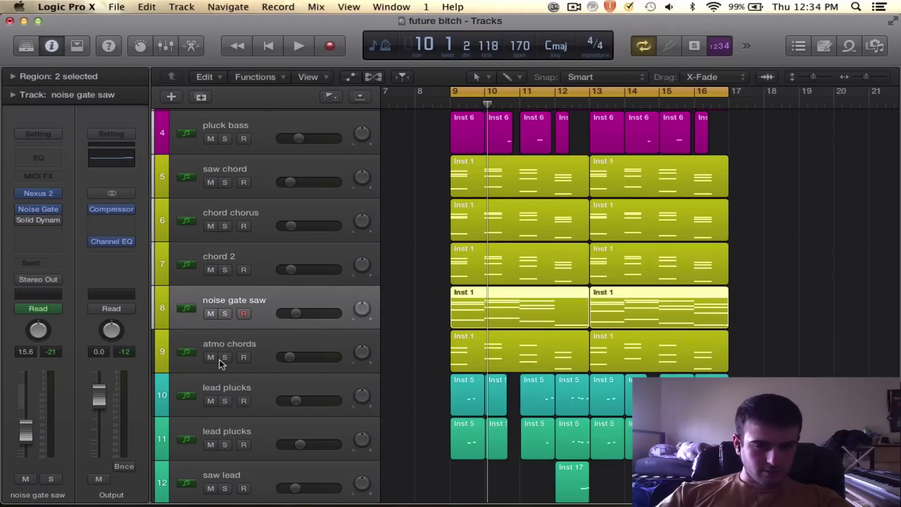
{"action": "left_click", "coordinate": [225, 357]}
{"action": "key", "text": "space"}
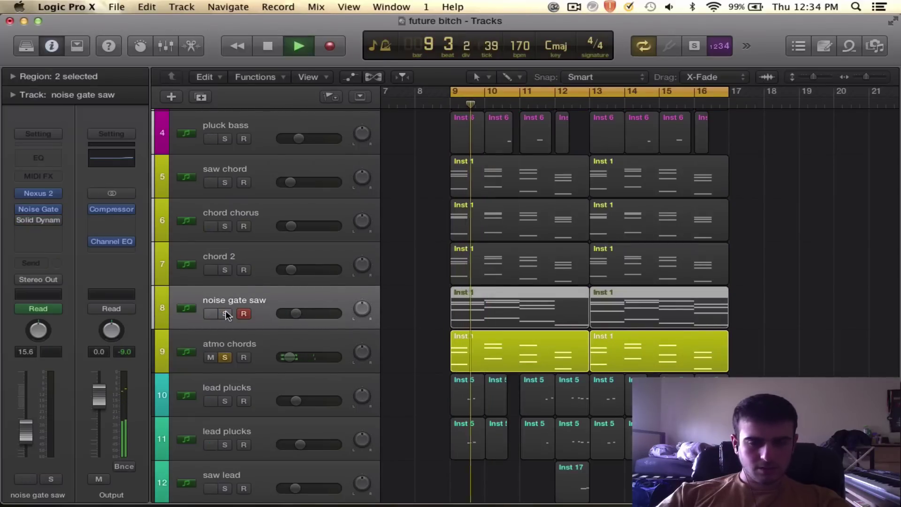
{"action": "key", "text": "space"}
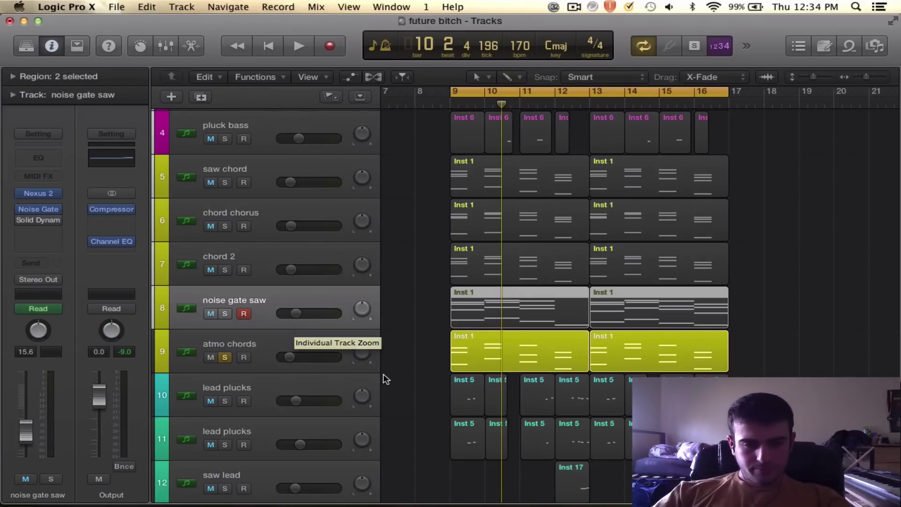
Step: Select the atmo chords track and take it out of solo
{"action": "scroll", "coordinate": [450, 380], "scroll_direction": "down", "scroll_amount": 2}
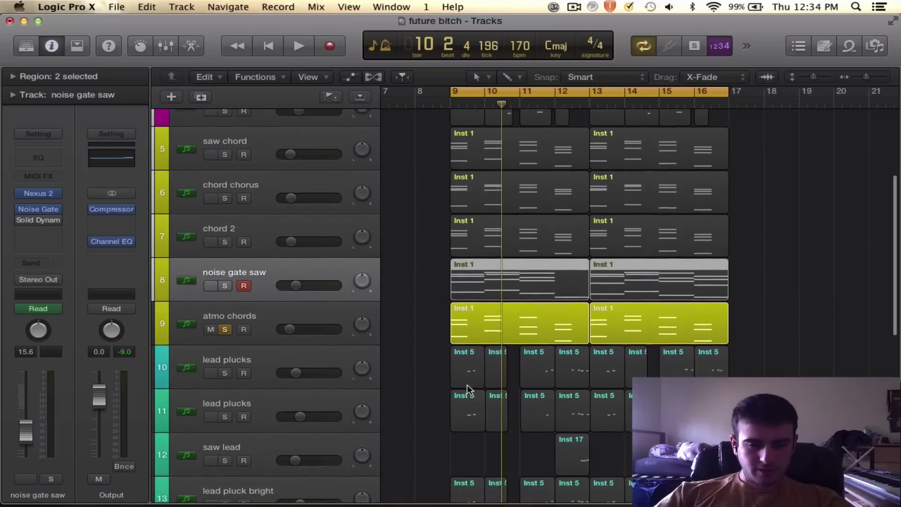
{"action": "left_click", "coordinate": [211, 296]}
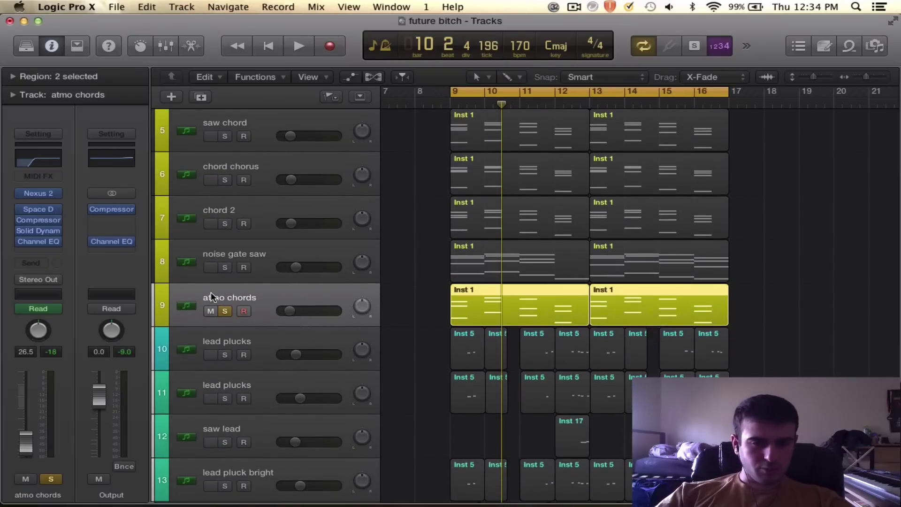
{"action": "left_click", "coordinate": [224, 310]}
{"action": "scroll", "coordinate": [256, 338], "scroll_direction": "up", "scroll_amount": 2}
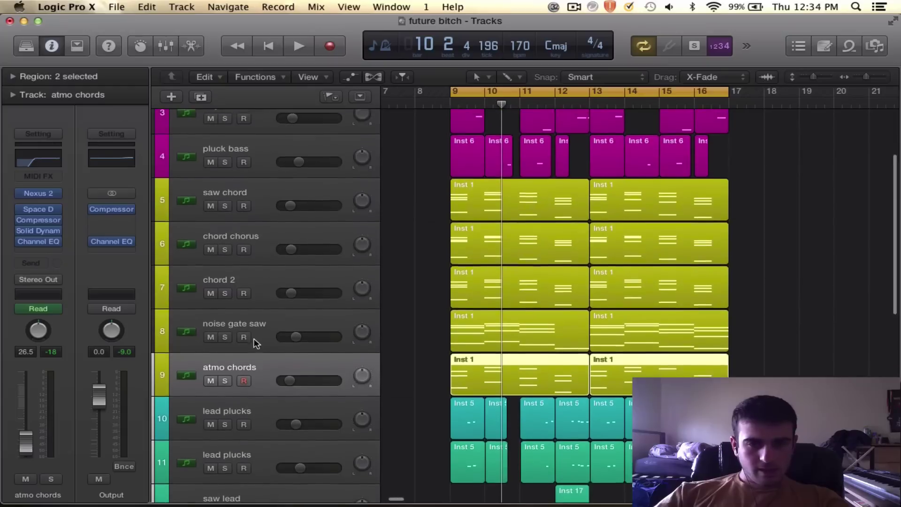
Step: Select the chord 2 and chord chorus tracks in turn, play chord chorus soloed from bar 9, and unsolo it
{"action": "left_click", "coordinate": [270, 283]}
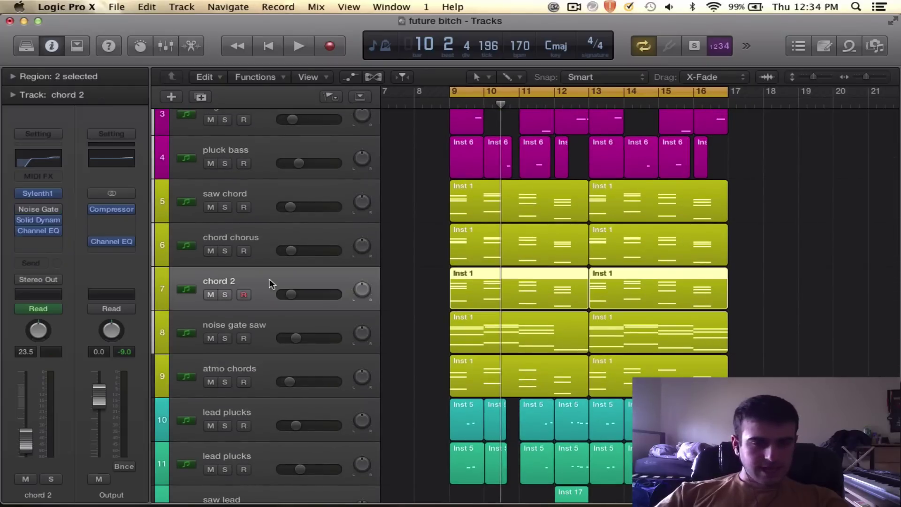
{"action": "left_click", "coordinate": [278, 236]}
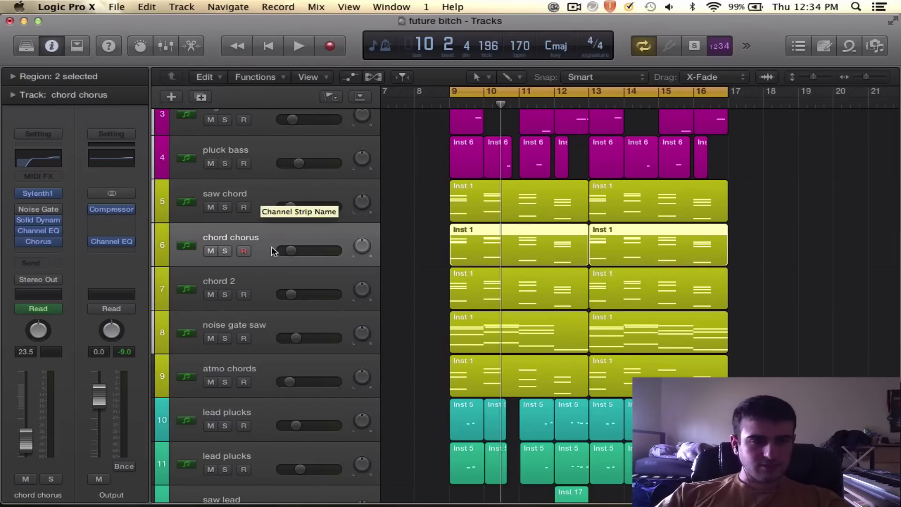
{"action": "left_click", "coordinate": [225, 251]}
{"action": "key", "text": "space"}
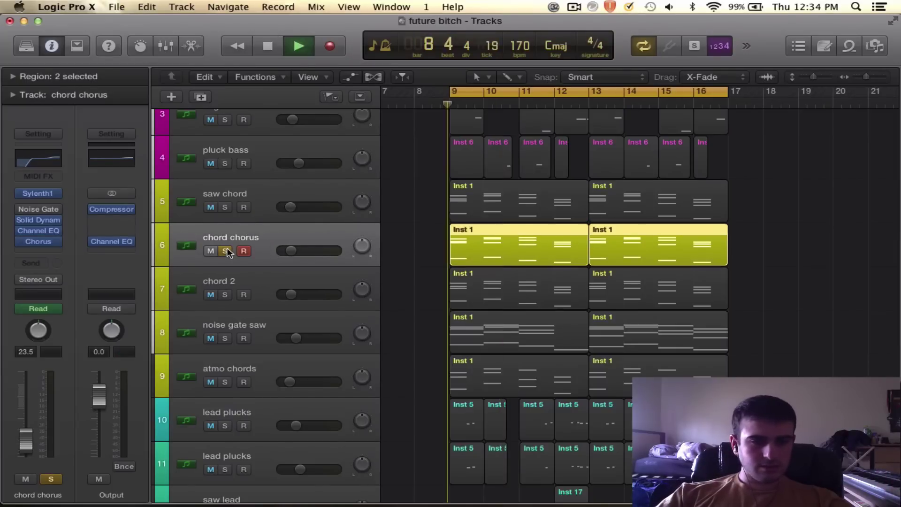
{"action": "key", "text": "space"}
{"action": "left_click", "coordinate": [226, 249]}
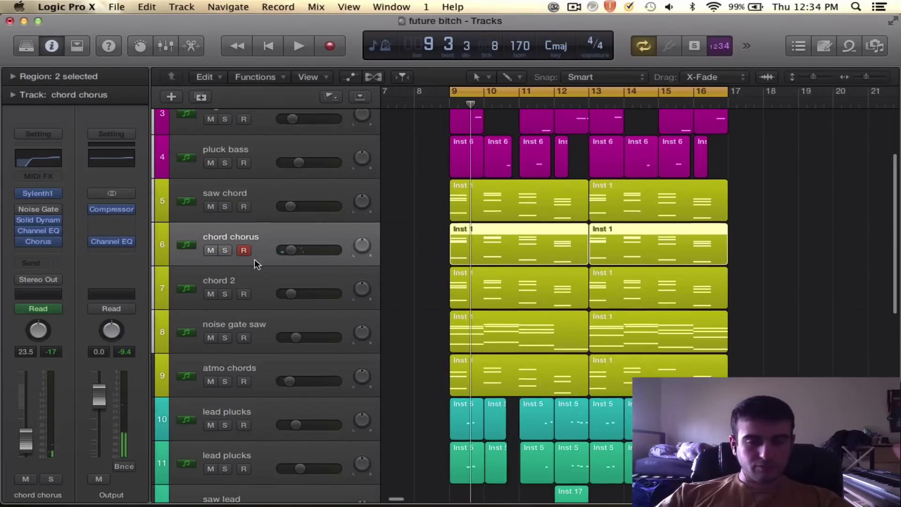
Step: Solo the lead group: both lead plucks tracks, lead pluck bright and saw lead
{"action": "scroll", "coordinate": [254, 259], "scroll_direction": "down", "scroll_amount": 3}
{"action": "scroll", "coordinate": [254, 259], "scroll_direction": "down", "scroll_amount": 4}
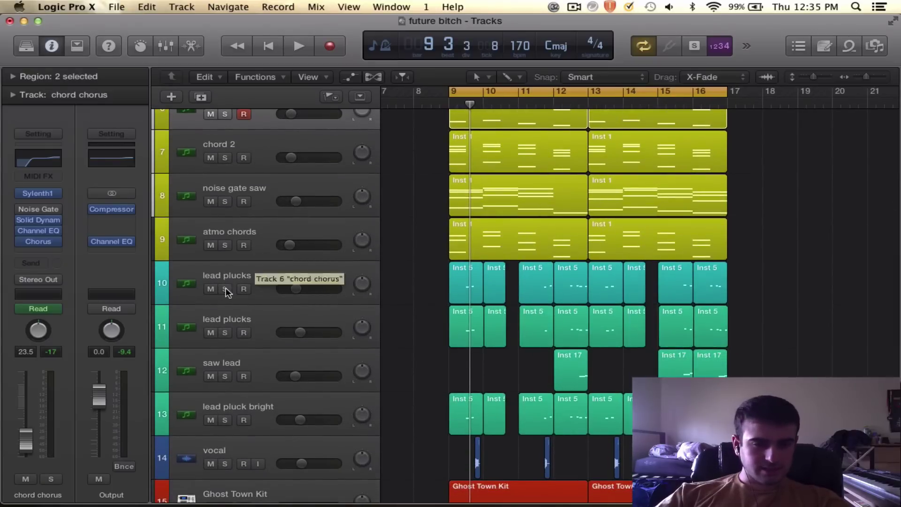
{"action": "left_click", "coordinate": [225, 289]}
{"action": "left_click", "coordinate": [225, 332]}
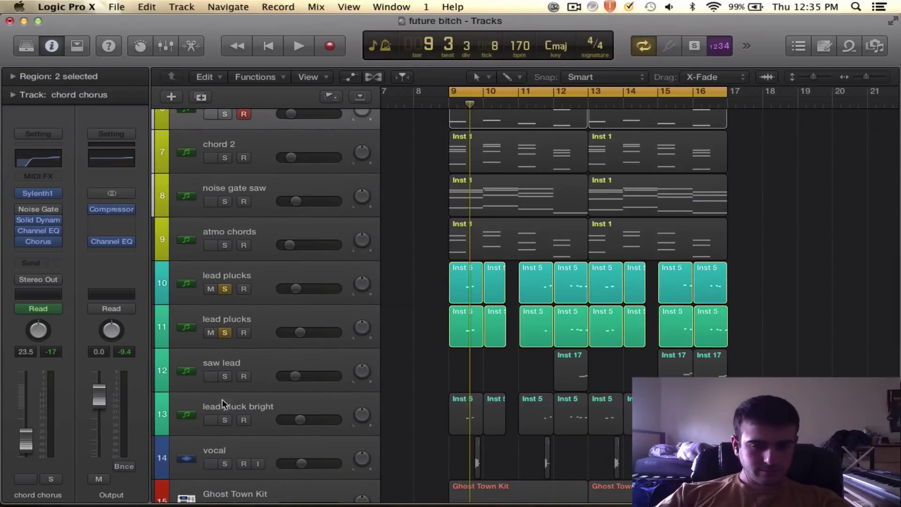
{"action": "left_click", "coordinate": [225, 419]}
{"action": "left_click", "coordinate": [226, 376]}
{"action": "scroll", "coordinate": [224, 374], "scroll_direction": "down", "scroll_amount": 2}
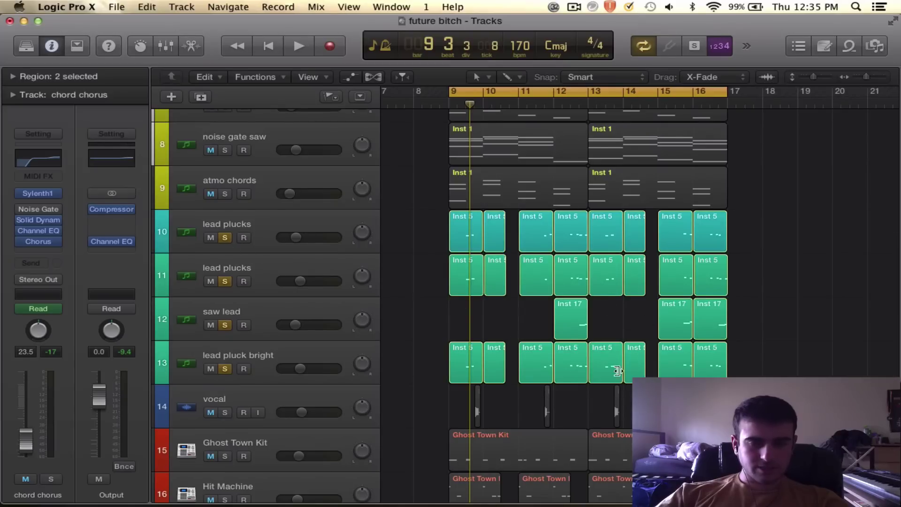
Step: Play the soloed lead tracks together from the start of the loop and stop playback around bar 13
{"action": "scroll", "coordinate": [610, 364], "scroll_direction": "down", "scroll_amount": 3}
{"action": "scroll", "coordinate": [609, 359], "scroll_direction": "up", "scroll_amount": 1}
{"action": "key", "text": "space"}
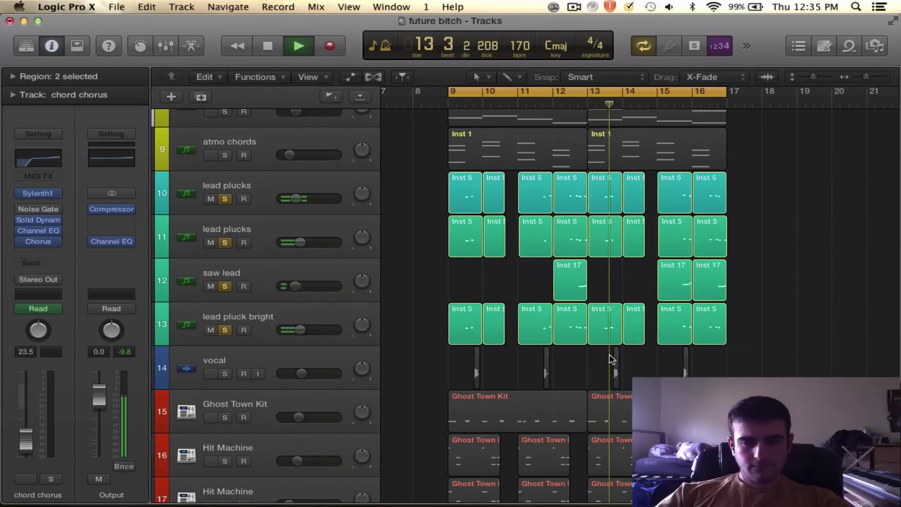
{"action": "key", "text": "space"}
Step: Take the lower lead plucks track, saw lead and lead pluck bright out of solo, leaving only track 10 soloed
{"action": "left_click", "coordinate": [225, 243]}
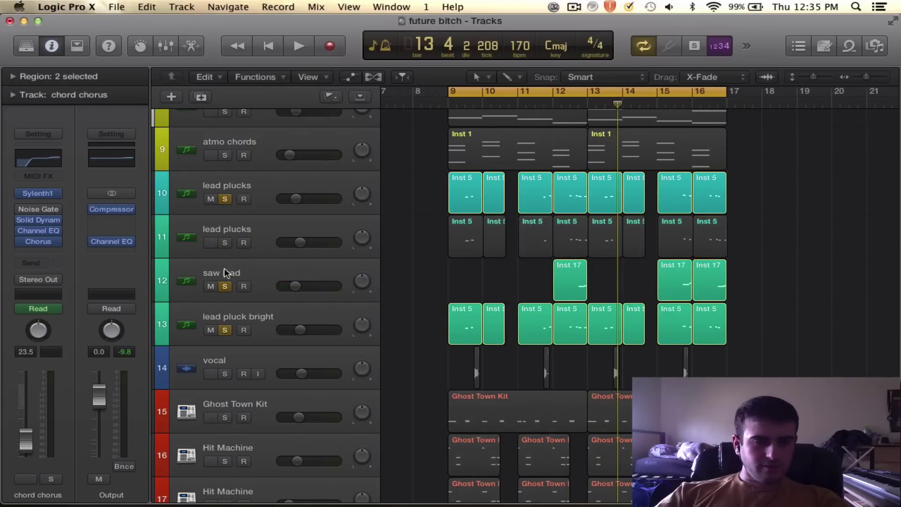
{"action": "left_click", "coordinate": [227, 287]}
{"action": "left_click", "coordinate": [225, 330]}
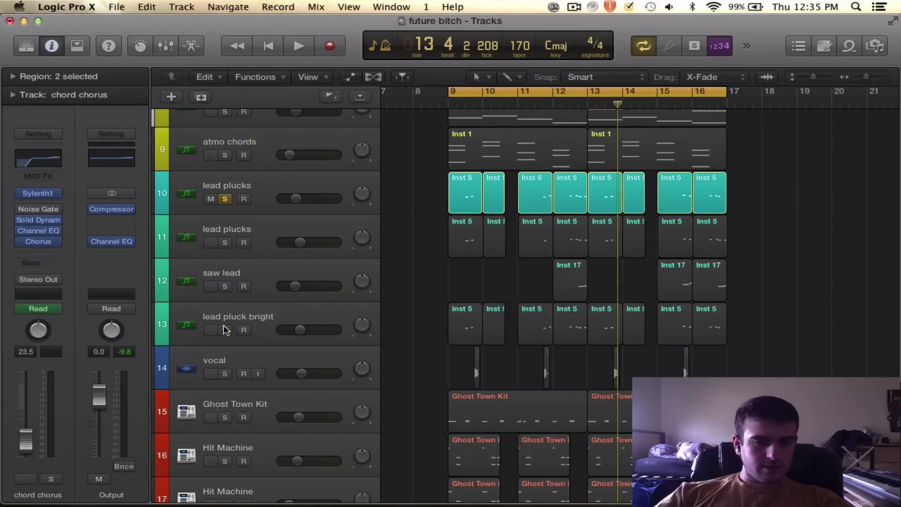
Step: Select the lead plucks track 10, play it alone from bar 9, and examine its regions up close
{"action": "left_click", "coordinate": [228, 186]}
{"action": "key", "text": "space"}
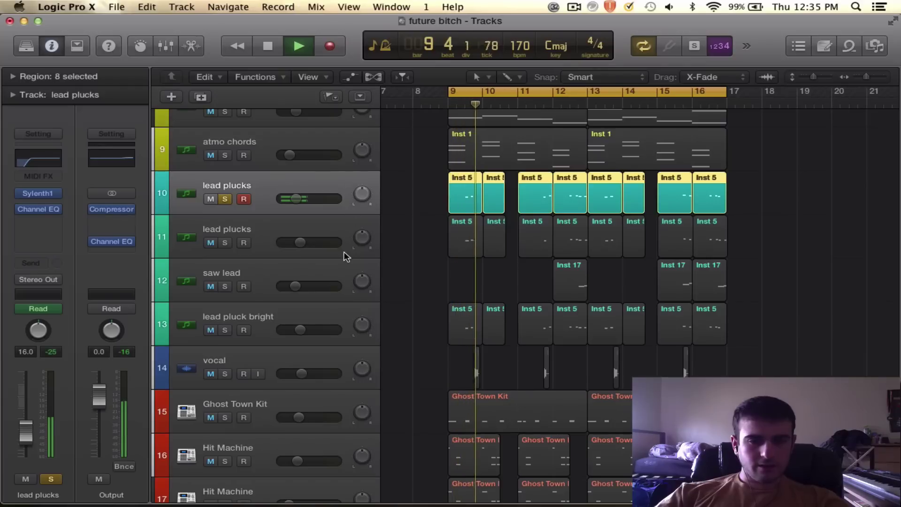
{"action": "key", "text": "space"}
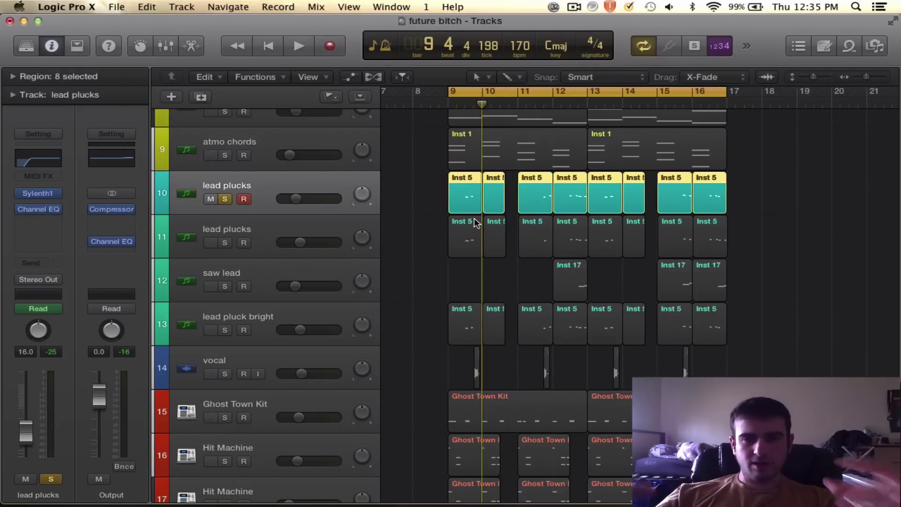
{"action": "scroll", "coordinate": [506, 235], "scroll_direction": "up", "scroll_amount": 5}
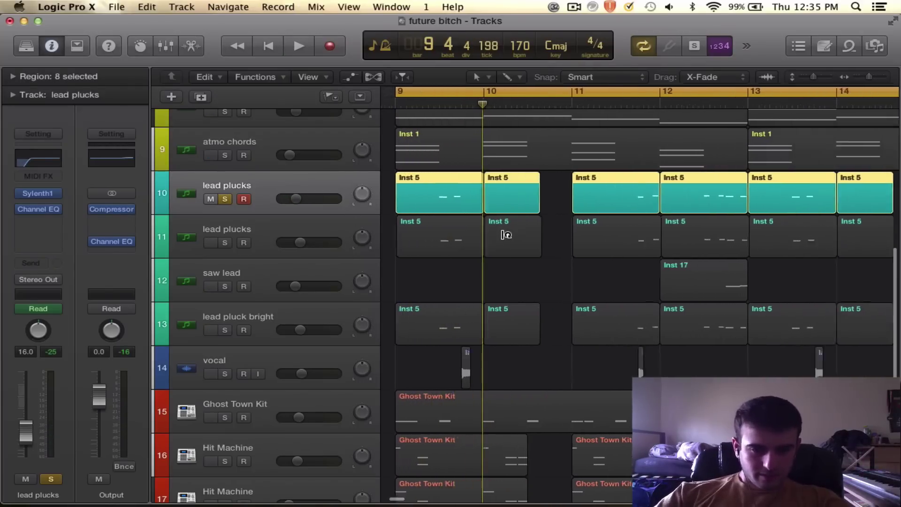
Step: Place the playhead at 9.3, on the first note of the track 10 lead plucks, to compare its timing with track 11
{"action": "scroll", "coordinate": [506, 235], "scroll_direction": "left", "scroll_amount": 3}
{"action": "scroll", "coordinate": [505, 235], "scroll_direction": "up", "scroll_amount": 1}
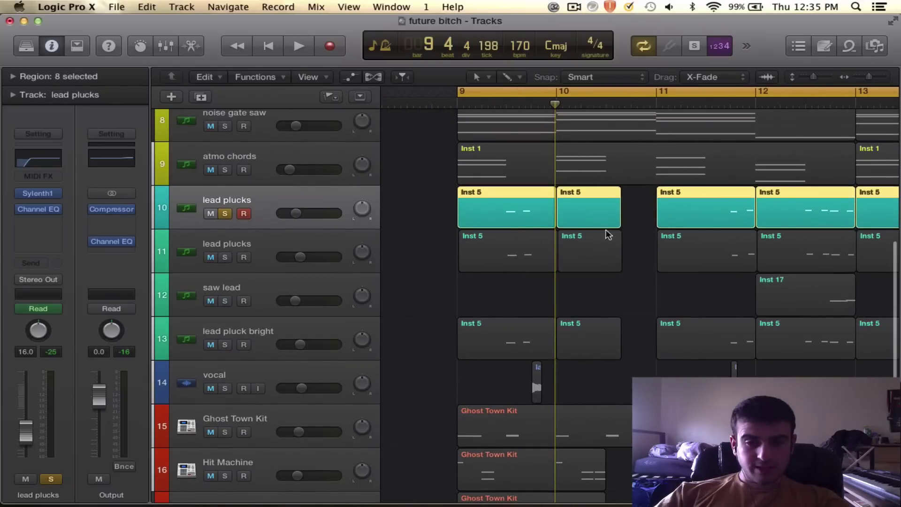
{"action": "scroll", "coordinate": [544, 241], "scroll_direction": "up", "scroll_amount": 6}
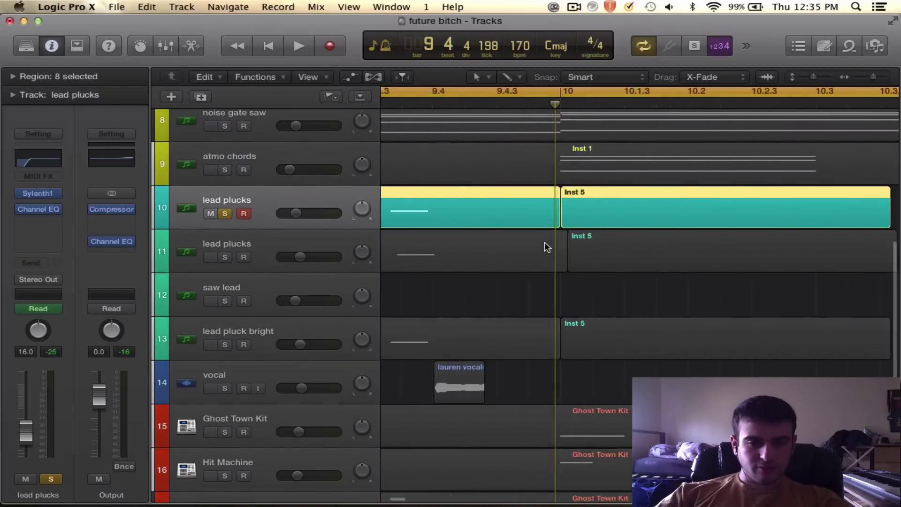
{"action": "left_click", "coordinate": [540, 104]}
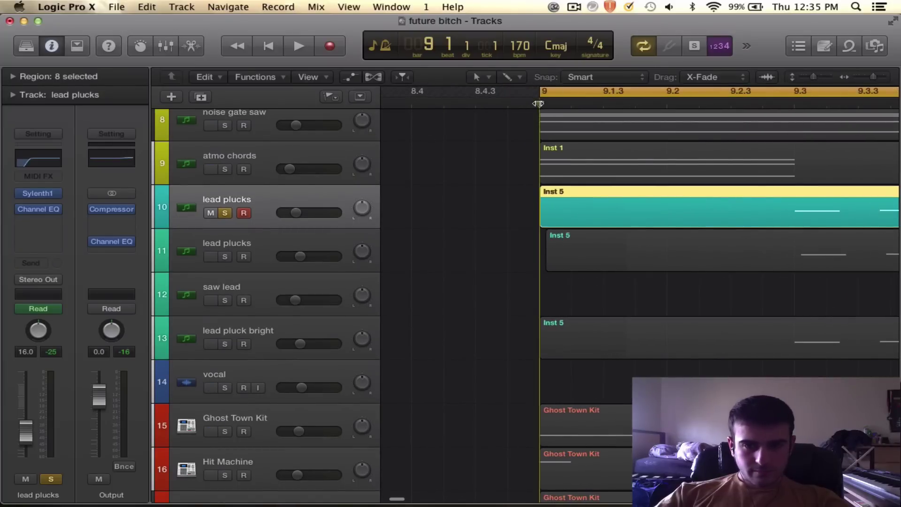
{"action": "scroll", "coordinate": [589, 247], "scroll_direction": "right", "scroll_amount": 5}
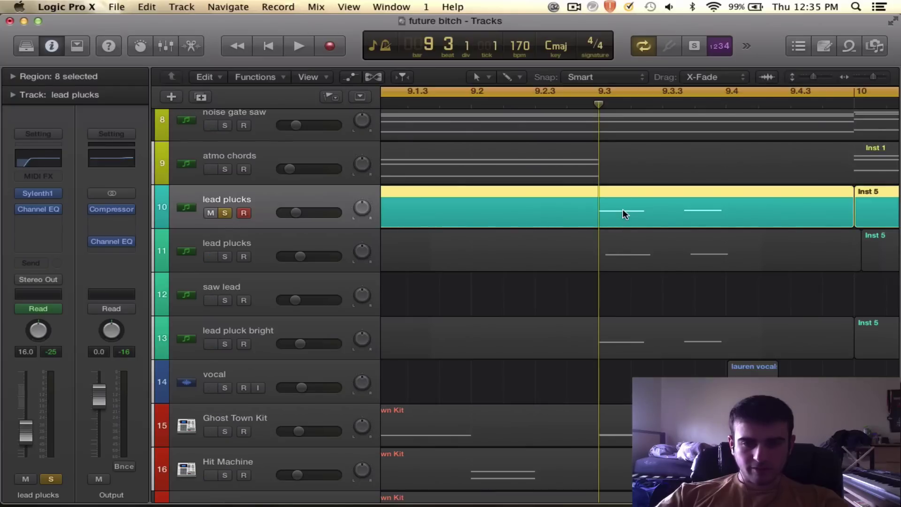
Step: Solo the track 11 lead plucks alongside track 10 and play both layers from bar 9
{"action": "left_click", "coordinate": [225, 256]}
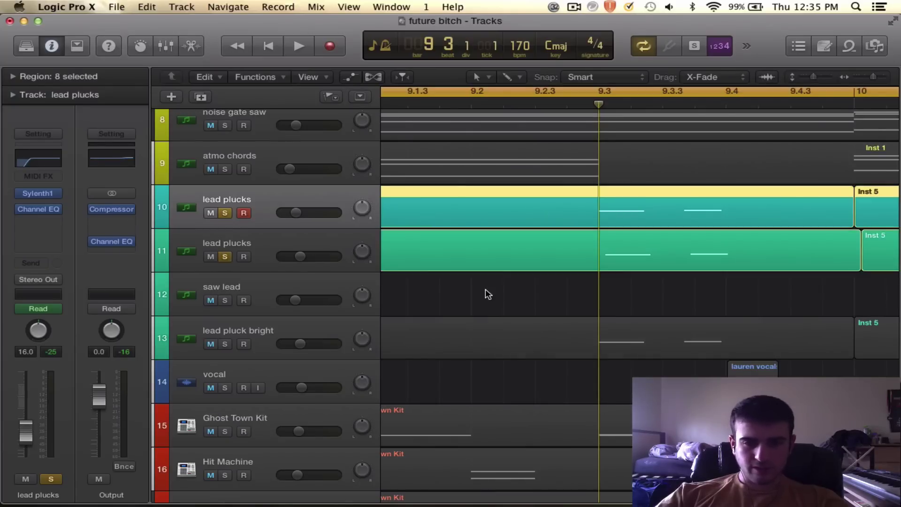
{"action": "key", "text": "super+Left"}
{"action": "key", "text": "super+Left"}
{"action": "key", "text": "space"}
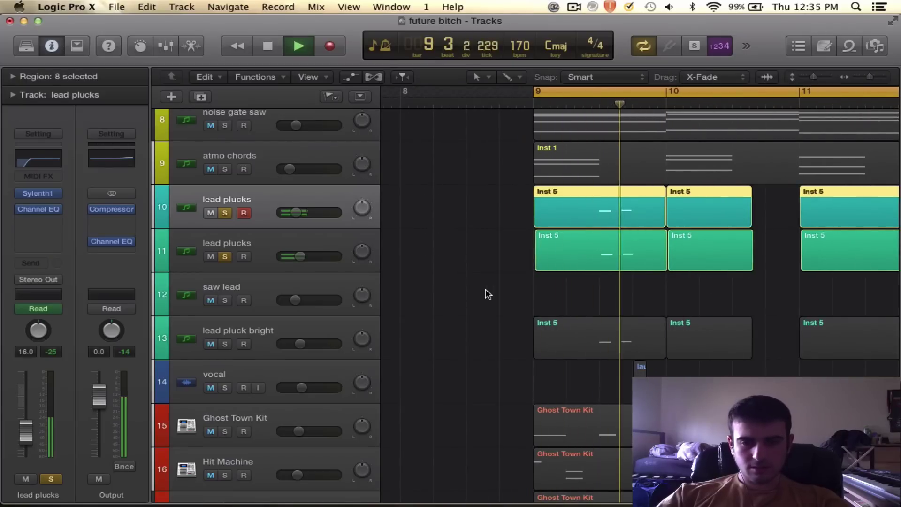
{"action": "key", "text": "space"}
Step: Play the track 11 lead plucks alone by temporarily unsoloing track 10, restoring its solo once heard
{"action": "scroll", "coordinate": [485, 289], "scroll_direction": "right", "scroll_amount": 5}
{"action": "left_click", "coordinate": [466, 250]}
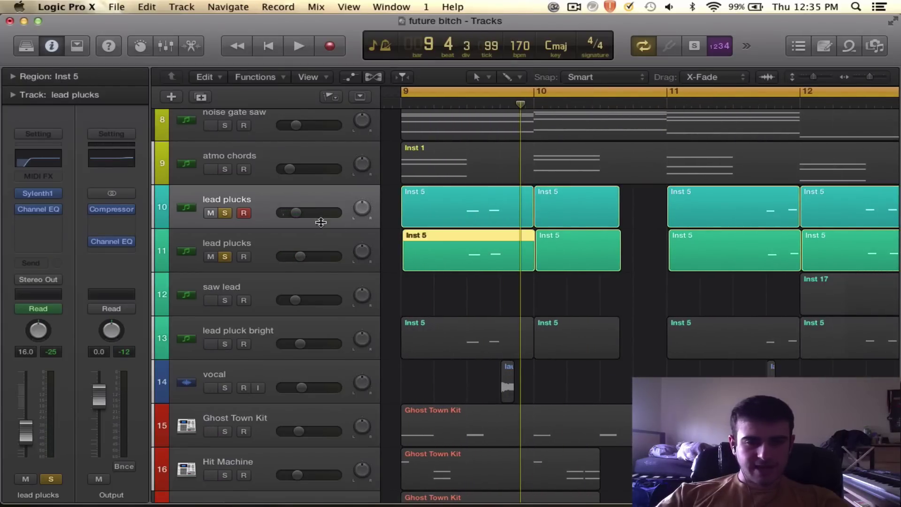
{"action": "left_click", "coordinate": [227, 212]}
{"action": "key", "text": "space"}
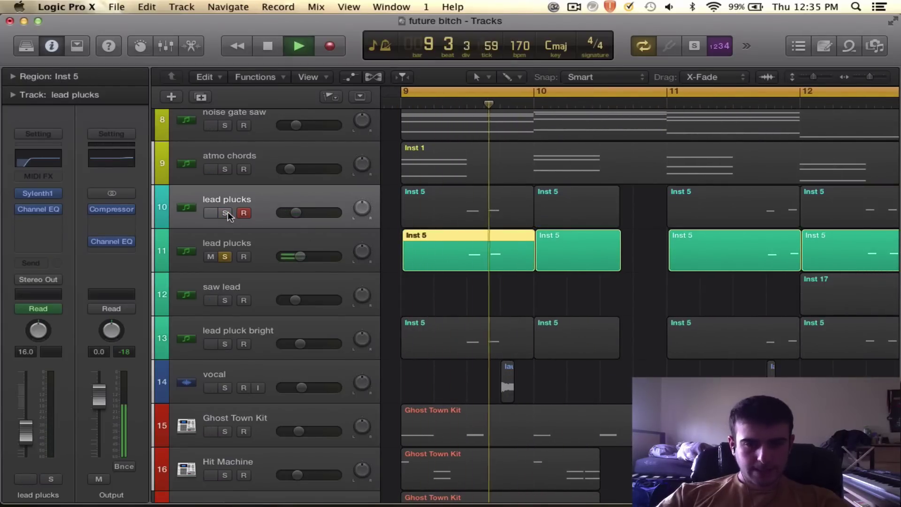
{"action": "key", "text": "space"}
{"action": "left_click", "coordinate": [225, 213]}
Step: Examine the note offset between tracks 10 and 11 up close, with the playhead placed at 9.3
{"action": "key", "text": "super+Right"}
{"action": "key", "text": "super+Right"}
{"action": "scroll", "coordinate": [511, 235], "scroll_direction": "left", "scroll_amount": 5}
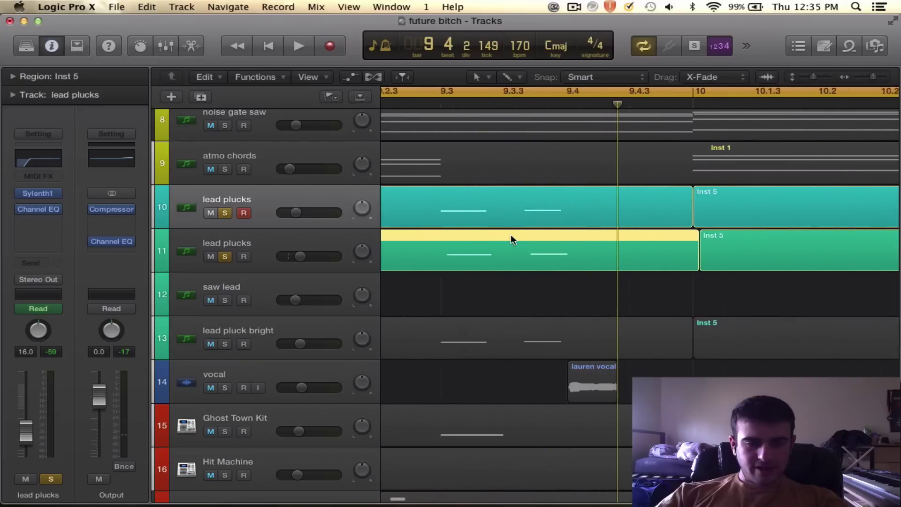
{"action": "left_click", "coordinate": [502, 210]}
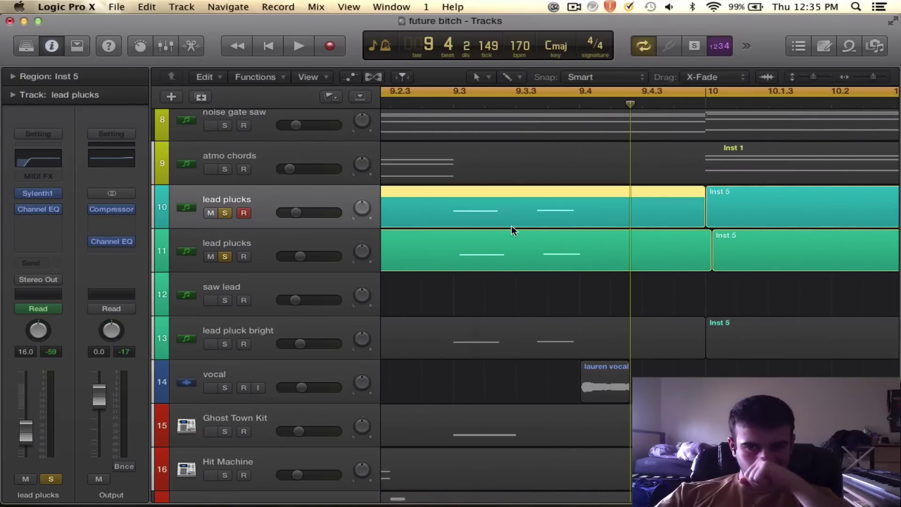
{"action": "scroll", "coordinate": [493, 238], "scroll_direction": "left", "scroll_amount": 2}
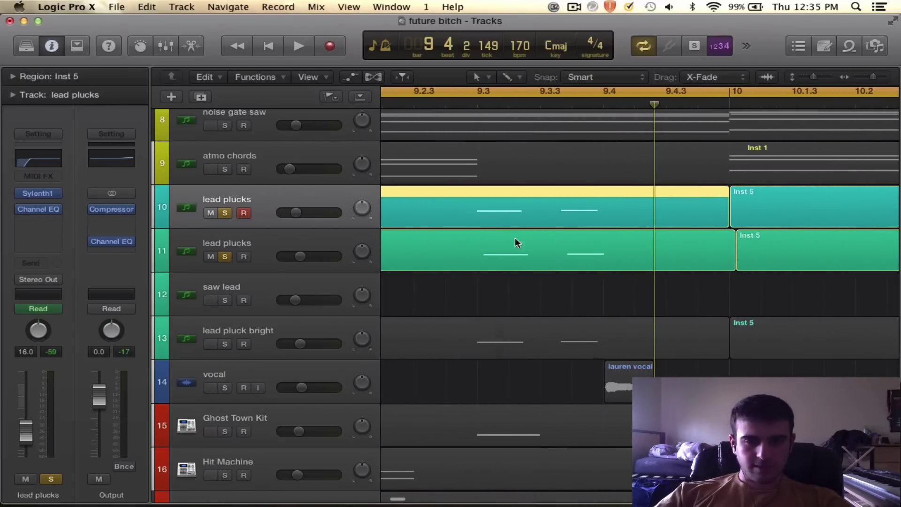
{"action": "left_click", "coordinate": [471, 105]}
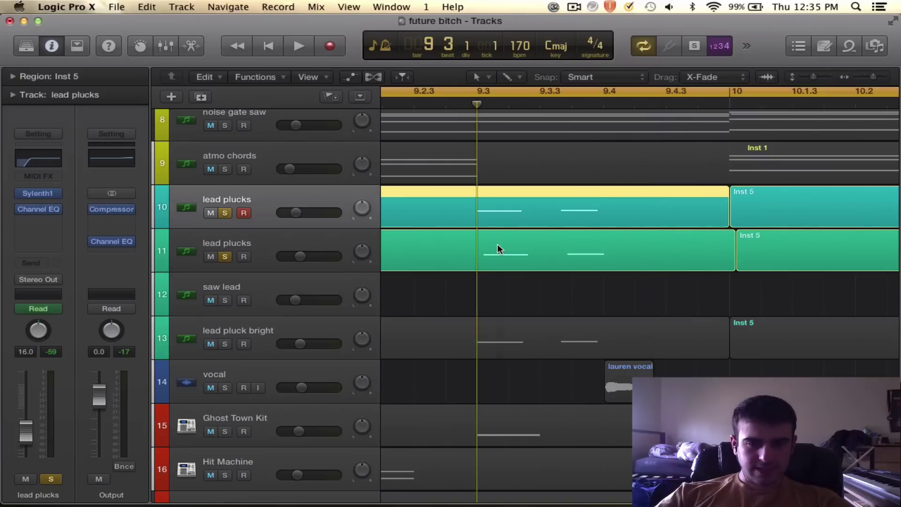
Step: Select the first region on track 11 and play the two lead plucks tracks together through bar 9
{"action": "left_click", "coordinate": [497, 246]}
{"action": "scroll", "coordinate": [494, 244], "scroll_direction": "down", "scroll_amount": 4}
{"action": "scroll", "coordinate": [494, 244], "scroll_direction": "left", "scroll_amount": 10}
{"action": "key", "text": "space"}
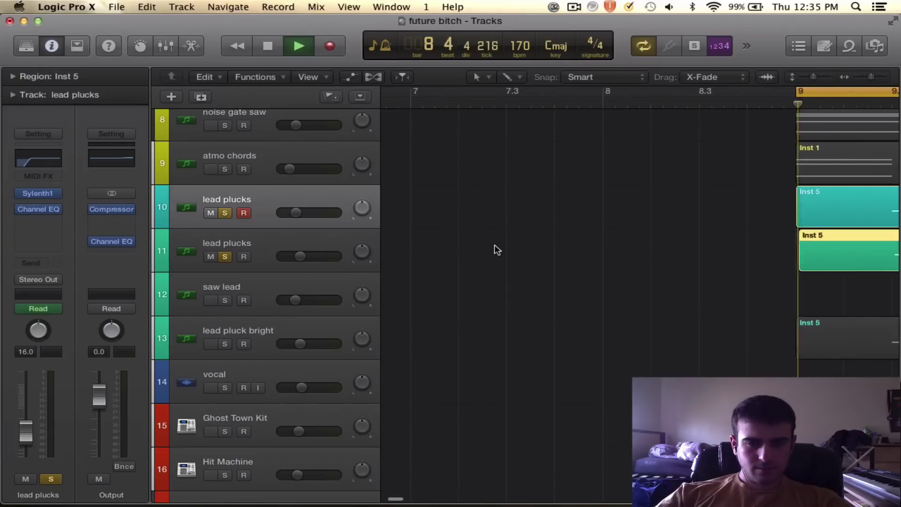
{"action": "scroll", "coordinate": [494, 244], "scroll_direction": "right", "scroll_amount": 5}
{"action": "key", "text": "space"}
{"action": "scroll", "coordinate": [497, 250], "scroll_direction": "right", "scroll_amount": 2}
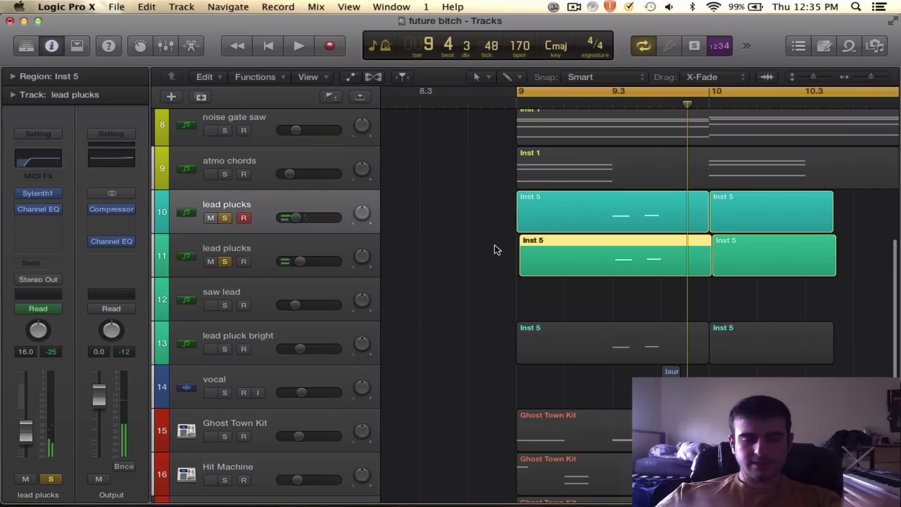
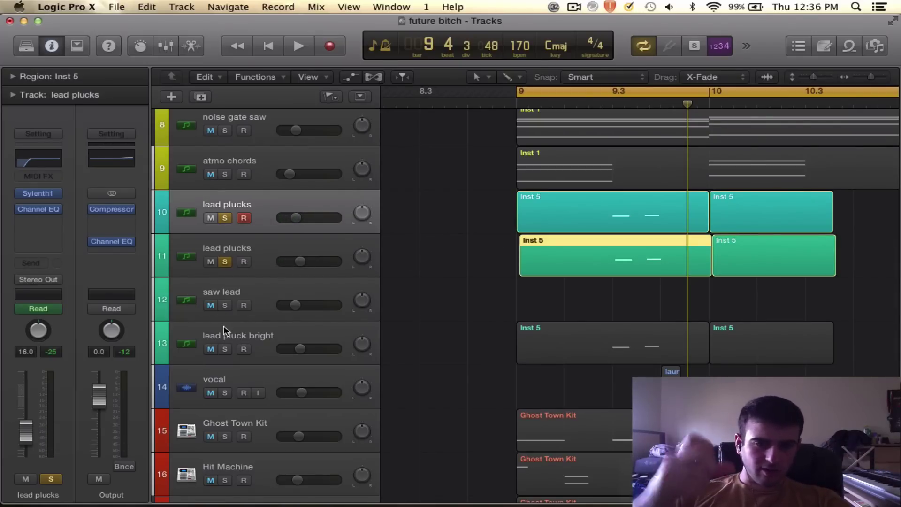
Step: Solo the lead pluck bright track and set the cycle range from 9.3 to just past bar 10
{"action": "left_click", "coordinate": [225, 350]}
{"action": "scroll", "coordinate": [599, 316], "scroll_direction": "right", "scroll_amount": 8}
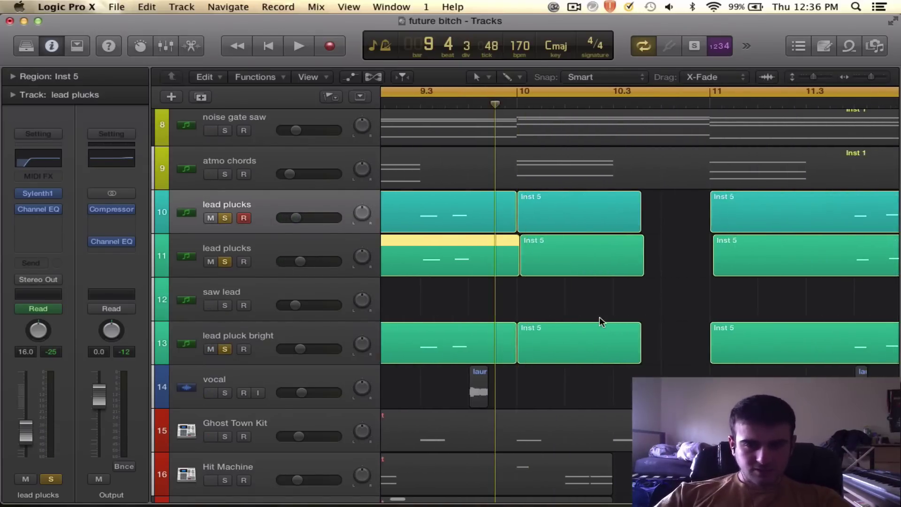
{"action": "key", "text": "super+Right"}
{"action": "key", "text": "super+Right"}
{"action": "key", "text": "super+Right"}
{"action": "scroll", "coordinate": [599, 317], "scroll_direction": "left", "scroll_amount": 8}
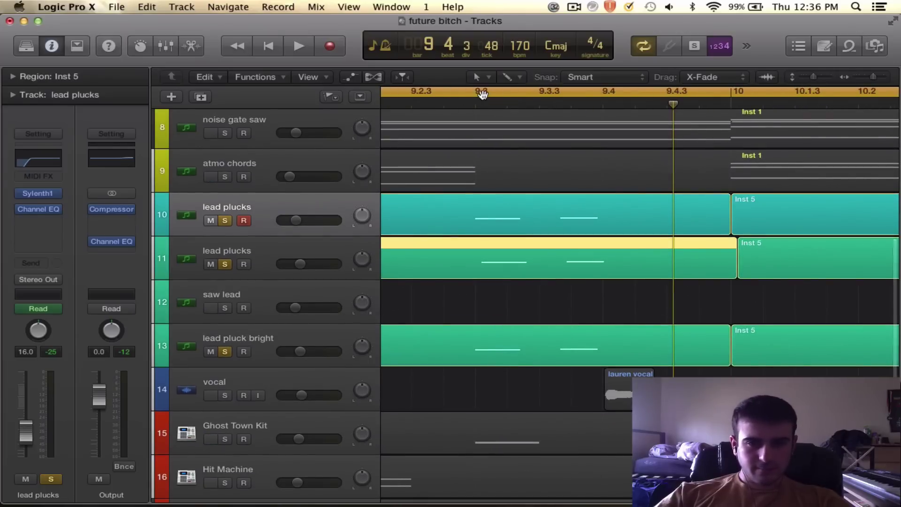
{"action": "left_click_drag", "start_coordinate": [482, 94], "coordinate": [754, 94]}
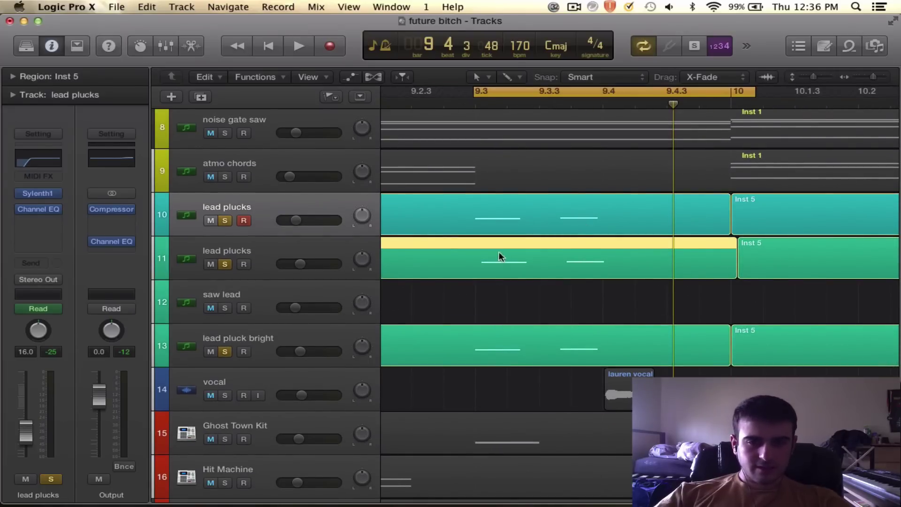
Step: Play lead pluck bright alone by temporarily unsoloing both lead plucks tracks, restoring their solos once heard
{"action": "left_click", "coordinate": [224, 264]}
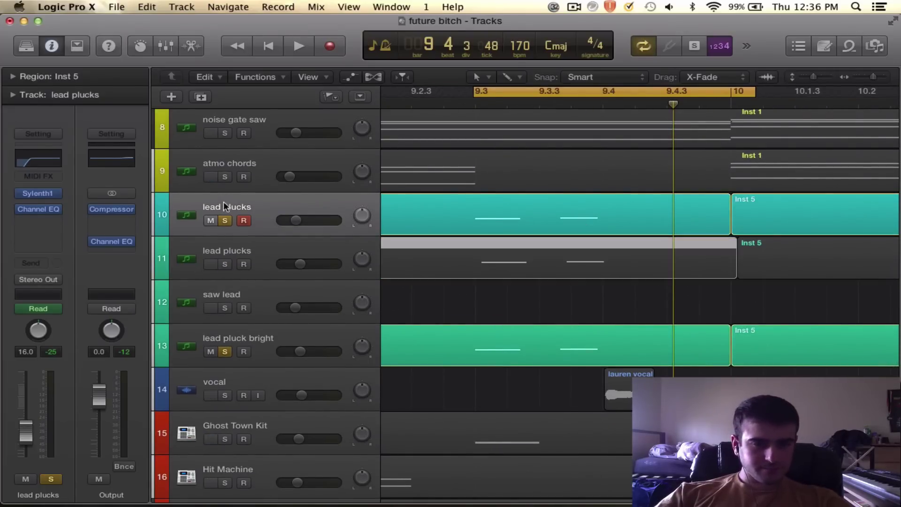
{"action": "left_click", "coordinate": [225, 221]}
{"action": "key", "text": "space"}
{"action": "key", "text": "space"}
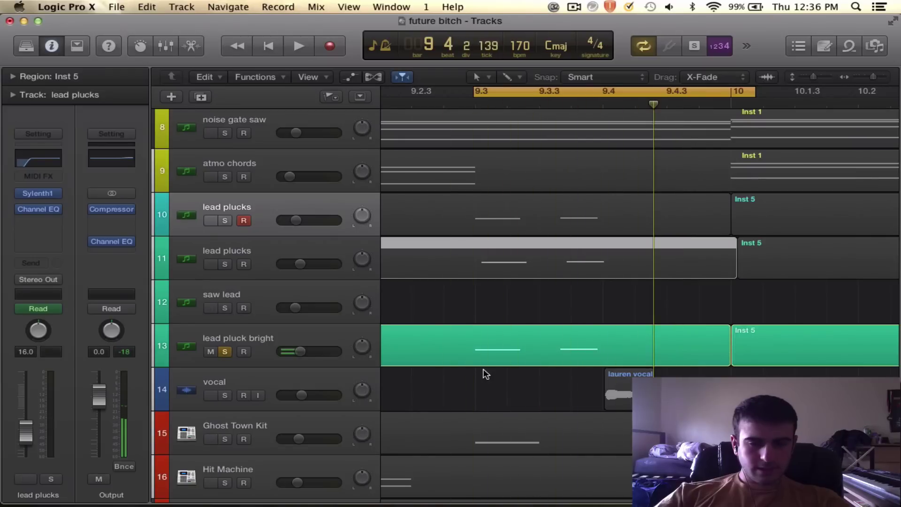
{"action": "left_click", "coordinate": [226, 264]}
{"action": "left_click", "coordinate": [225, 221]}
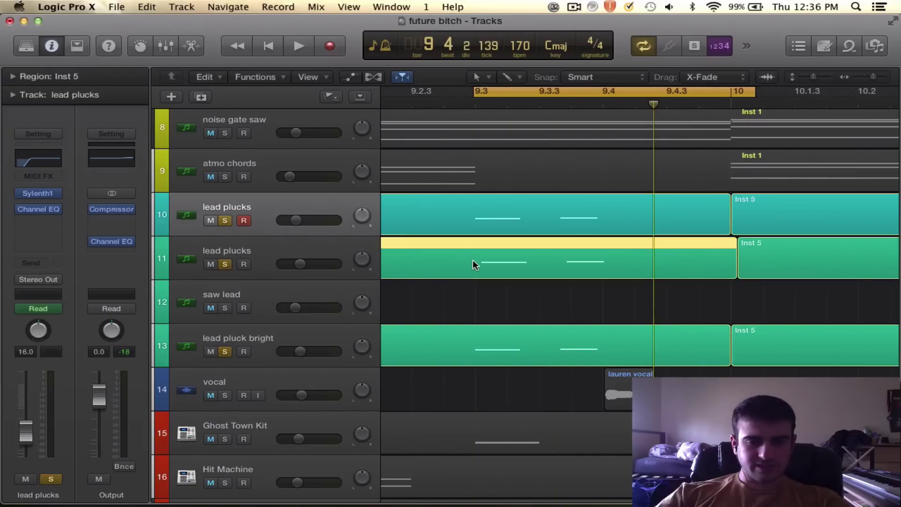
Step: Play the two lead plucks tracks and lead pluck bright together from 9.3
{"action": "scroll", "coordinate": [635, 317], "scroll_direction": "down", "scroll_amount": 5}
{"action": "scroll", "coordinate": [635, 317], "scroll_direction": "right", "scroll_amount": 1}
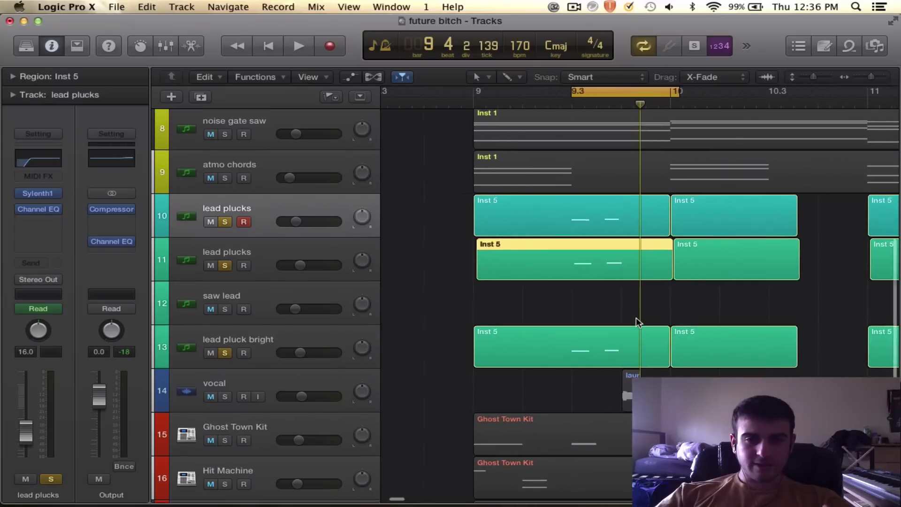
{"action": "scroll", "coordinate": [637, 321], "scroll_direction": "right", "scroll_amount": 1}
{"action": "key", "text": "space"}
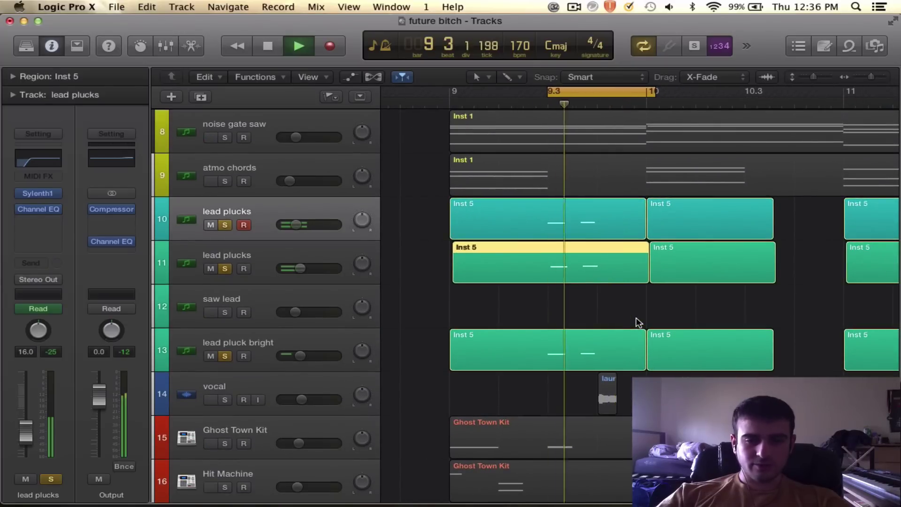
{"action": "key", "text": "space"}
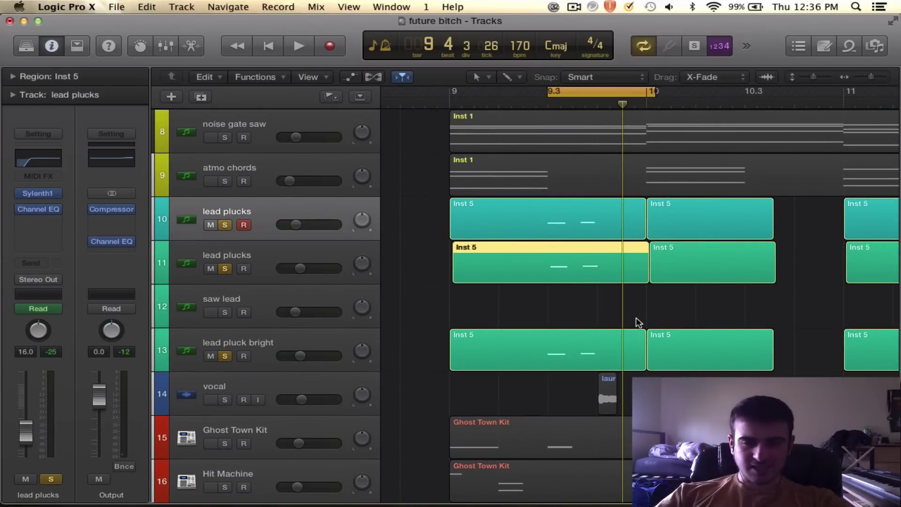
Step: Replace the cycle range with one running from bar 9 to bar 11
{"action": "left_click", "coordinate": [582, 88]}
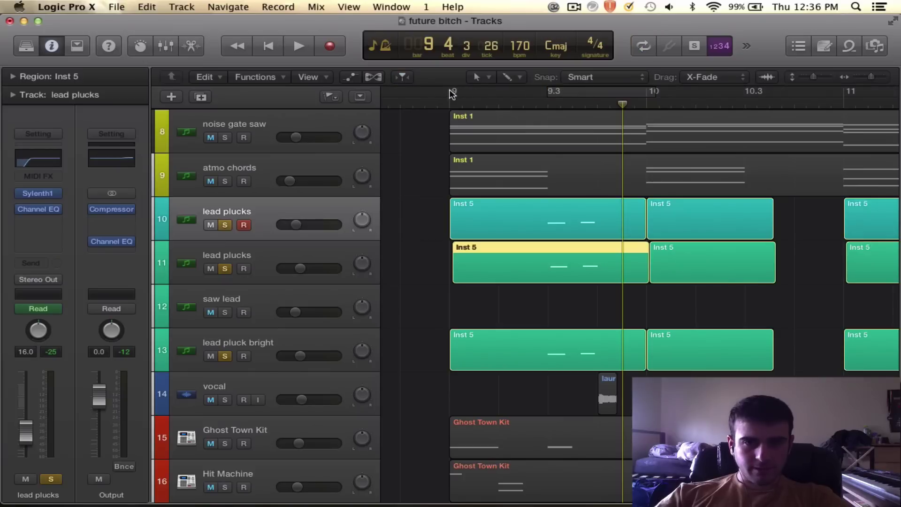
{"action": "left_click_drag", "start_coordinate": [451, 94], "coordinate": [730, 189]}
{"action": "key", "text": "super+Left"}
{"action": "key", "text": "super+Left"}
{"action": "scroll", "coordinate": [658, 221], "scroll_direction": "right", "scroll_amount": 8}
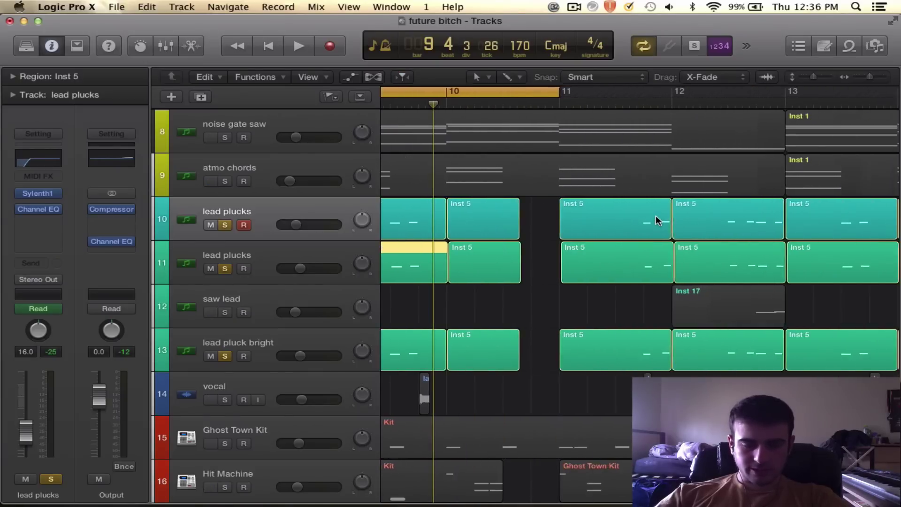
{"action": "key", "text": "super+Left"}
{"action": "scroll", "coordinate": [658, 221], "scroll_direction": "left", "scroll_amount": 5}
Step: Unsolo both lead plucks tracks and lead pluck bright, checking the lead tracks' channel strips one by one
{"action": "left_click", "coordinate": [225, 270]}
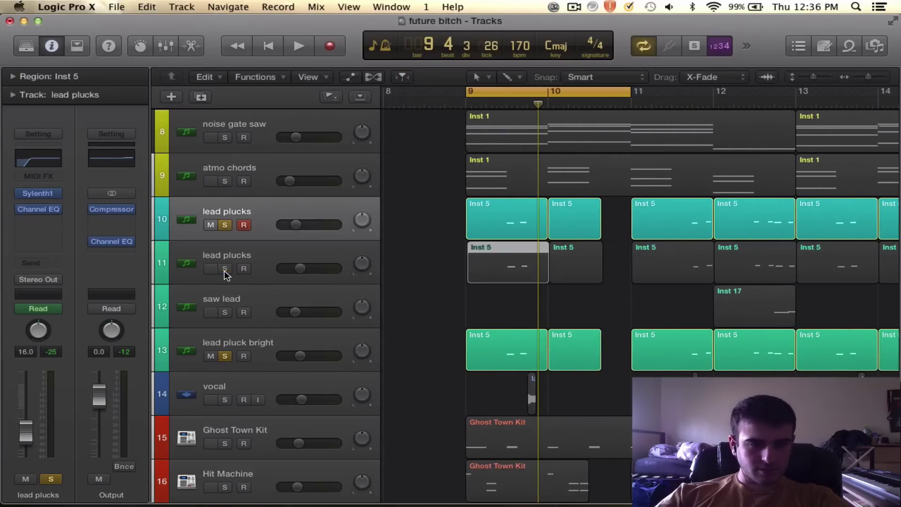
{"action": "left_click", "coordinate": [226, 225]}
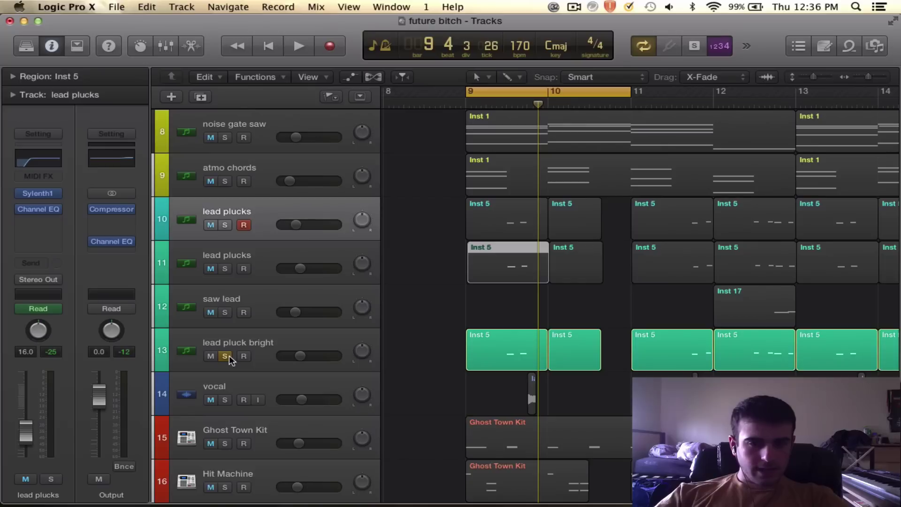
{"action": "left_click", "coordinate": [254, 356]}
{"action": "left_click", "coordinate": [255, 263]}
{"action": "left_click", "coordinate": [255, 216]}
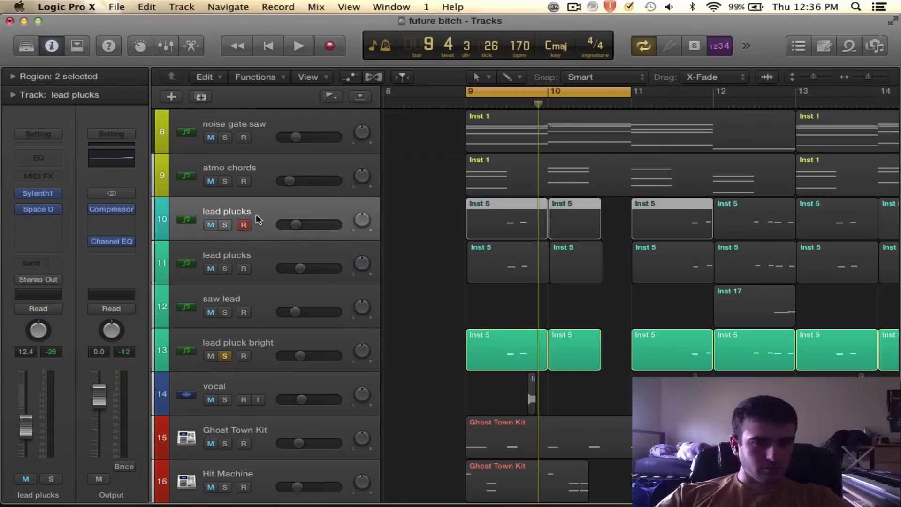
{"action": "left_click", "coordinate": [267, 323]}
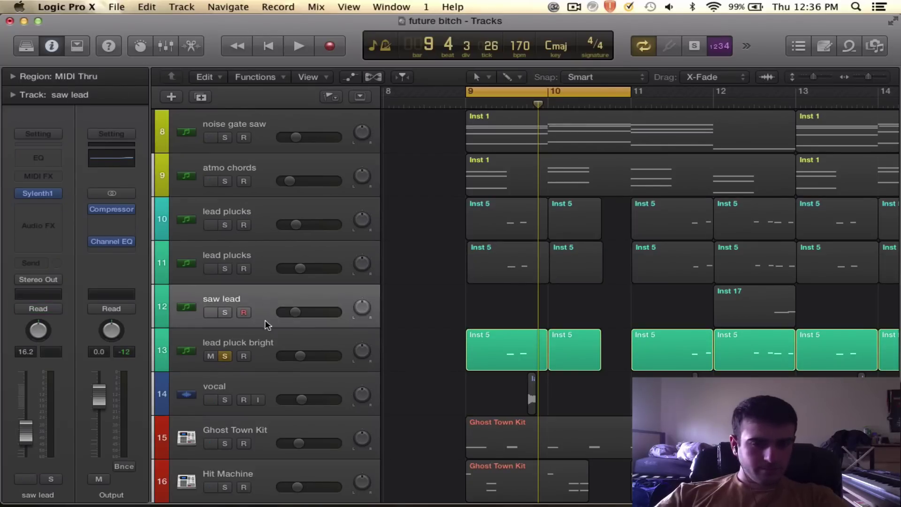
{"action": "left_click", "coordinate": [266, 346]}
{"action": "left_click", "coordinate": [225, 356]}
Step: Solo the vocal track and play its chop from bar 9
{"action": "scroll", "coordinate": [277, 354], "scroll_direction": "down", "scroll_amount": 3}
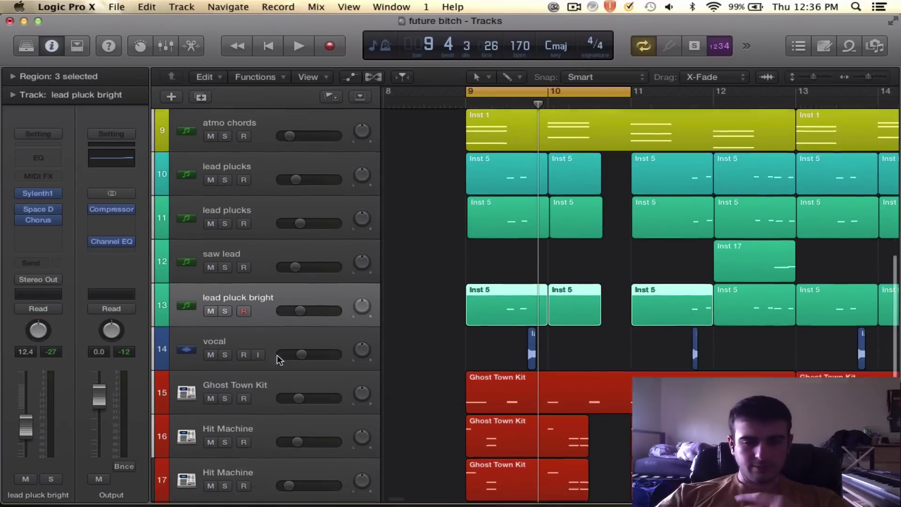
{"action": "left_click", "coordinate": [225, 331]}
{"action": "key", "text": "space"}
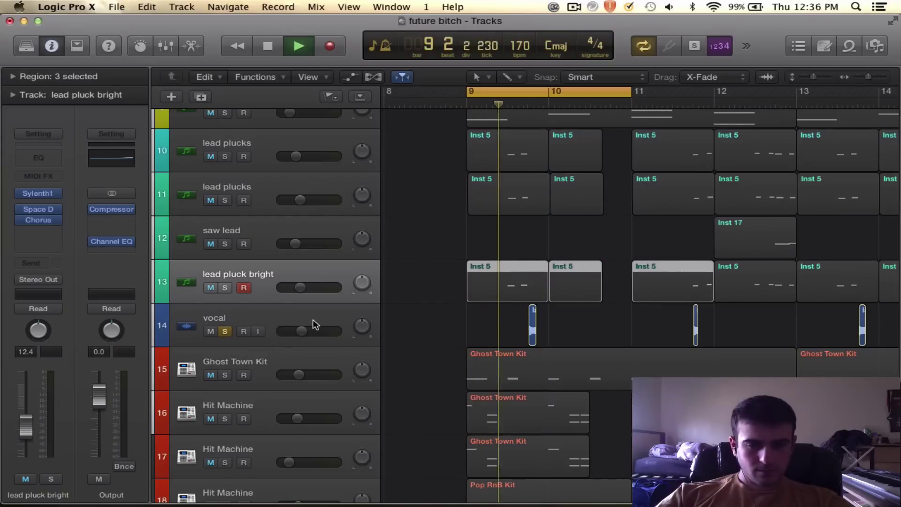
{"action": "key", "text": "space"}
{"action": "scroll", "coordinate": [389, 326], "scroll_direction": "up", "scroll_amount": 4}
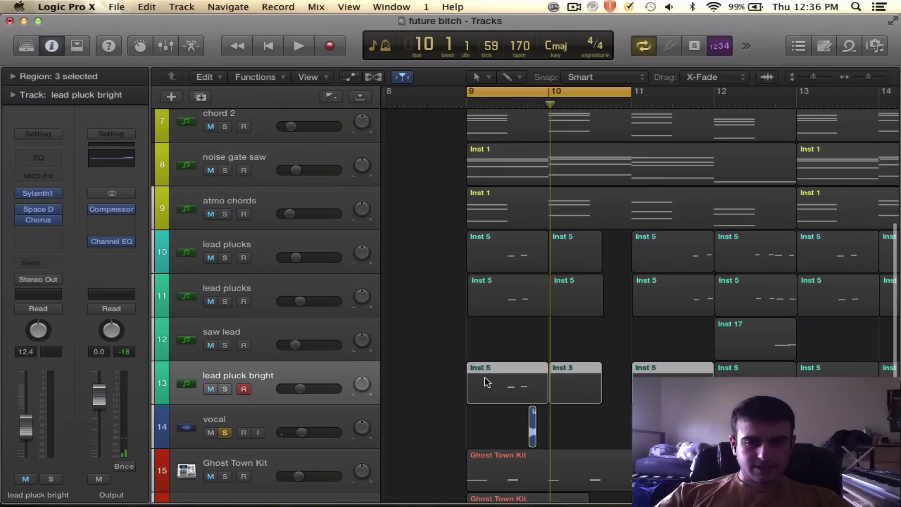
Step: Solo lead pluck bright, saw lead and both lead plucks tracks alongside the vocal
{"action": "scroll", "coordinate": [483, 382], "scroll_direction": "down", "scroll_amount": 1}
{"action": "left_click", "coordinate": [224, 386]}
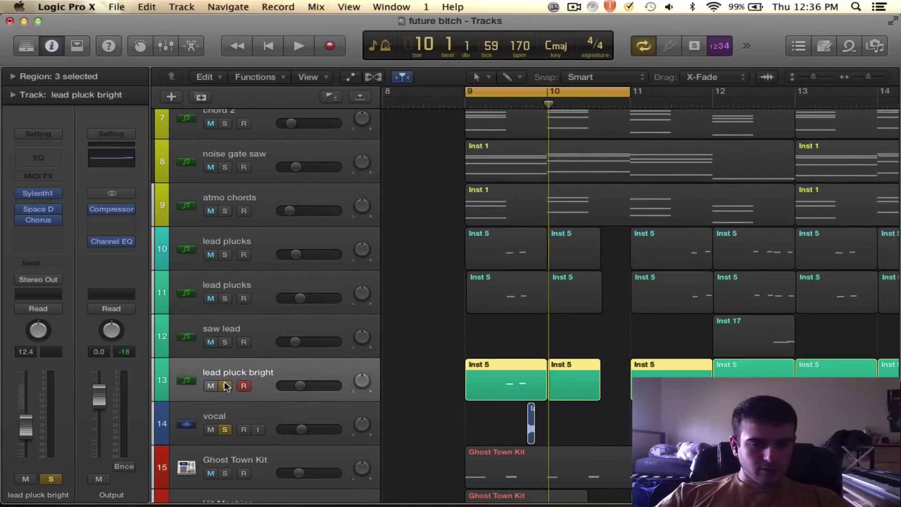
{"action": "left_click", "coordinate": [225, 342]}
{"action": "left_click", "coordinate": [224, 297]}
{"action": "left_click", "coordinate": [226, 254]}
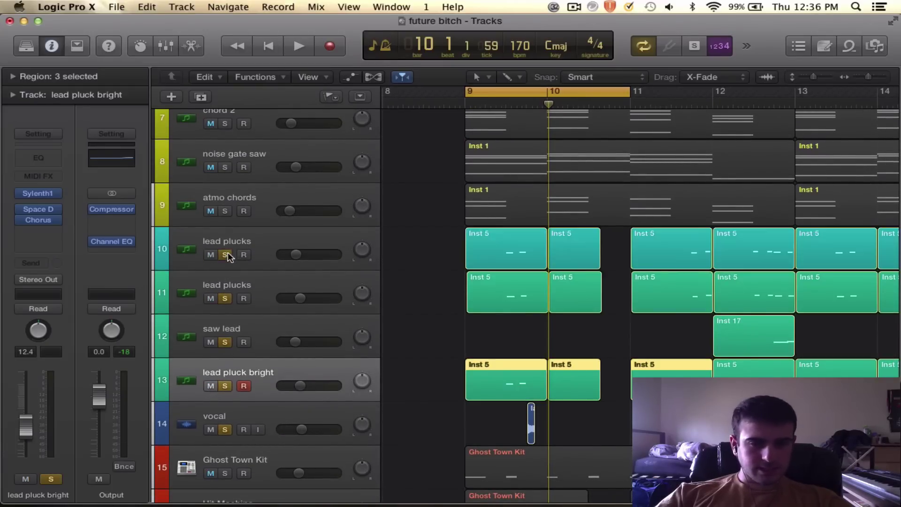
Step: Select the first vocal chop region after bar 9 and place the playhead at its start, bar 9 beat 4
{"action": "scroll", "coordinate": [474, 319], "scroll_direction": "up", "scroll_amount": 5}
{"action": "scroll", "coordinate": [474, 320], "scroll_direction": "down", "scroll_amount": 3}
{"action": "scroll", "coordinate": [475, 320], "scroll_direction": "right", "scroll_amount": 2}
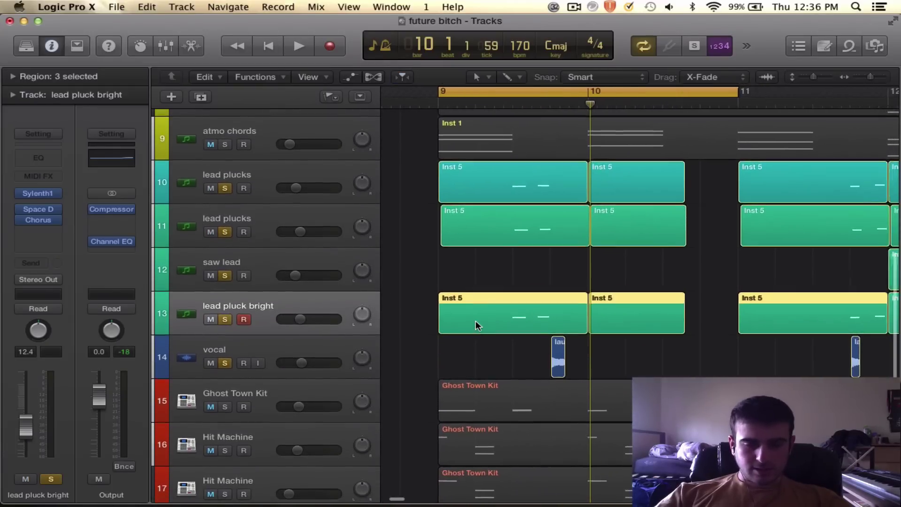
{"action": "left_click", "coordinate": [553, 353]}
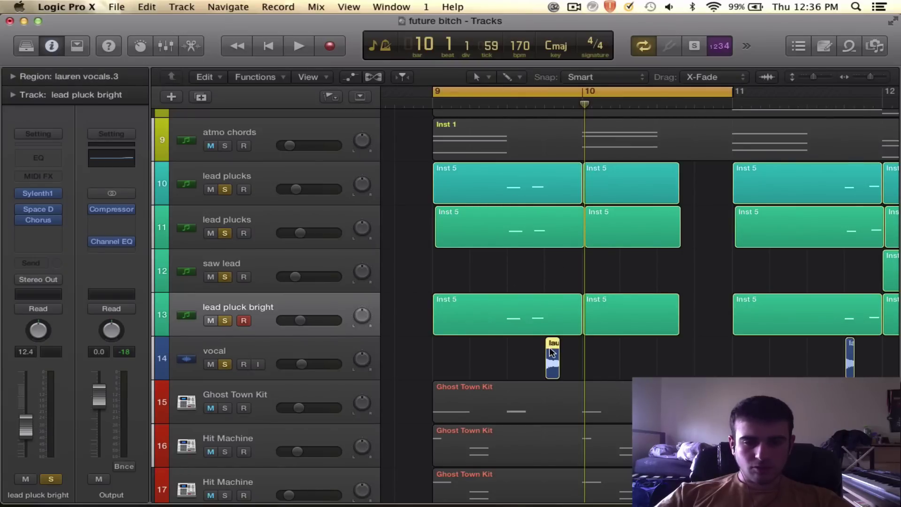
{"action": "left_click", "coordinate": [545, 106]}
{"action": "scroll", "coordinate": [555, 248], "scroll_direction": "up", "scroll_amount": 3}
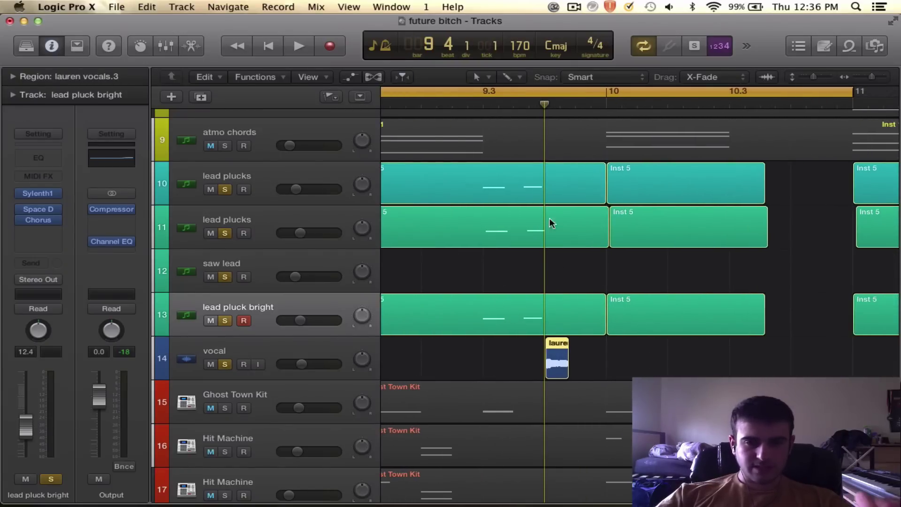
Step: Replace the cycle range with one from bar 9 beat 3 to just past bar 10 beat 4, and play it
{"action": "left_click", "coordinate": [520, 107]}
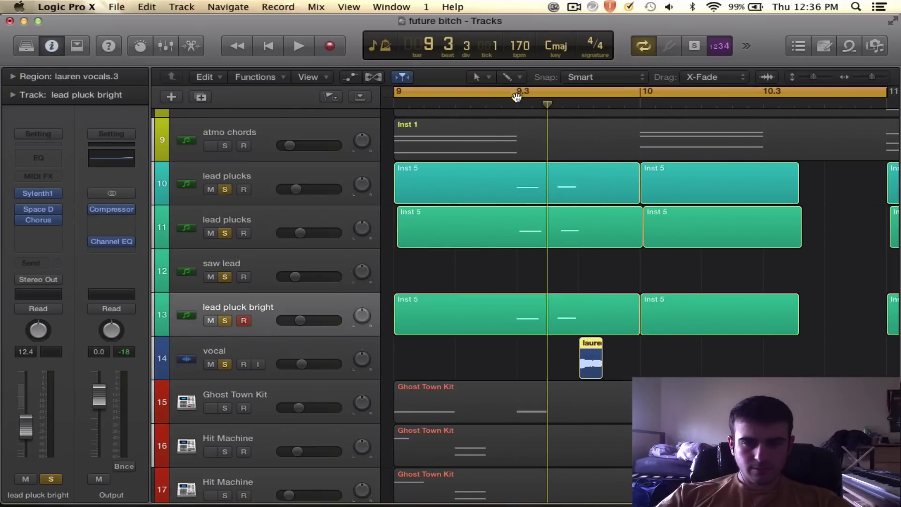
{"action": "left_click", "coordinate": [515, 98]}
{"action": "left_click", "coordinate": [516, 92]}
{"action": "left_click_drag", "start_coordinate": [516, 94], "coordinate": [849, 88]}
{"action": "key", "text": "space"}
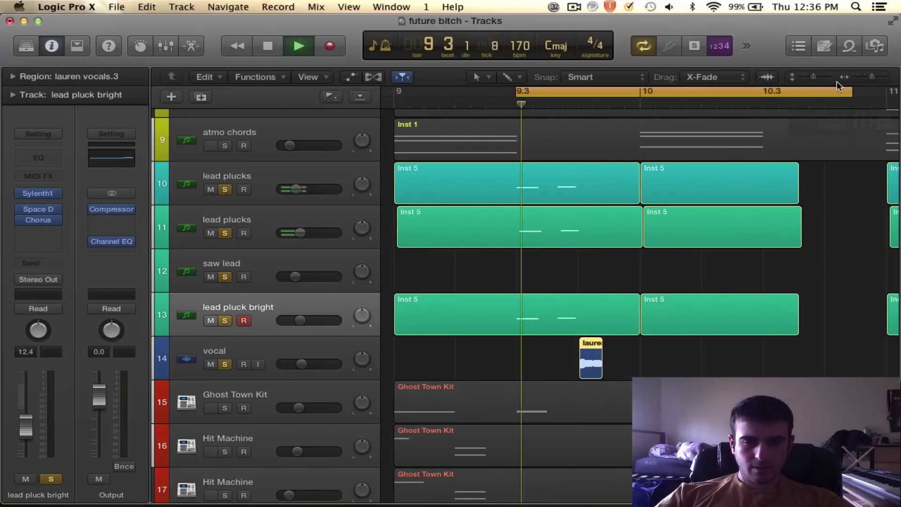
{"action": "key", "text": "space"}
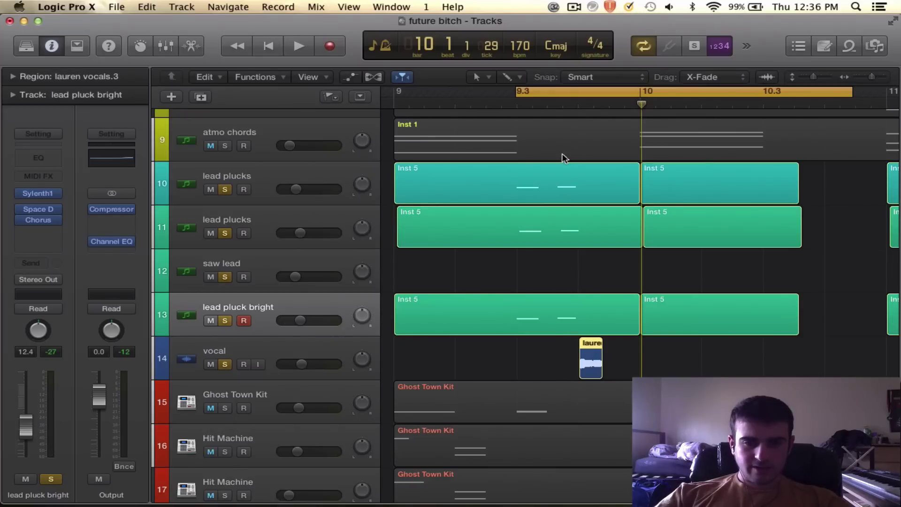
Step: Place the playhead at the vocal chop on bar 9 beat 4 and select the vocal track to show its channel strip
{"action": "scroll", "coordinate": [643, 305], "scroll_direction": "right", "scroll_amount": 2}
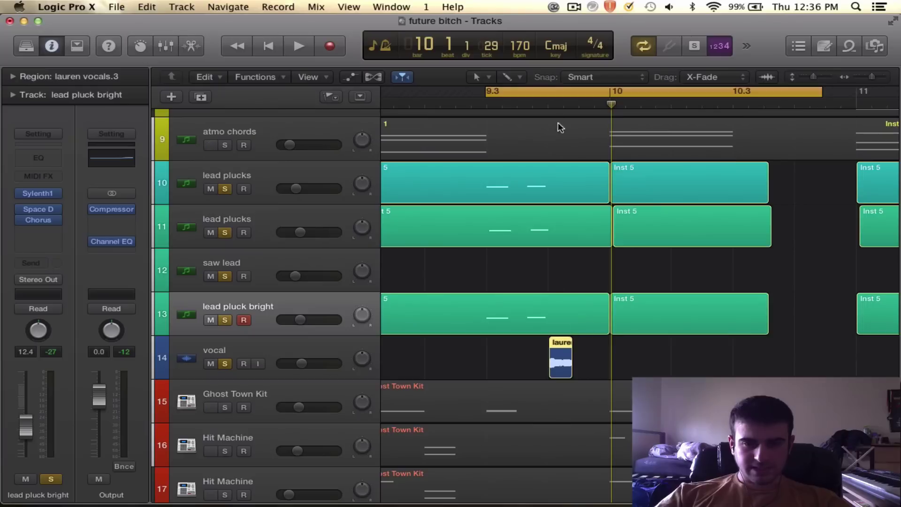
{"action": "left_click", "coordinate": [545, 103]}
{"action": "scroll", "coordinate": [557, 252], "scroll_direction": "down", "scroll_amount": 6}
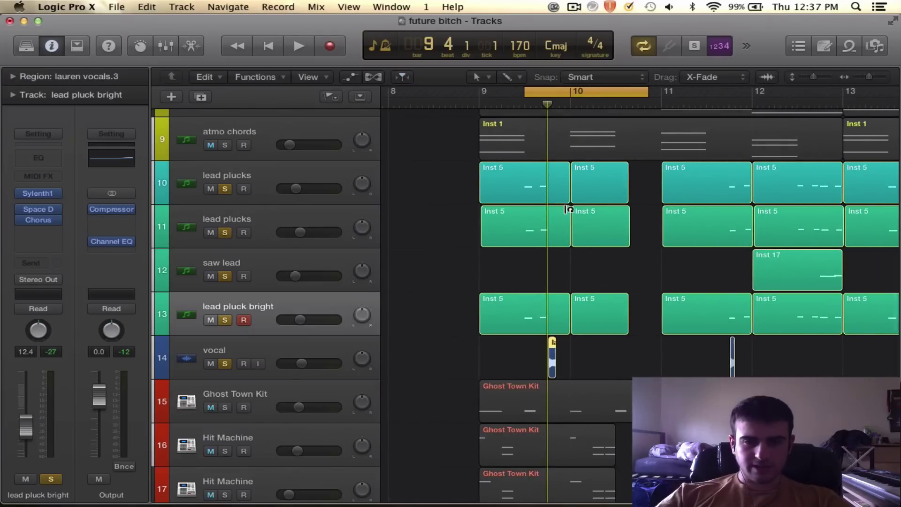
{"action": "scroll", "coordinate": [569, 209], "scroll_direction": "up", "scroll_amount": 6}
{"action": "scroll", "coordinate": [568, 210], "scroll_direction": "down", "scroll_amount": 5}
{"action": "scroll", "coordinate": [566, 211], "scroll_direction": "up", "scroll_amount": 5}
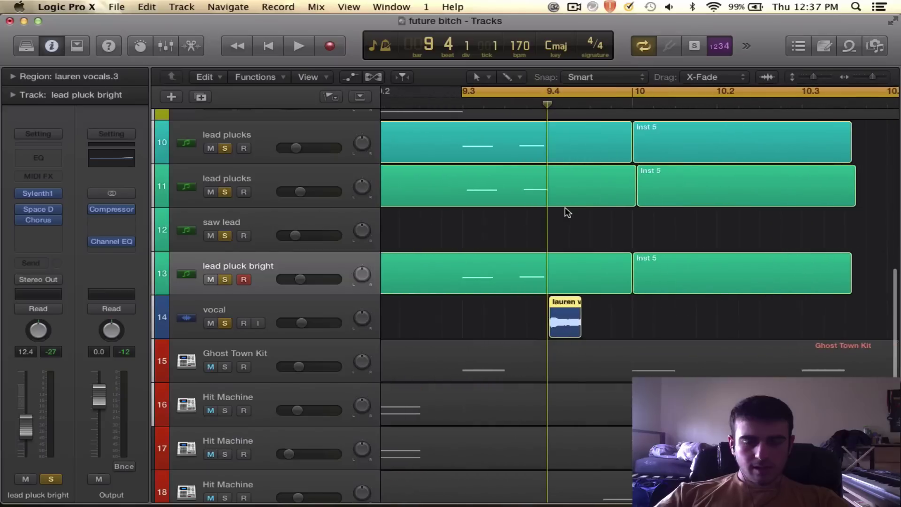
{"action": "scroll", "coordinate": [565, 210], "scroll_direction": "up", "scroll_amount": 8}
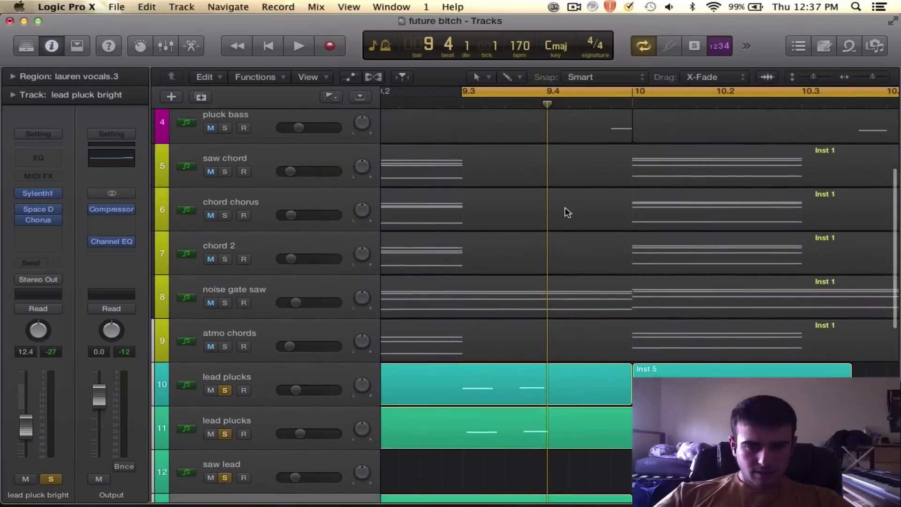
{"action": "scroll", "coordinate": [564, 210], "scroll_direction": "left", "scroll_amount": 1}
{"action": "scroll", "coordinate": [559, 262], "scroll_direction": "down", "scroll_amount": 6}
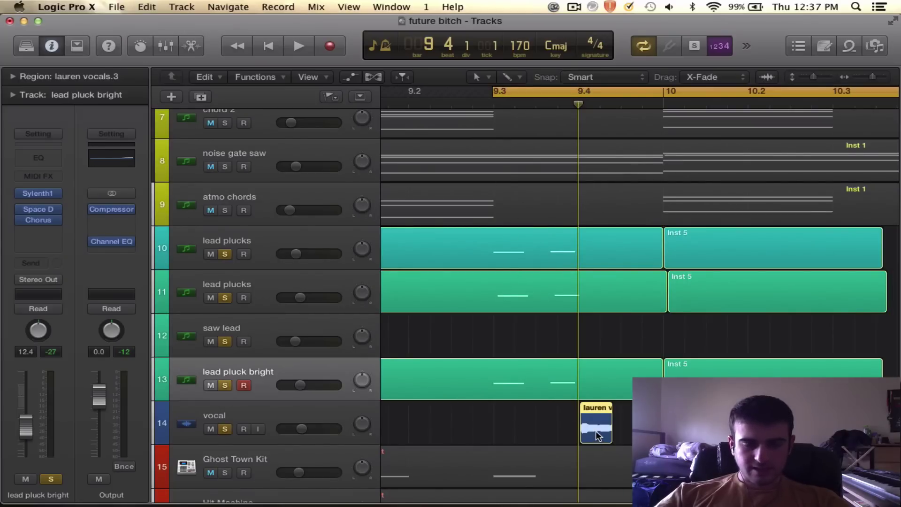
{"action": "left_click", "coordinate": [340, 409]}
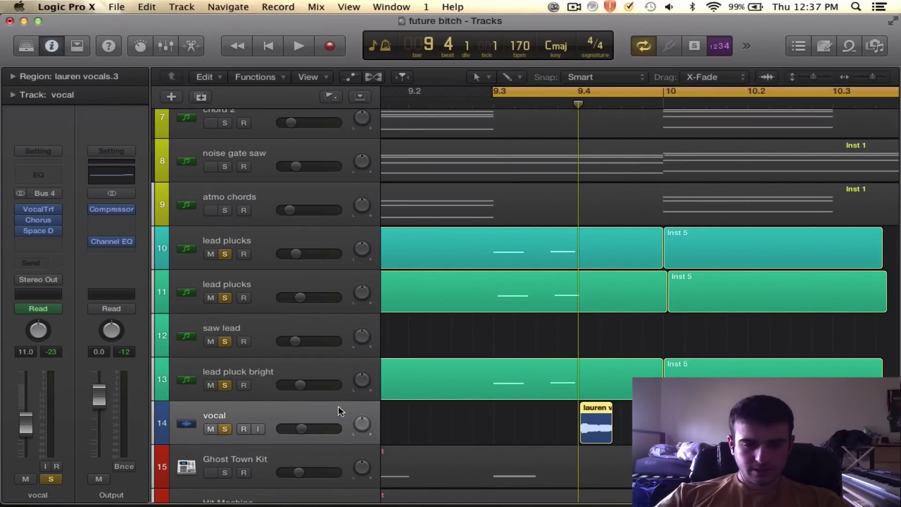
Step: Solo the finger bass and pluck bass tracks alongside the leads and vocal
{"action": "scroll", "coordinate": [570, 404], "scroll_direction": "up", "scroll_amount": 2}
{"action": "scroll", "coordinate": [570, 404], "scroll_direction": "up", "scroll_amount": 6}
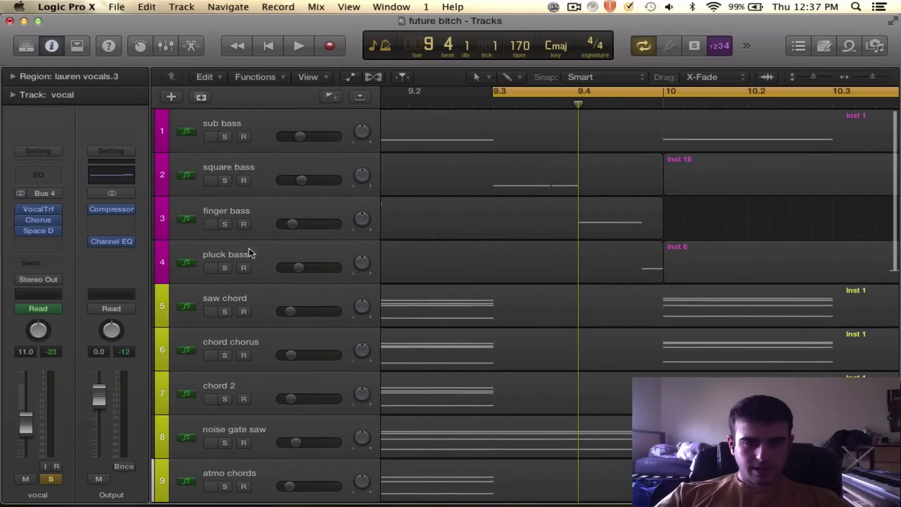
{"action": "left_click", "coordinate": [224, 225]}
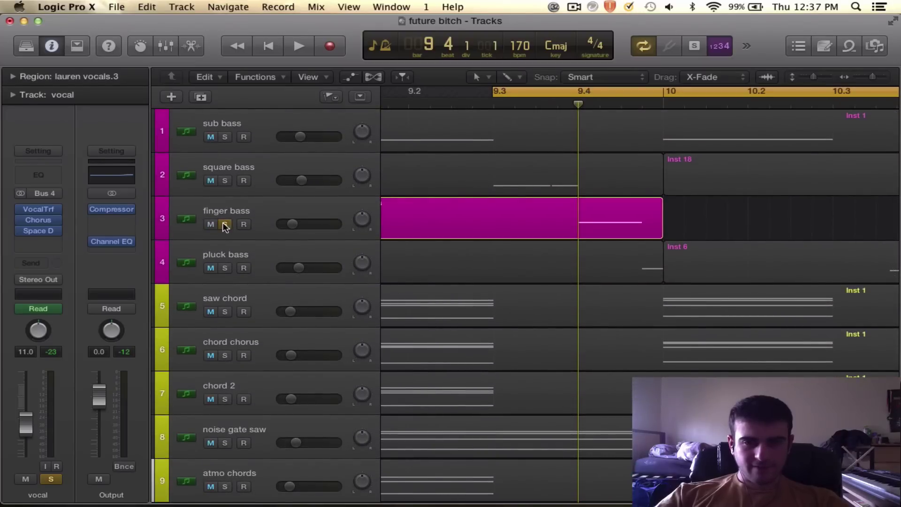
{"action": "left_click", "coordinate": [226, 267]}
{"action": "scroll", "coordinate": [499, 266], "scroll_direction": "down", "scroll_amount": 9}
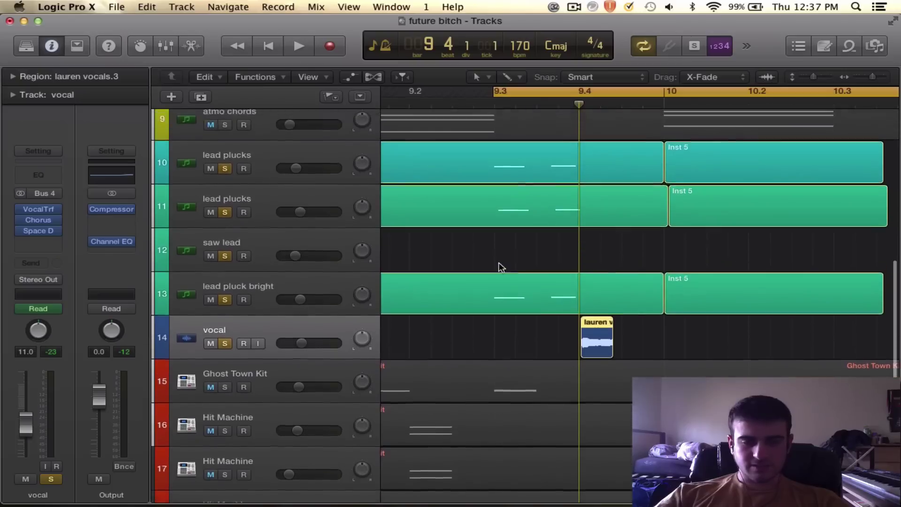
Step: Play the cycle range with finger bass and pluck bass soloed alongside the lead layers
{"action": "scroll", "coordinate": [501, 266], "scroll_direction": "up", "scroll_amount": 8}
{"action": "scroll", "coordinate": [501, 266], "scroll_direction": "down", "scroll_amount": 3}
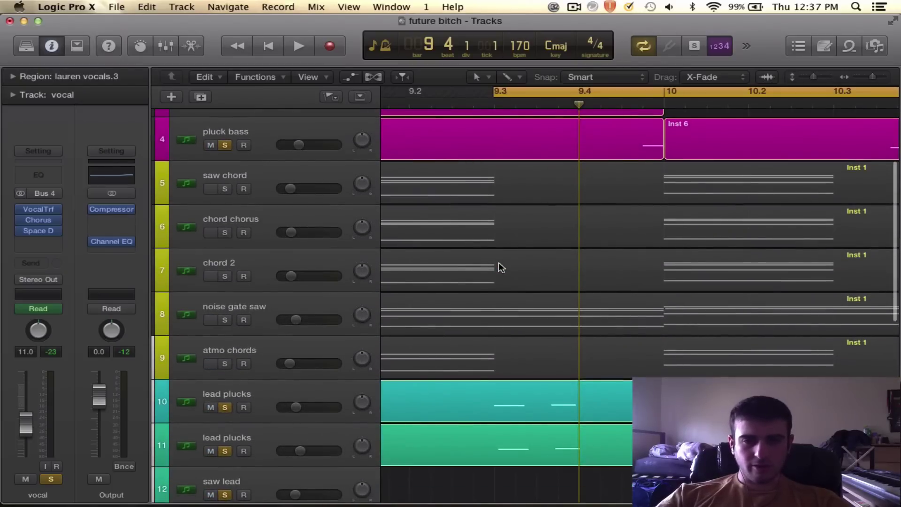
{"action": "key", "text": "space"}
{"action": "key", "text": "space"}
Step: Select the finger bass region before bar 10 and its track, comparing its beat 4 note with the leads and vocal chop
{"action": "scroll", "coordinate": [501, 266], "scroll_direction": "down", "scroll_amount": 3}
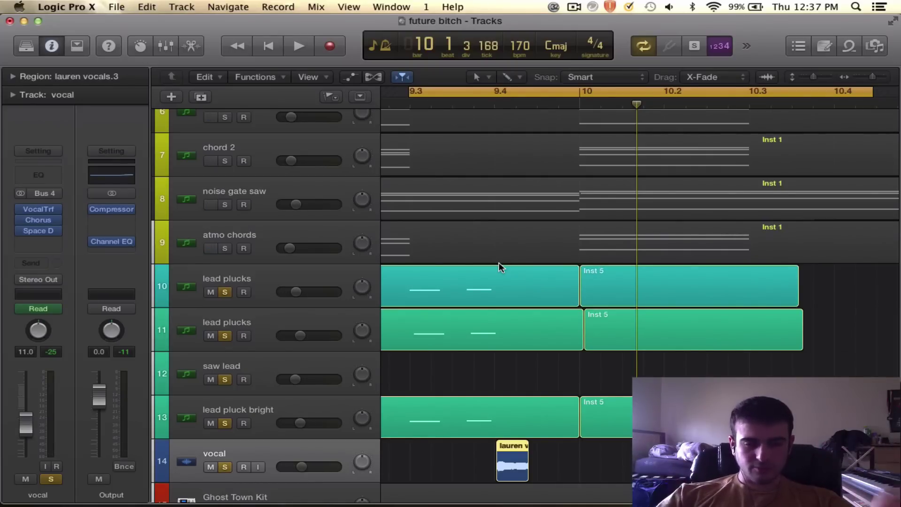
{"action": "scroll", "coordinate": [499, 263], "scroll_direction": "left", "scroll_amount": 2}
{"action": "scroll", "coordinate": [498, 263], "scroll_direction": "up", "scroll_amount": 6}
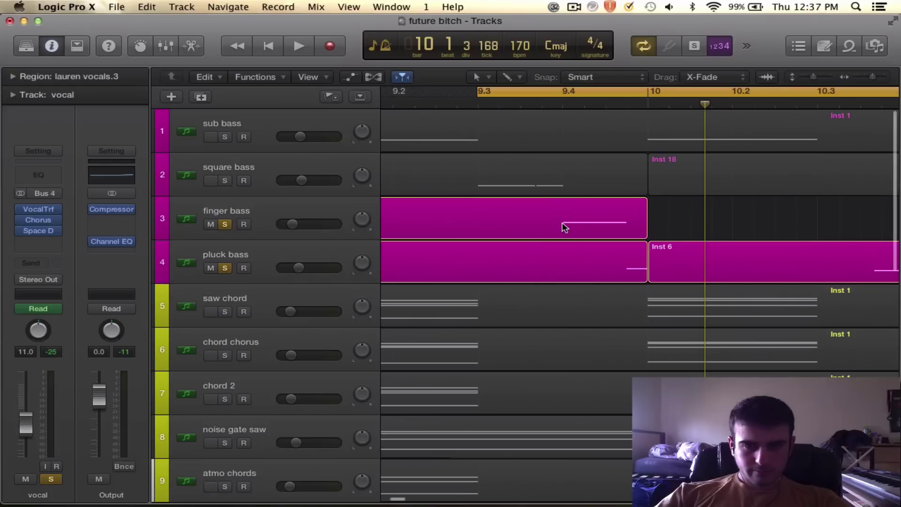
{"action": "left_click", "coordinate": [565, 227]}
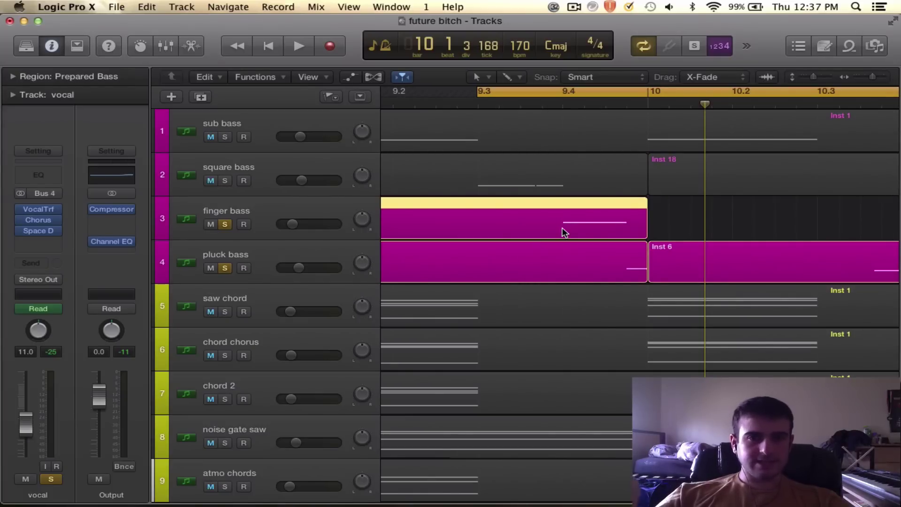
{"action": "scroll", "coordinate": [564, 231], "scroll_direction": "down", "scroll_amount": 9}
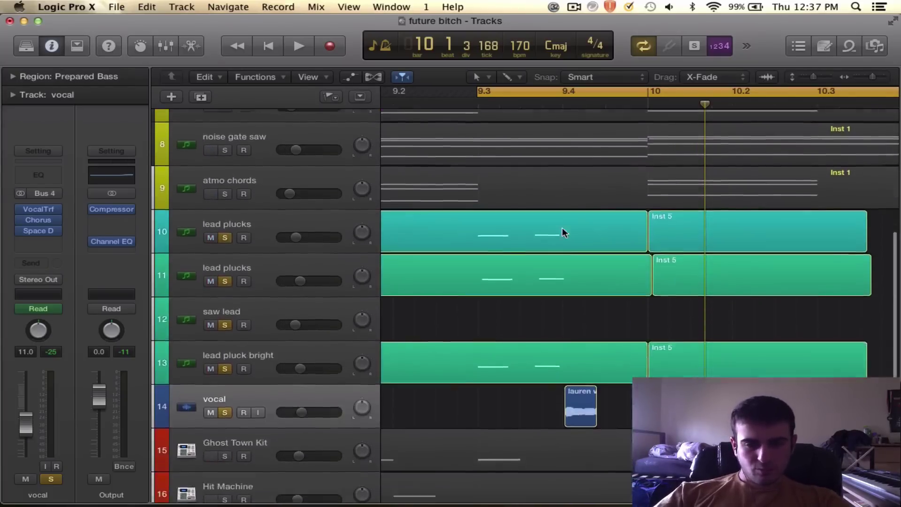
{"action": "scroll", "coordinate": [565, 232], "scroll_direction": "up", "scroll_amount": 3}
{"action": "scroll", "coordinate": [563, 230], "scroll_direction": "up", "scroll_amount": 1}
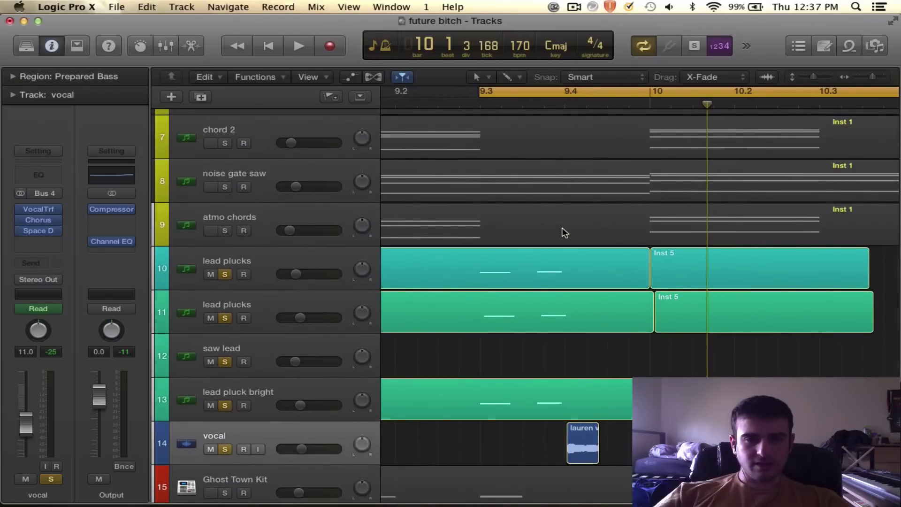
{"action": "scroll", "coordinate": [564, 232], "scroll_direction": "up", "scroll_amount": 5}
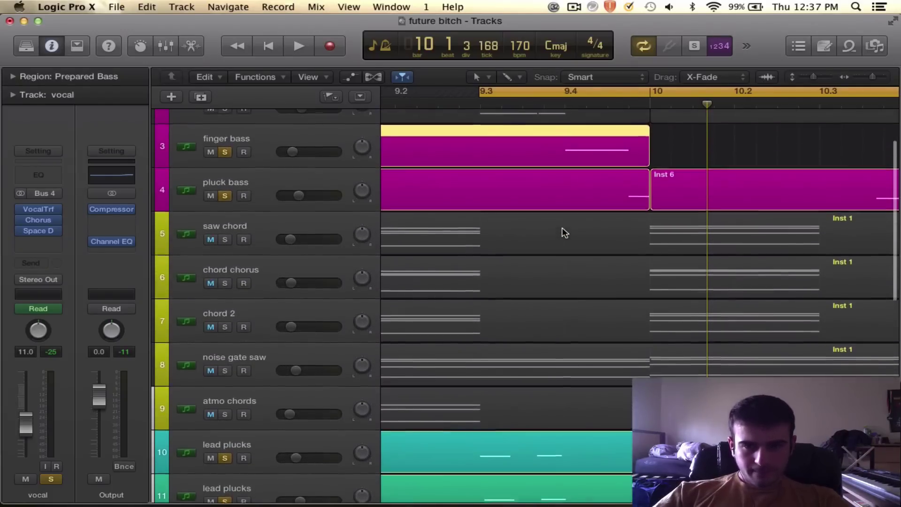
{"action": "left_click", "coordinate": [314, 149]}
{"action": "scroll", "coordinate": [353, 197], "scroll_direction": "down", "scroll_amount": 6}
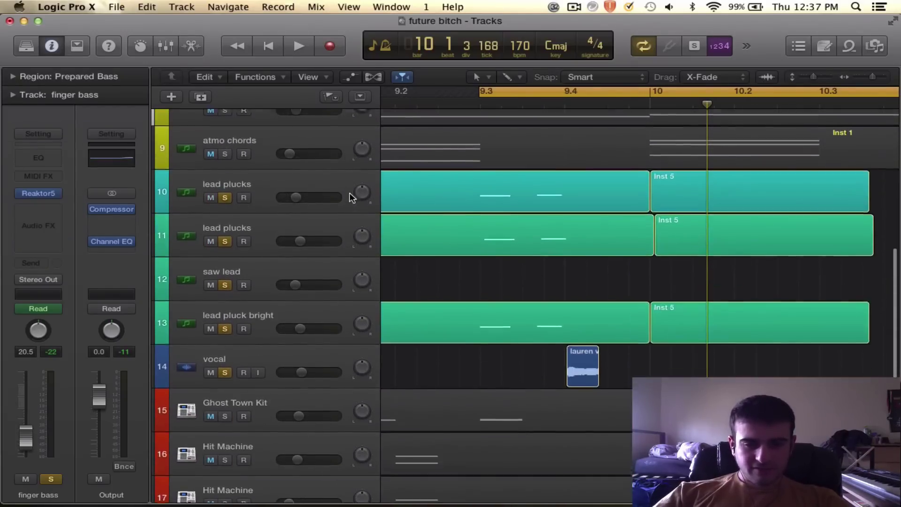
Step: Replay the cycle range to hear how the finger bass fits with the lead plucks and vocal chop
{"action": "scroll", "coordinate": [563, 366], "scroll_direction": "up", "scroll_amount": 6}
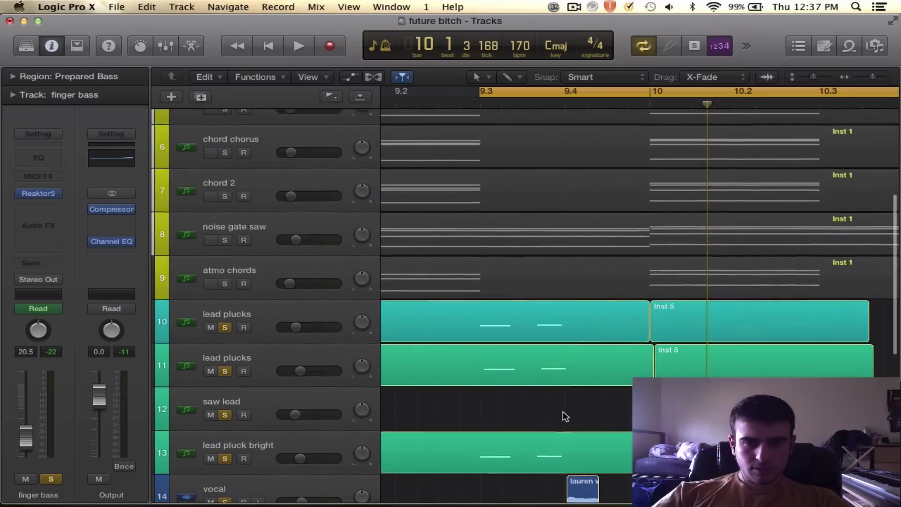
{"action": "scroll", "coordinate": [582, 169], "scroll_direction": "up", "scroll_amount": 1}
{"action": "scroll", "coordinate": [581, 170], "scroll_direction": "down", "scroll_amount": 5}
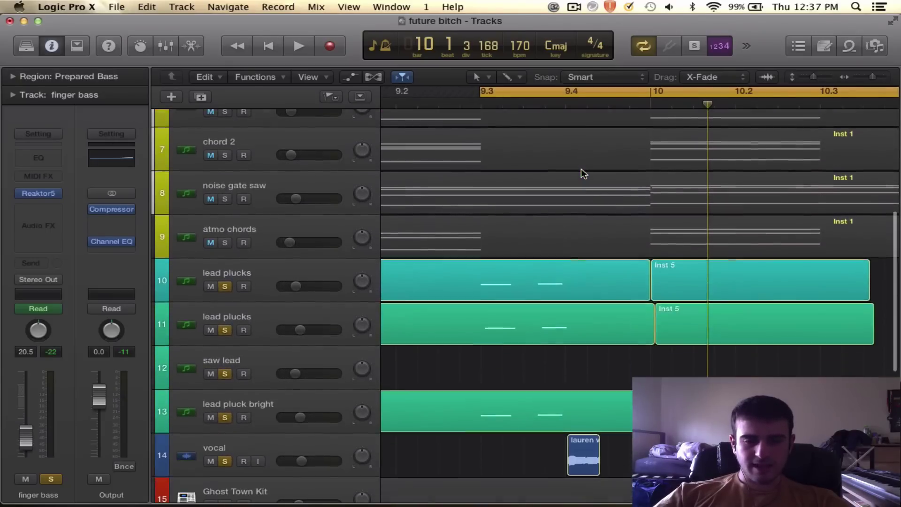
{"action": "scroll", "coordinate": [581, 169], "scroll_direction": "down", "scroll_amount": 2}
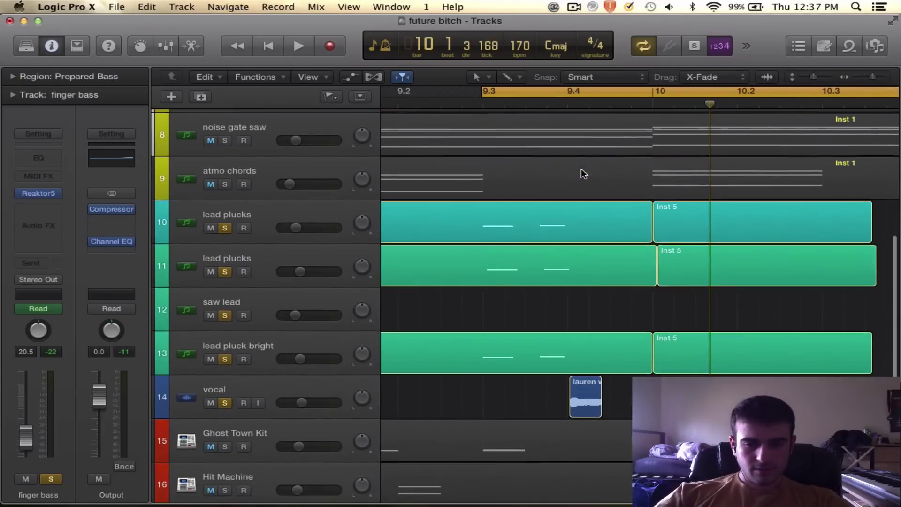
{"action": "key", "text": "space"}
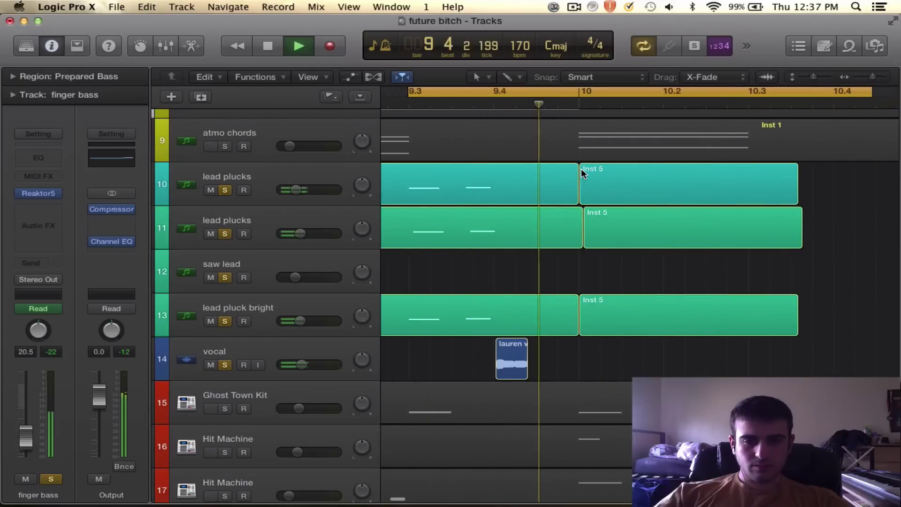
{"action": "scroll", "coordinate": [582, 173], "scroll_direction": "up", "scroll_amount": 3}
{"action": "key", "text": "space"}
Step: Solo the square bass track and select it, comparing its notes with the lead plucks
{"action": "scroll", "coordinate": [581, 168], "scroll_direction": "up", "scroll_amount": 5}
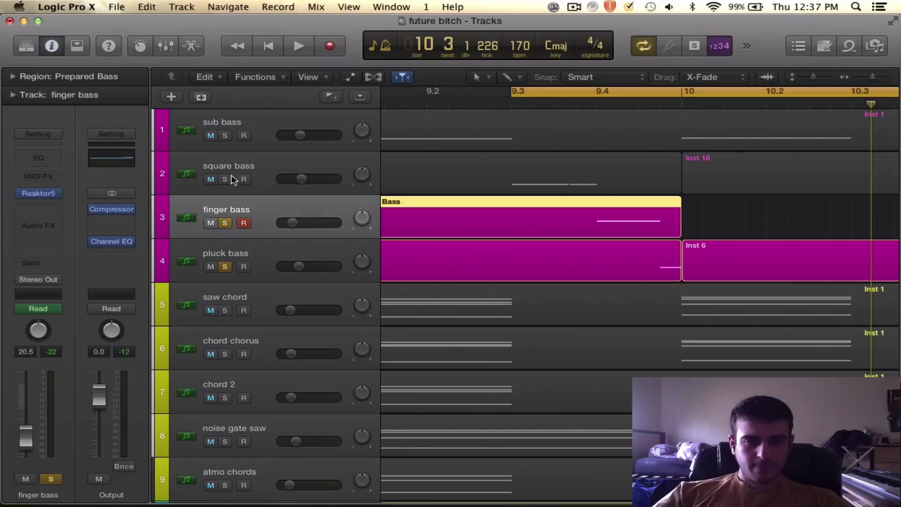
{"action": "left_click", "coordinate": [230, 179]}
{"action": "left_click", "coordinate": [235, 164]}
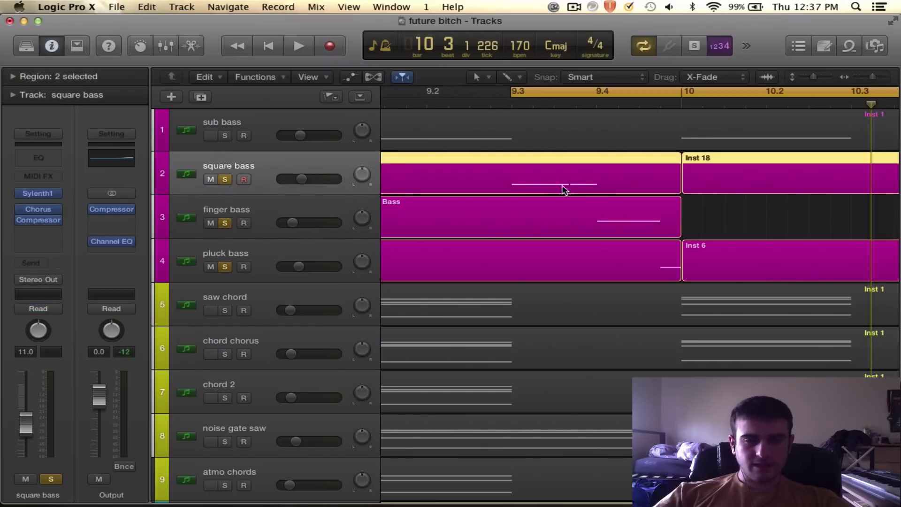
{"action": "scroll", "coordinate": [564, 190], "scroll_direction": "down", "scroll_amount": 7}
{"action": "scroll", "coordinate": [544, 298], "scroll_direction": "up", "scroll_amount": 6}
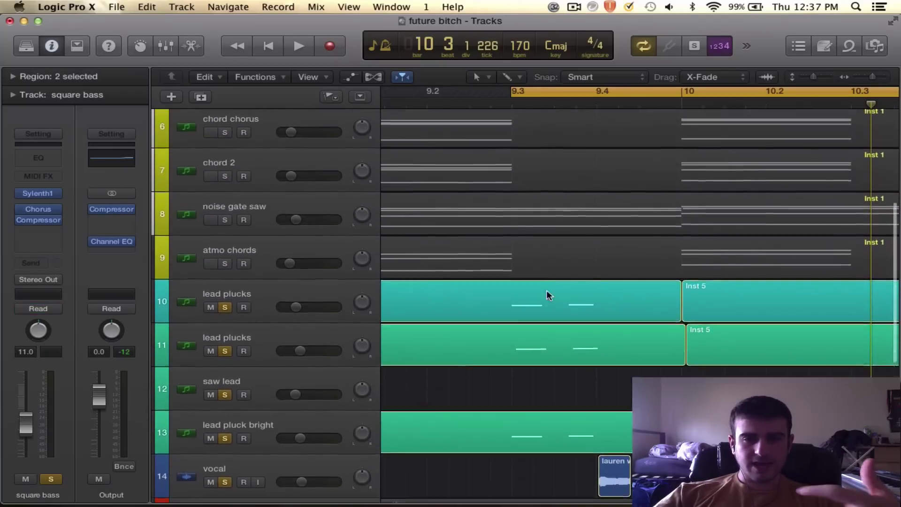
Step: Play the cycle range with square bass added to the soloed basses, leads and vocal
{"action": "scroll", "coordinate": [546, 200], "scroll_direction": "down", "scroll_amount": 8}
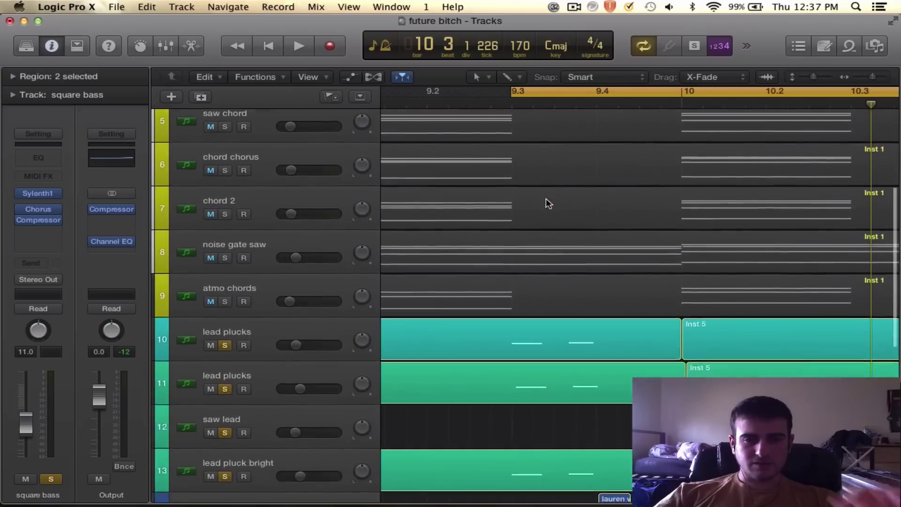
{"action": "key", "text": "space"}
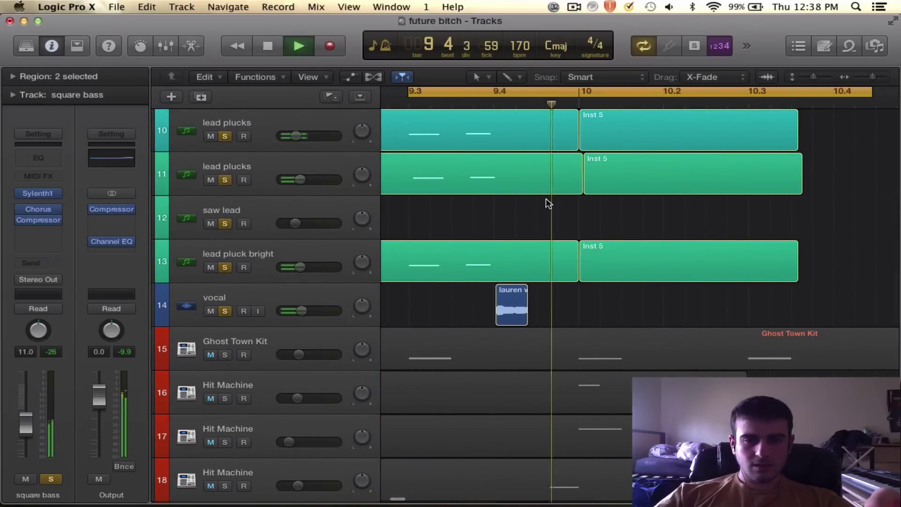
{"action": "key", "text": "space"}
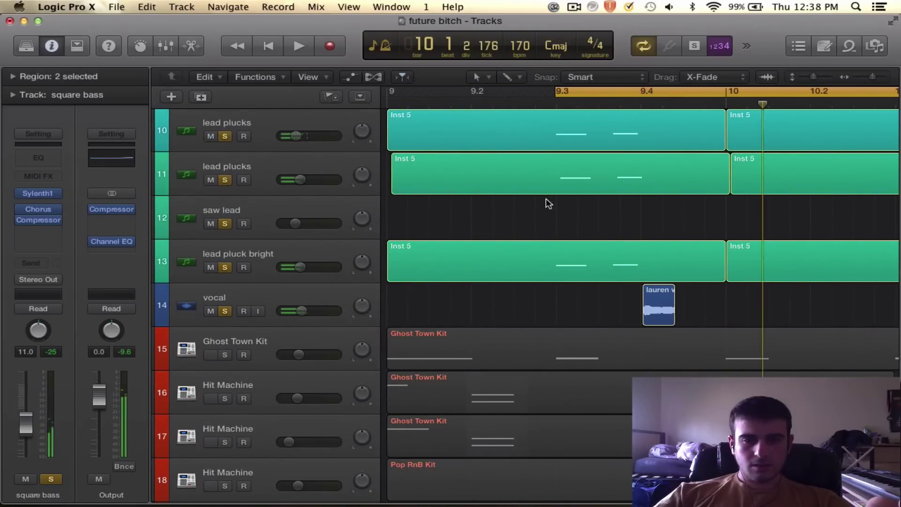
Step: Extend the start of the cycle range back to bar 9 and bring the drum tracks into view
{"action": "scroll", "coordinate": [545, 201], "scroll_direction": "up", "scroll_amount": 9}
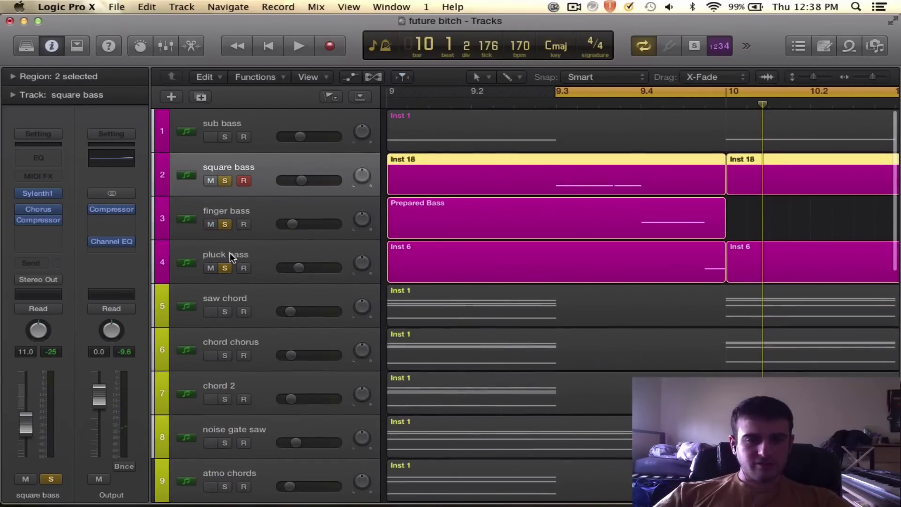
{"action": "scroll", "coordinate": [459, 321], "scroll_direction": "left", "scroll_amount": 3}
{"action": "left_click_drag", "start_coordinate": [682, 105], "coordinate": [516, 102]}
{"action": "scroll", "coordinate": [545, 305], "scroll_direction": "down", "scroll_amount": 4}
{"action": "scroll", "coordinate": [544, 306], "scroll_direction": "down", "scroll_amount": 9}
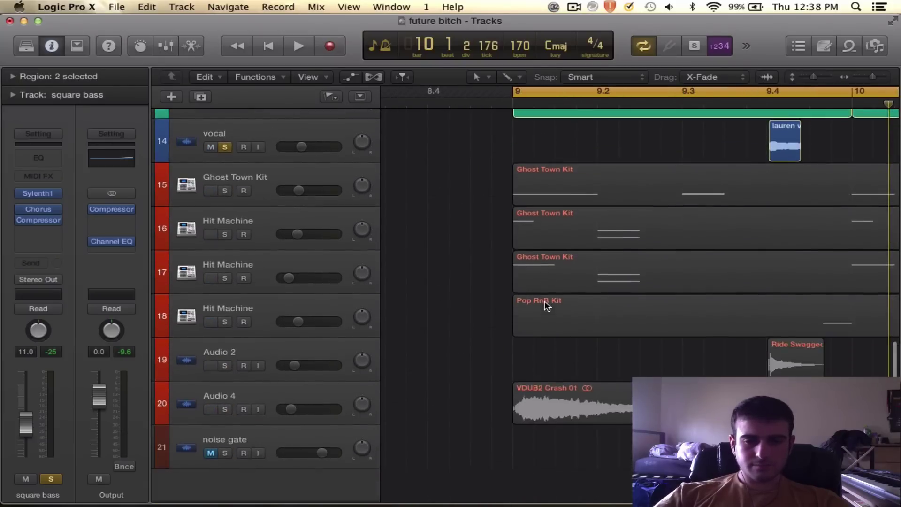
Step: Solo the Ghost Town Kit drum track and play the cycle range with it added to the layers
{"action": "scroll", "coordinate": [545, 305], "scroll_direction": "up", "scroll_amount": 2}
{"action": "left_click", "coordinate": [225, 280]}
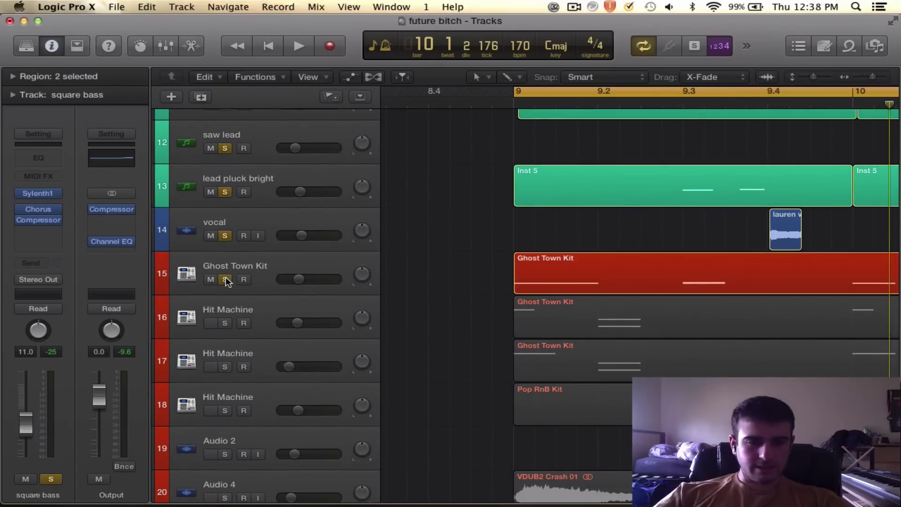
{"action": "key", "text": "space"}
{"action": "key", "text": "space"}
{"action": "scroll", "coordinate": [225, 282], "scroll_direction": "up", "scroll_amount": 3}
{"action": "scroll", "coordinate": [225, 285], "scroll_direction": "up", "scroll_amount": 5}
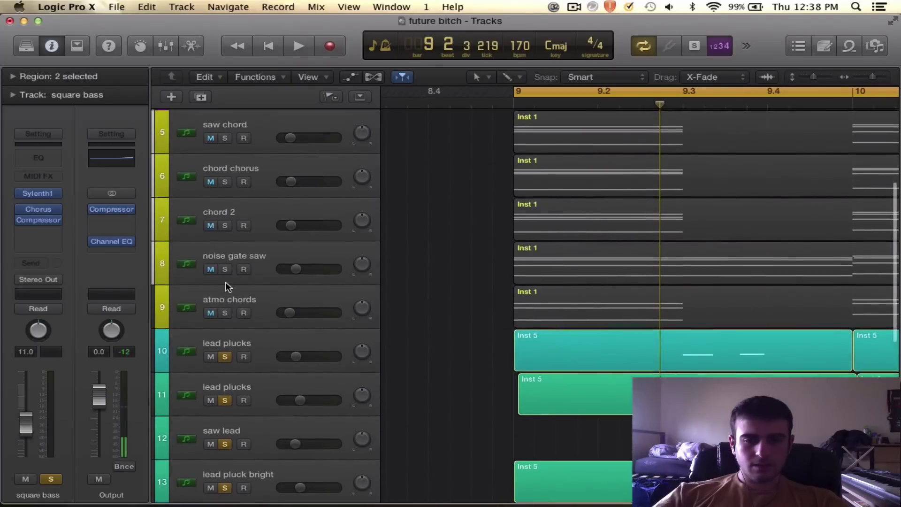
{"action": "left_click", "coordinate": [225, 360]}
{"action": "left_click", "coordinate": [224, 315]}
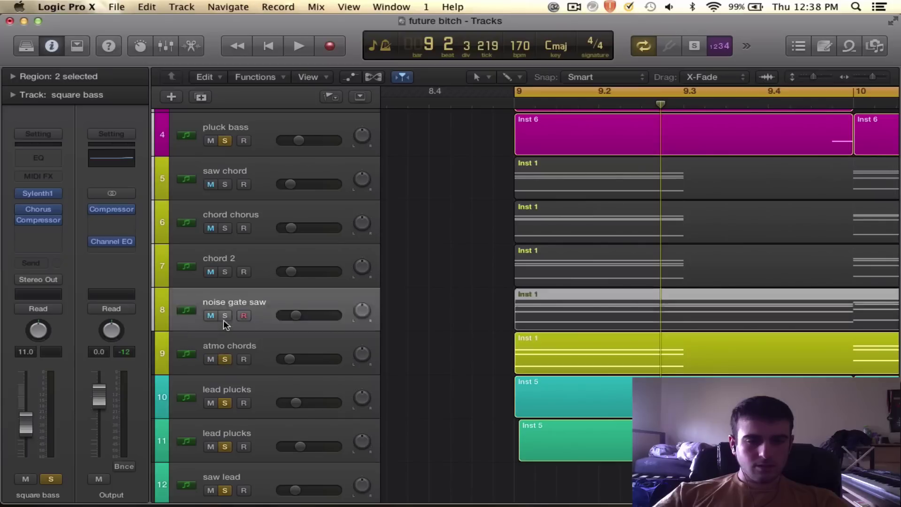
{"action": "left_click", "coordinate": [225, 359]}
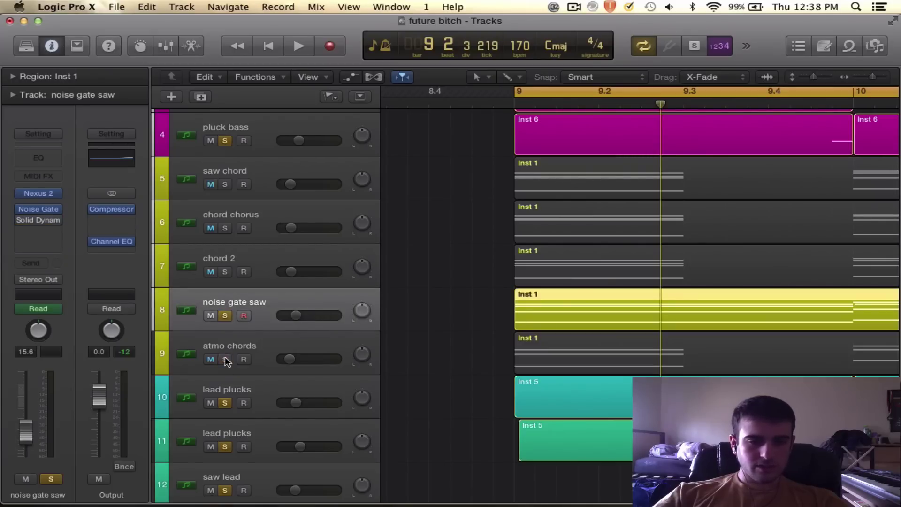
{"action": "left_click", "coordinate": [225, 315]}
Step: Solo the chord 2, chord chorus and saw chord tracks and play the cycle range with the chords added
{"action": "left_click", "coordinate": [225, 271]}
{"action": "left_click", "coordinate": [224, 227]}
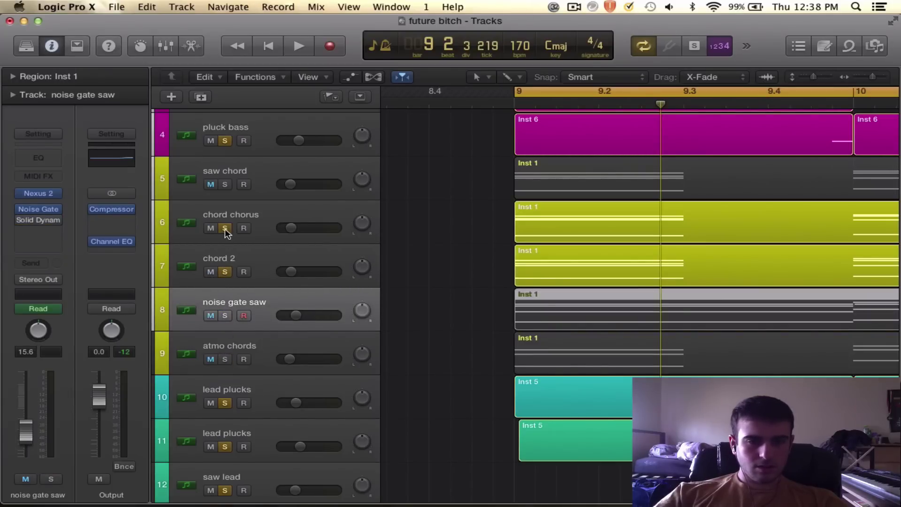
{"action": "left_click", "coordinate": [225, 184]}
{"action": "key", "text": "space"}
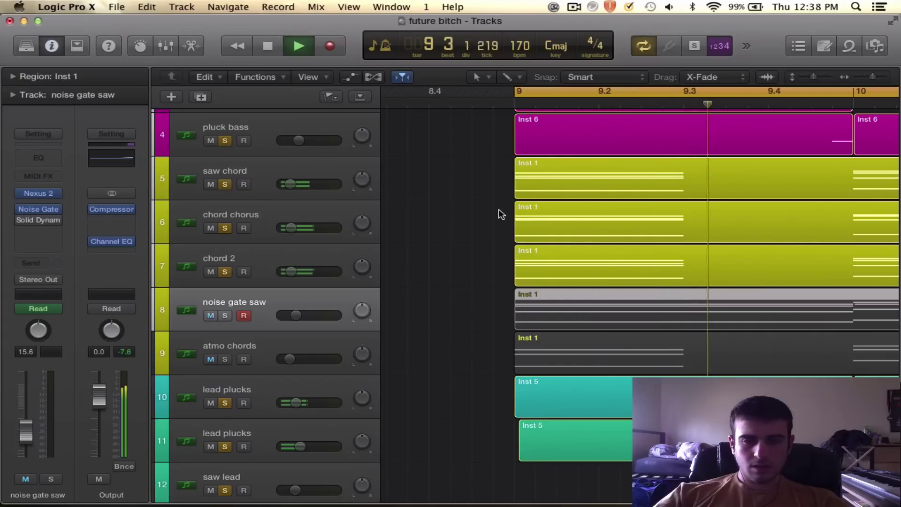
{"action": "key", "text": "space"}
Step: Turn off solo on the pluck bass, saw chord, chord chorus and chord 2 tracks
{"action": "left_click", "coordinate": [224, 141]}
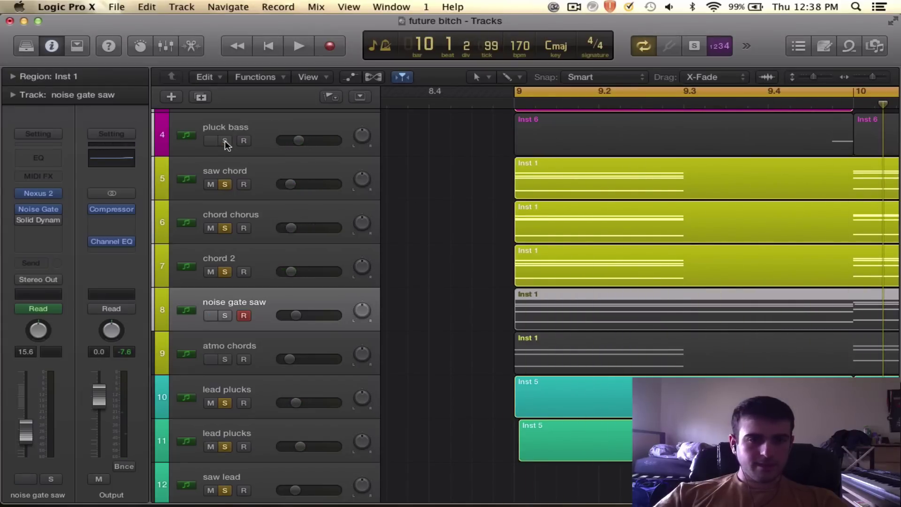
{"action": "left_click", "coordinate": [225, 184]}
{"action": "left_click", "coordinate": [224, 228]}
{"action": "left_click", "coordinate": [225, 272]}
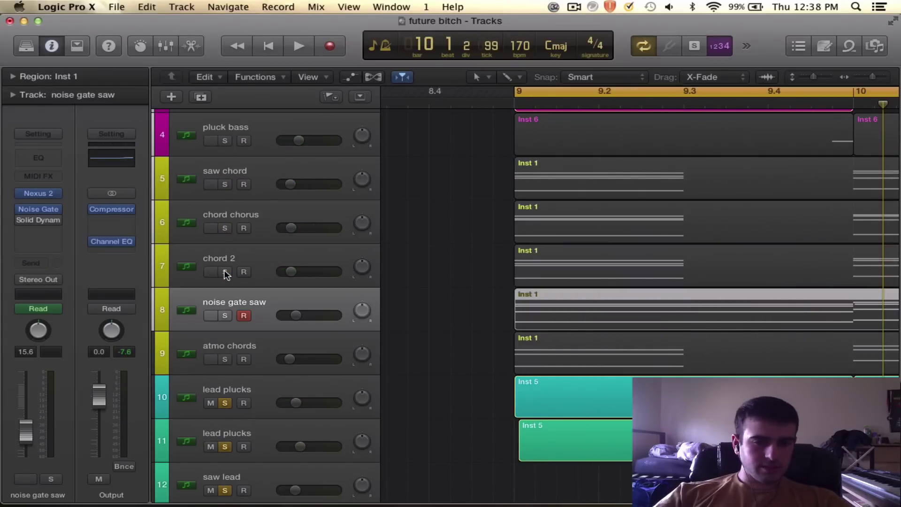
Step: Review the soloed bass, lead and vocal tracks, and turn off solo on the Ghost Town Kit track
{"action": "scroll", "coordinate": [225, 281], "scroll_direction": "down", "scroll_amount": 5}
{"action": "scroll", "coordinate": [444, 374], "scroll_direction": "right", "scroll_amount": 2}
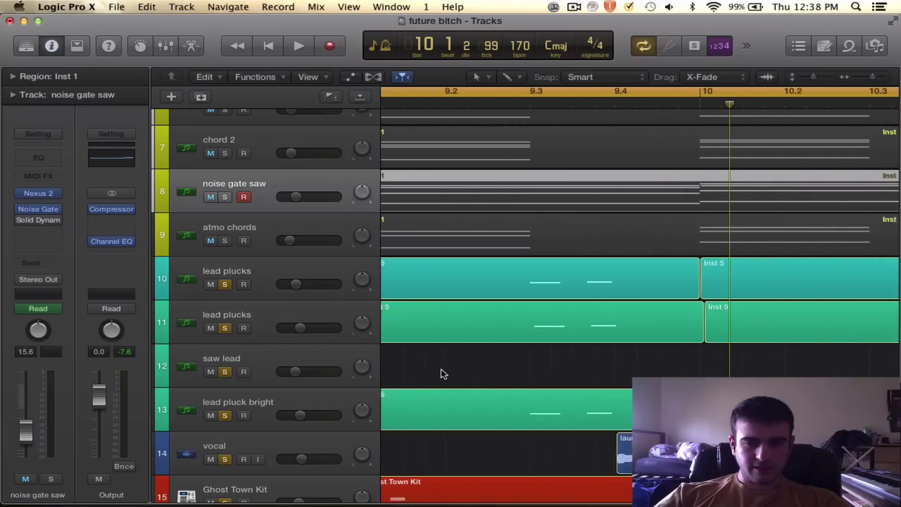
{"action": "scroll", "coordinate": [443, 374], "scroll_direction": "up", "scroll_amount": 10}
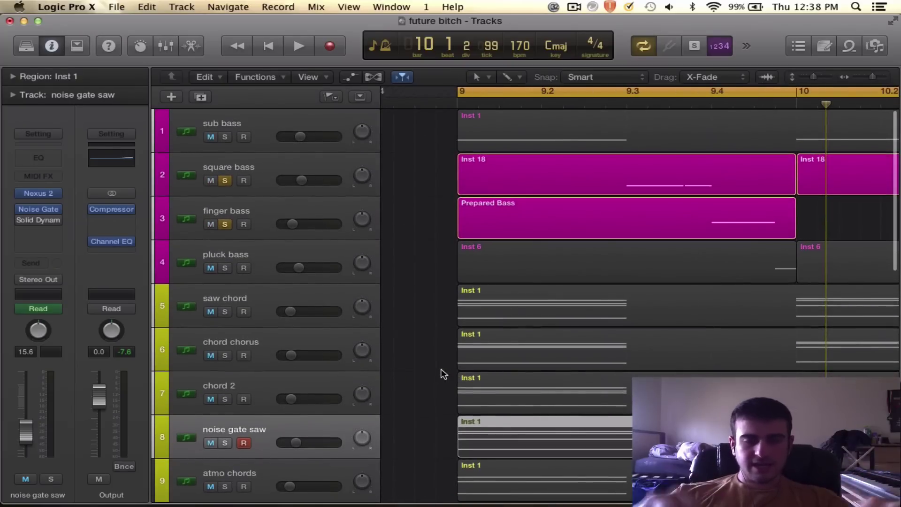
{"action": "scroll", "coordinate": [444, 374], "scroll_direction": "down", "scroll_amount": 6}
{"action": "scroll", "coordinate": [443, 374], "scroll_direction": "down", "scroll_amount": 5}
{"action": "scroll", "coordinate": [443, 374], "scroll_direction": "right", "scroll_amount": 2}
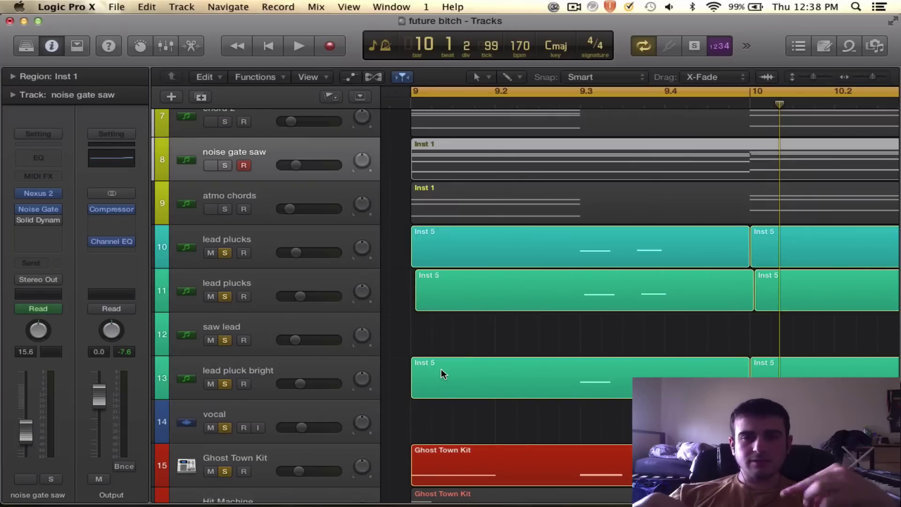
{"action": "scroll", "coordinate": [441, 370], "scroll_direction": "down", "scroll_amount": 2}
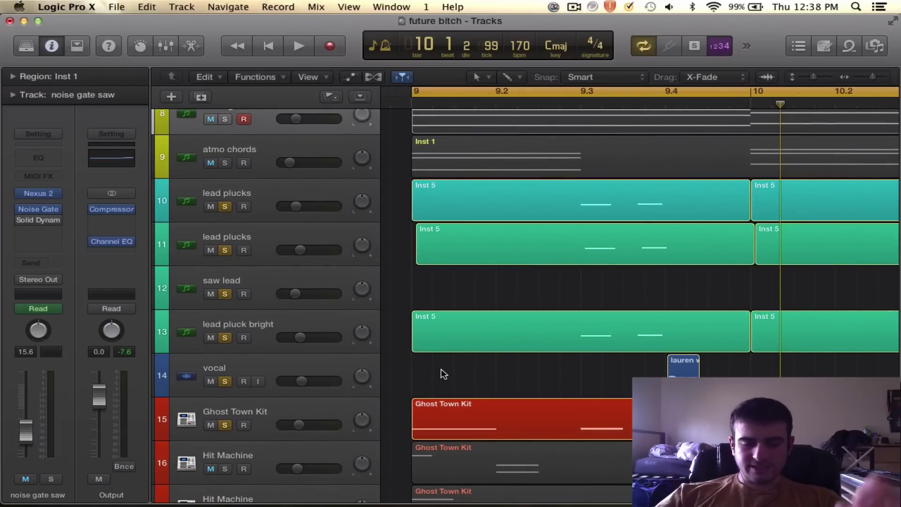
{"action": "scroll", "coordinate": [443, 374], "scroll_direction": "down", "scroll_amount": 2}
{"action": "scroll", "coordinate": [444, 374], "scroll_direction": "right", "scroll_amount": 2}
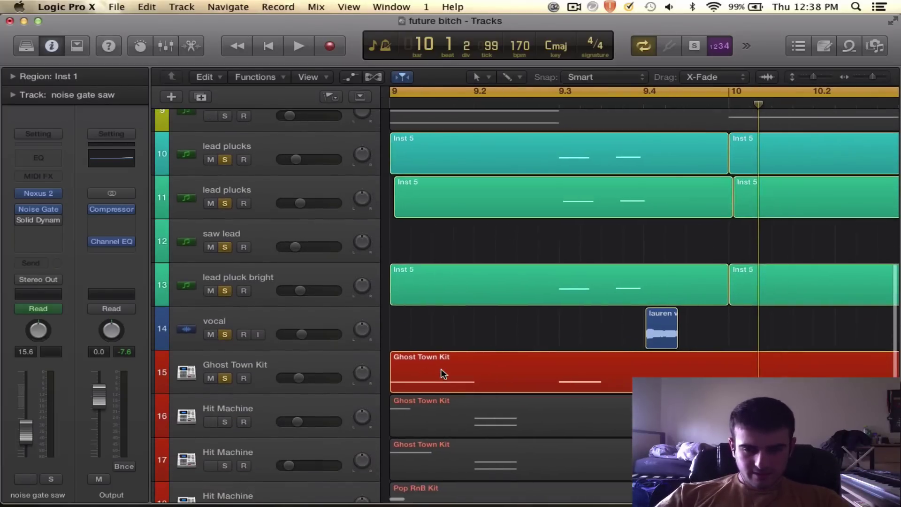
{"action": "left_click", "coordinate": [225, 377]}
Step: Place the playhead at beat 9.3 and compare the lead pluck notes there with the square bass notes
{"action": "scroll", "coordinate": [613, 347], "scroll_direction": "up", "scroll_amount": 4}
{"action": "scroll", "coordinate": [614, 347], "scroll_direction": "left", "scroll_amount": 1}
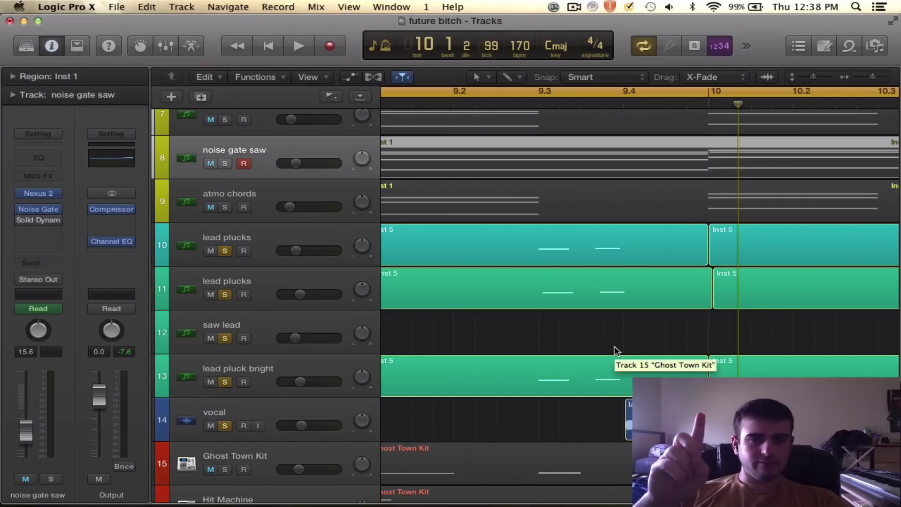
{"action": "left_click", "coordinate": [538, 104]}
{"action": "scroll", "coordinate": [563, 106], "scroll_direction": "left", "scroll_amount": 1}
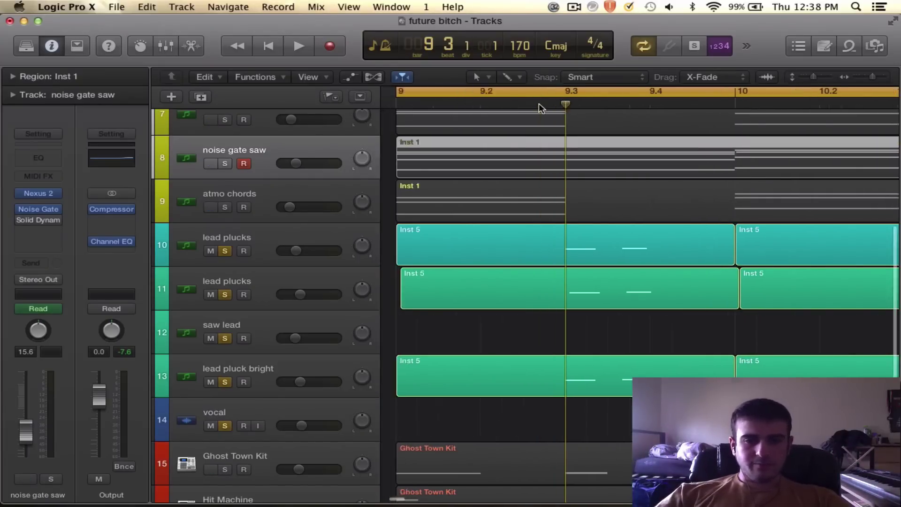
{"action": "left_click_drag", "start_coordinate": [583, 104], "coordinate": [489, 96]}
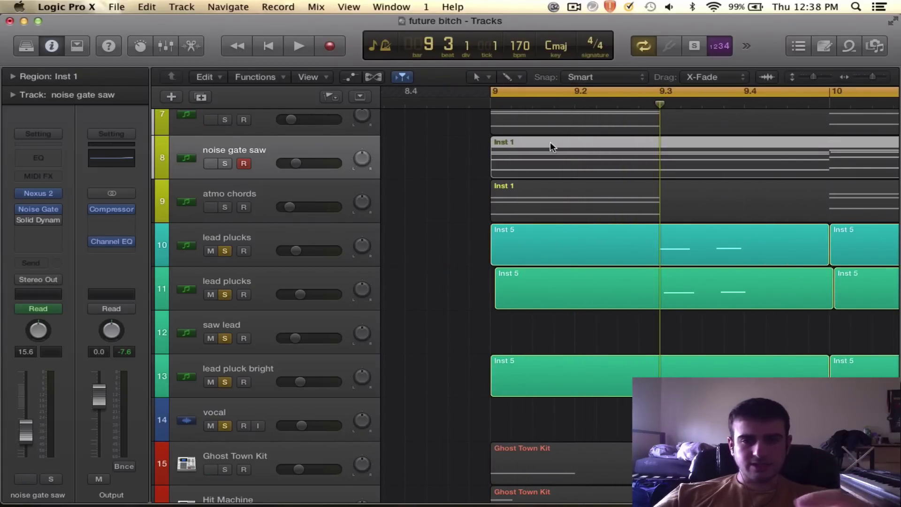
{"action": "scroll", "coordinate": [550, 142], "scroll_direction": "right", "scroll_amount": 5}
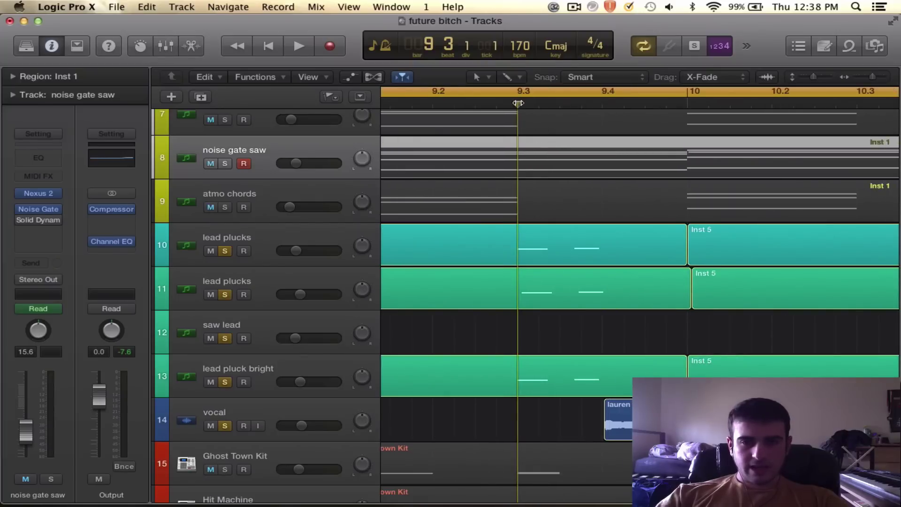
{"action": "mouse_move", "coordinate": [518, 103]}
{"action": "left_mouse_down"}
{"action": "mouse_move", "coordinate": [687, 105]}
{"action": "mouse_move", "coordinate": [518, 108]}
{"action": "mouse_move", "coordinate": [531, 111]}
{"action": "left_mouse_up"}
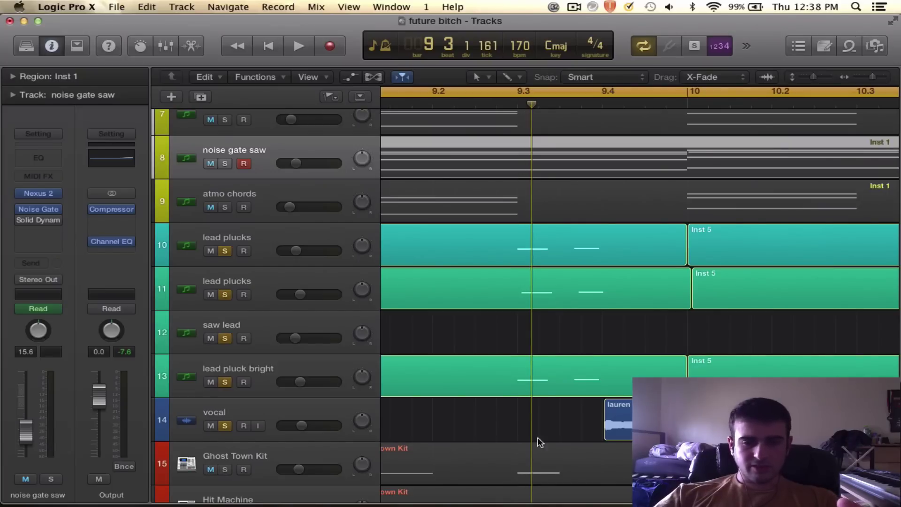
{"action": "scroll", "coordinate": [524, 164], "scroll_direction": "up", "scroll_amount": 7}
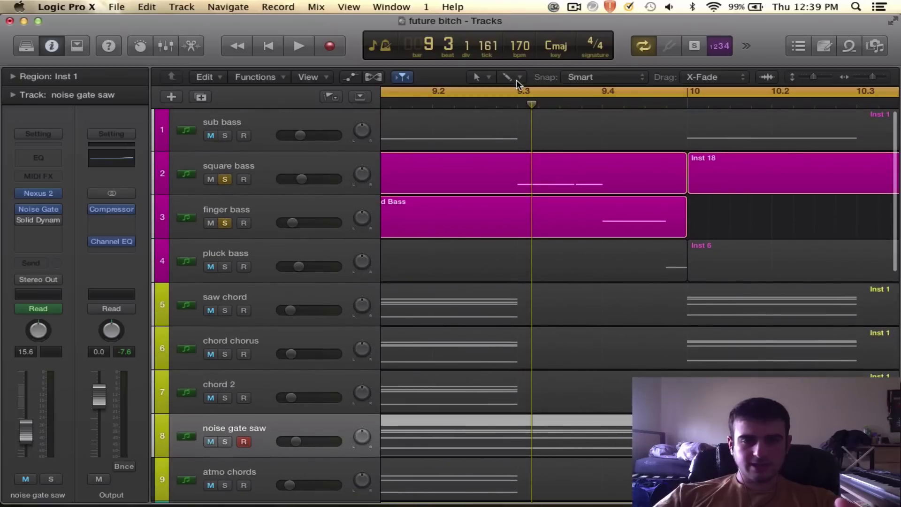
{"action": "scroll", "coordinate": [527, 232], "scroll_direction": "down", "scroll_amount": 6}
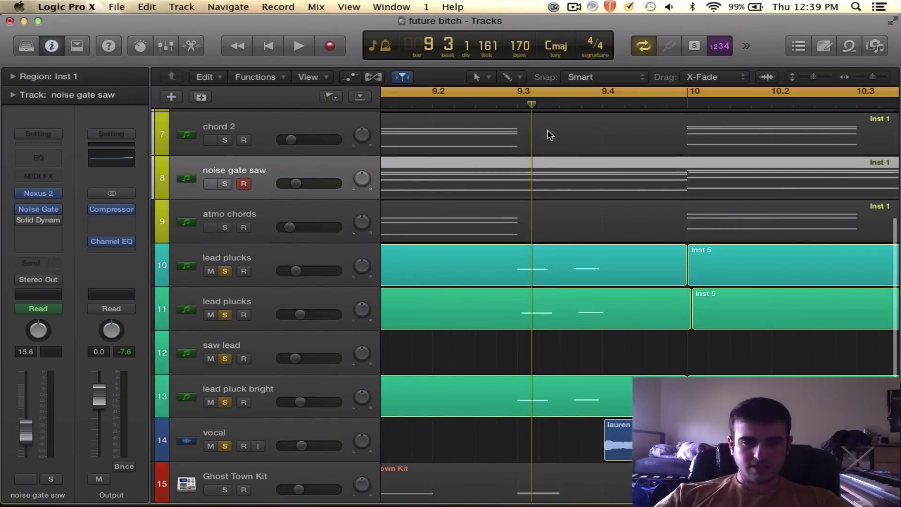
Step: Move the playhead to beat 9.4, select the vocal chop, and compare its timing with the bass notes
{"action": "left_click_drag", "start_coordinate": [532, 104], "coordinate": [601, 105]}
{"action": "scroll", "coordinate": [629, 253], "scroll_direction": "down", "scroll_amount": 1}
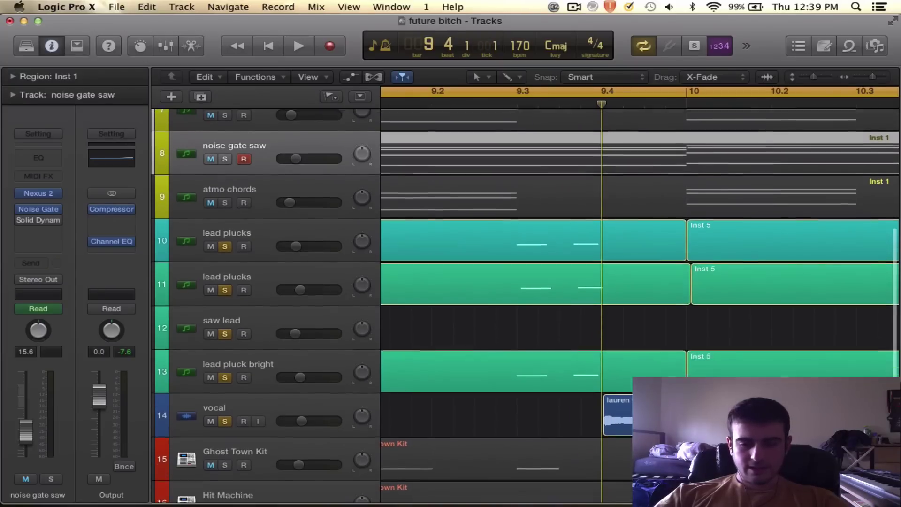
{"action": "left_click", "coordinate": [619, 415]}
{"action": "scroll", "coordinate": [619, 415], "scroll_direction": "up", "scroll_amount": 7}
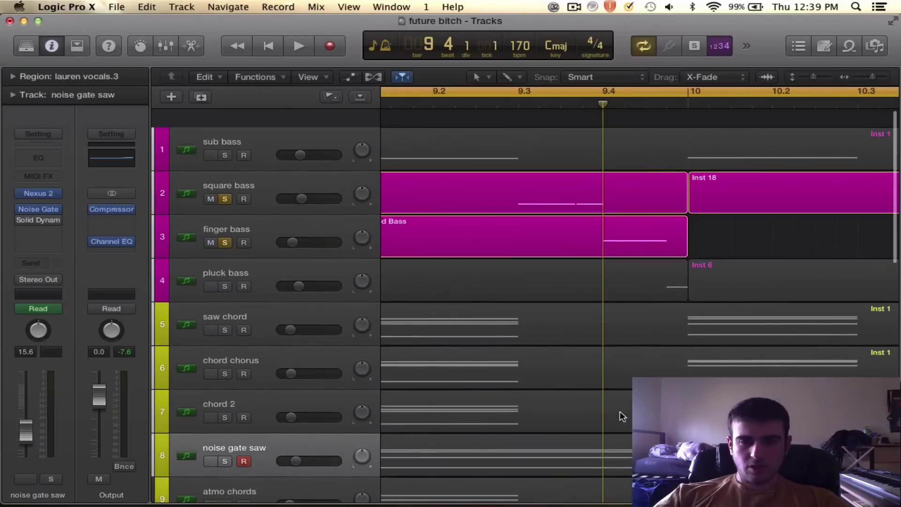
{"action": "scroll", "coordinate": [619, 415], "scroll_direction": "down", "scroll_amount": 9}
{"action": "scroll", "coordinate": [619, 415], "scroll_direction": "up", "scroll_amount": 2}
{"action": "scroll", "coordinate": [625, 148], "scroll_direction": "up", "scroll_amount": 5}
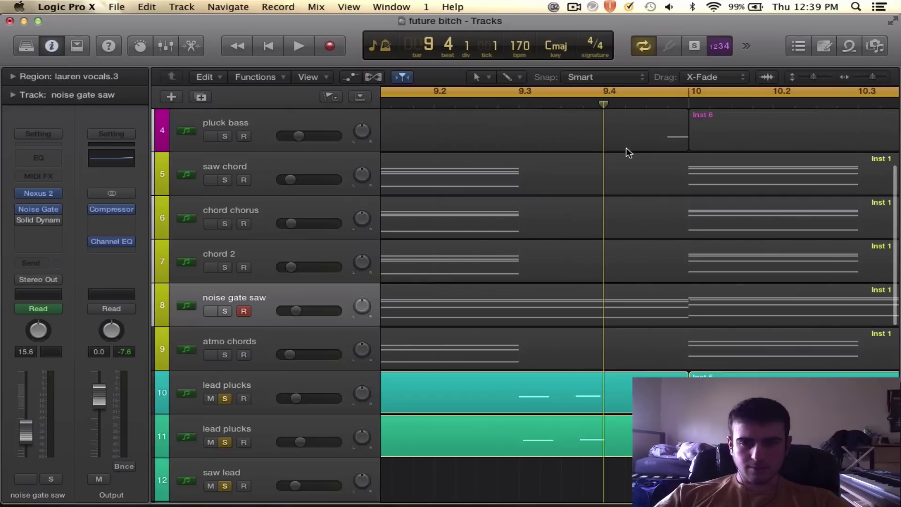
{"action": "scroll", "coordinate": [626, 147], "scroll_direction": "down", "scroll_amount": 5}
{"action": "scroll", "coordinate": [493, 338], "scroll_direction": "down", "scroll_amount": 3}
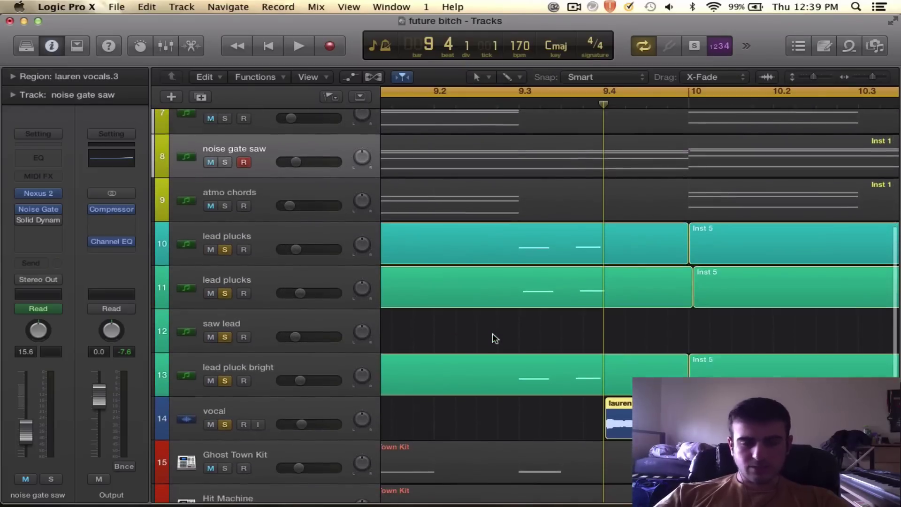
Step: Examine how the bass and lead layers line up through bar 10, and turn off solo on square bass and finger bass
{"action": "scroll", "coordinate": [493, 336], "scroll_direction": "up", "scroll_amount": 4}
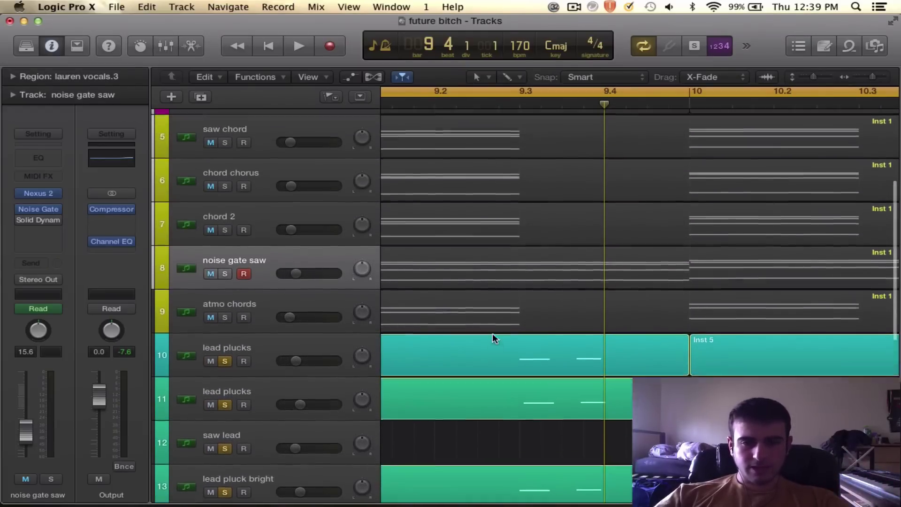
{"action": "scroll", "coordinate": [492, 336], "scroll_direction": "right", "scroll_amount": 5}
{"action": "scroll", "coordinate": [436, 204], "scroll_direction": "left", "scroll_amount": 2}
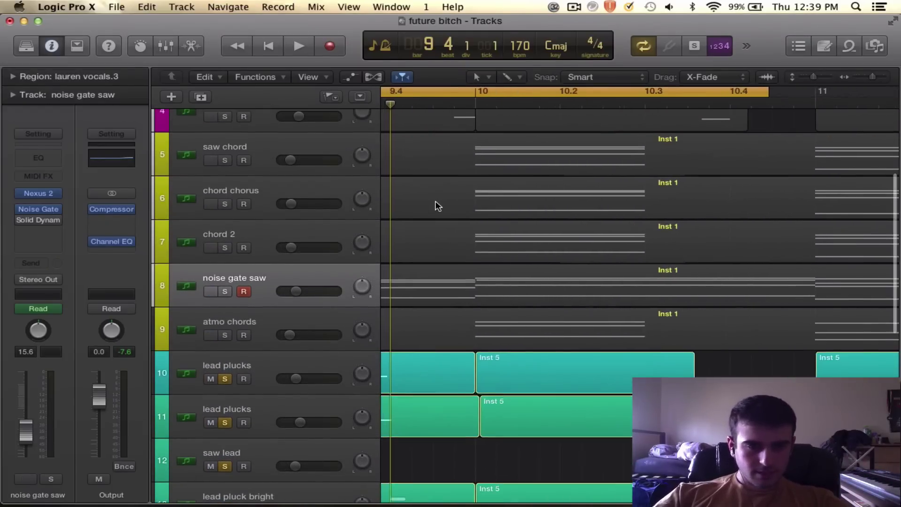
{"action": "scroll", "coordinate": [483, 262], "scroll_direction": "down", "scroll_amount": 5}
{"action": "scroll", "coordinate": [483, 262], "scroll_direction": "left", "scroll_amount": 3}
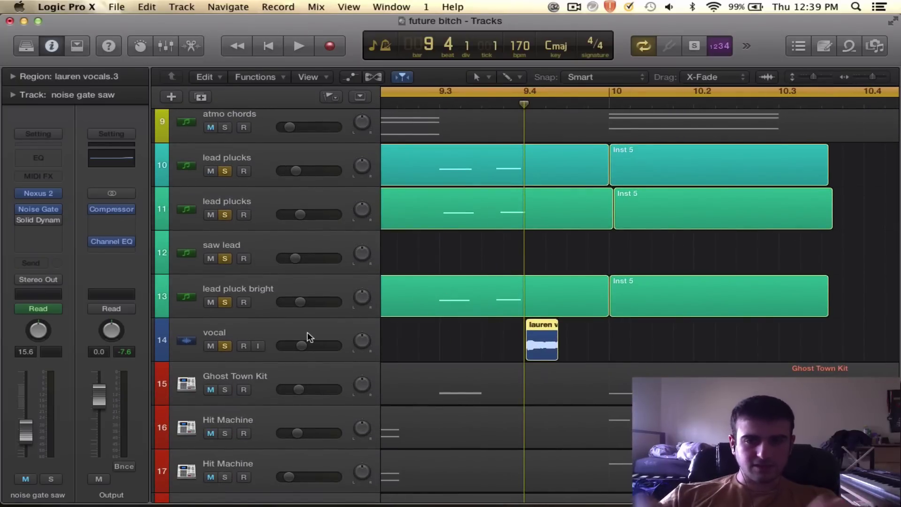
{"action": "scroll", "coordinate": [277, 338], "scroll_direction": "up", "scroll_amount": 8}
{"action": "scroll", "coordinate": [471, 328], "scroll_direction": "left", "scroll_amount": 2}
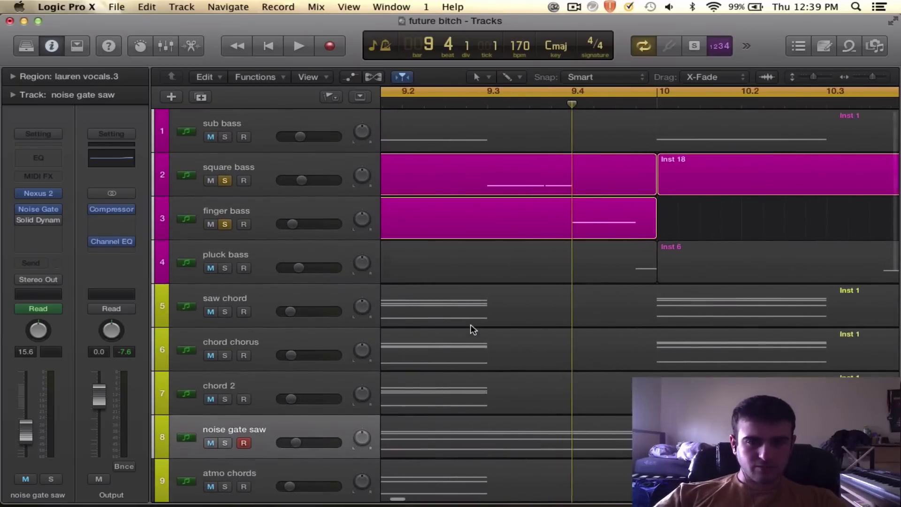
{"action": "left_click", "coordinate": [225, 180]}
{"action": "left_click", "coordinate": [224, 224]}
Step: Set the cycle range to bars 12 through 14 and play the soloed leads and vocal there
{"action": "scroll", "coordinate": [223, 227], "scroll_direction": "down", "scroll_amount": 8}
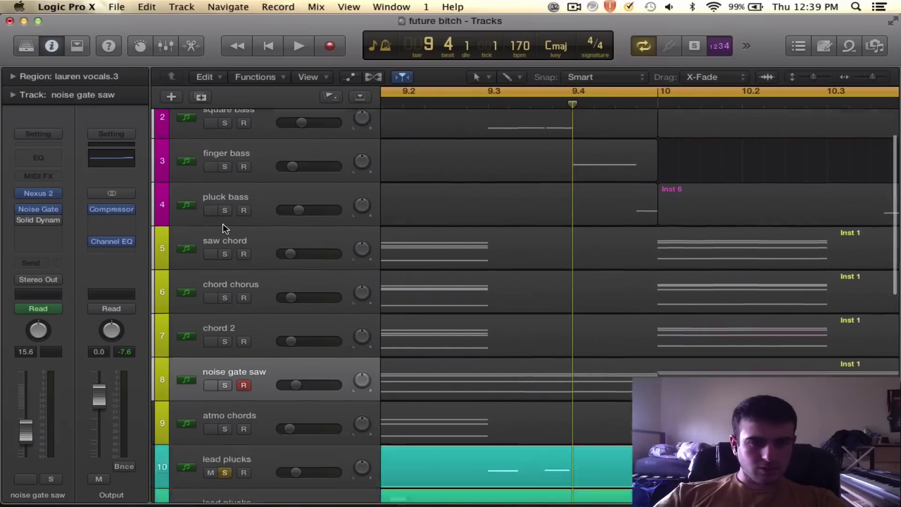
{"action": "scroll", "coordinate": [436, 331], "scroll_direction": "left", "scroll_amount": 2}
{"action": "key", "text": "super+Left"}
{"action": "key", "text": "super+Left"}
{"action": "key", "text": "super+Left"}
{"action": "key", "text": "super+Left"}
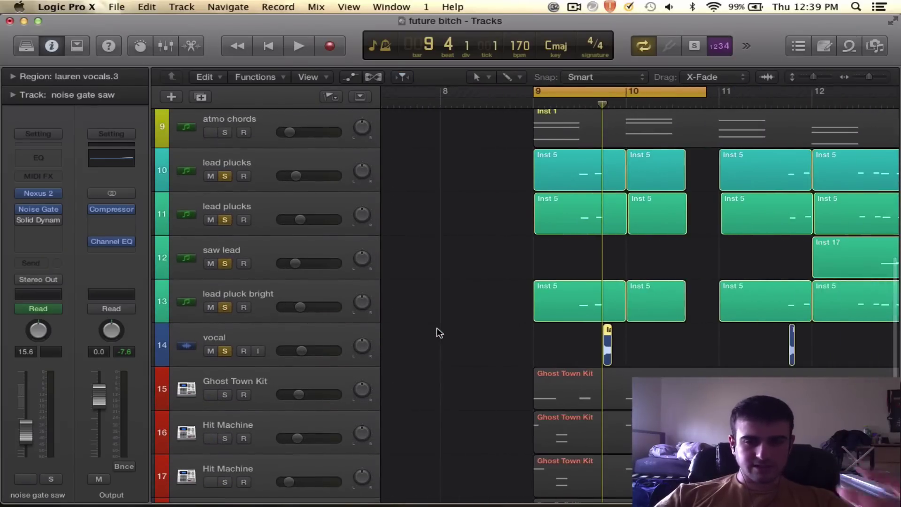
{"action": "scroll", "coordinate": [437, 333], "scroll_direction": "right", "scroll_amount": 6}
{"action": "scroll", "coordinate": [437, 332], "scroll_direction": "up", "scroll_amount": 1}
{"action": "left_click_drag", "start_coordinate": [520, 104], "coordinate": [802, 98]}
{"action": "key", "text": "space"}
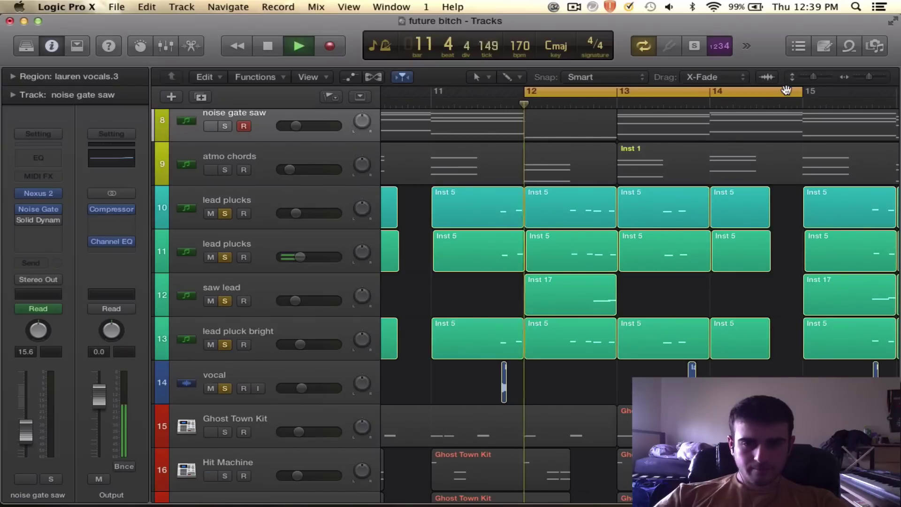
{"action": "key", "text": "space"}
Step: Select the saw lead region at bar 12, leave only the saw lead track soloed, and play the cycle range
{"action": "left_click", "coordinate": [552, 315]}
{"action": "left_click", "coordinate": [255, 297]}
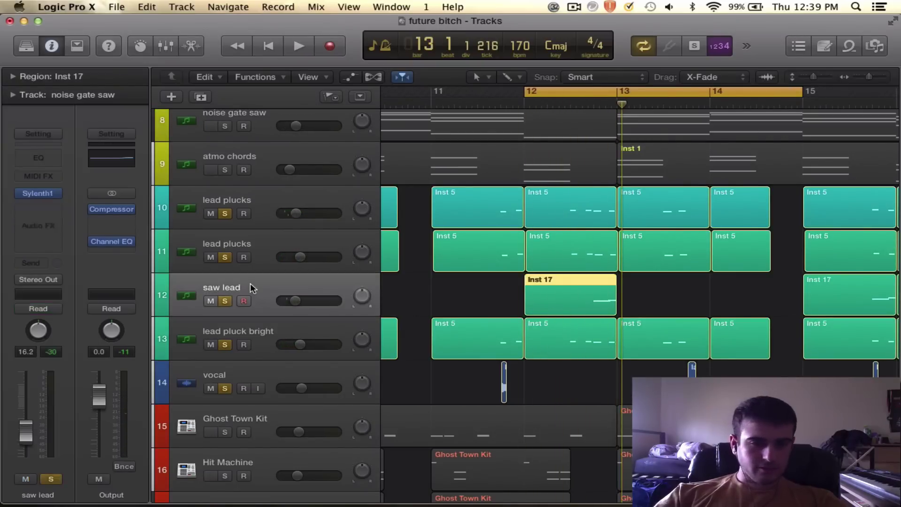
{"action": "left_click", "coordinate": [225, 257]}
{"action": "left_click", "coordinate": [225, 214]}
{"action": "left_click", "coordinate": [225, 344]}
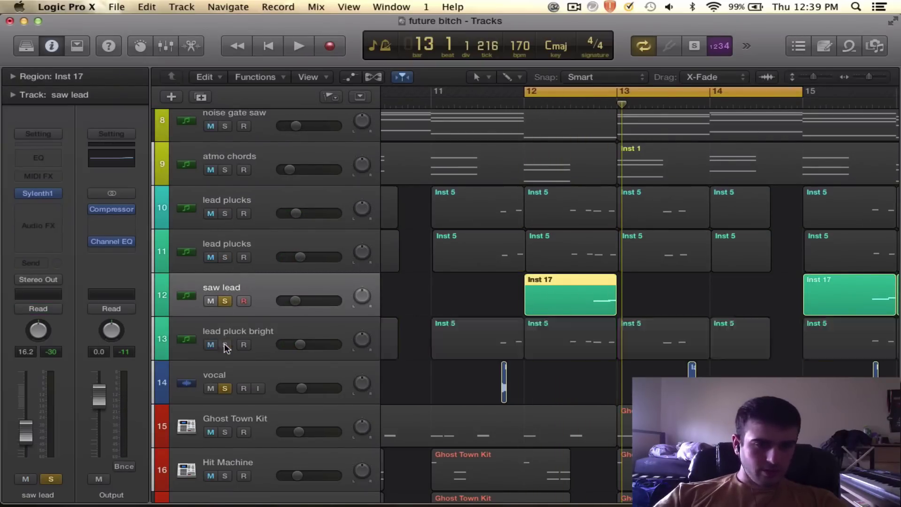
{"action": "key", "text": "space"}
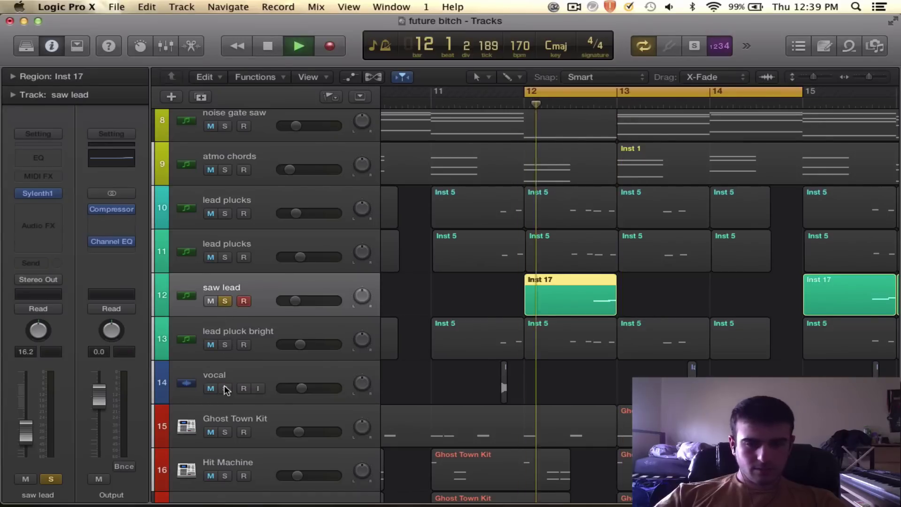
{"action": "key", "text": "space"}
{"action": "scroll", "coordinate": [552, 362], "scroll_direction": "down", "scroll_amount": 5}
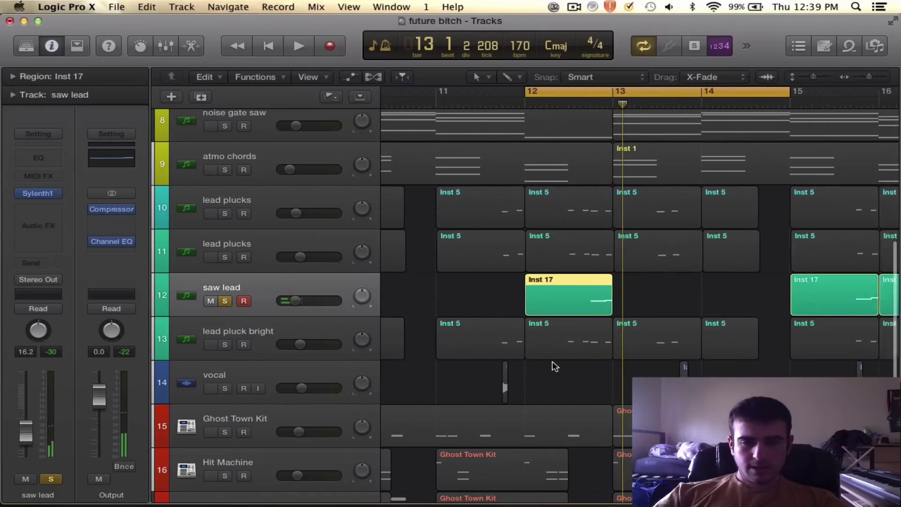
Step: Solo both lead plucks tracks alongside the saw lead and play the cycle range from bar 12
{"action": "scroll", "coordinate": [552, 310], "scroll_direction": "up", "scroll_amount": 10}
{"action": "scroll", "coordinate": [552, 310], "scroll_direction": "right", "scroll_amount": 3}
{"action": "scroll", "coordinate": [554, 314], "scroll_direction": "right", "scroll_amount": 2}
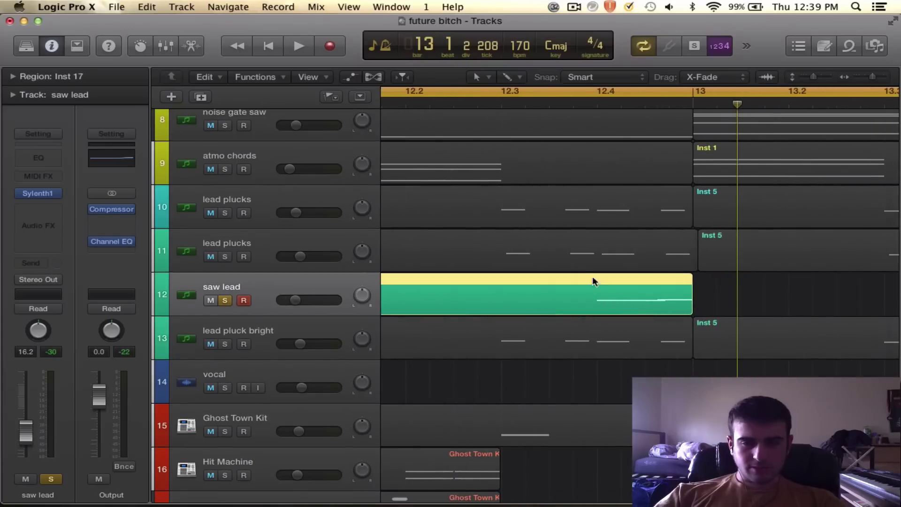
{"action": "scroll", "coordinate": [666, 268], "scroll_direction": "down", "scroll_amount": 5}
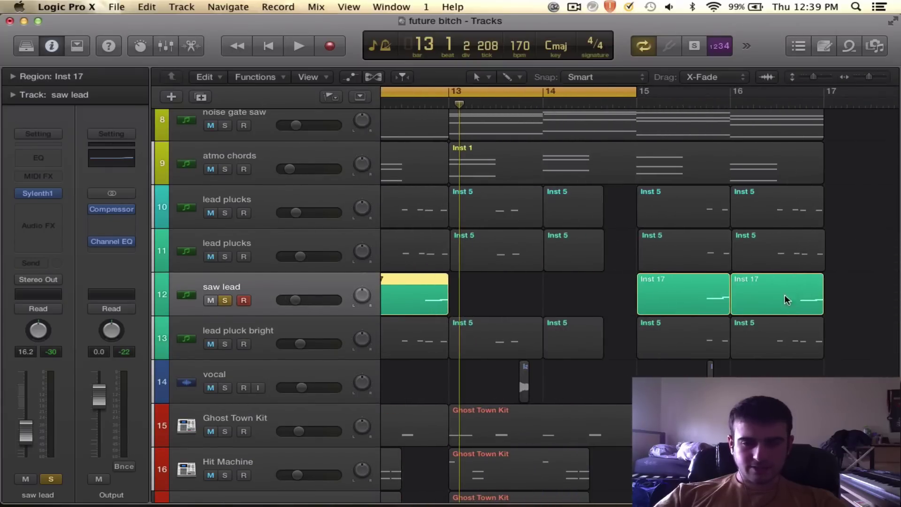
{"action": "scroll", "coordinate": [781, 313], "scroll_direction": "left", "scroll_amount": 3}
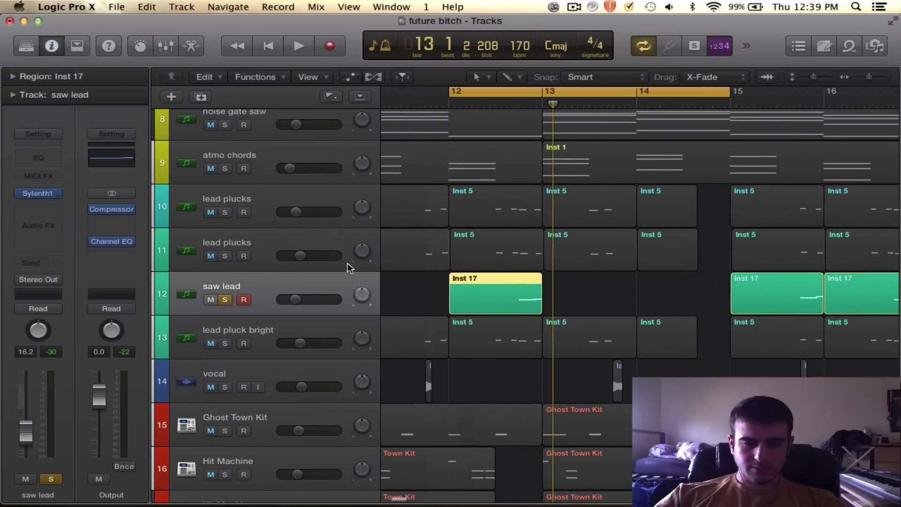
{"action": "left_click", "coordinate": [225, 256]}
{"action": "left_click", "coordinate": [225, 213]}
{"action": "key", "text": "space"}
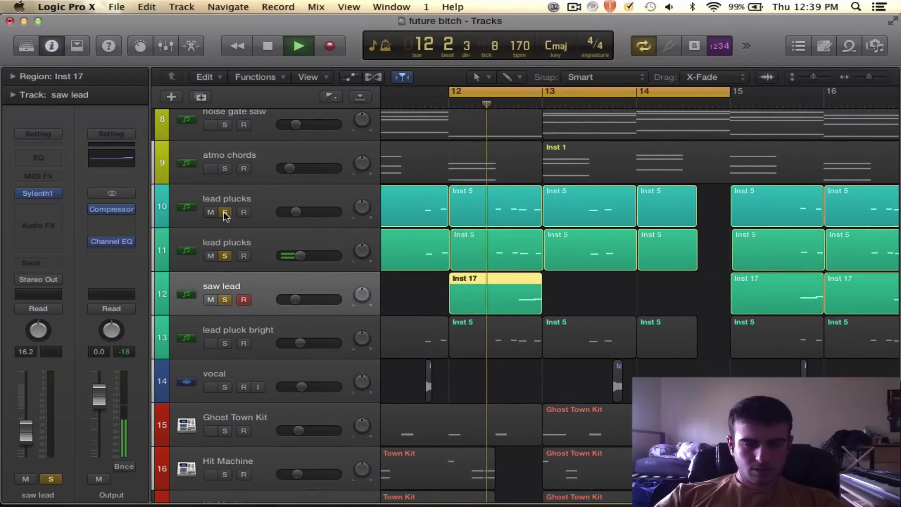
{"action": "key", "text": "space"}
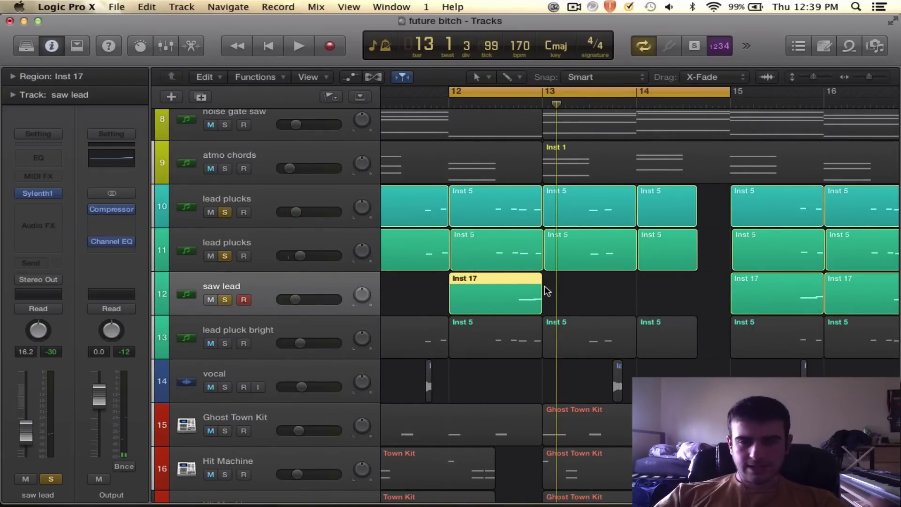
Step: Set a cycle range starting at 15 3 3 1 with a length of 3 3 2 0
{"action": "scroll", "coordinate": [545, 288], "scroll_direction": "right", "scroll_amount": 5}
{"action": "left_click_drag", "start_coordinate": [514, 92], "coordinate": [876, 87]}
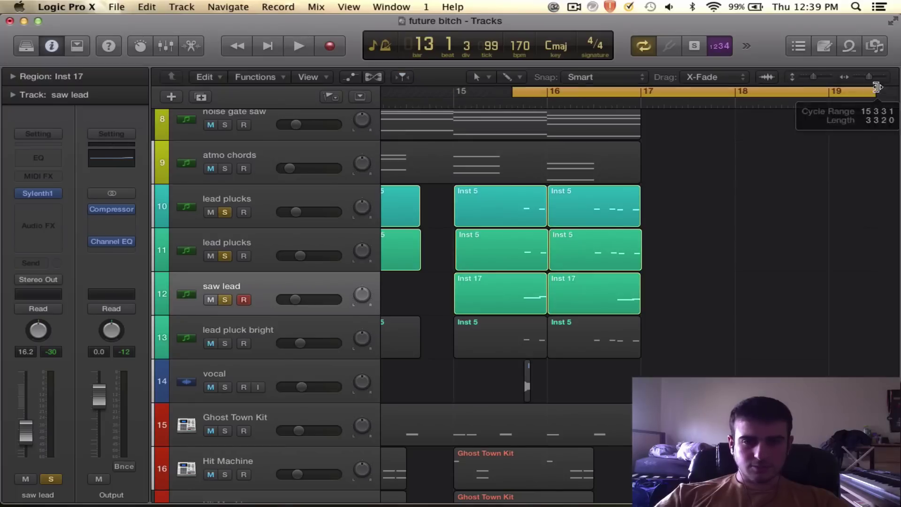
{"action": "scroll", "coordinate": [640, 339], "scroll_direction": "down", "scroll_amount": 5}
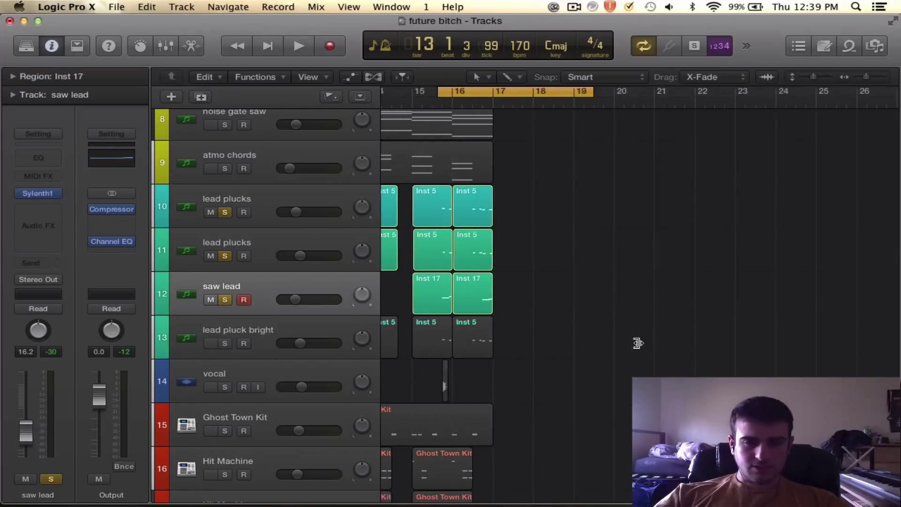
{"action": "scroll", "coordinate": [638, 343], "scroll_direction": "left", "scroll_amount": 5}
{"action": "scroll", "coordinate": [636, 343], "scroll_direction": "left", "scroll_amount": 4}
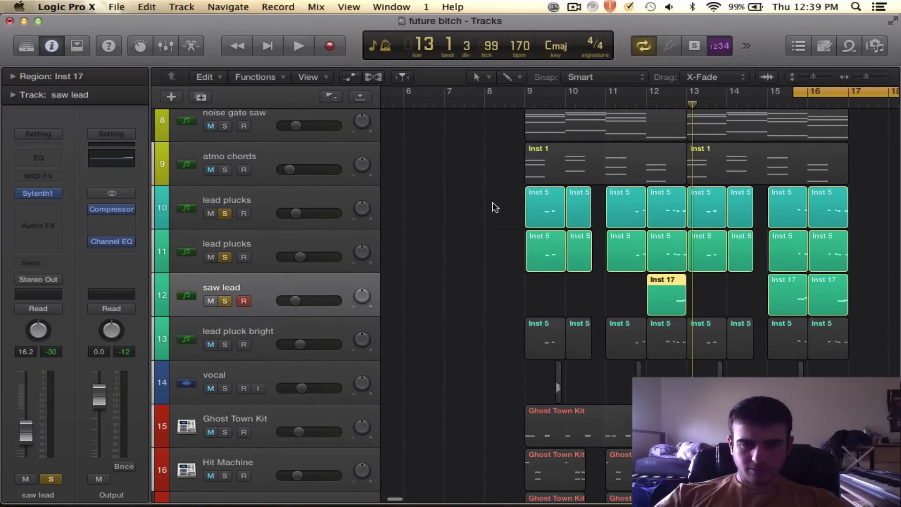
Step: Select the three saw lead regions and turn off solo on the saw lead and both lead plucks tracks
{"action": "left_click_drag", "start_coordinate": [609, 298], "coordinate": [820, 301]}
{"action": "scroll", "coordinate": [697, 298], "scroll_direction": "right", "scroll_amount": 3}
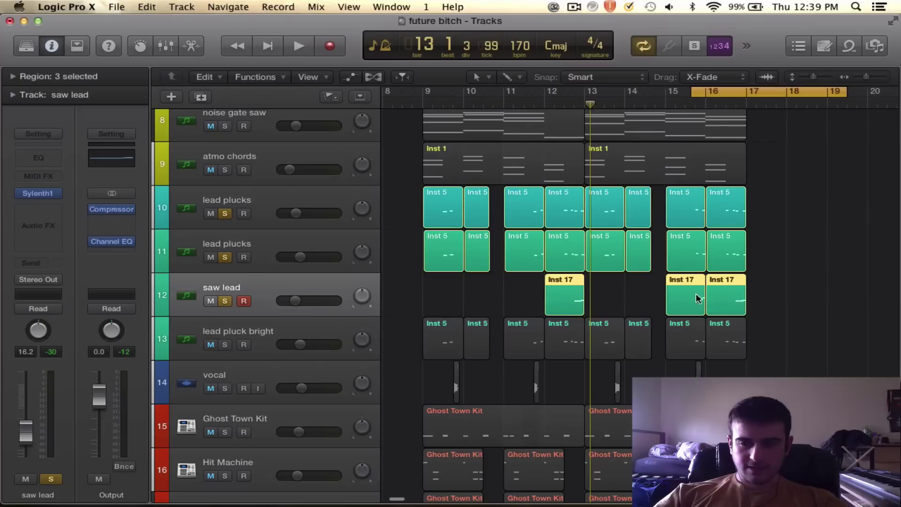
{"action": "left_click", "coordinate": [225, 301]}
{"action": "left_click", "coordinate": [225, 256]}
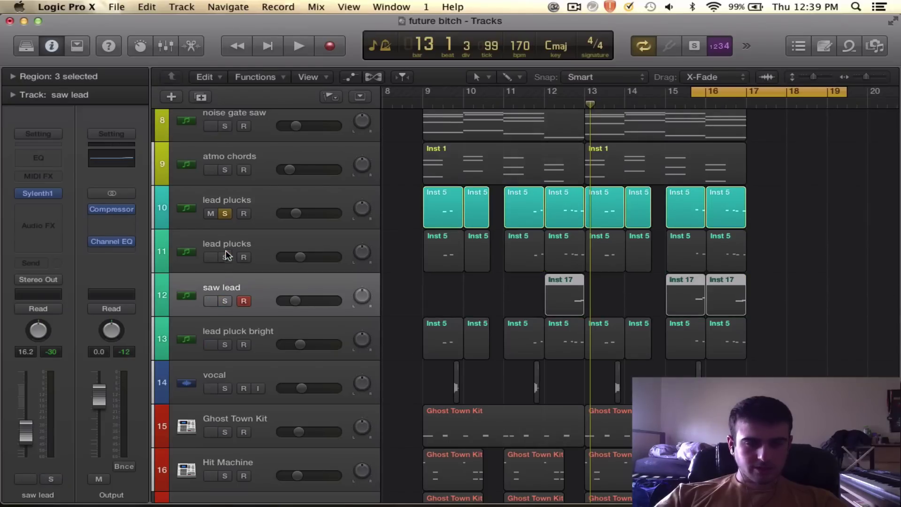
{"action": "left_click", "coordinate": [226, 213]}
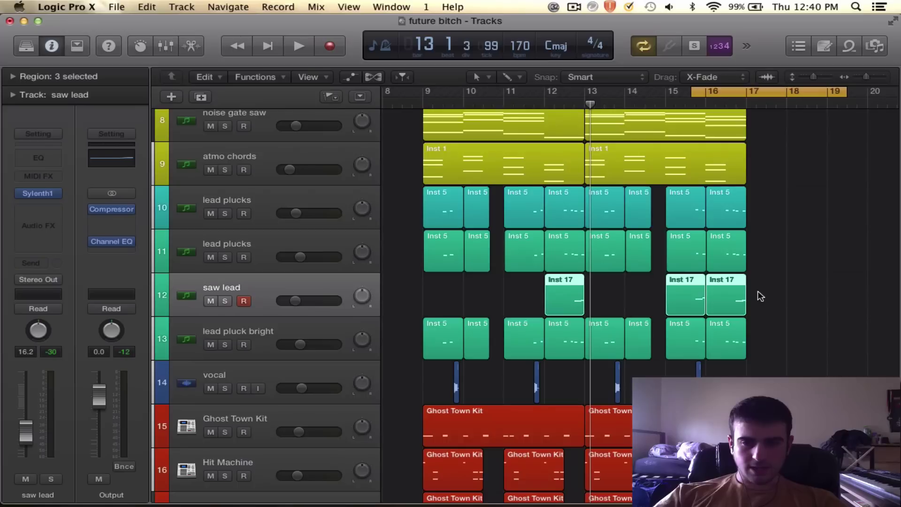
Step: Set the cycle range to cover bars 9 through 16
{"action": "scroll", "coordinate": [761, 296], "scroll_direction": "down", "scroll_amount": 5}
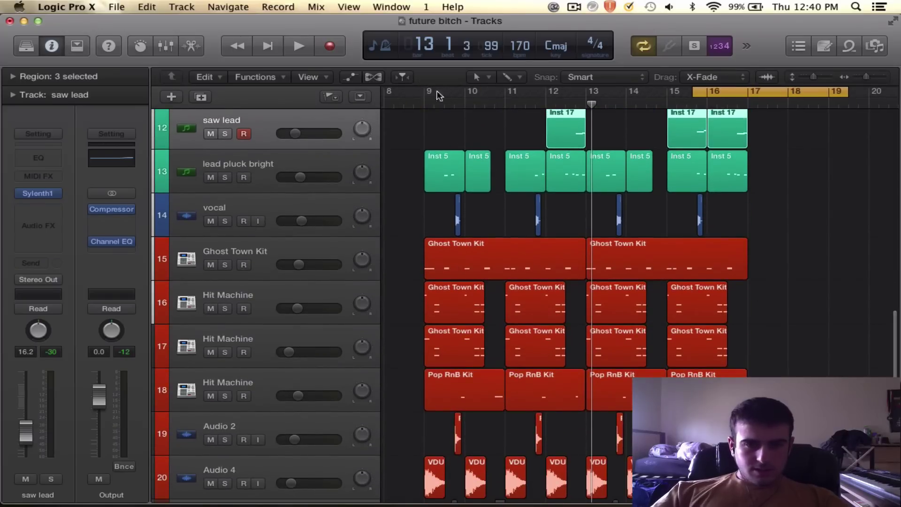
{"action": "left_click_drag", "start_coordinate": [424, 90], "coordinate": [741, 99]}
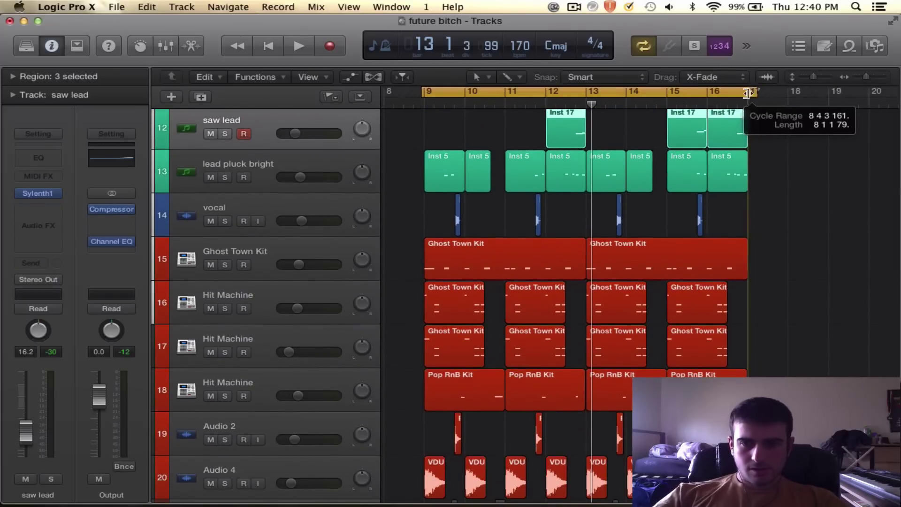
Step: Solo Ghost Town Kit, the three Hit Machine tracks, Audio 2 and Audio 4, and play them from bar 9
{"action": "scroll", "coordinate": [674, 267], "scroll_direction": "down", "scroll_amount": 2}
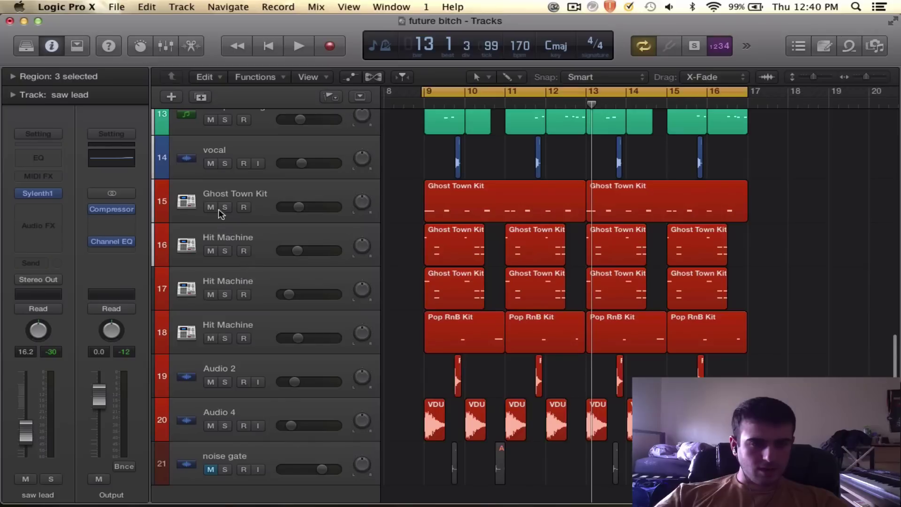
{"action": "left_click", "coordinate": [224, 207]}
{"action": "left_click", "coordinate": [225, 251]}
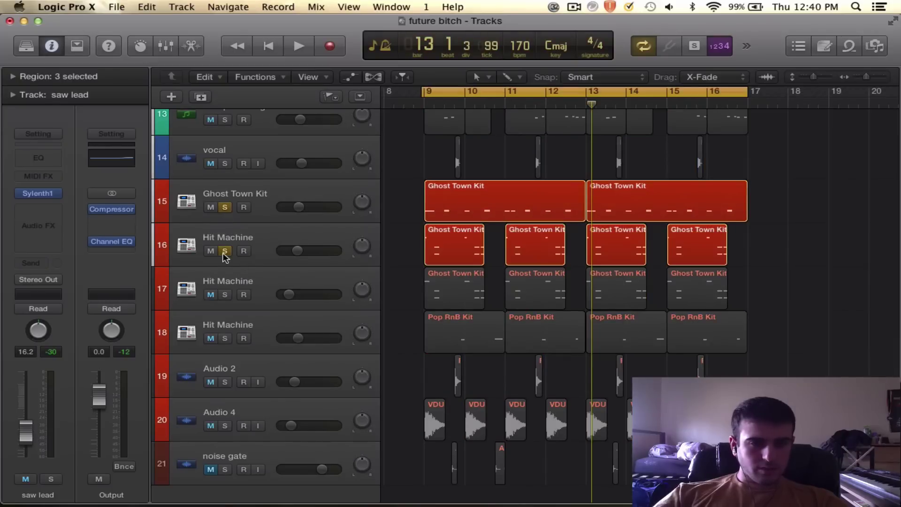
{"action": "left_click", "coordinate": [225, 295]}
{"action": "left_click", "coordinate": [225, 339]}
{"action": "left_click", "coordinate": [225, 382]}
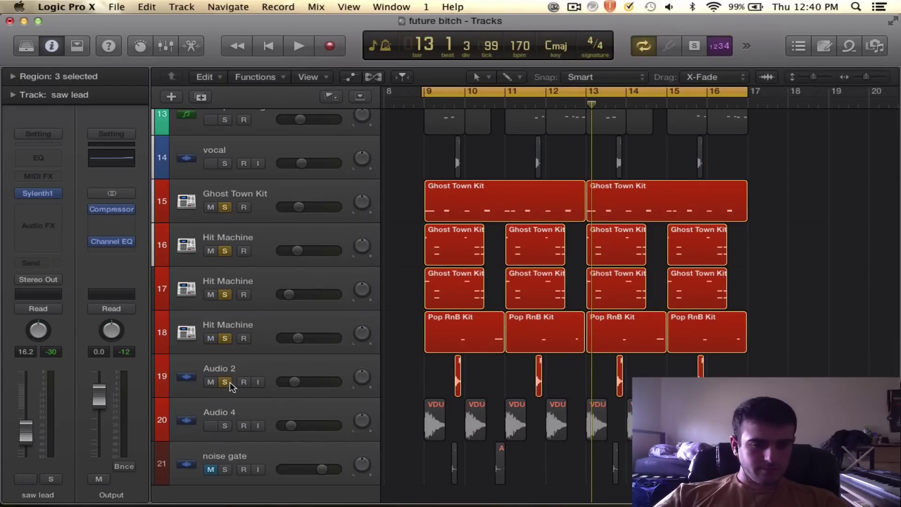
{"action": "left_click", "coordinate": [225, 425]}
{"action": "key", "text": "space"}
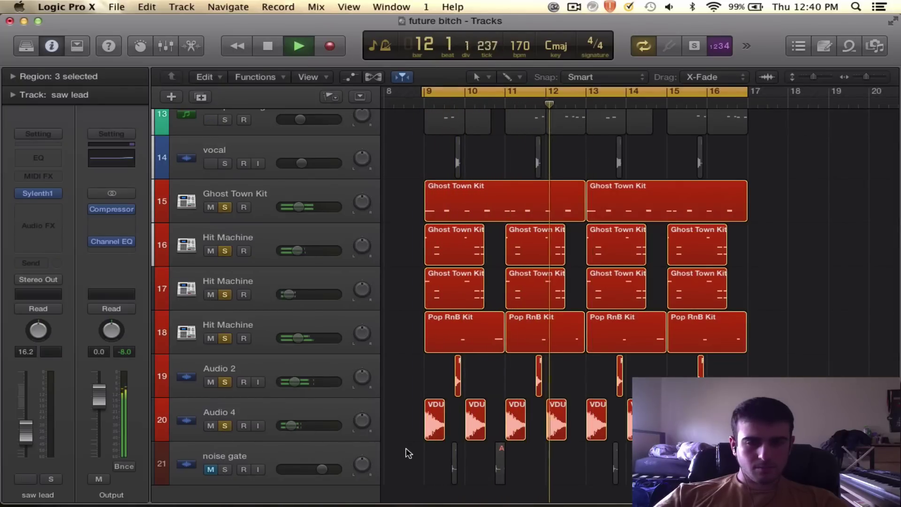
{"action": "key", "text": "space"}
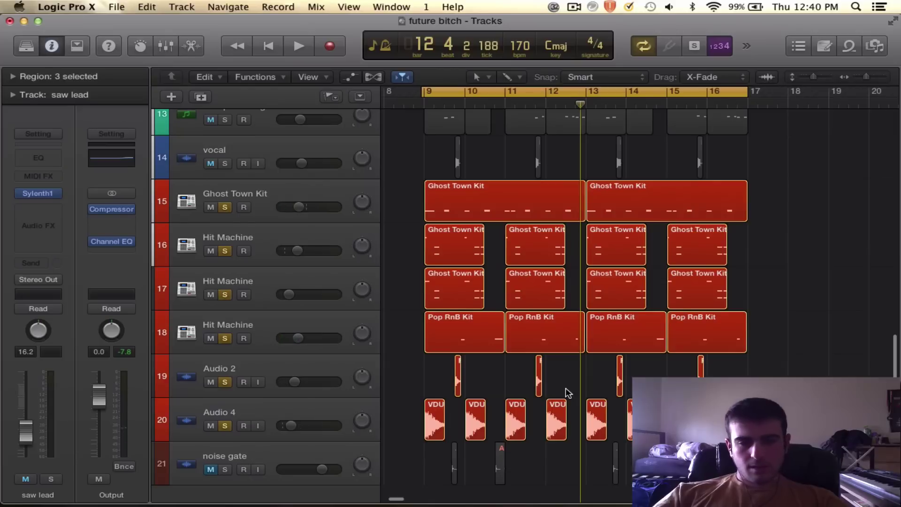
Step: Select the Ghost Town Kit, each Hit Machine track and Audio 2 in turn to view their channel strips
{"action": "left_click", "coordinate": [265, 193]}
{"action": "left_click", "coordinate": [264, 228]}
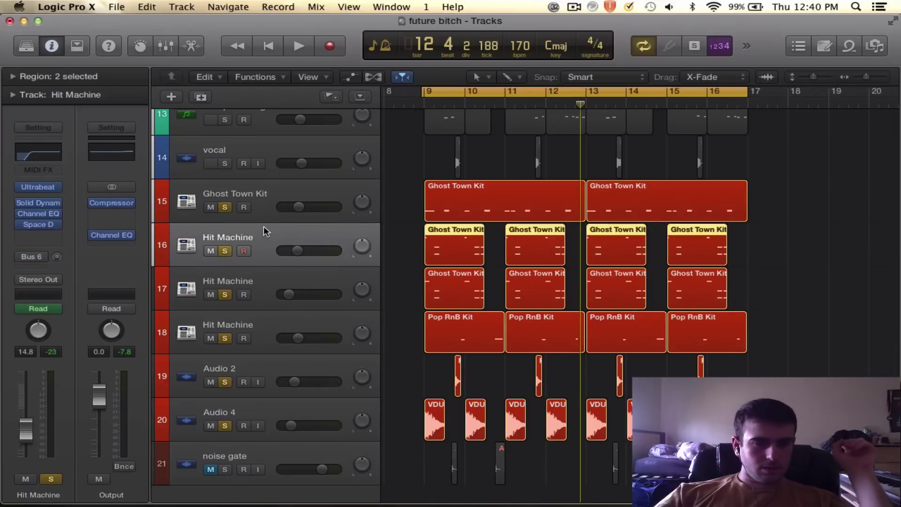
{"action": "left_click", "coordinate": [261, 272]}
{"action": "left_click", "coordinate": [258, 322]}
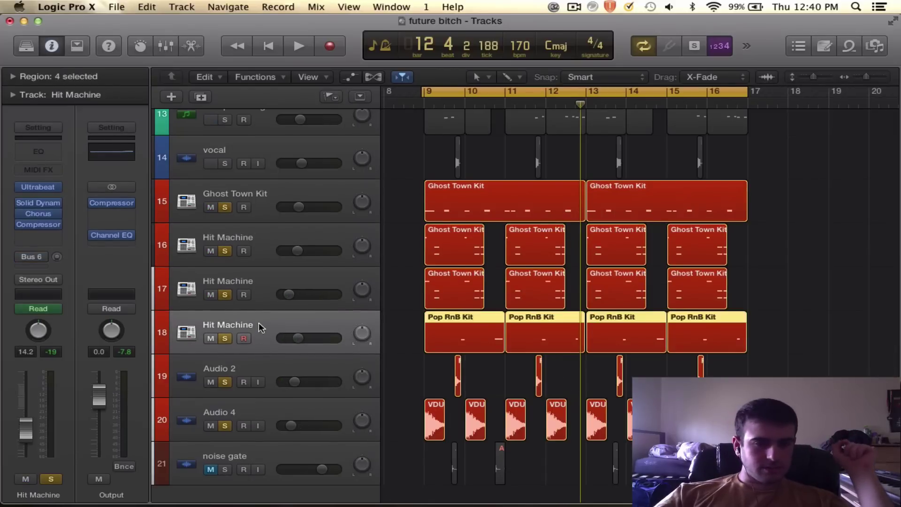
{"action": "left_click", "coordinate": [261, 364]}
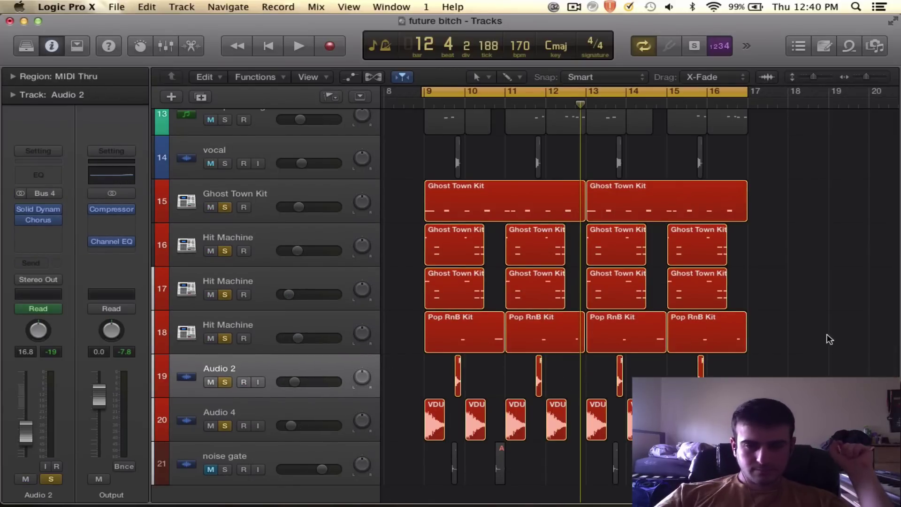
Step: Examine how the soloed drum and percussion regions are arranged across bars 9 to 16
{"action": "key", "text": "super+Right"}
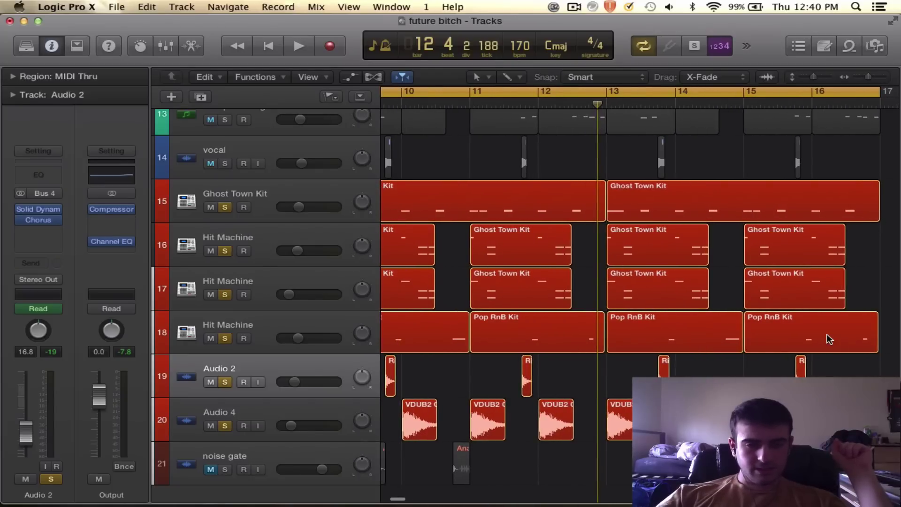
{"action": "scroll", "coordinate": [829, 339], "scroll_direction": "left", "scroll_amount": 3}
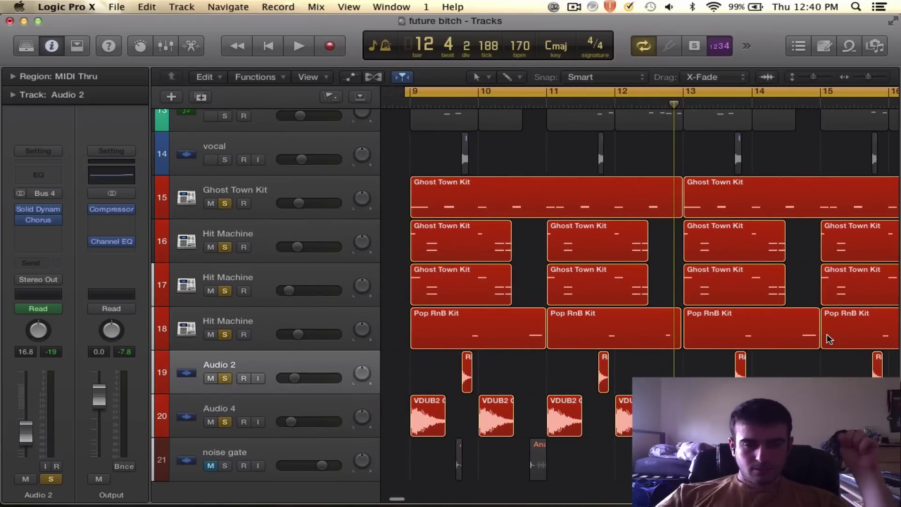
{"action": "scroll", "coordinate": [519, 330], "scroll_direction": "left", "scroll_amount": 3}
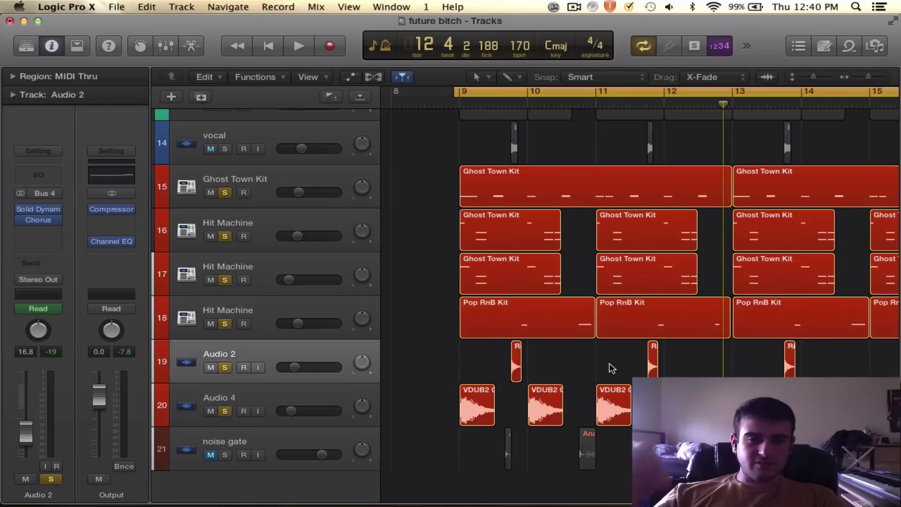
{"action": "scroll", "coordinate": [583, 325], "scroll_direction": "right", "scroll_amount": 3}
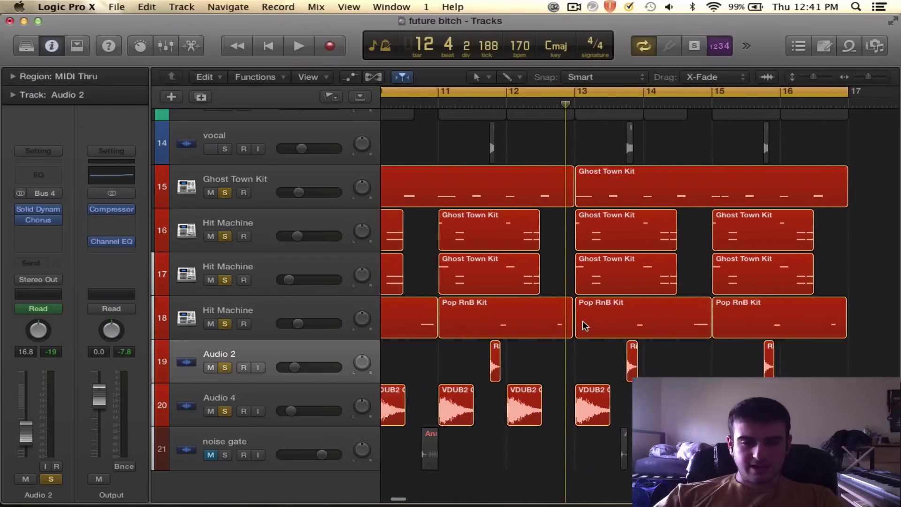
{"action": "scroll", "coordinate": [583, 321], "scroll_direction": "left", "scroll_amount": 1}
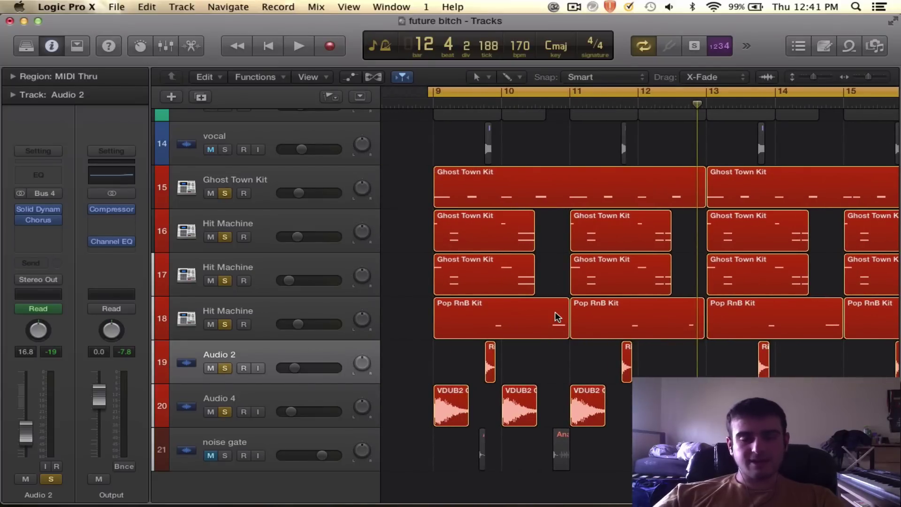
{"action": "scroll", "coordinate": [551, 280], "scroll_direction": "left", "scroll_amount": 2}
{"action": "scroll", "coordinate": [551, 280], "scroll_direction": "up", "scroll_amount": 1}
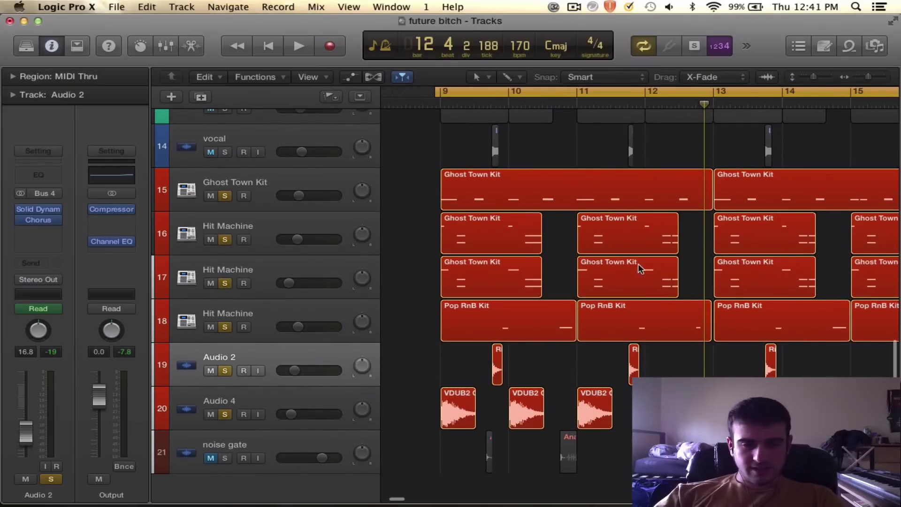
{"action": "scroll", "coordinate": [679, 306], "scroll_direction": "right", "scroll_amount": 5}
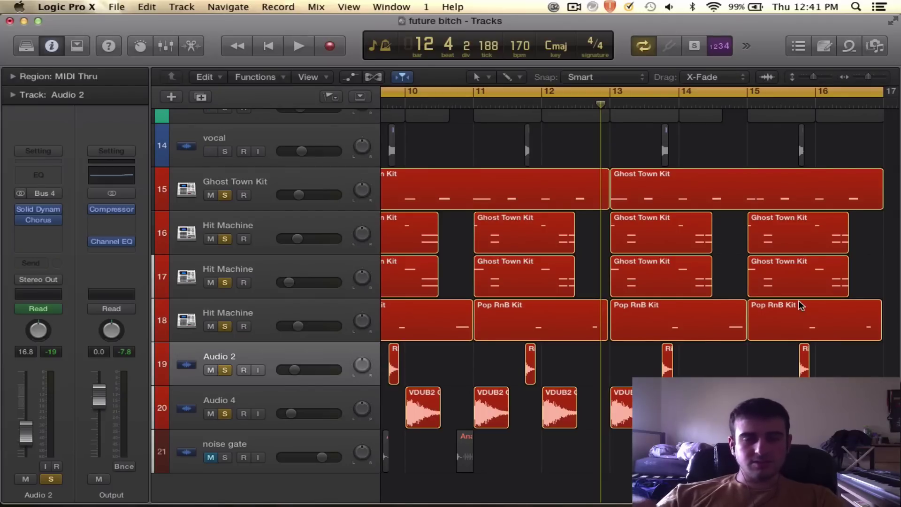
{"action": "scroll", "coordinate": [800, 305], "scroll_direction": "right", "scroll_amount": 3}
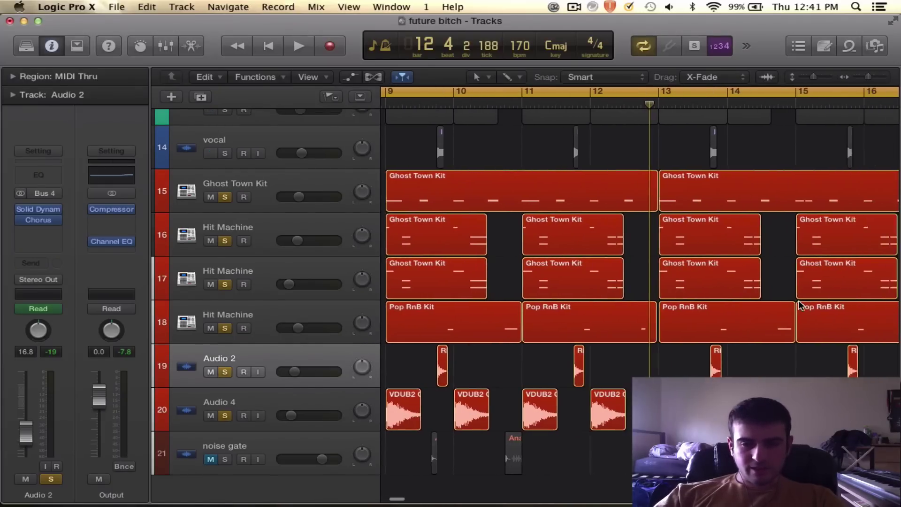
{"action": "scroll", "coordinate": [801, 305], "scroll_direction": "left", "scroll_amount": 7}
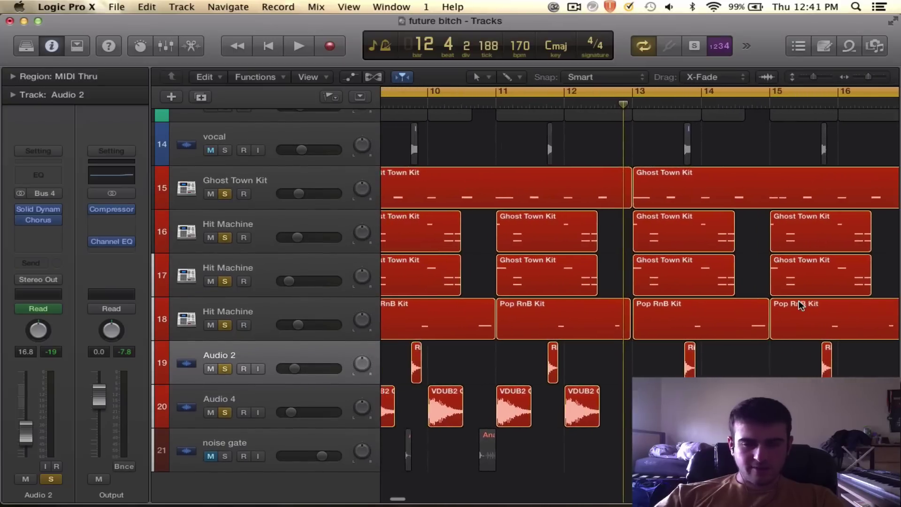
Step: Play the soloed drum and percussion tracks again from the start of the cycle range
{"action": "scroll", "coordinate": [801, 306], "scroll_direction": "up", "scroll_amount": 1}
{"action": "key", "text": "space"}
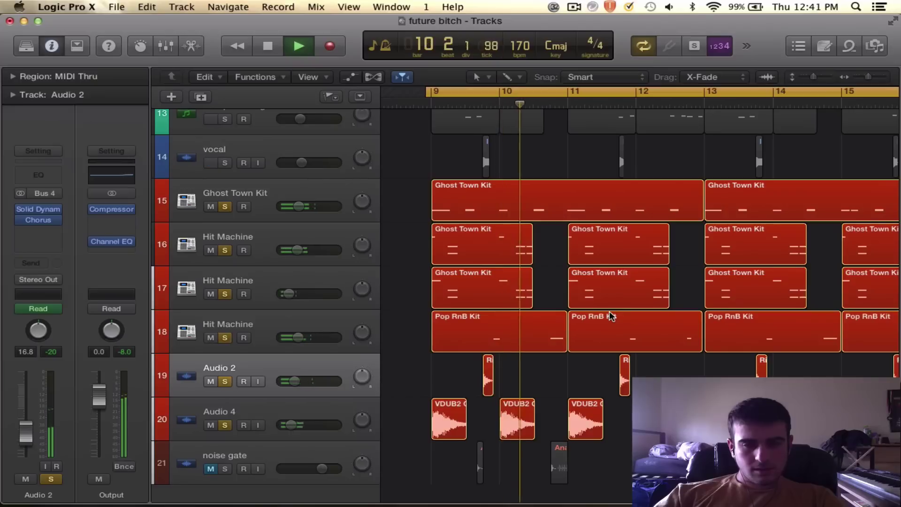
{"action": "key", "text": "space"}
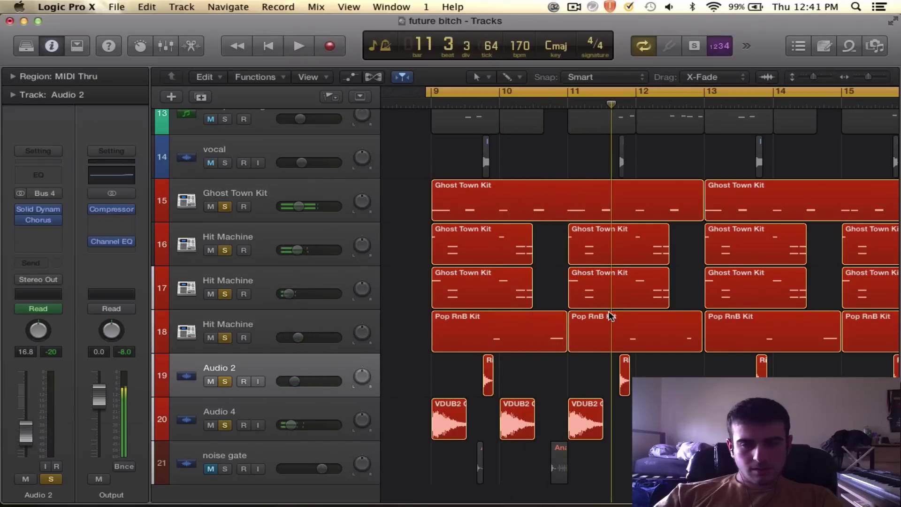
Step: Open the bar 9 region on track 16 Hit Machine in the Piano Roll and shrink the editor area
{"action": "double_click", "coordinate": [457, 231]}
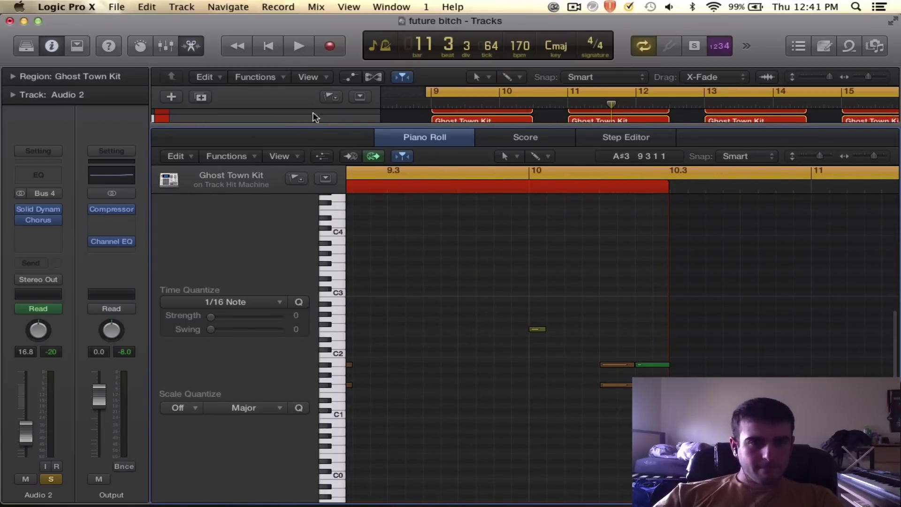
{"action": "left_click_drag", "start_coordinate": [313, 125], "coordinate": [258, 173]}
Step: Turn off solo on Ghost Town Kit and the track 17 Hit Machine, and select the track 16 Hit Machine
{"action": "left_click", "coordinate": [225, 142]}
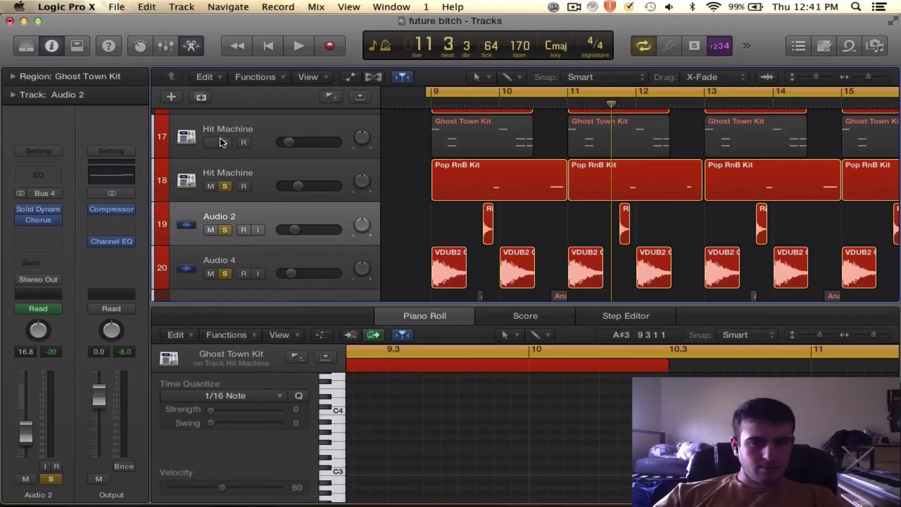
{"action": "scroll", "coordinate": [220, 150], "scroll_direction": "up", "scroll_amount": 3}
{"action": "left_click", "coordinate": [224, 155]}
{"action": "left_click", "coordinate": [224, 188]}
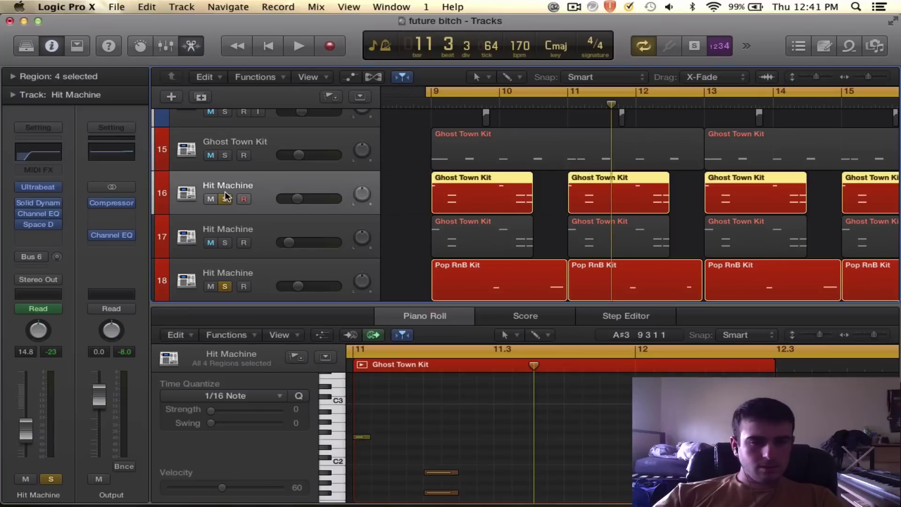
Step: Turn off solo on the track 16 and 18 Hit Machines and Audio 4, and solo the track 17 Hit Machine during playback
{"action": "left_click", "coordinate": [224, 199]}
{"action": "scroll", "coordinate": [224, 200], "scroll_direction": "down", "scroll_amount": 5}
{"action": "left_click", "coordinate": [225, 208]}
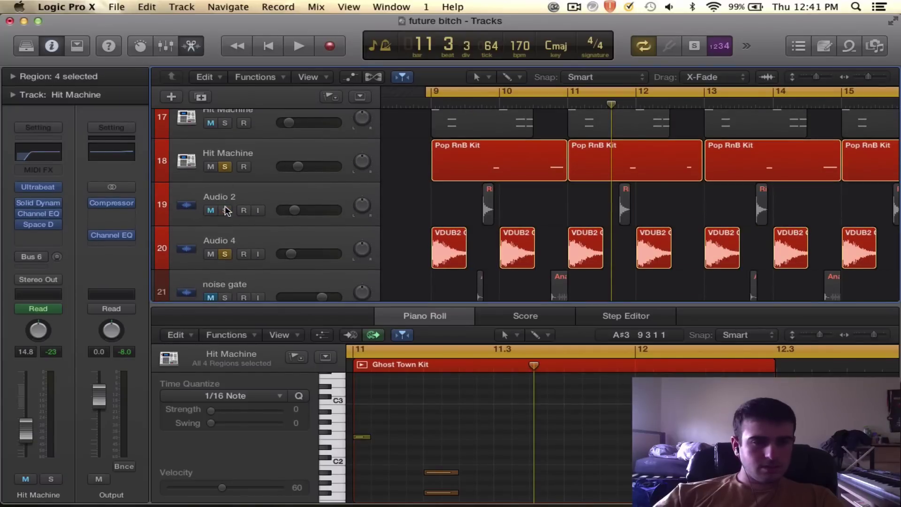
{"action": "left_click", "coordinate": [223, 254]}
{"action": "key", "text": "space"}
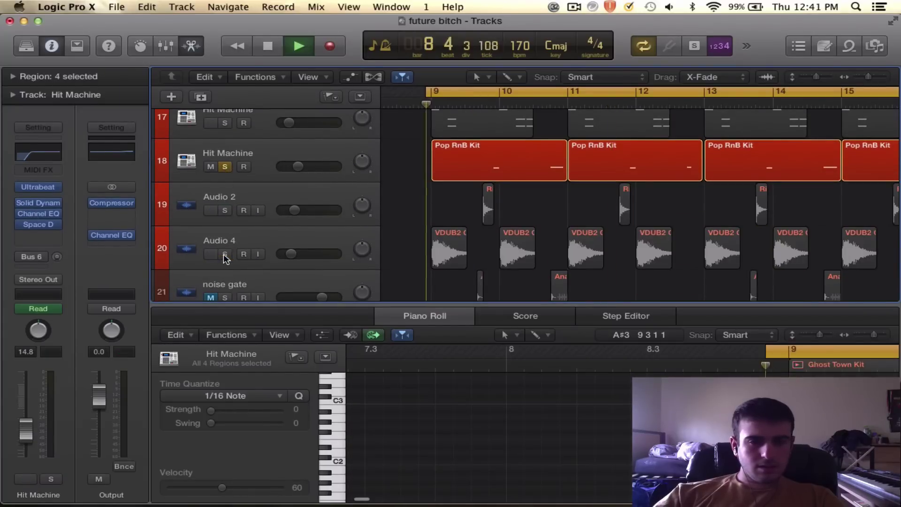
{"action": "scroll", "coordinate": [224, 235], "scroll_direction": "up", "scroll_amount": 1}
{"action": "left_click", "coordinate": [225, 208]}
{"action": "left_click", "coordinate": [225, 164]}
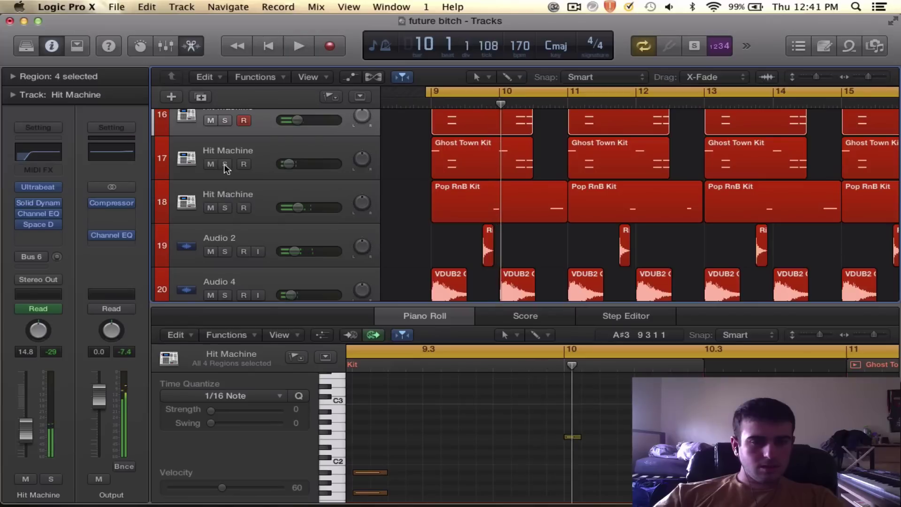
Step: Enlarge the Piano Roll, select the short notes at the start of bars 9 and 10, and play the soloed pattern
{"action": "left_click_drag", "start_coordinate": [488, 299], "coordinate": [488, 131]}
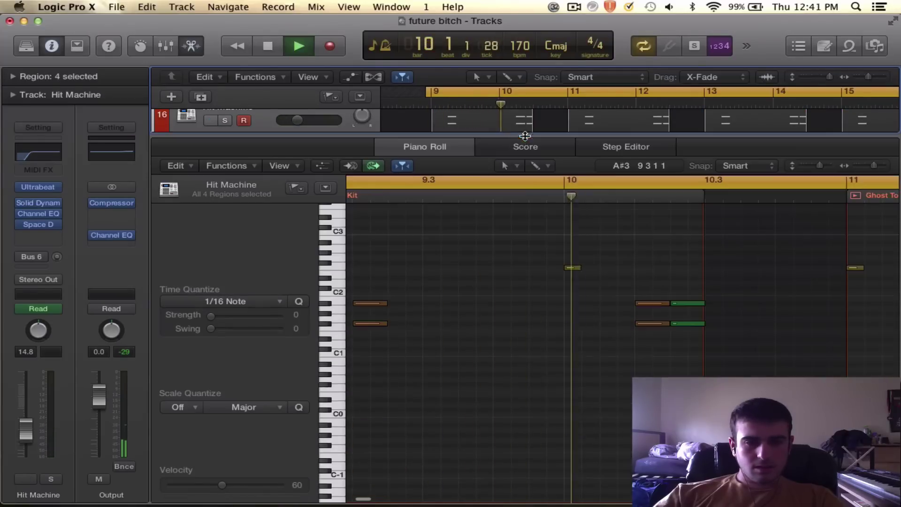
{"action": "key", "text": "space"}
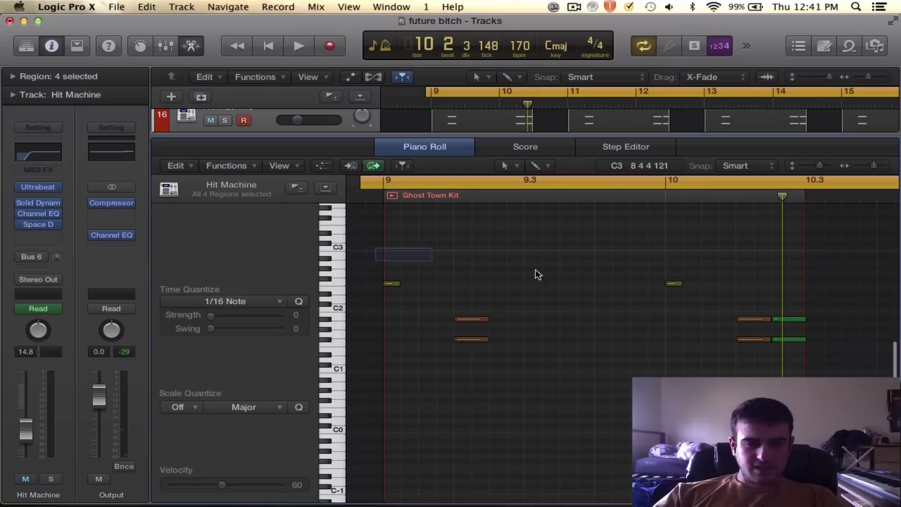
{"action": "left_click_drag", "start_coordinate": [373, 247], "coordinate": [718, 292]}
{"action": "key", "text": "space"}
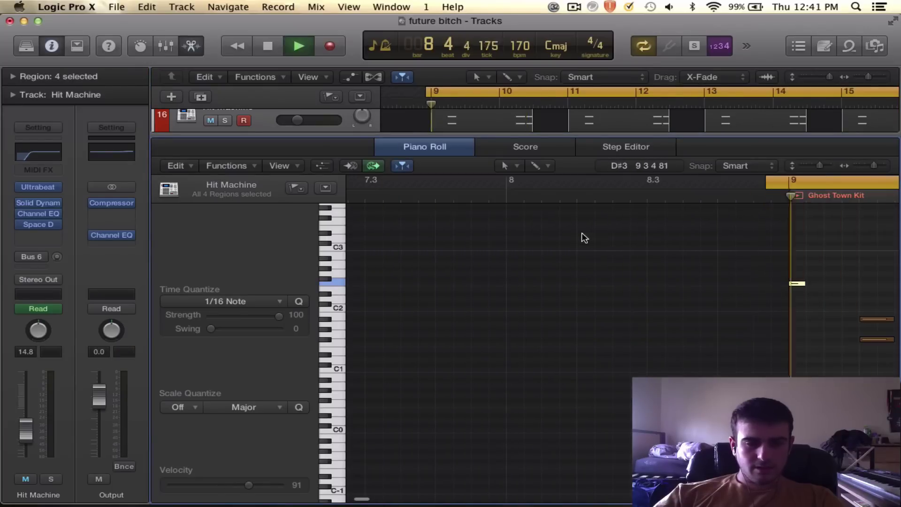
{"action": "scroll", "coordinate": [583, 238], "scroll_direction": "right", "scroll_amount": 5}
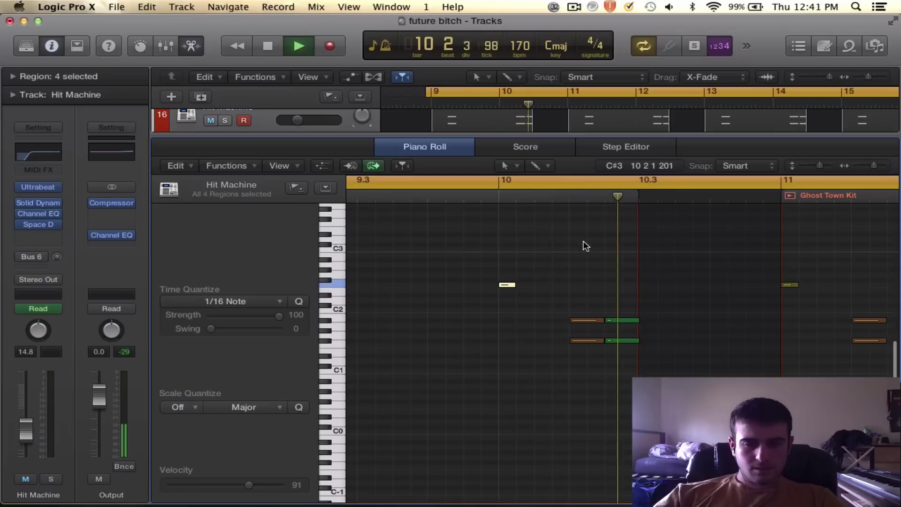
{"action": "key", "text": "space"}
{"action": "scroll", "coordinate": [583, 246], "scroll_direction": "right", "scroll_amount": 5}
{"action": "scroll", "coordinate": [585, 246], "scroll_direction": "right", "scroll_amount": 3}
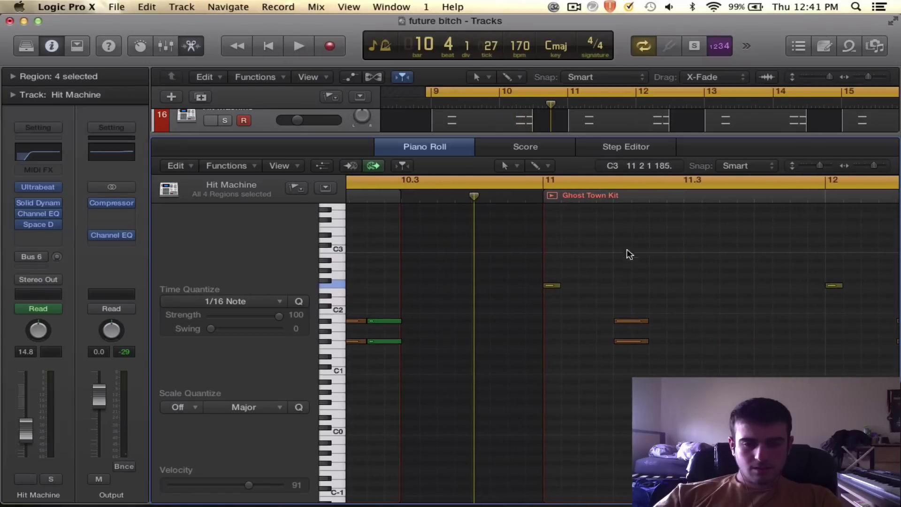
{"action": "scroll", "coordinate": [618, 293], "scroll_direction": "left", "scroll_amount": 18}
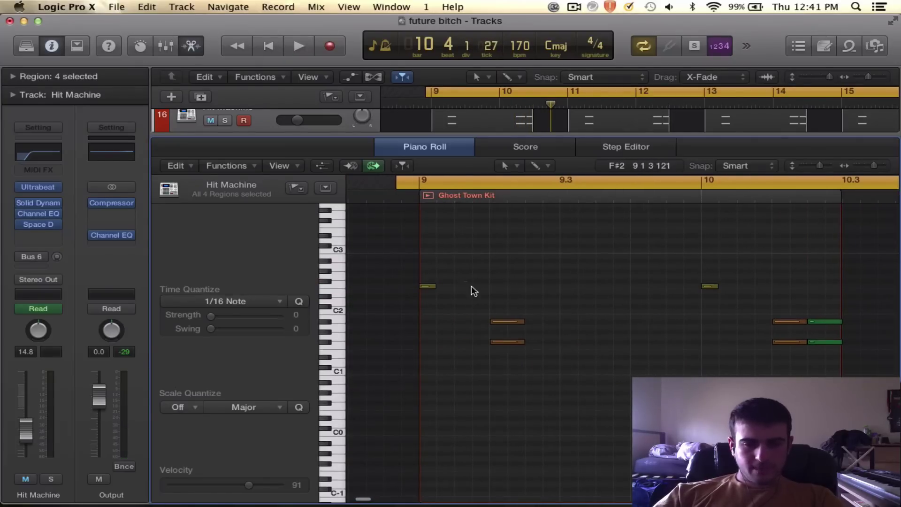
Step: Select the two stacked notes in bar 9 and play the pattern through the following Ghost Town Kit regions
{"action": "left_click_drag", "start_coordinate": [470, 286], "coordinate": [561, 382]}
{"action": "key", "text": "space"}
{"action": "key", "text": "ctrl+m"}
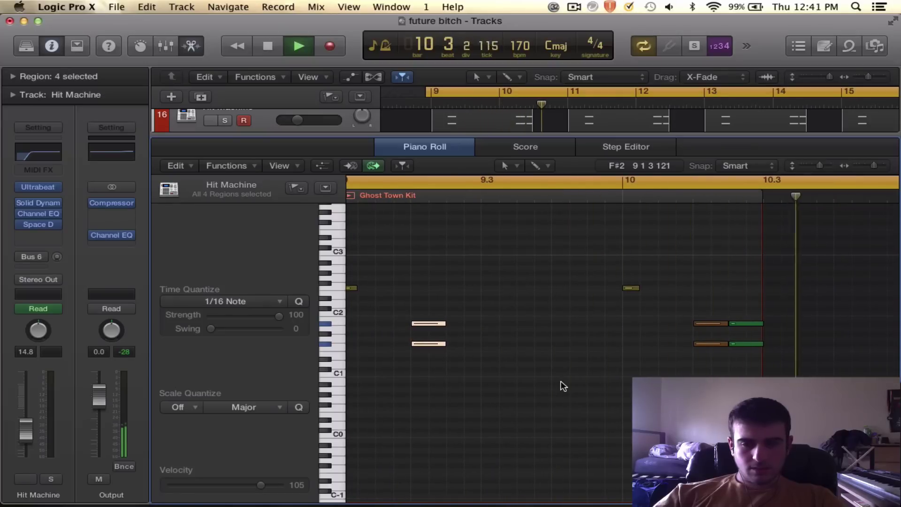
{"action": "scroll", "coordinate": [563, 386], "scroll_direction": "right", "scroll_amount": 10}
{"action": "scroll", "coordinate": [563, 385], "scroll_direction": "down", "scroll_amount": 8}
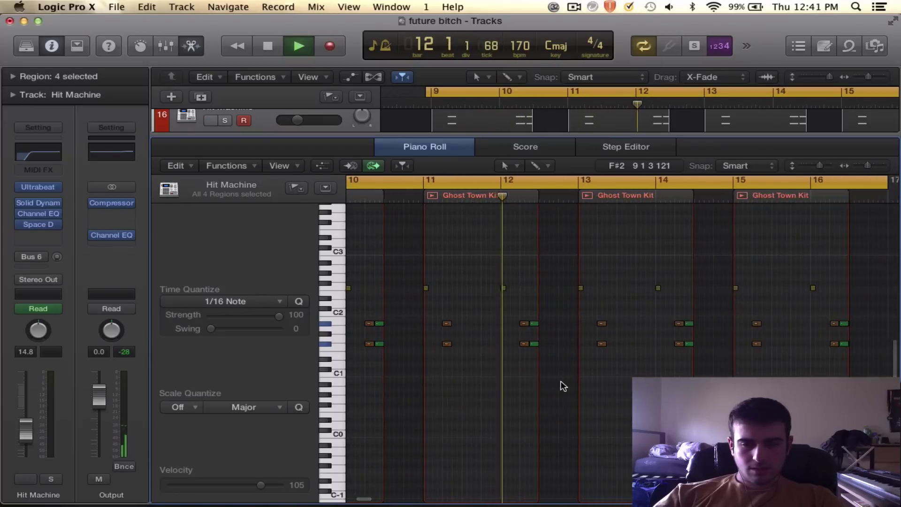
{"action": "key", "text": "ctrl+m"}
{"action": "key", "text": "space"}
Step: Collapse the Piano Roll to reveal all drum tracks and turn off solo on the track 17 Hit Machine
{"action": "left_click_drag", "start_coordinate": [524, 134], "coordinate": [458, 462]}
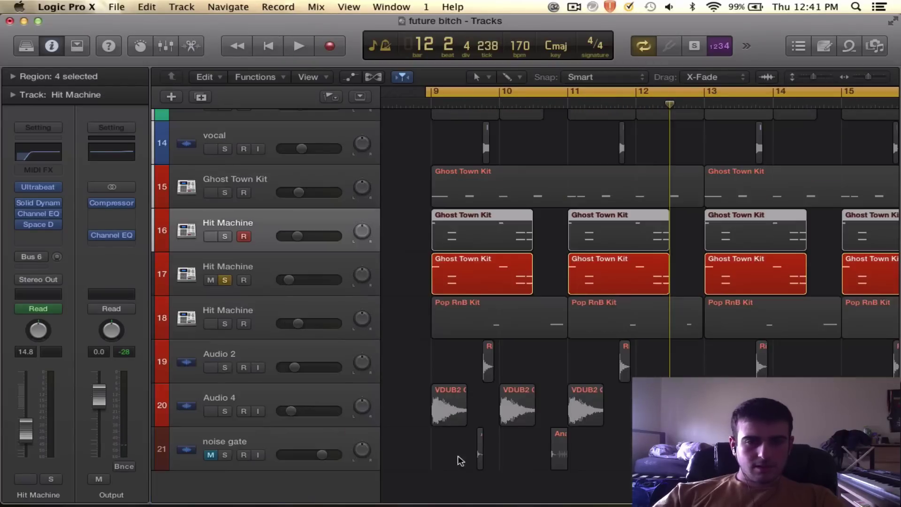
{"action": "left_click", "coordinate": [226, 280]}
{"action": "left_click", "coordinate": [226, 280]}
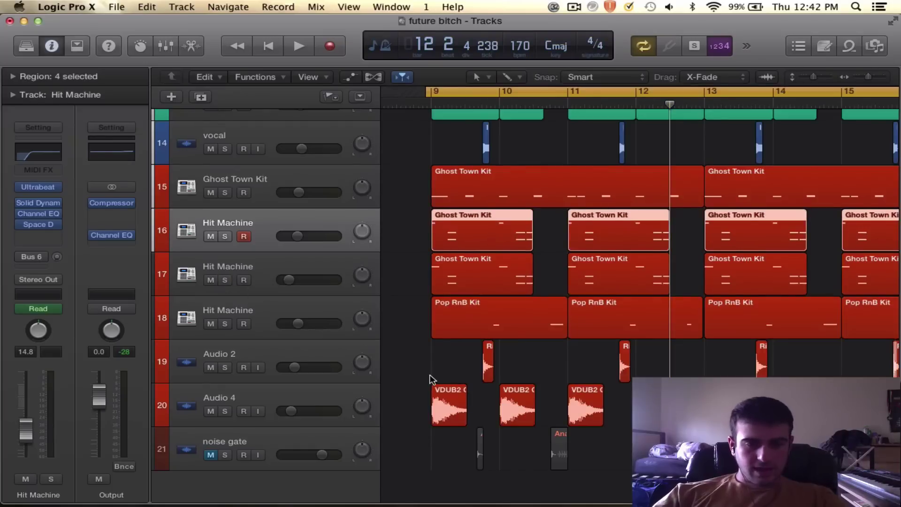
Step: Solo the track 16 and 17 Hit Machines together, play both layers, and clear their solos
{"action": "scroll", "coordinate": [287, 296], "scroll_direction": "up", "scroll_amount": 1}
{"action": "left_click", "coordinate": [226, 257]}
{"action": "left_click", "coordinate": [226, 301]}
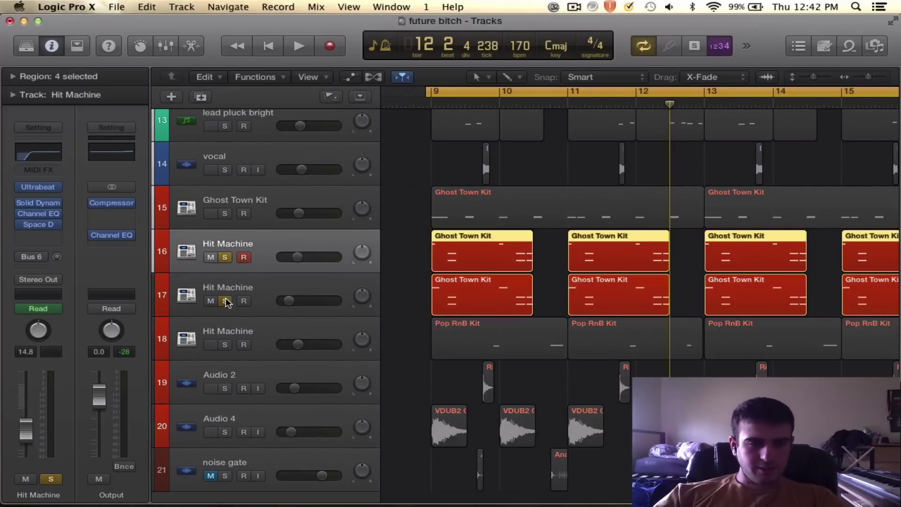
{"action": "key", "text": "space"}
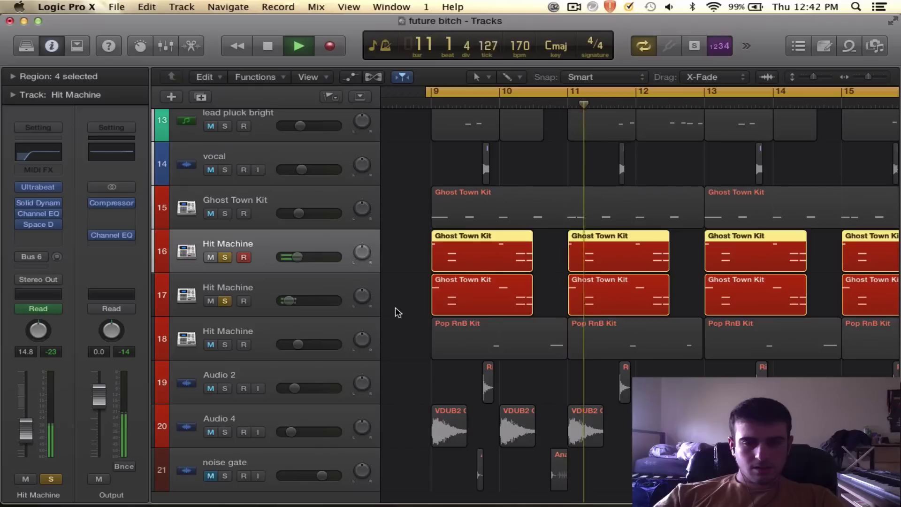
{"action": "key", "text": "space"}
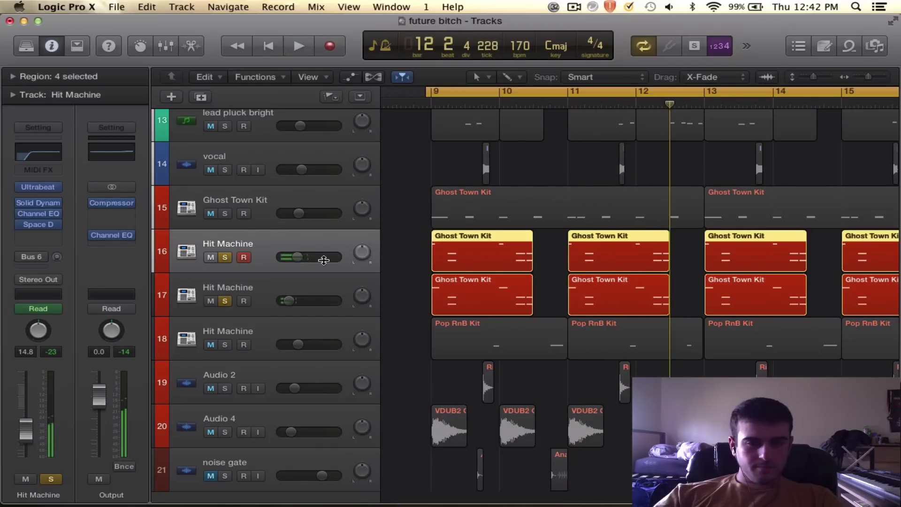
{"action": "left_click", "coordinate": [224, 257]}
{"action": "left_click", "coordinate": [224, 301]}
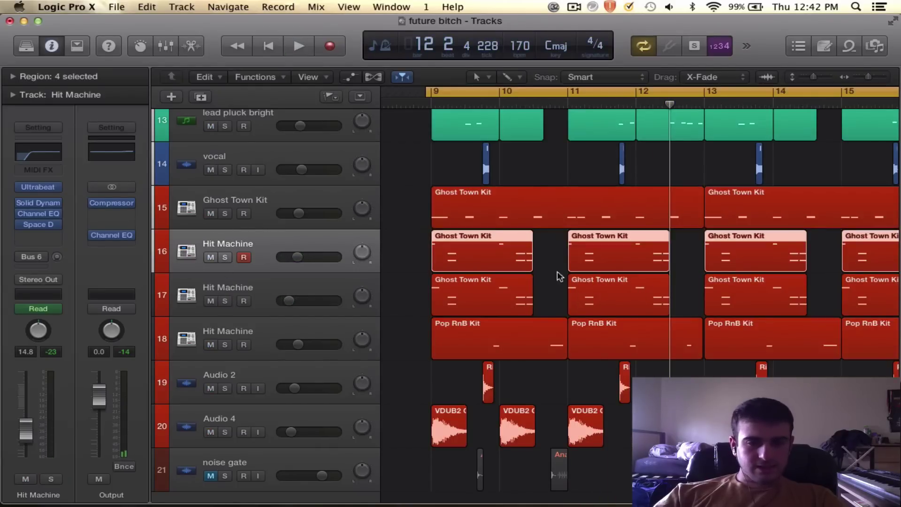
Step: Examine the layout of the drum and percussion regions across the whole bar 9 to 16 cycle range
{"action": "key", "text": "super+Left"}
{"action": "key", "text": "super+Left"}
{"action": "key", "text": "super+Left"}
{"action": "key", "text": "super+Left"}
{"action": "key", "text": "super+Left"}
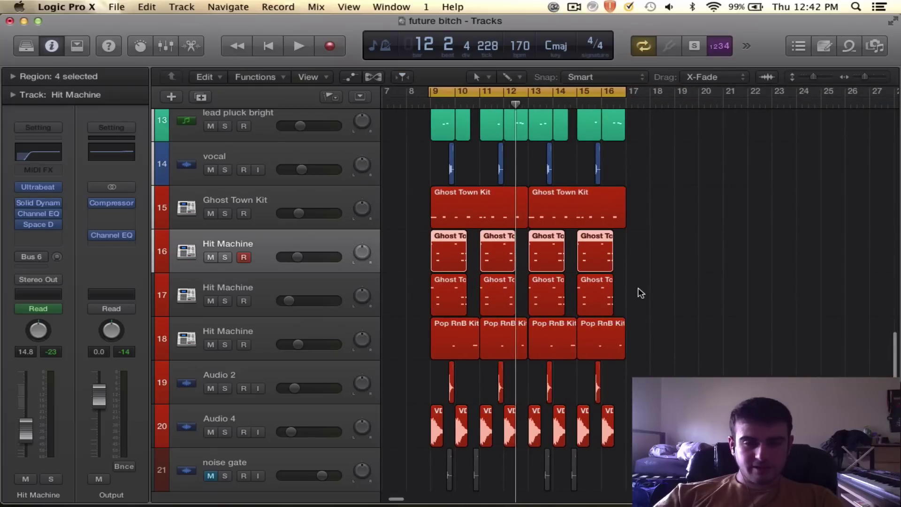
{"action": "key", "text": "super+Right"}
{"action": "key", "text": "super+Right"}
{"action": "key", "text": "super+Right"}
{"action": "key", "text": "super+Right"}
{"action": "key", "text": "super+Right"}
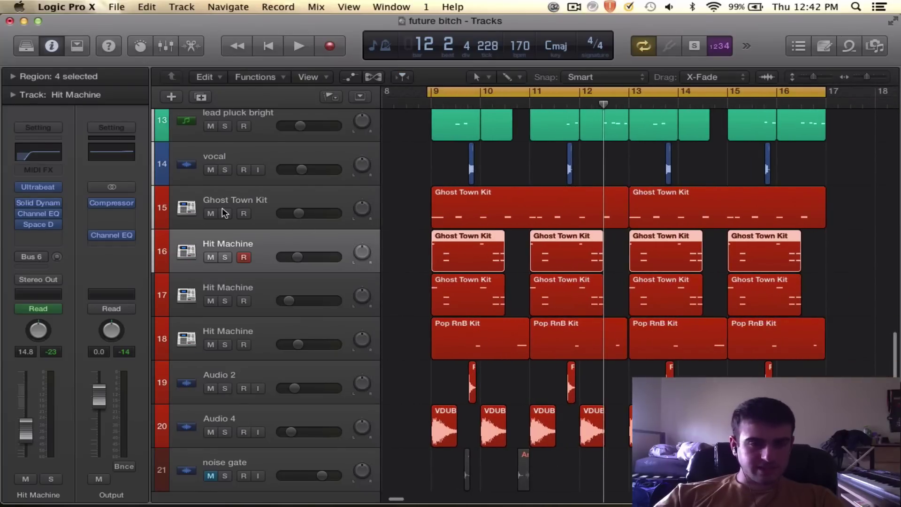
Step: Solo the Ghost Town Kit track, play it briefly, clear its solo, and select its bar 9 region
{"action": "left_click", "coordinate": [225, 214]}
{"action": "key", "text": "space"}
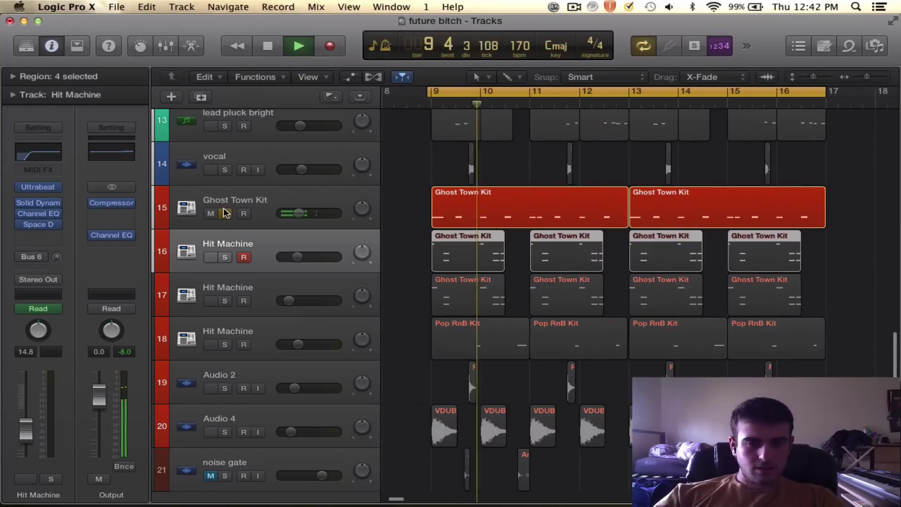
{"action": "key", "text": "space"}
{"action": "left_click", "coordinate": [225, 213]}
{"action": "scroll", "coordinate": [477, 113], "scroll_direction": "down", "scroll_amount": 1}
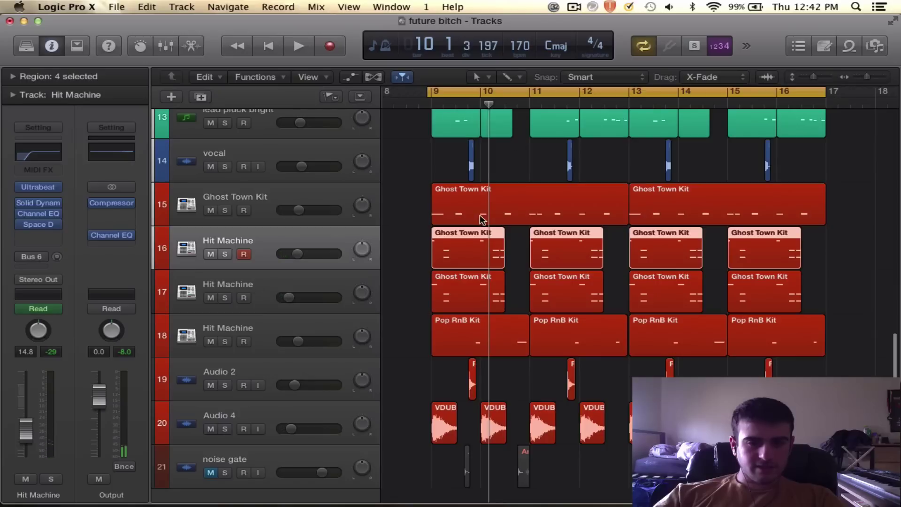
{"action": "left_click", "coordinate": [480, 219]}
{"action": "scroll", "coordinate": [319, 268], "scroll_direction": "down", "scroll_amount": 1}
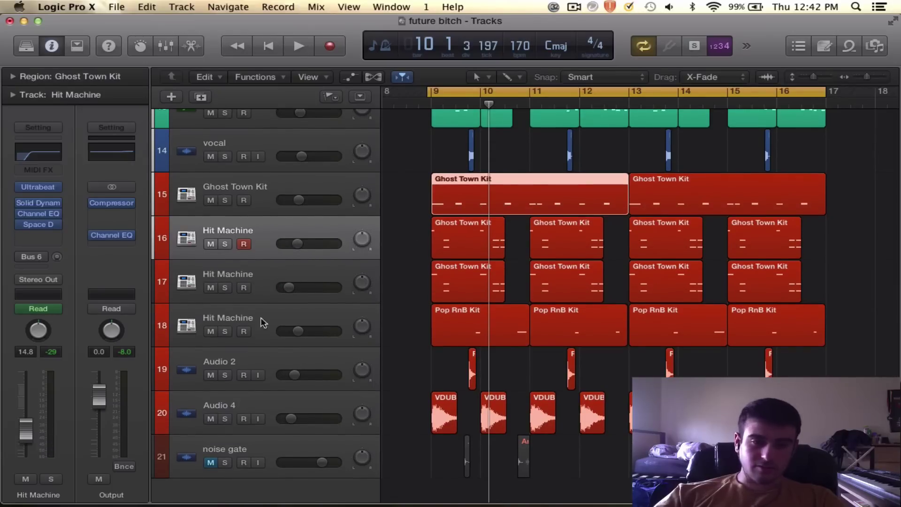
Step: Solo and select the track 18 Hit Machine, and play its Pop RnB Kit regions from the start of the cycle range
{"action": "scroll", "coordinate": [263, 323], "scroll_direction": "down", "scroll_amount": 1}
{"action": "left_click", "coordinate": [224, 324]}
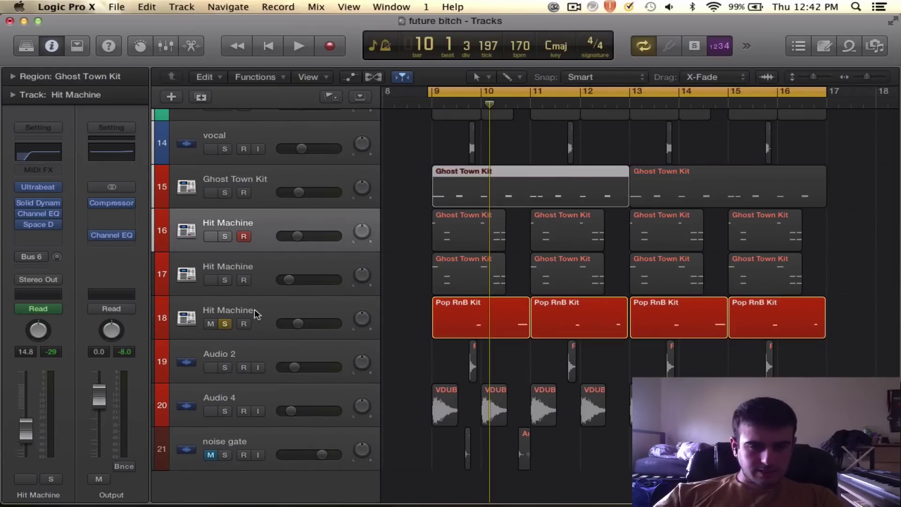
{"action": "left_click", "coordinate": [255, 308]}
{"action": "key", "text": "super+Right"}
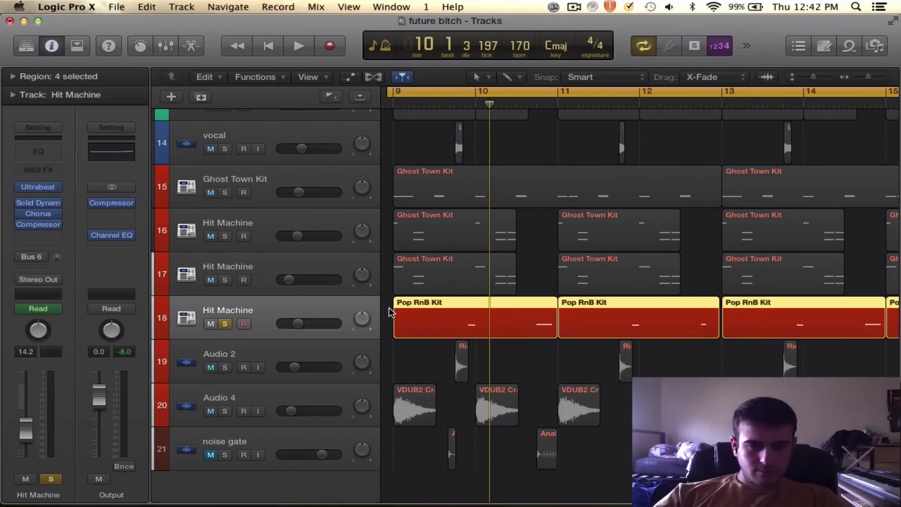
{"action": "key", "text": "space"}
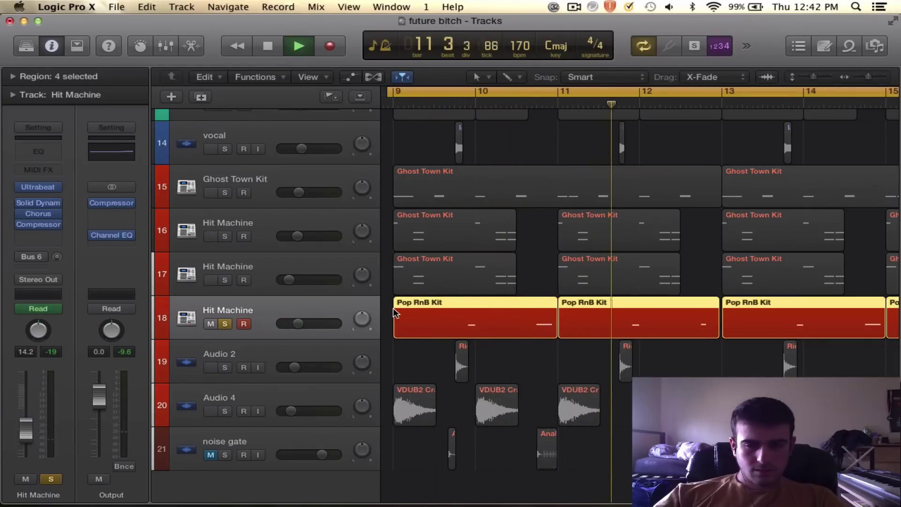
{"action": "key", "text": "space"}
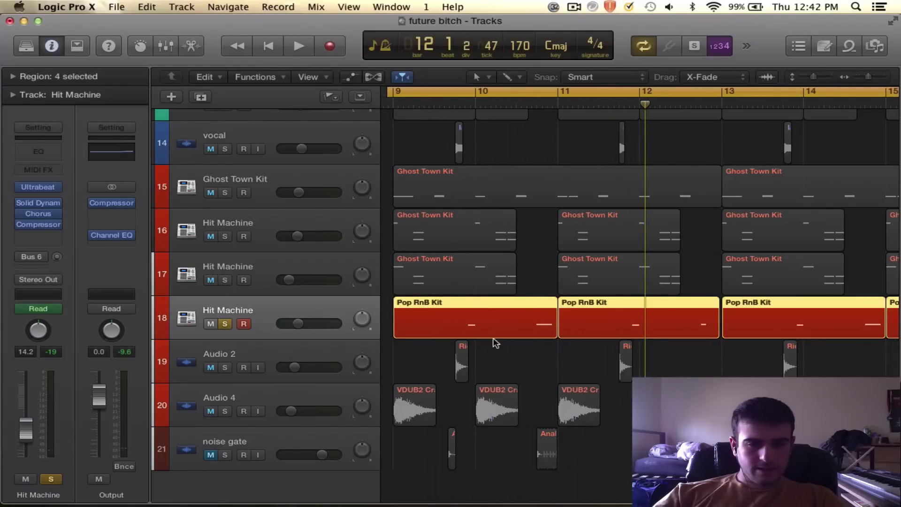
Step: Open the bar 9 Pop RnB Kit region in the Piano Roll, inspect the notes across its regions, and shrink the editor area
{"action": "double_click", "coordinate": [491, 331]}
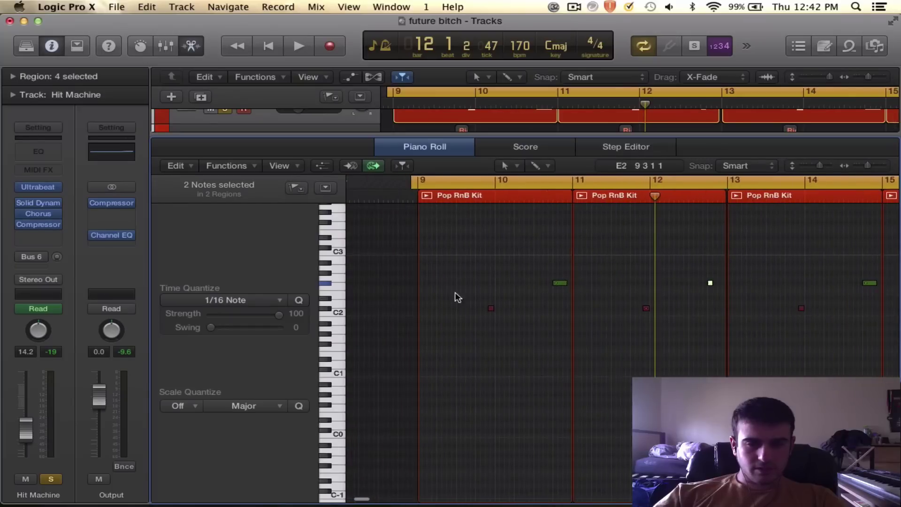
{"action": "key", "text": "super+Right"}
{"action": "key", "text": "super+Right"}
{"action": "key", "text": "super+Right"}
{"action": "scroll", "coordinate": [565, 342], "scroll_direction": "right", "scroll_amount": 6}
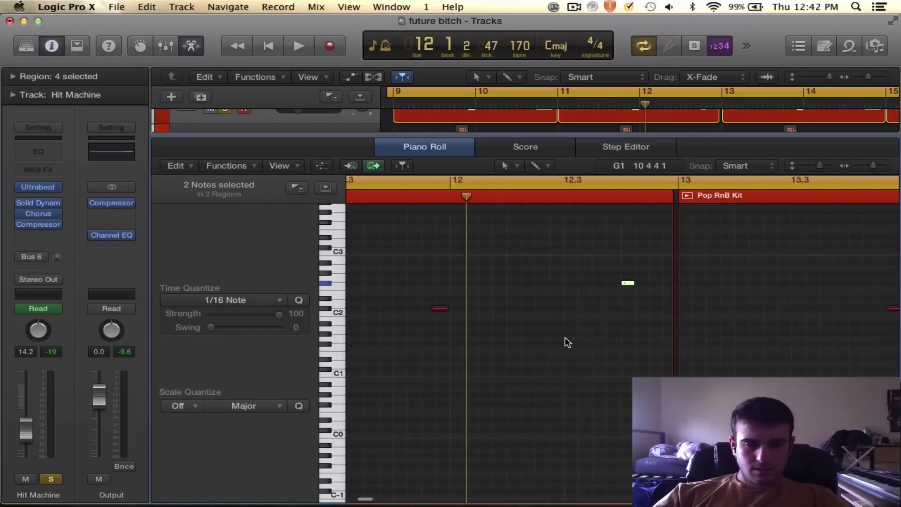
{"action": "scroll", "coordinate": [566, 342], "scroll_direction": "left", "scroll_amount": 2}
{"action": "key", "text": "super+Left"}
{"action": "key", "text": "super+Left"}
{"action": "key", "text": "super+Left"}
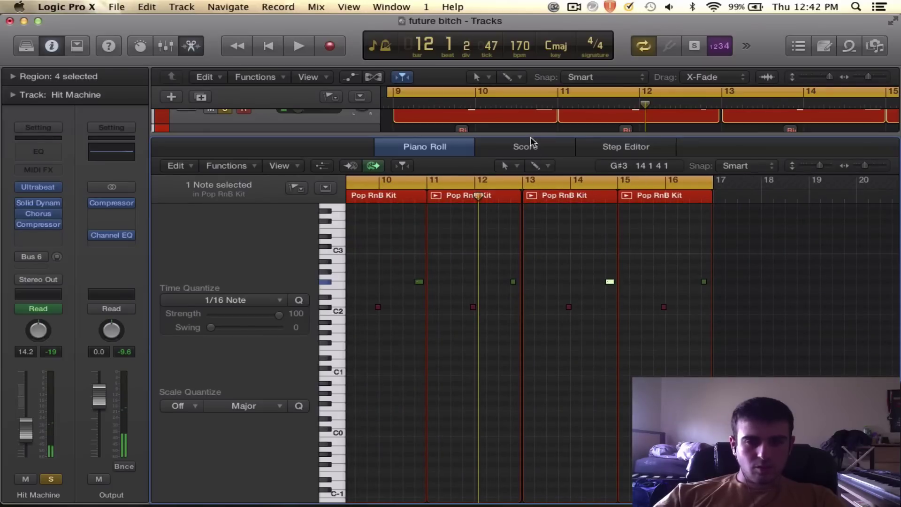
{"action": "left_click_drag", "start_coordinate": [529, 134], "coordinate": [537, 434]}
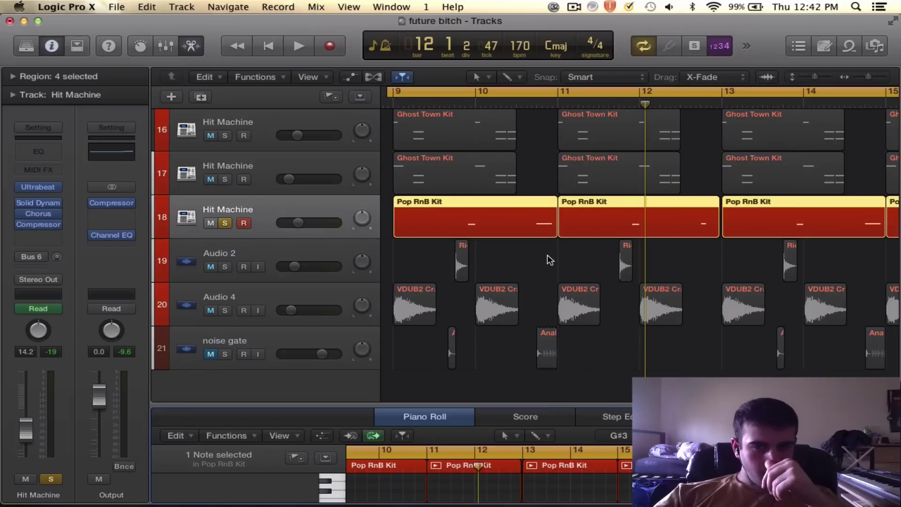
{"action": "scroll", "coordinate": [550, 260], "scroll_direction": "up", "scroll_amount": 2}
{"action": "scroll", "coordinate": [550, 260], "scroll_direction": "left", "scroll_amount": 3}
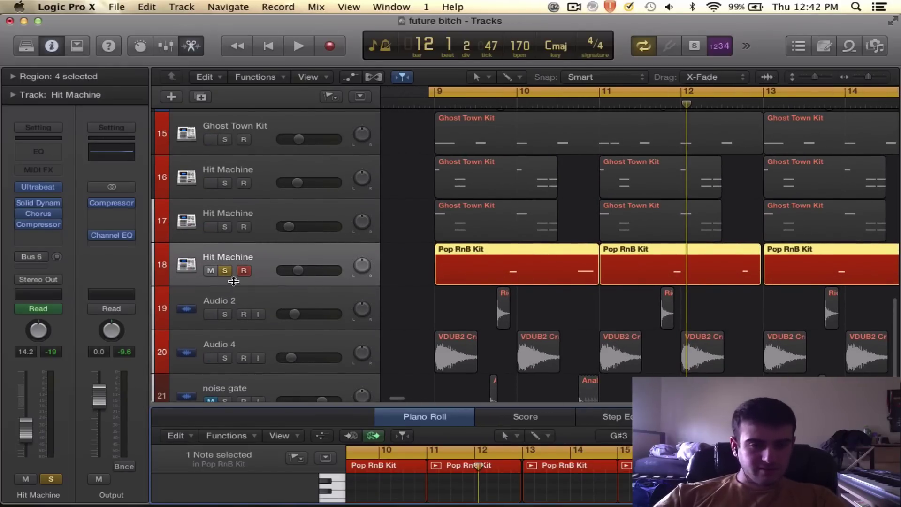
Step: Turn off solo on the track 18 Hit Machine and play the full mix from the start of the cycle range
{"action": "left_click", "coordinate": [226, 271]}
{"action": "key", "text": "space"}
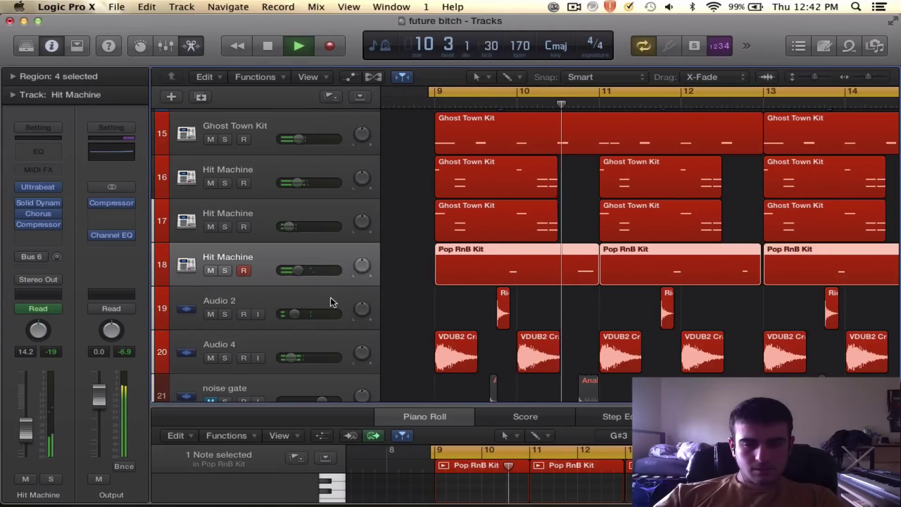
{"action": "scroll", "coordinate": [331, 301], "scroll_direction": "right", "scroll_amount": 2}
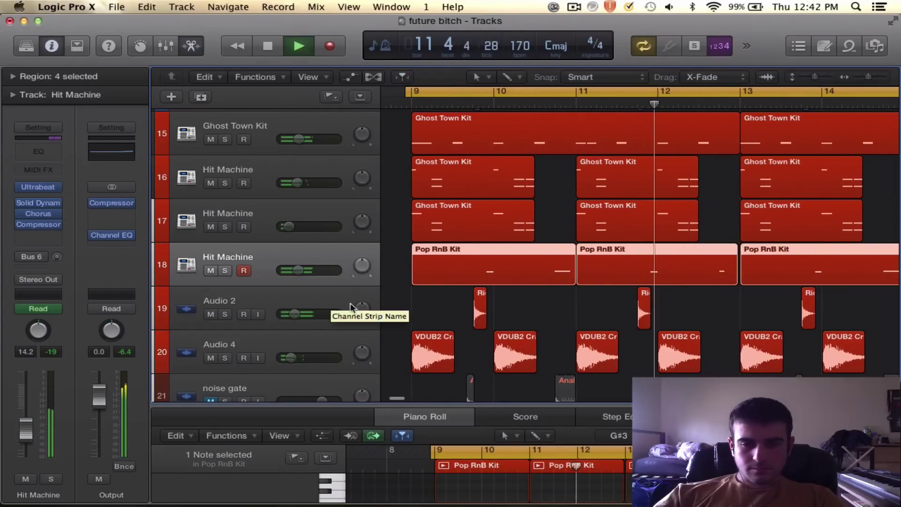
{"action": "scroll", "coordinate": [497, 332], "scroll_direction": "up", "scroll_amount": 2}
{"action": "scroll", "coordinate": [497, 332], "scroll_direction": "right", "scroll_amount": 4}
{"action": "scroll", "coordinate": [497, 331], "scroll_direction": "down", "scroll_amount": 4}
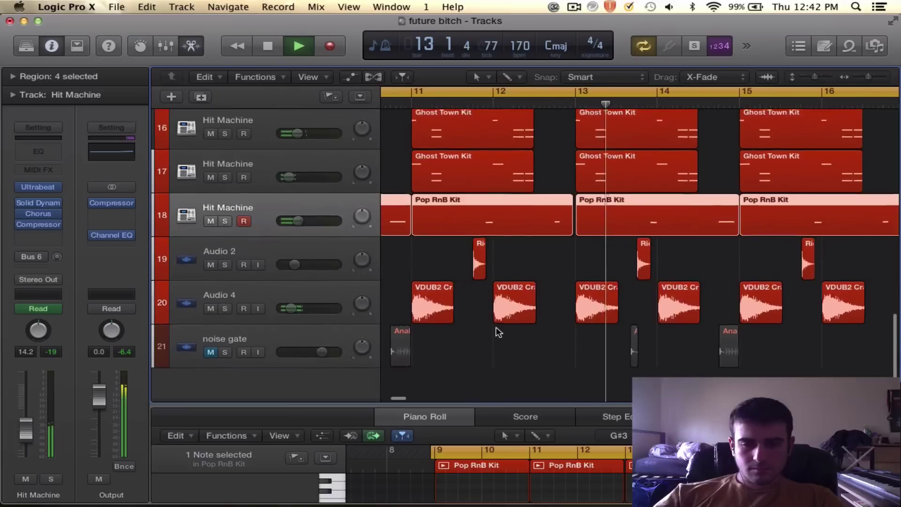
{"action": "scroll", "coordinate": [489, 331], "scroll_direction": "up", "scroll_amount": 1}
{"action": "key", "text": "space"}
{"action": "scroll", "coordinate": [484, 252], "scroll_direction": "left", "scroll_amount": 5}
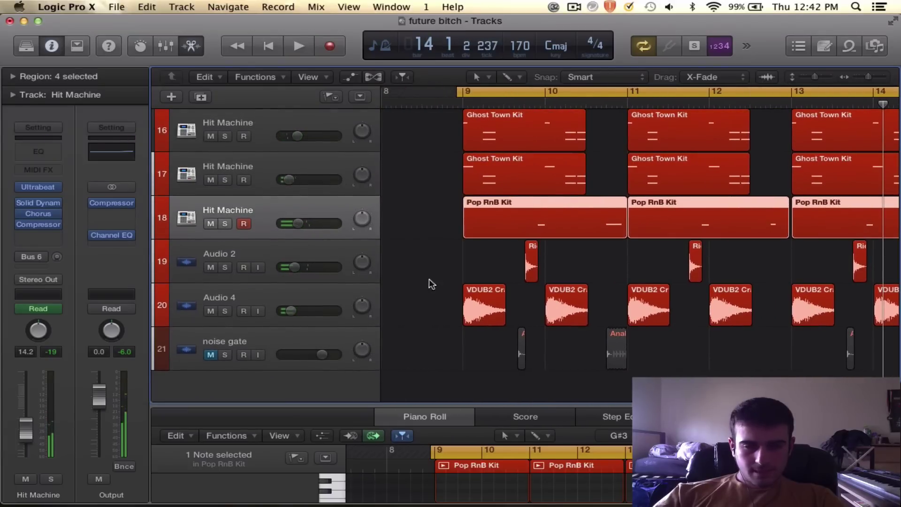
Step: Solo the Audio 2 and Audio 4 tracks, play them briefly from the start of the cycle range, and select Audio 4
{"action": "left_click", "coordinate": [225, 311]}
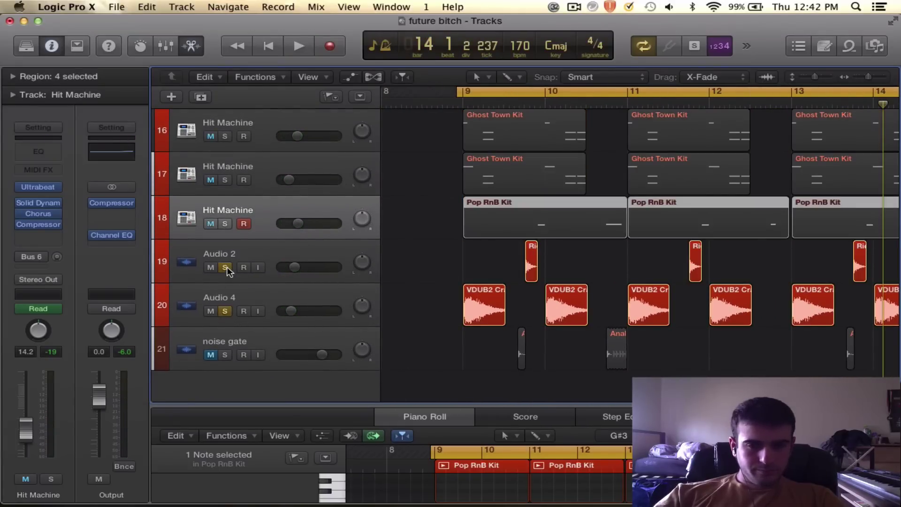
{"action": "key", "text": "space"}
{"action": "key", "text": "space"}
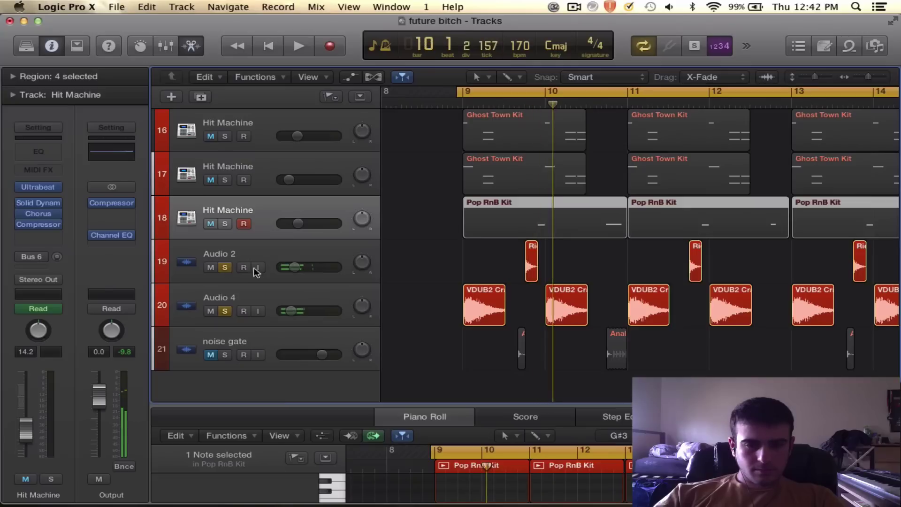
{"action": "left_click", "coordinate": [321, 297]}
{"action": "key", "text": "super+Left"}
{"action": "key", "text": "super+Left"}
{"action": "key", "text": "super+Left"}
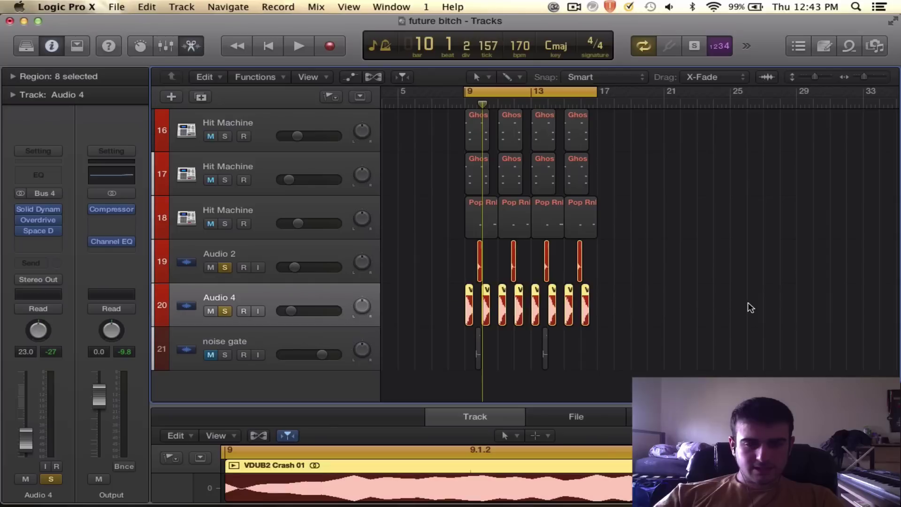
{"action": "key", "text": "super+Right"}
{"action": "key", "text": "super+Right"}
{"action": "key", "text": "super+Right"}
Step: Add the chord 2, chord chorus and saw chord tracks to the soloed tracks
{"action": "scroll", "coordinate": [570, 279], "scroll_direction": "up", "scroll_amount": 5}
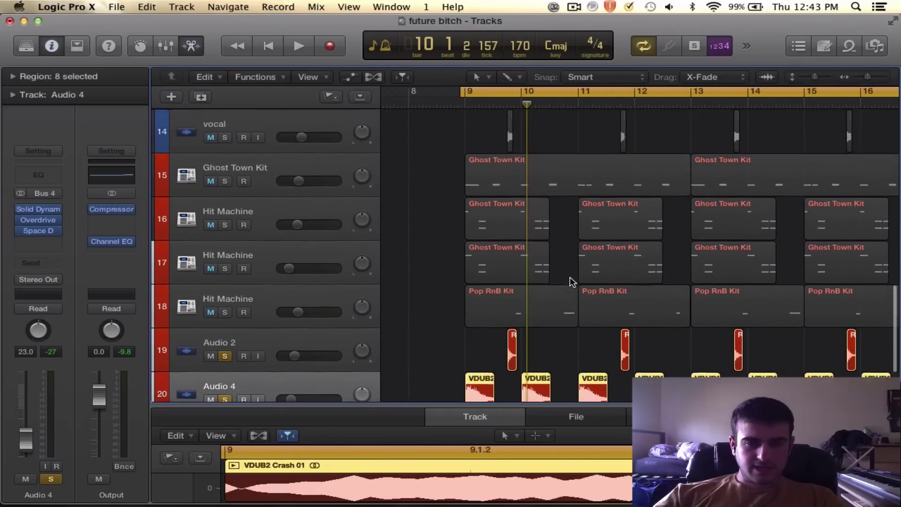
{"action": "scroll", "coordinate": [569, 280], "scroll_direction": "up", "scroll_amount": 8}
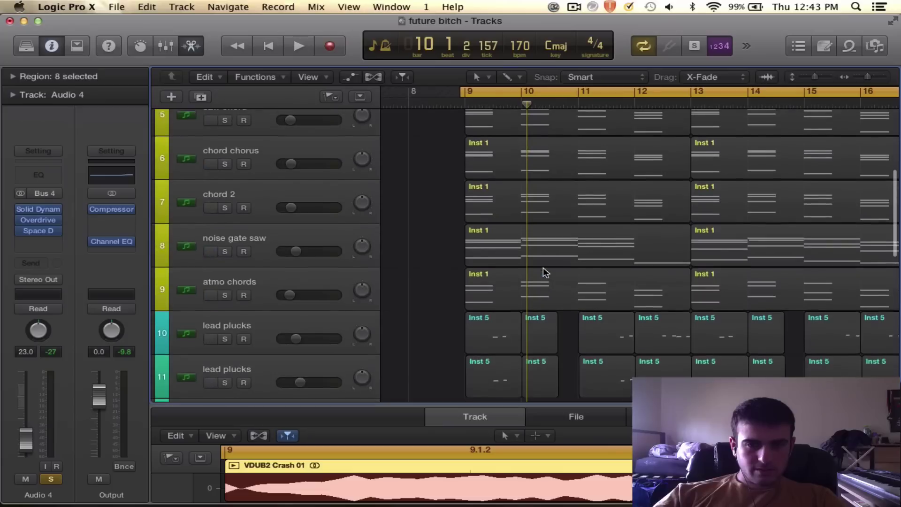
{"action": "left_click", "coordinate": [225, 208]}
{"action": "scroll", "coordinate": [225, 211], "scroll_direction": "up", "scroll_amount": 3}
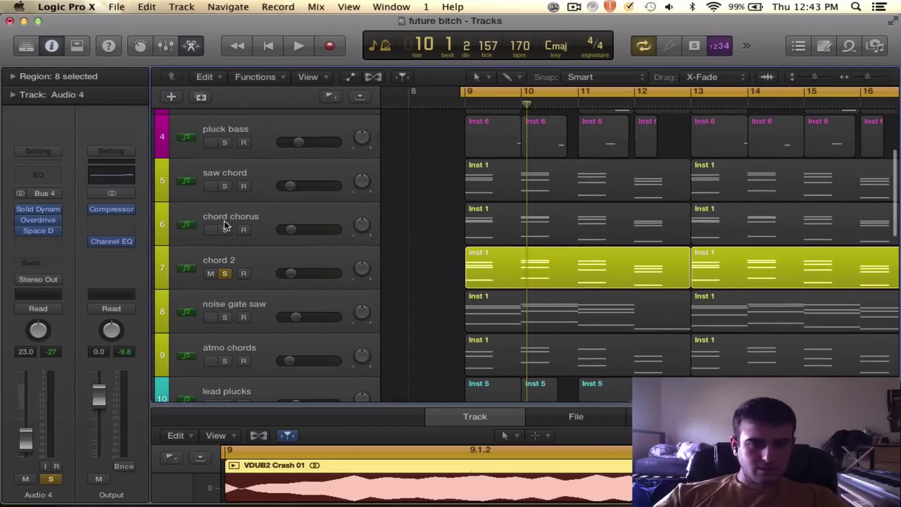
{"action": "left_click", "coordinate": [225, 230]}
{"action": "left_click", "coordinate": [224, 186]}
{"action": "scroll", "coordinate": [225, 189], "scroll_direction": "up", "scroll_amount": 1}
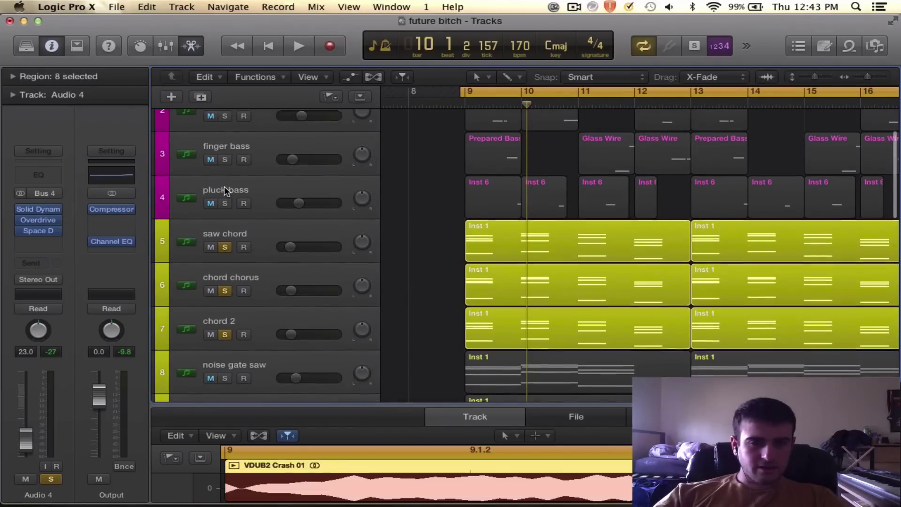
Step: Play the soloed chord tracks together with Audio 2 and Audio 4 from bar 9, and stop playback after a few bars
{"action": "scroll", "coordinate": [225, 191], "scroll_direction": "down", "scroll_amount": 3}
{"action": "scroll", "coordinate": [362, 181], "scroll_direction": "down", "scroll_amount": 2}
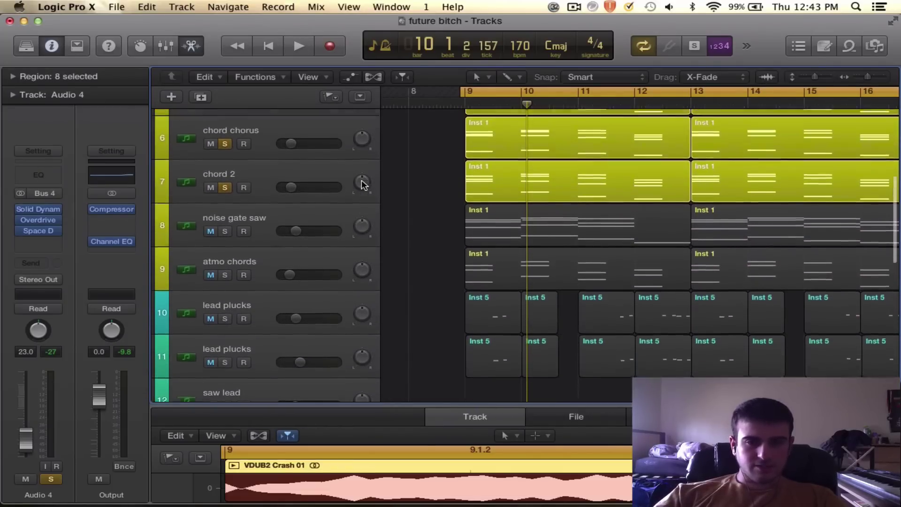
{"action": "scroll", "coordinate": [571, 302], "scroll_direction": "up", "scroll_amount": 3}
{"action": "scroll", "coordinate": [572, 305], "scroll_direction": "down", "scroll_amount": 5}
{"action": "scroll", "coordinate": [571, 304], "scroll_direction": "down", "scroll_amount": 3}
{"action": "key", "text": "space"}
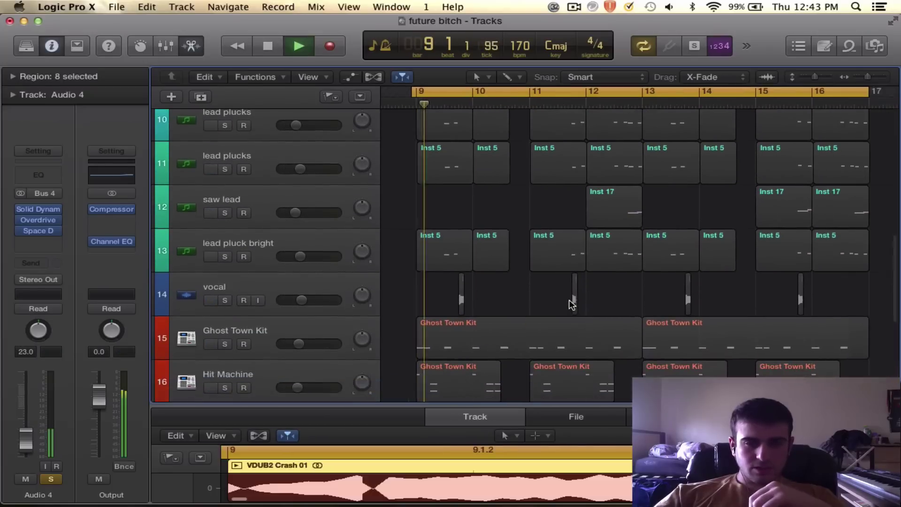
{"action": "scroll", "coordinate": [571, 304], "scroll_direction": "down", "scroll_amount": 3}
{"action": "scroll", "coordinate": [569, 304], "scroll_direction": "down", "scroll_amount": 3}
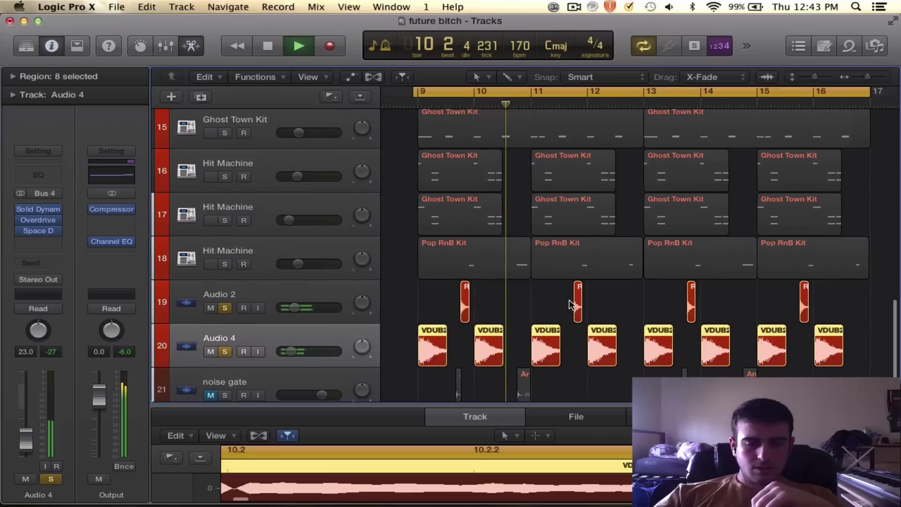
{"action": "key", "text": "space"}
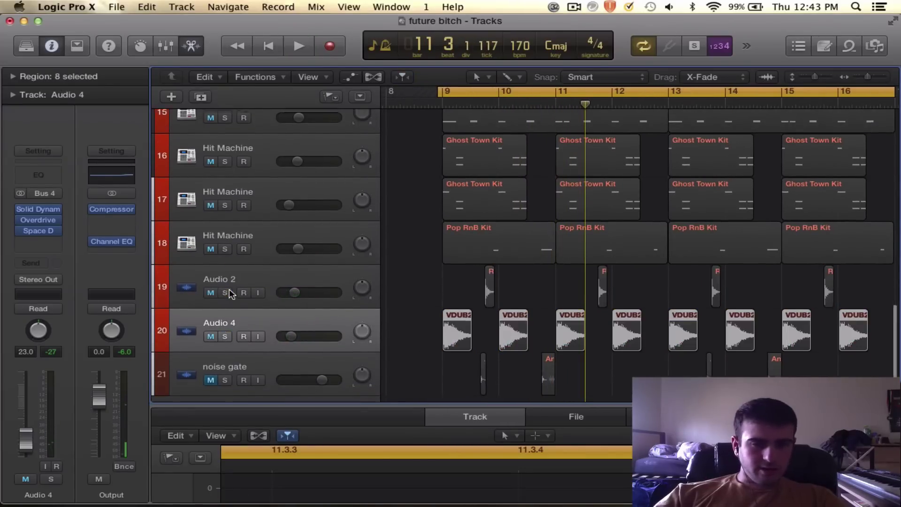
Step: Clear the solos on the chord 2, chord chorus and saw chord tracks, and play the full mix briefly from bar 9
{"action": "scroll", "coordinate": [229, 288], "scroll_direction": "up", "scroll_amount": 8}
{"action": "left_click", "coordinate": [226, 236]}
{"action": "left_click", "coordinate": [226, 236]}
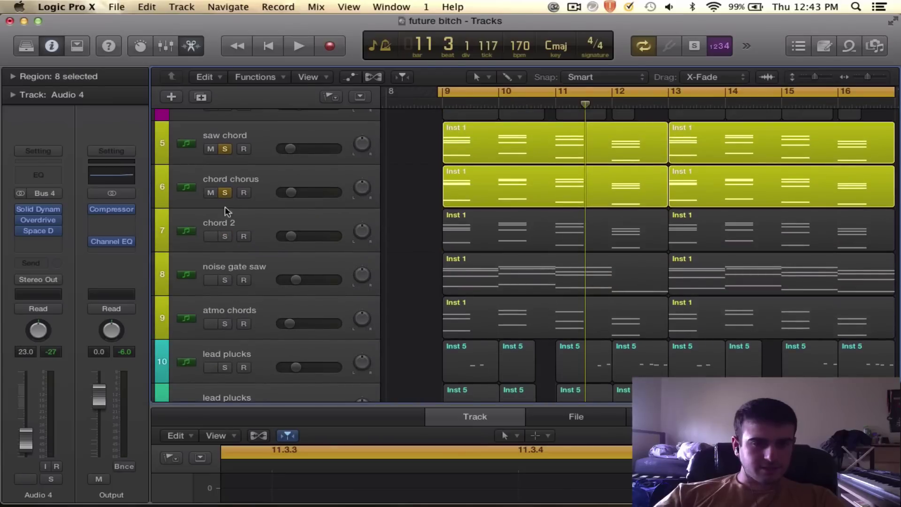
{"action": "left_click", "coordinate": [225, 192]}
{"action": "left_click", "coordinate": [225, 149]}
{"action": "scroll", "coordinate": [297, 235], "scroll_direction": "down", "scroll_amount": 10}
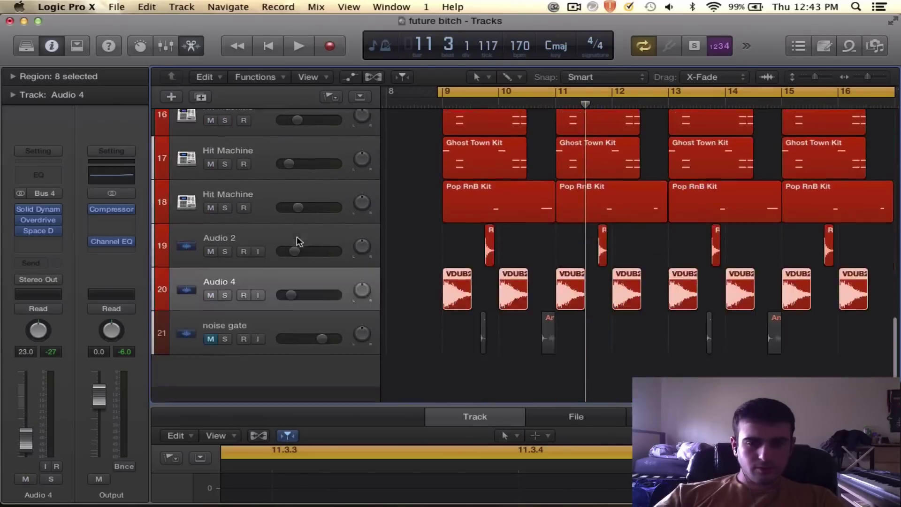
{"action": "key", "text": "space"}
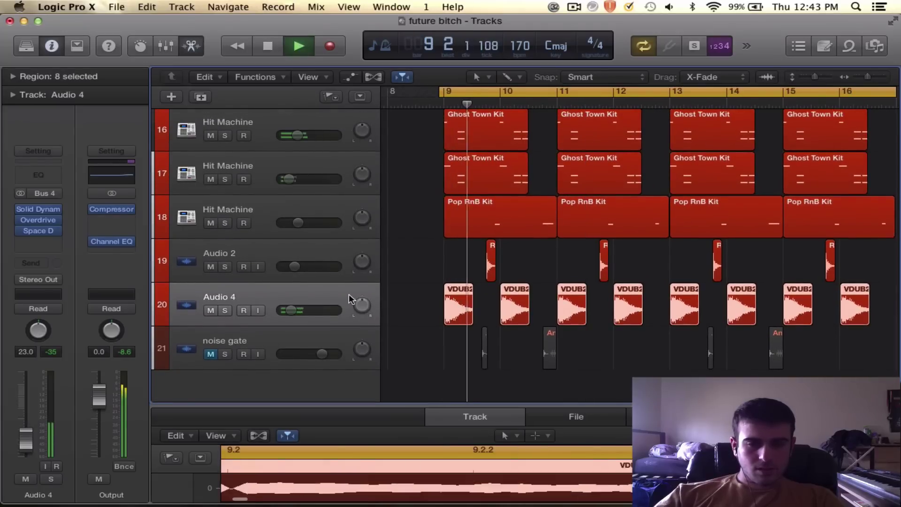
{"action": "key", "text": "space"}
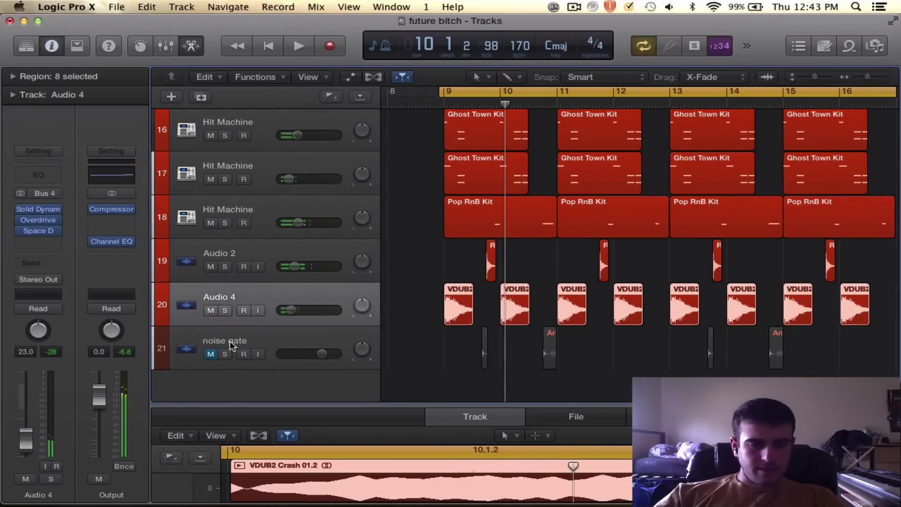
Step: Select the noise gate track and look through the lead and chord tracks above it
{"action": "left_click", "coordinate": [230, 345]}
{"action": "scroll", "coordinate": [256, 329], "scroll_direction": "up", "scroll_amount": 5}
{"action": "scroll", "coordinate": [256, 333], "scroll_direction": "up", "scroll_amount": 3}
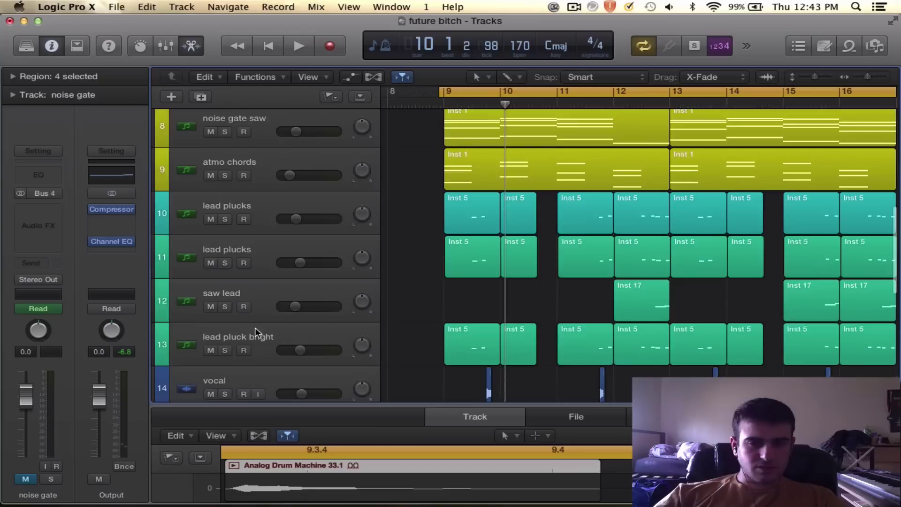
{"action": "scroll", "coordinate": [256, 330], "scroll_direction": "down", "scroll_amount": 7}
{"action": "scroll", "coordinate": [257, 332], "scroll_direction": "up", "scroll_amount": 8}
{"action": "scroll", "coordinate": [257, 332], "scroll_direction": "down", "scroll_amount": 1}
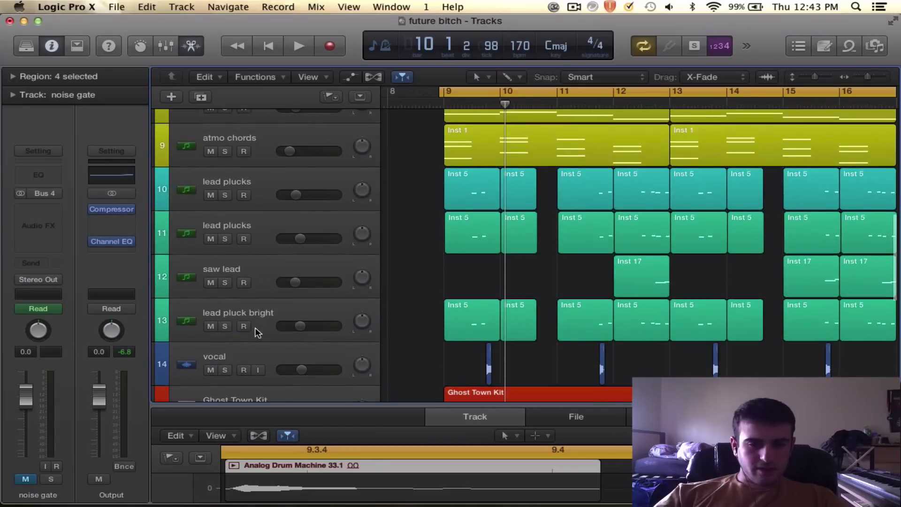
{"action": "scroll", "coordinate": [257, 332], "scroll_direction": "up", "scroll_amount": 4}
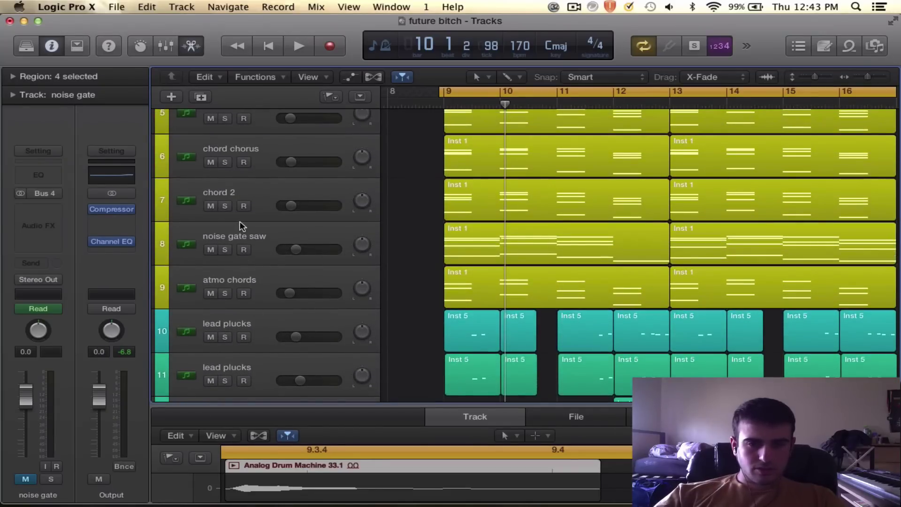
{"action": "scroll", "coordinate": [241, 226], "scroll_direction": "up", "scroll_amount": 2}
{"action": "scroll", "coordinate": [237, 223], "scroll_direction": "down", "scroll_amount": 2}
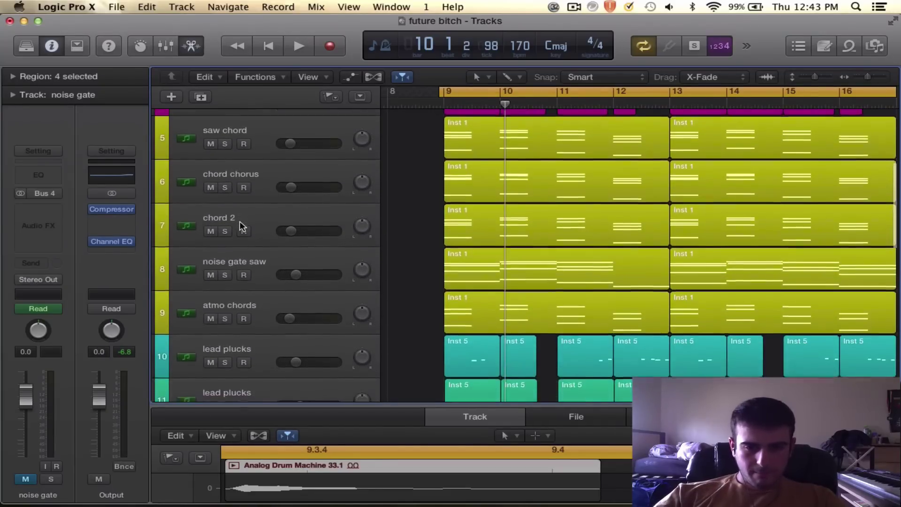
Step: Solo the noise gate saw track, play it from bar 9 while viewing the noise gate regions, and clear its solo
{"action": "left_click", "coordinate": [225, 274]}
{"action": "key", "text": "space"}
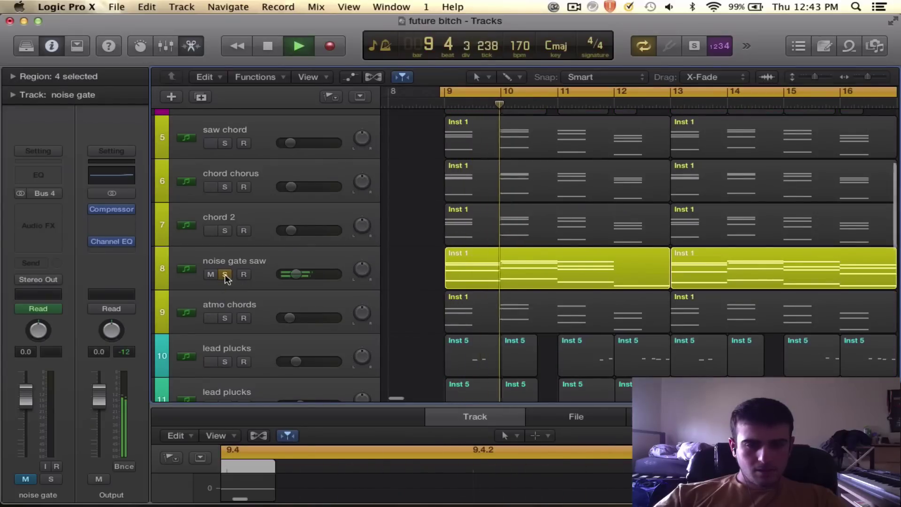
{"action": "scroll", "coordinate": [225, 278], "scroll_direction": "down", "scroll_amount": 10}
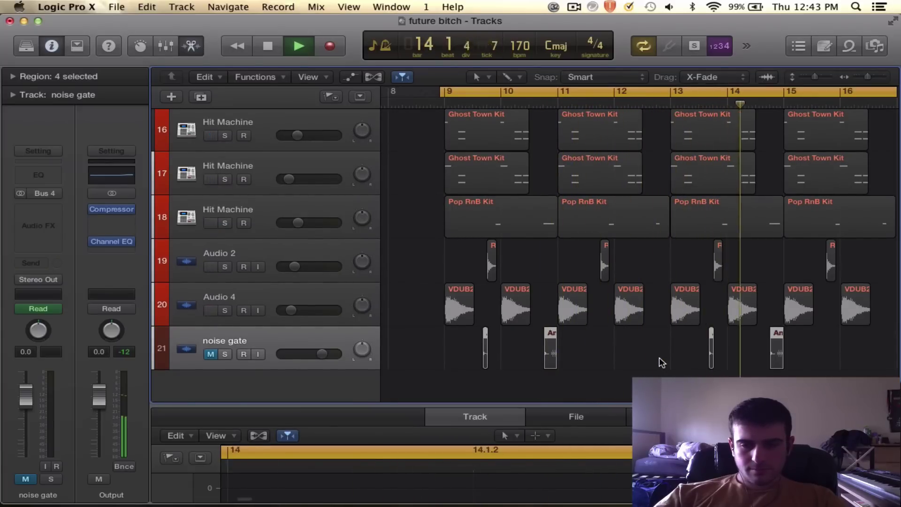
{"action": "key", "text": "space"}
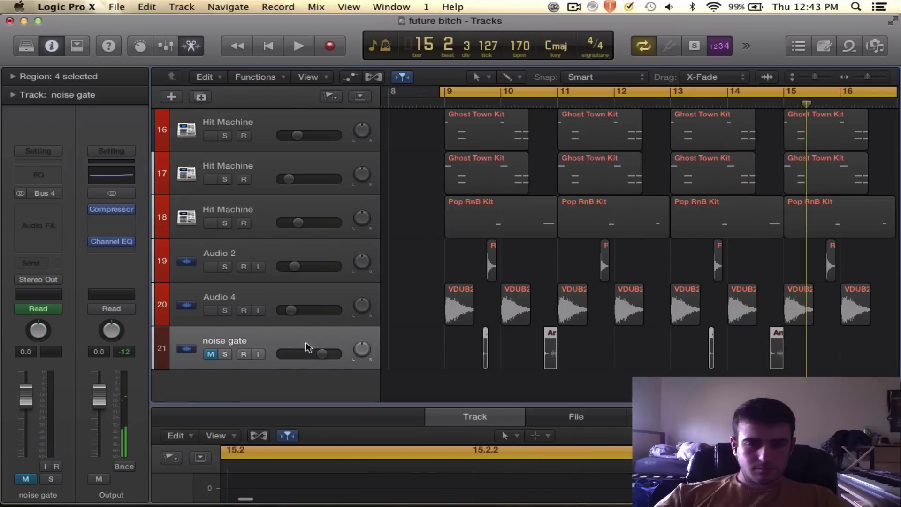
{"action": "scroll", "coordinate": [229, 332], "scroll_direction": "up", "scroll_amount": 12}
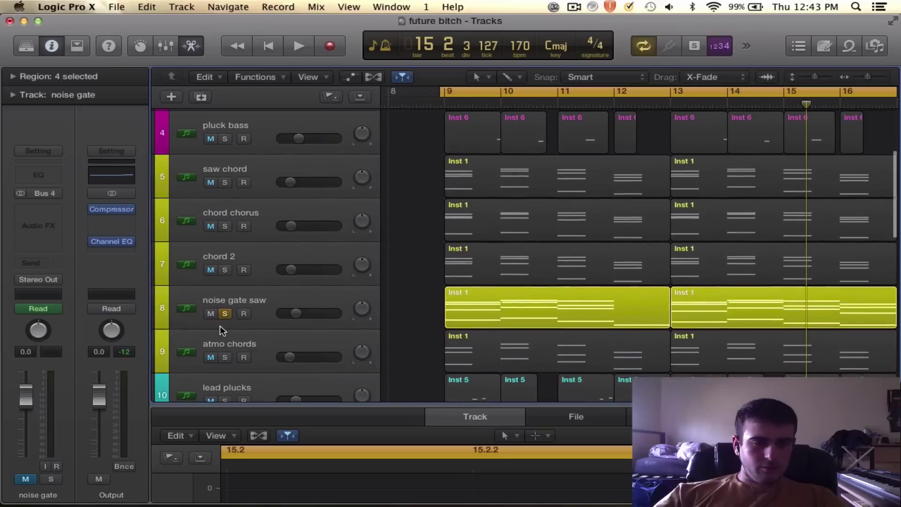
{"action": "left_click", "coordinate": [225, 313]}
Step: Look over the drum and lead tracks, and hide the editor area to enlarge the track view
{"action": "scroll", "coordinate": [340, 310], "scroll_direction": "down", "scroll_amount": 3}
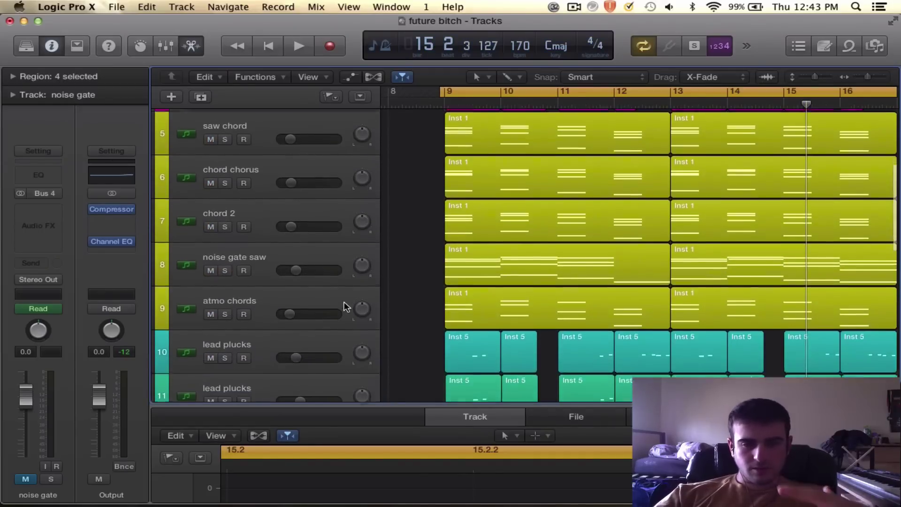
{"action": "scroll", "coordinate": [345, 306], "scroll_direction": "down", "scroll_amount": 5}
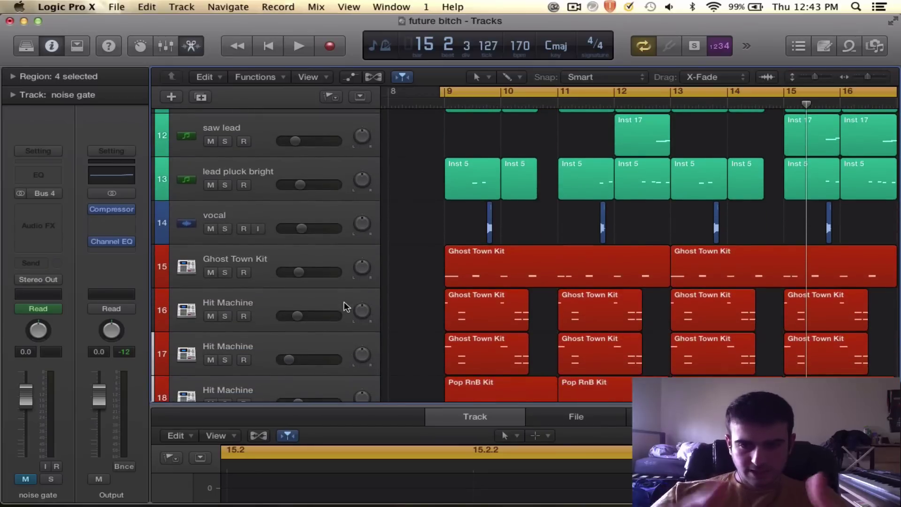
{"action": "scroll", "coordinate": [526, 311], "scroll_direction": "down", "scroll_amount": 3}
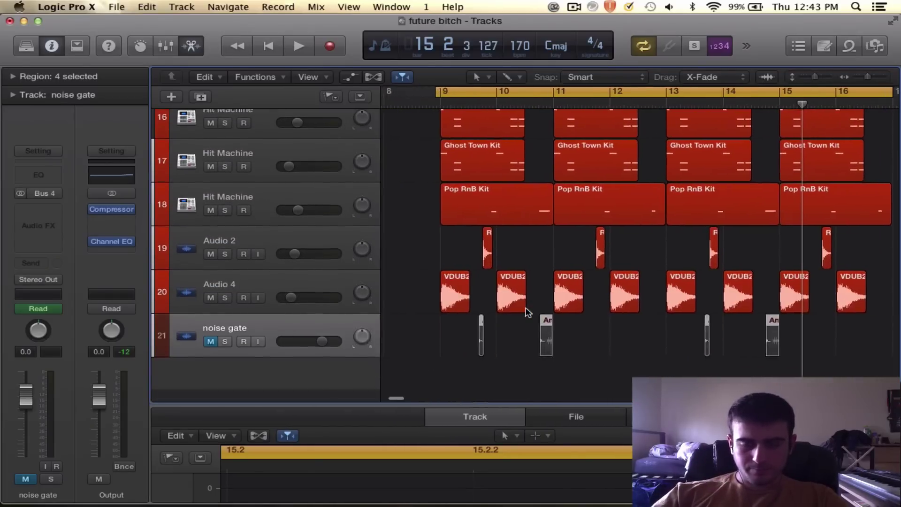
{"action": "scroll", "coordinate": [526, 311], "scroll_direction": "up", "scroll_amount": 6}
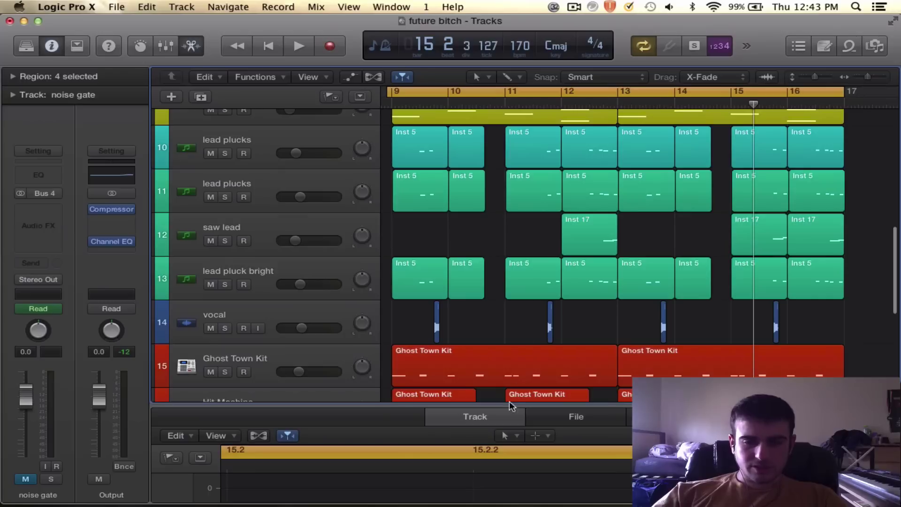
{"action": "key", "text": "e"}
{"action": "scroll", "coordinate": [540, 319], "scroll_direction": "up", "scroll_amount": 10}
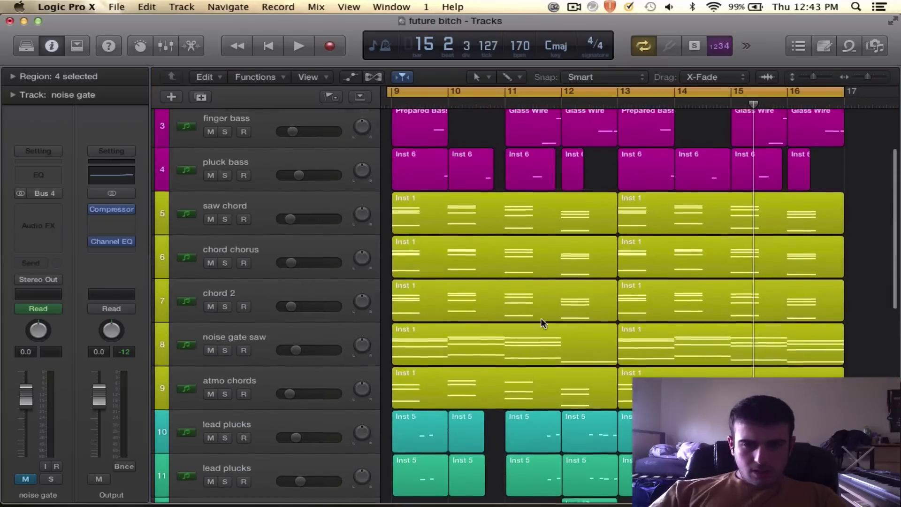
Step: Examine the whole arrangement between bars 9 and 17, from the sub bass track down to the noise gate track
{"action": "scroll", "coordinate": [540, 319], "scroll_direction": "left", "scroll_amount": 2}
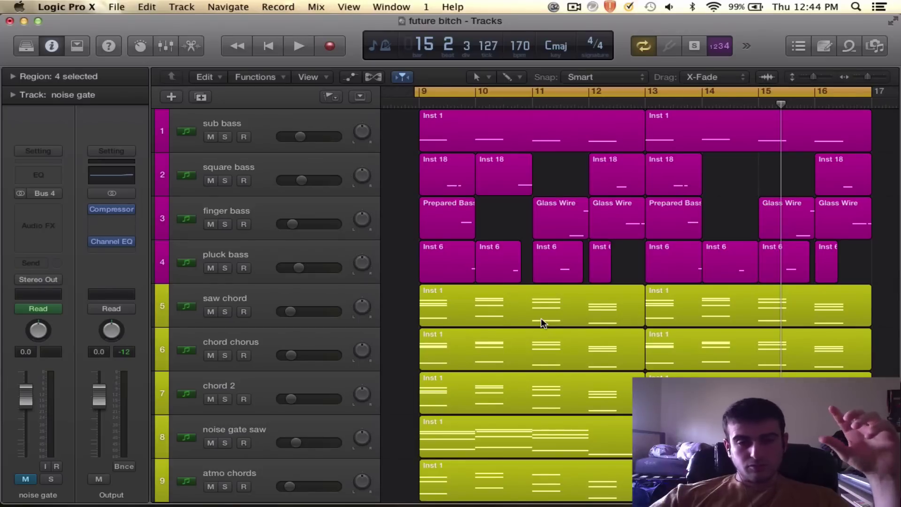
{"action": "scroll", "coordinate": [541, 318], "scroll_direction": "down", "scroll_amount": 10}
{"action": "scroll", "coordinate": [582, 322], "scroll_direction": "up", "scroll_amount": 10}
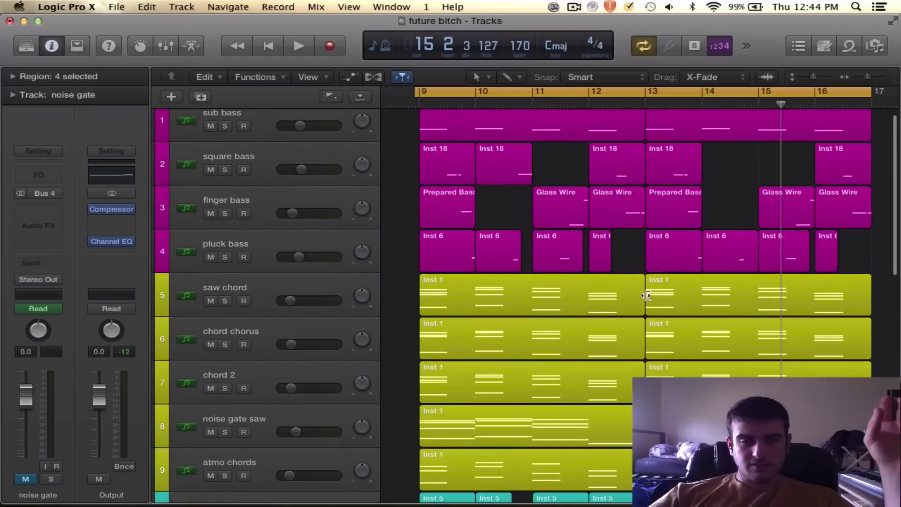
{"action": "scroll", "coordinate": [647, 297], "scroll_direction": "down", "scroll_amount": 9}
{"action": "scroll", "coordinate": [646, 294], "scroll_direction": "down", "scroll_amount": 5}
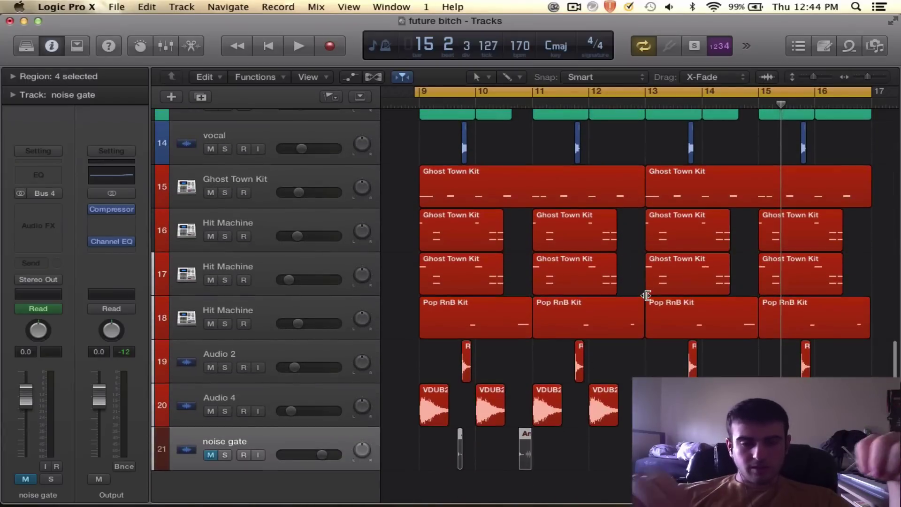
{"action": "scroll", "coordinate": [647, 294], "scroll_direction": "up", "scroll_amount": 12}
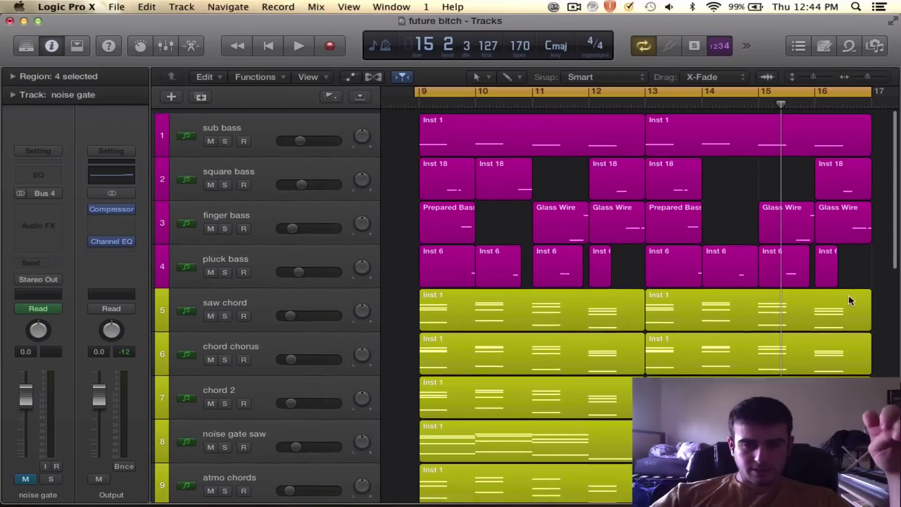
{"action": "scroll", "coordinate": [836, 297], "scroll_direction": "down", "scroll_amount": 10}
{"action": "scroll", "coordinate": [839, 302], "scroll_direction": "down", "scroll_amount": 3}
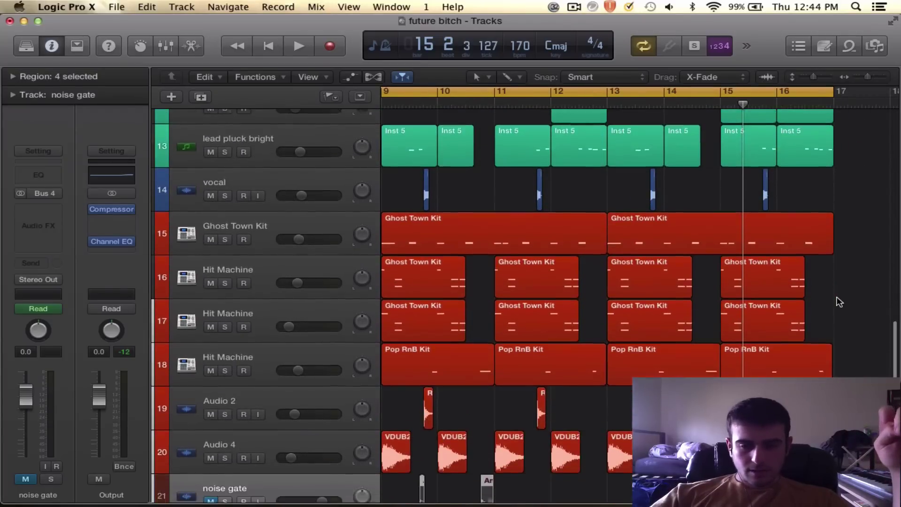
{"action": "scroll", "coordinate": [838, 302], "scroll_direction": "left", "scroll_amount": 3}
{"action": "scroll", "coordinate": [838, 301], "scroll_direction": "up", "scroll_amount": 7}
{"action": "scroll", "coordinate": [836, 296], "scroll_direction": "up", "scroll_amount": 6}
{"action": "scroll", "coordinate": [836, 297], "scroll_direction": "right", "scroll_amount": 3}
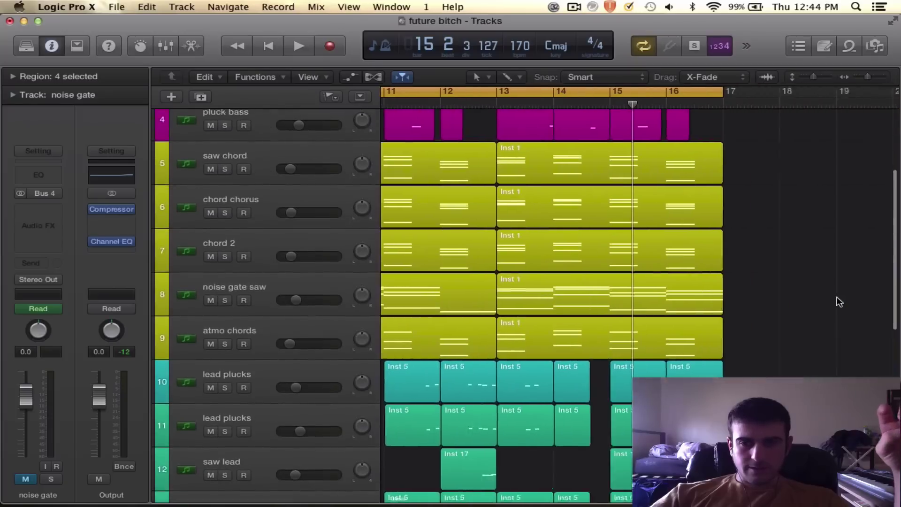
Step: Deselect all regions, play the full mix from the start of the cycle range, and adjust the cycle's start just before bar 9
{"action": "left_click", "coordinate": [839, 272]}
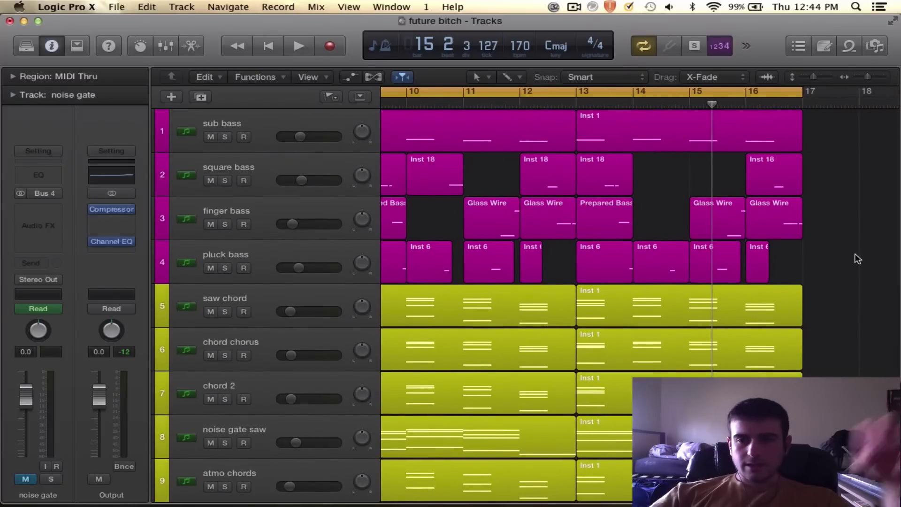
{"action": "scroll", "coordinate": [844, 262], "scroll_direction": "left", "scroll_amount": 3}
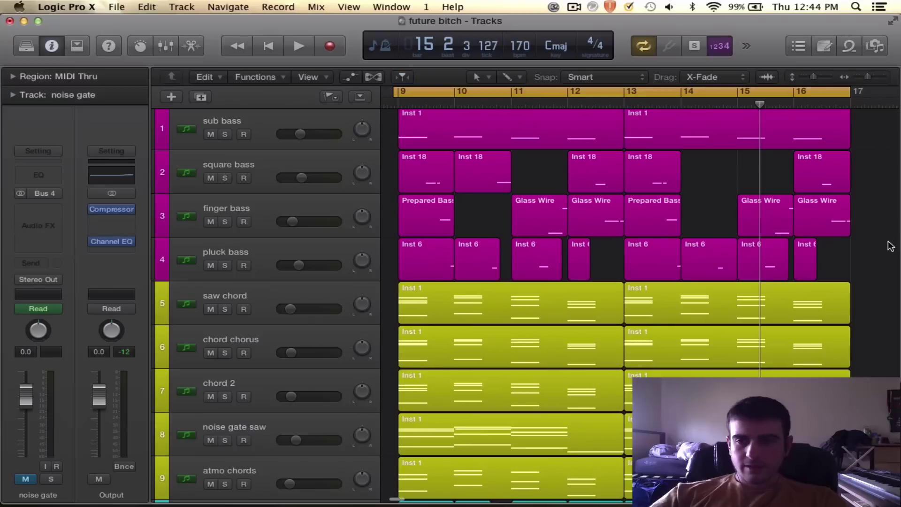
{"action": "key", "text": "space"}
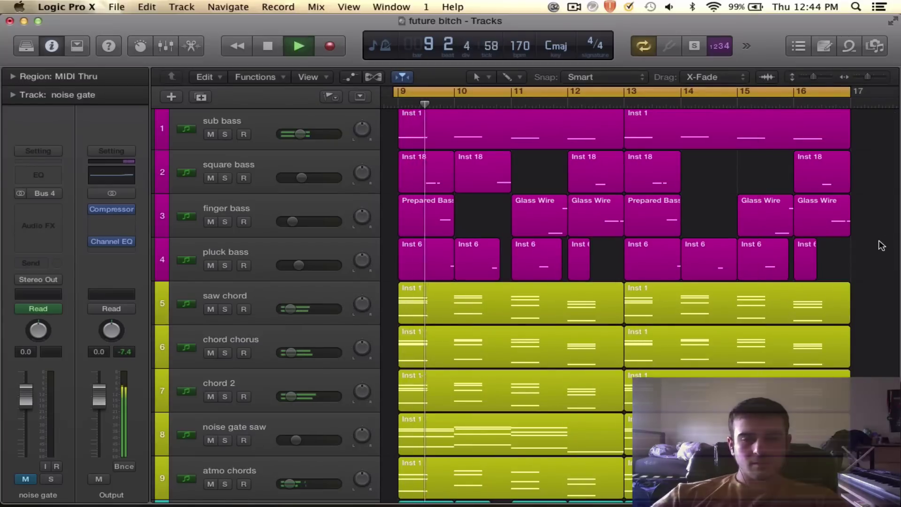
{"action": "left_click", "coordinate": [396, 95]}
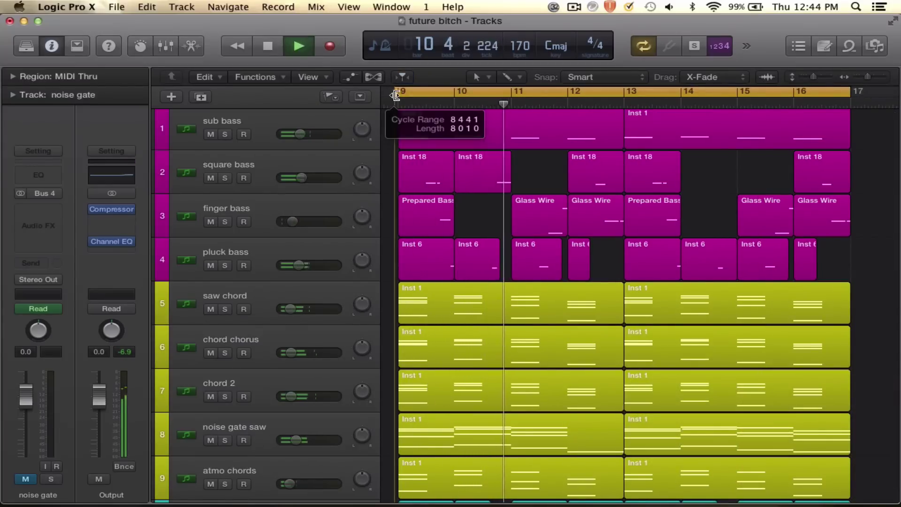